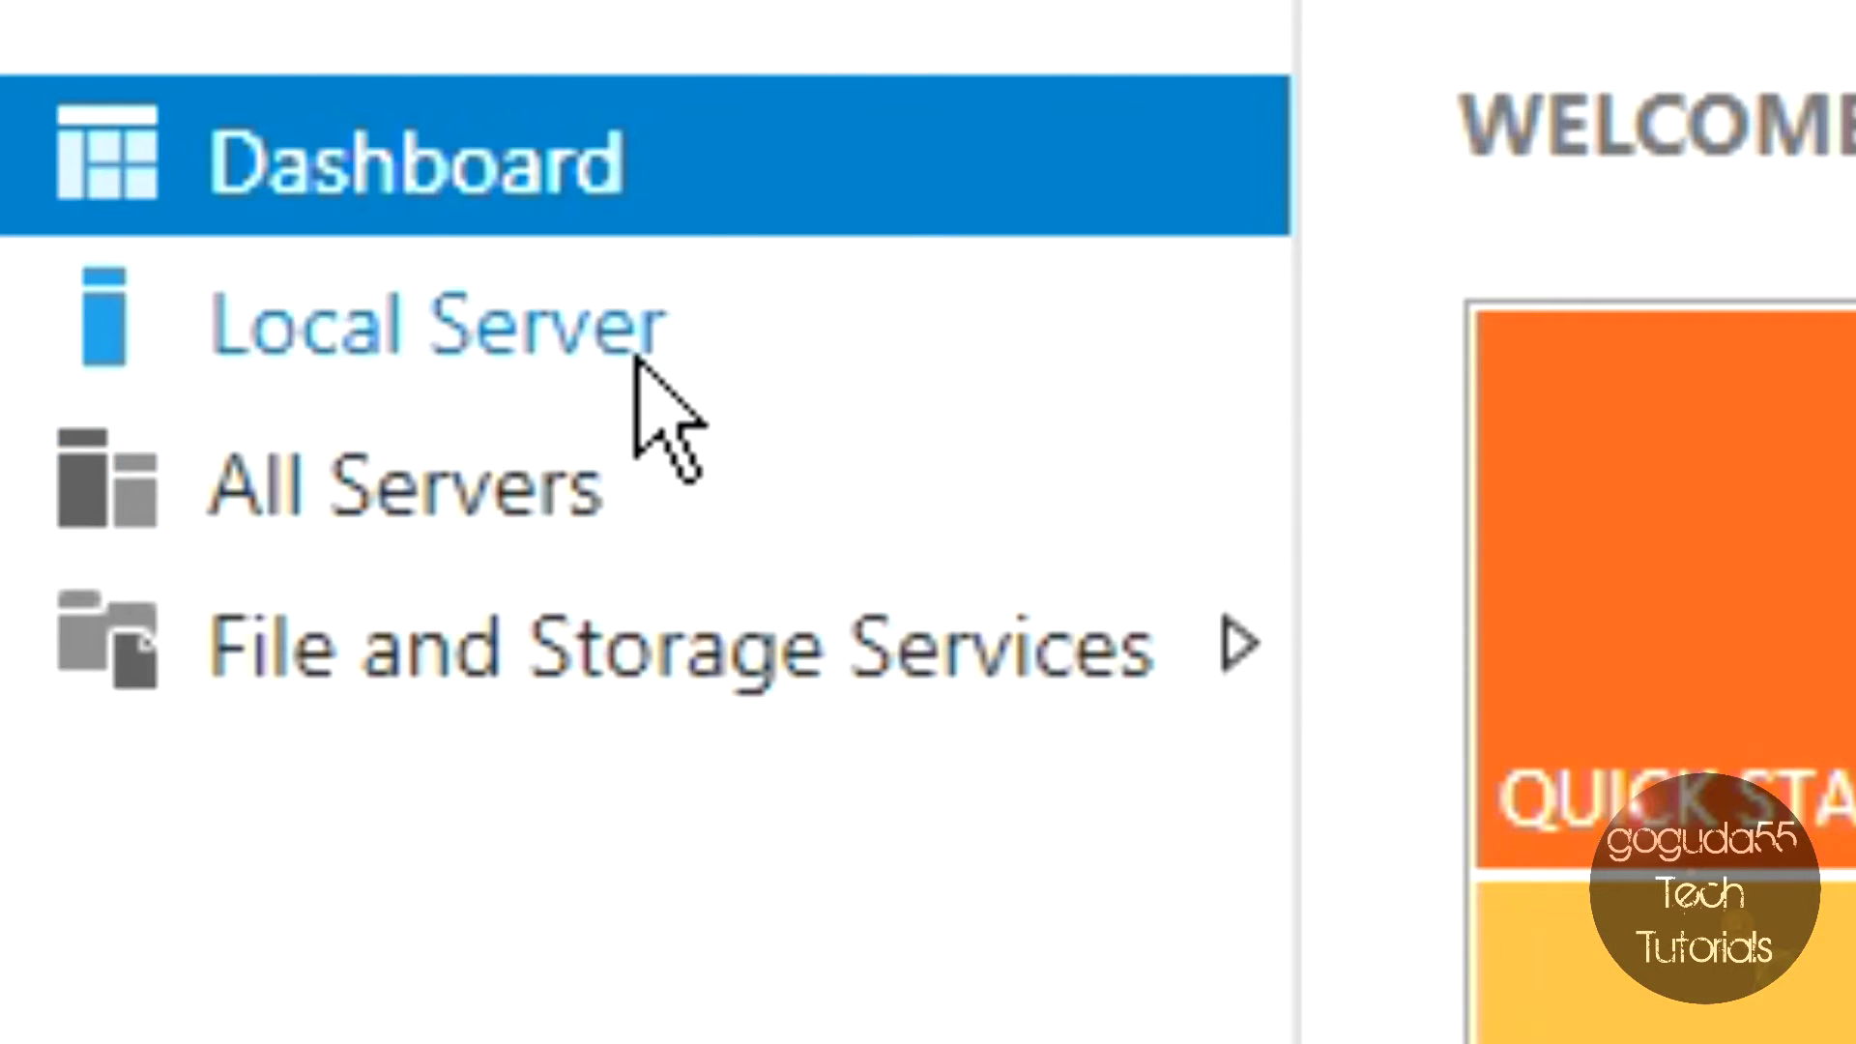
- Open Network Connections for the Ethernet adapter from the Local Server properties
click(128, 174)
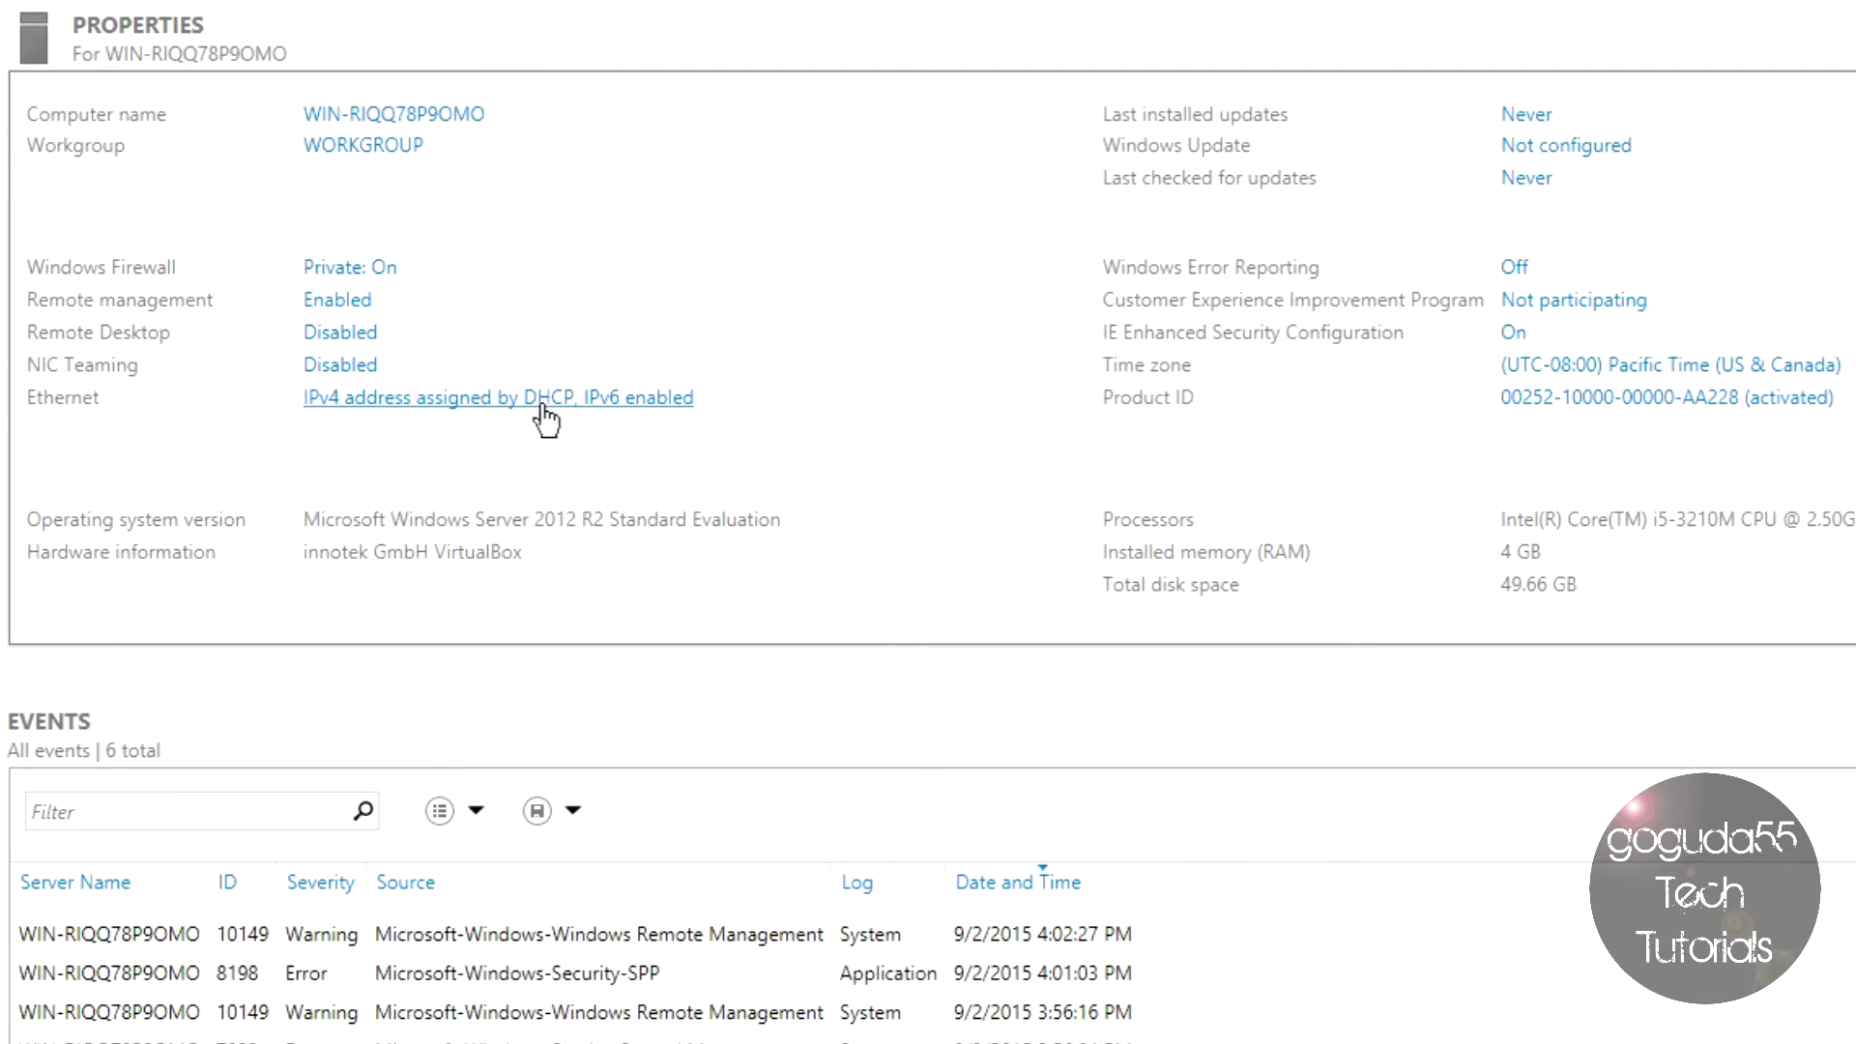
click(466, 399)
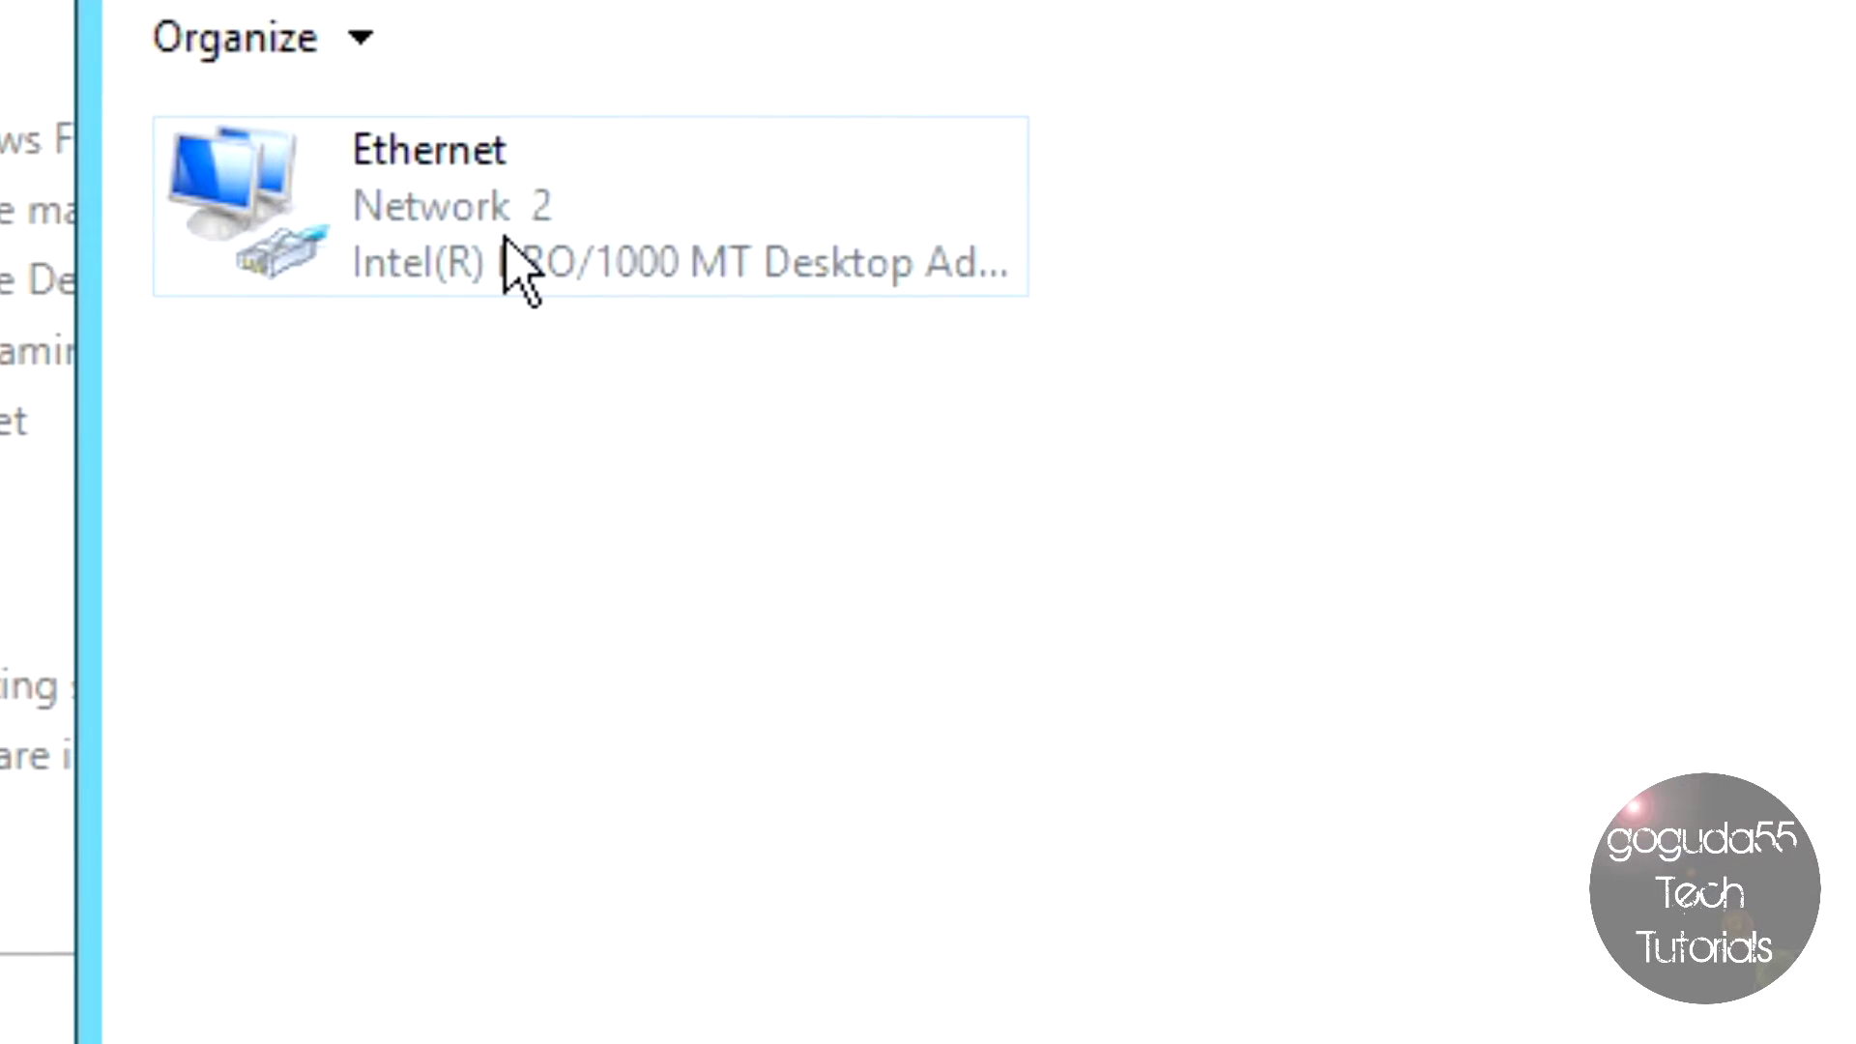
- Review Ethernet details: IPv4 192.168.1.154, mask 255.255.255.0, gateway 192.168.1.1
right_click(290, 201)
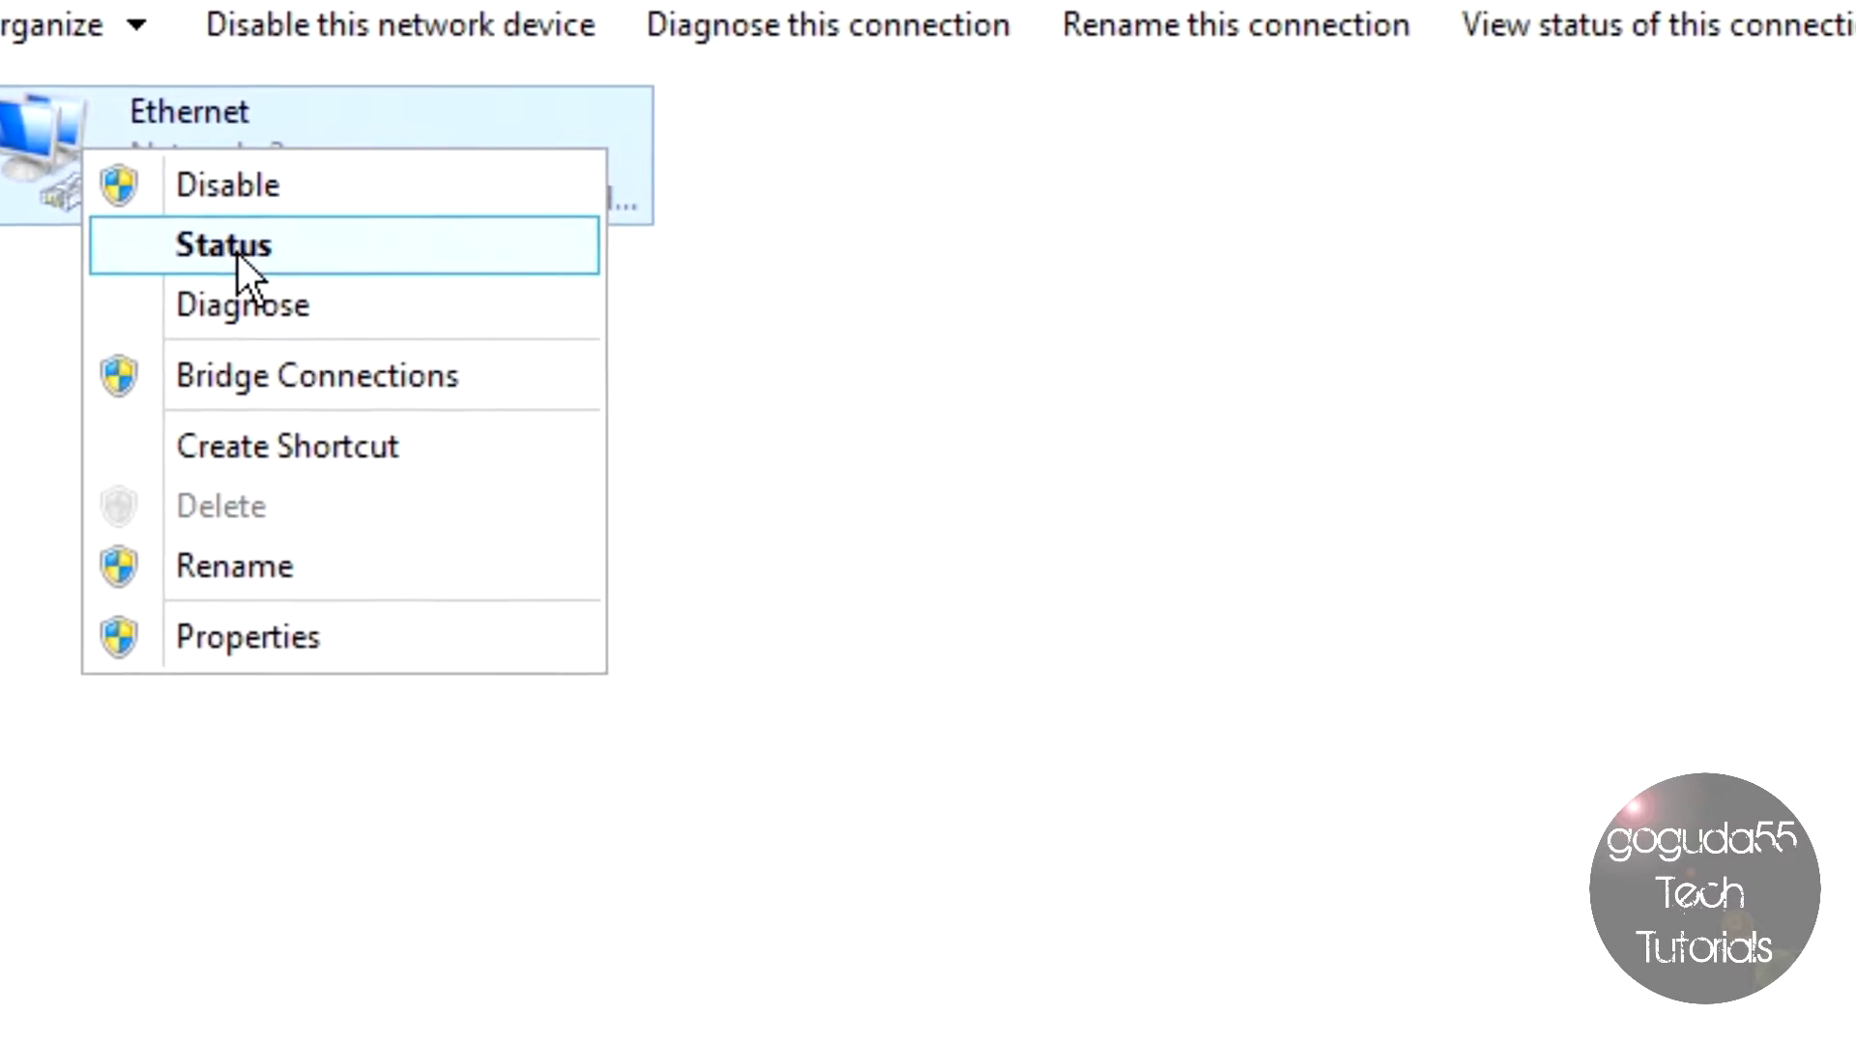
click(157, 228)
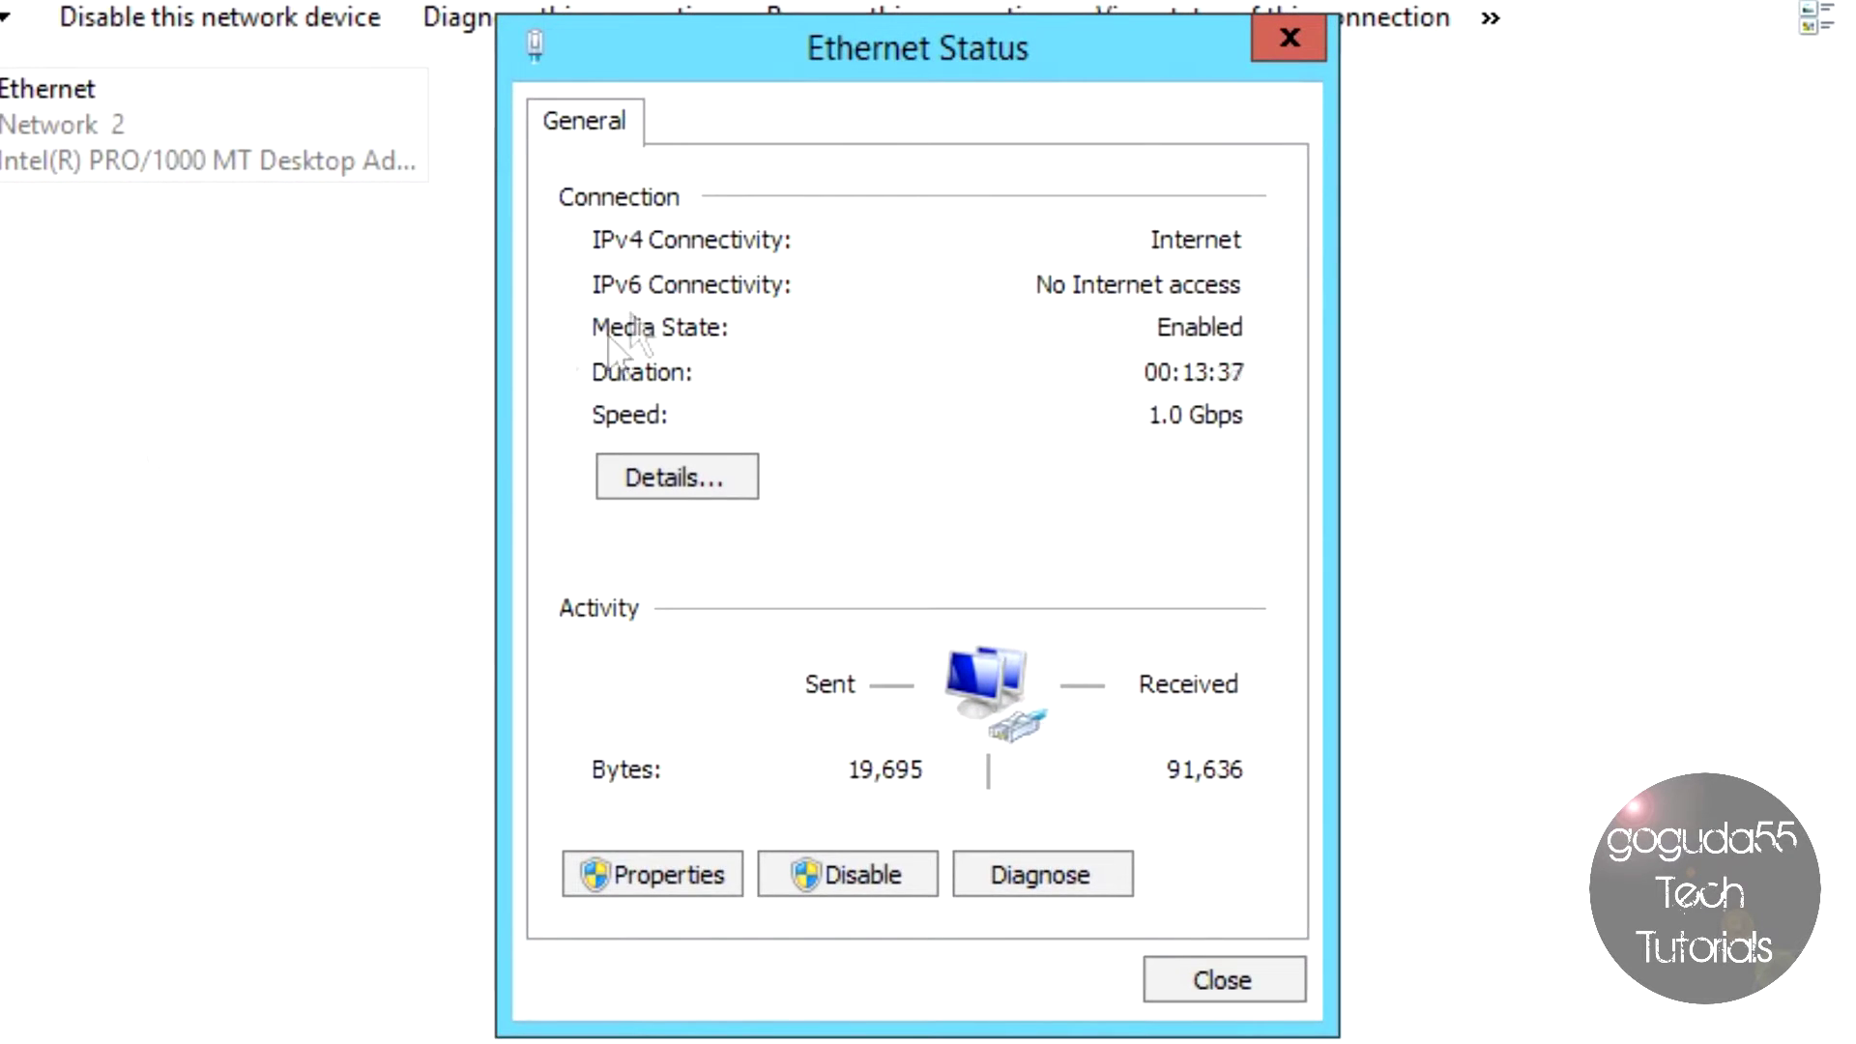
click(667, 479)
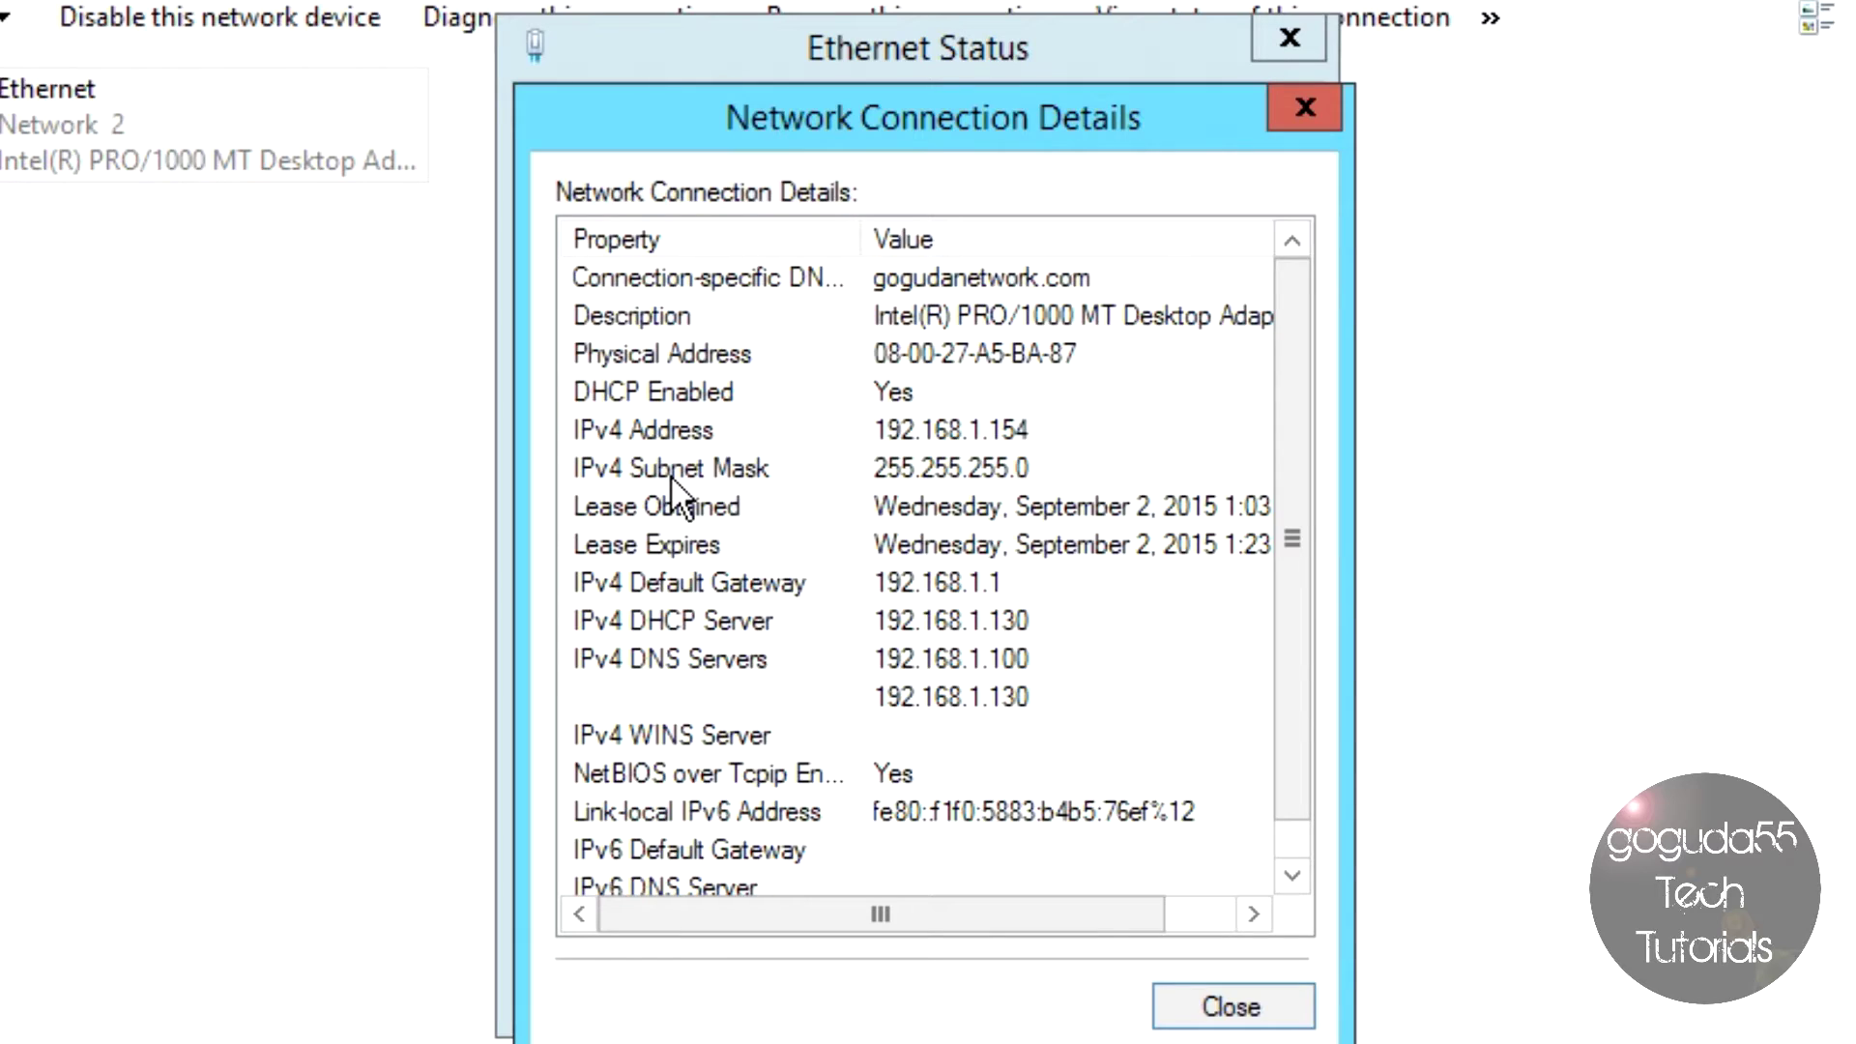
click(827, 582)
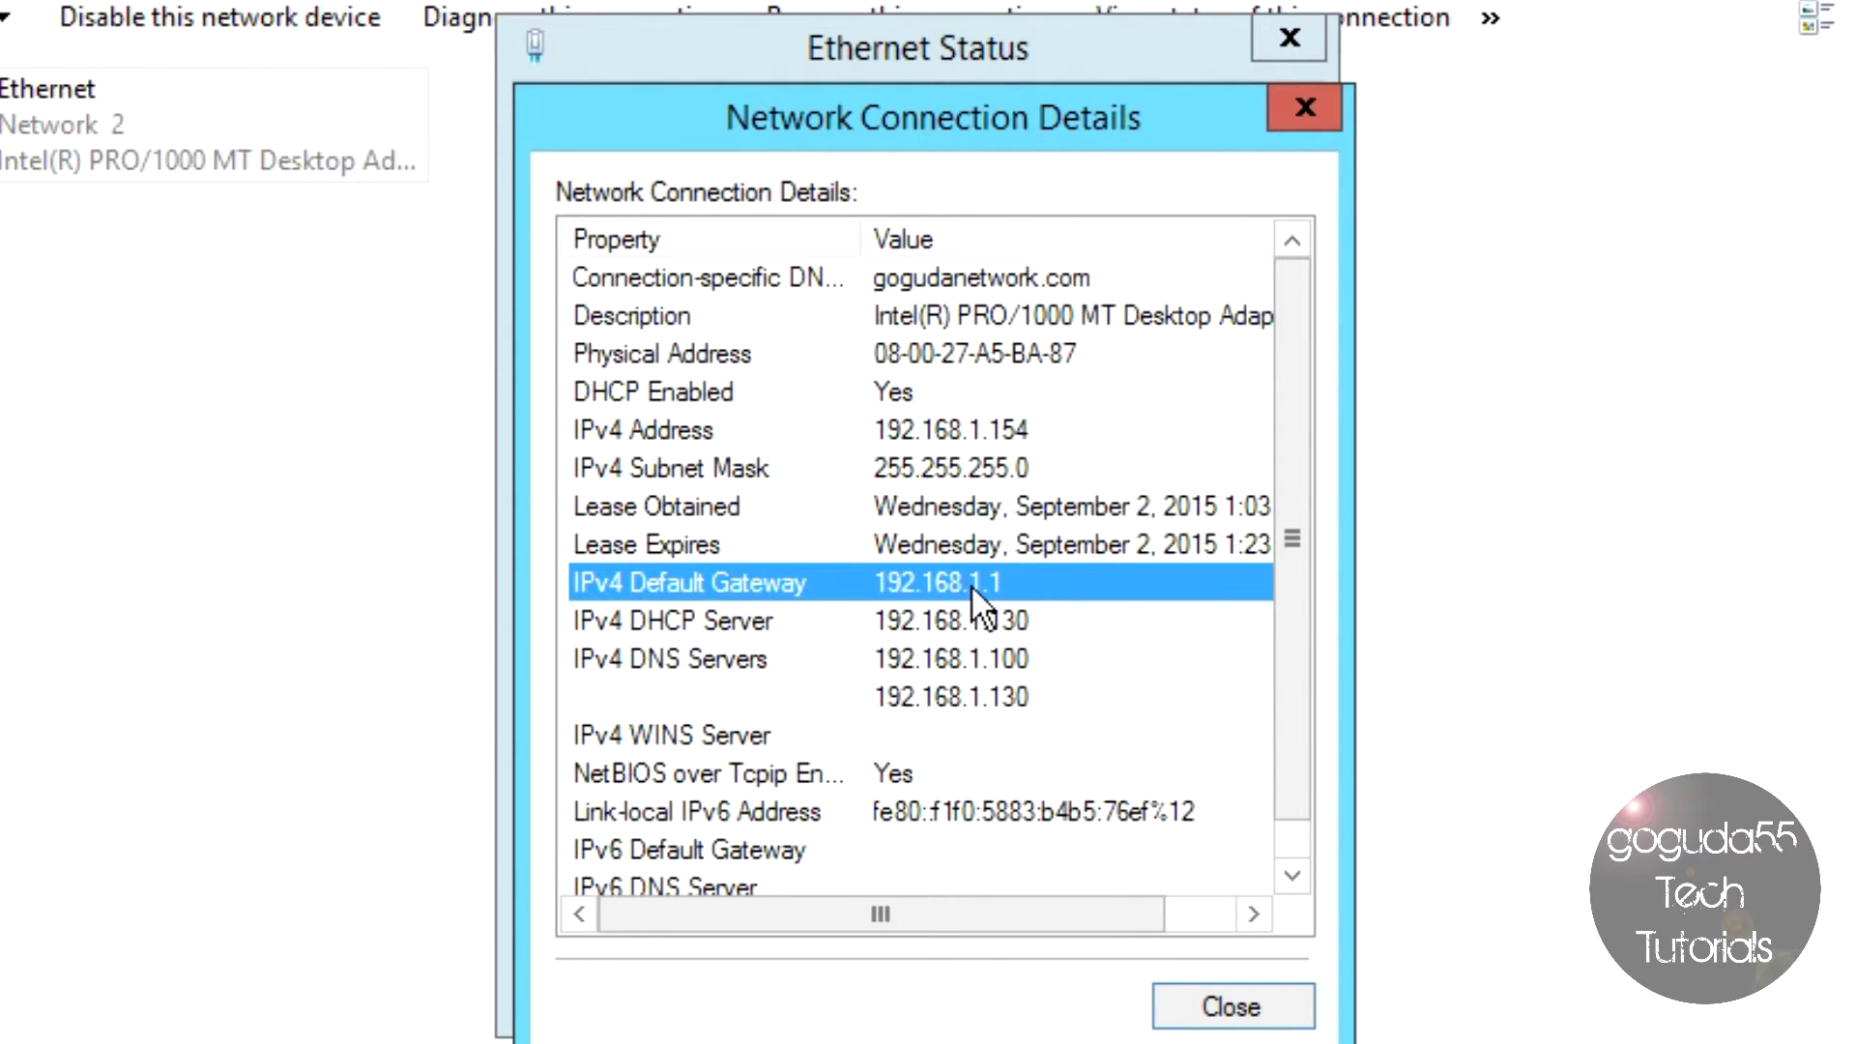
click(961, 462)
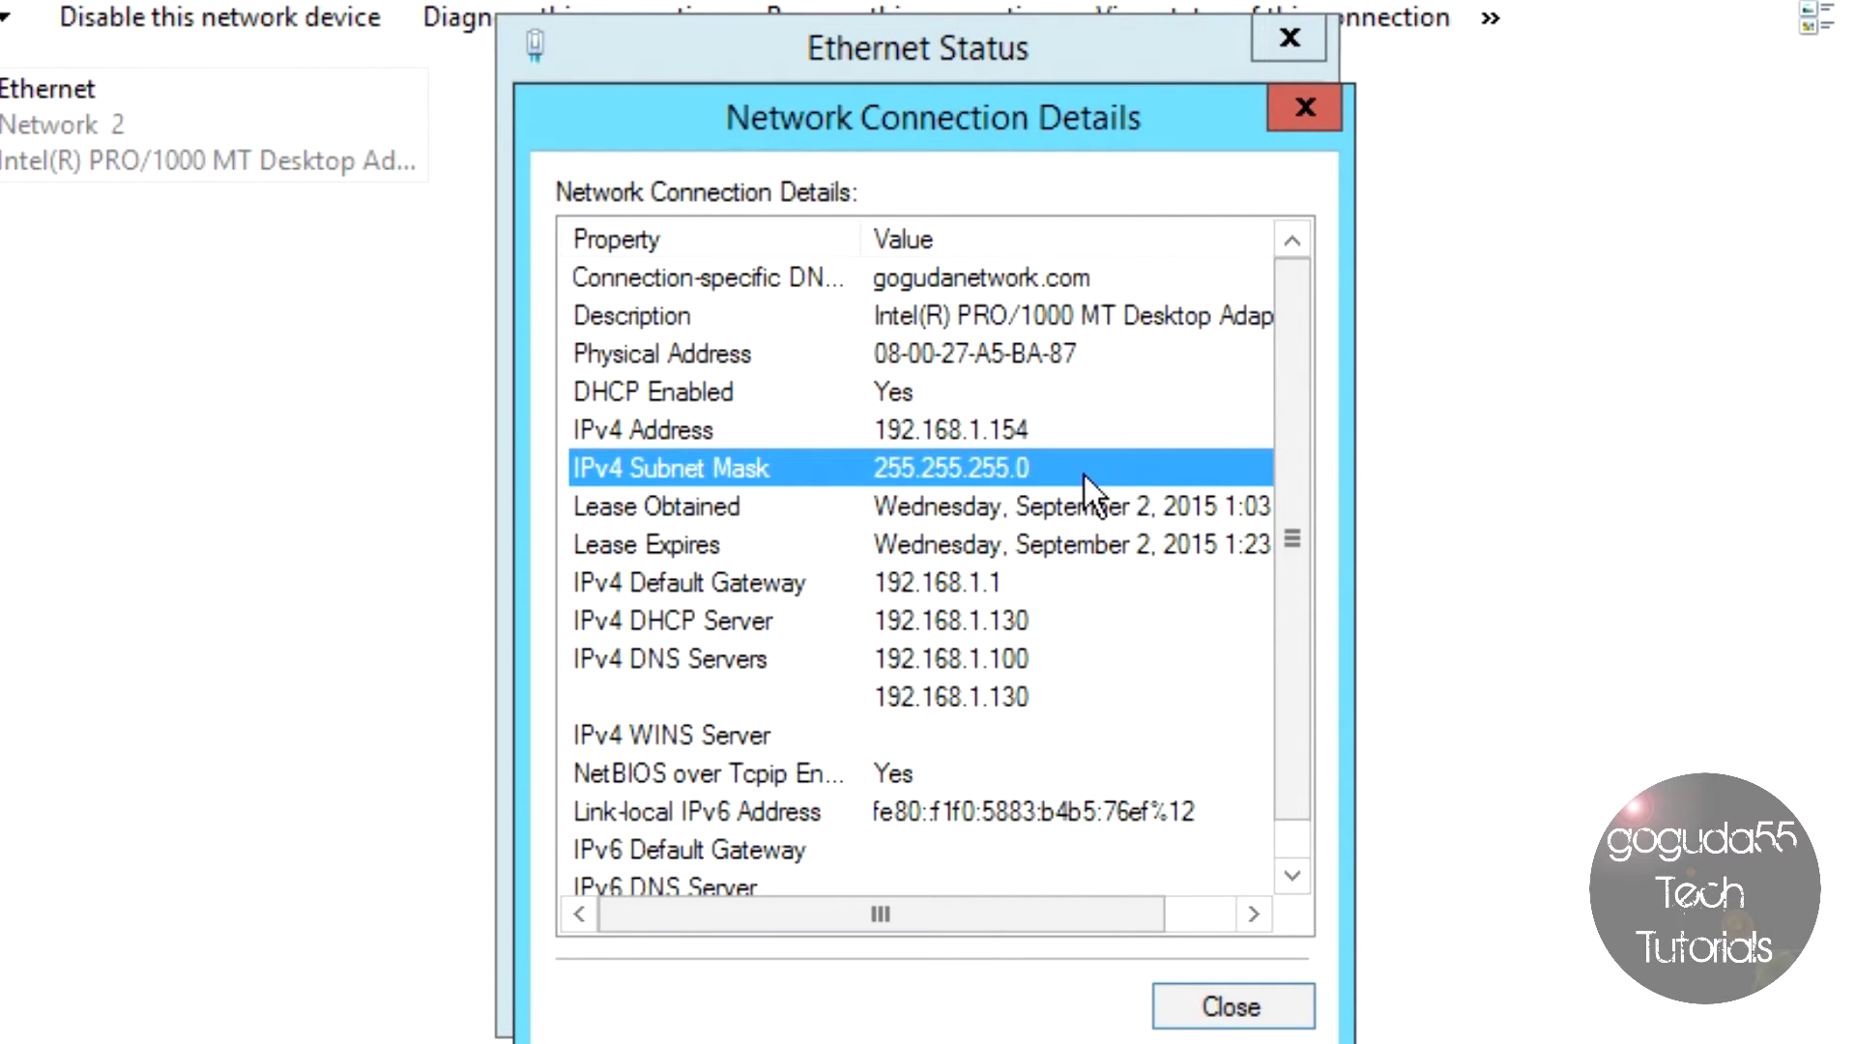
click(1065, 430)
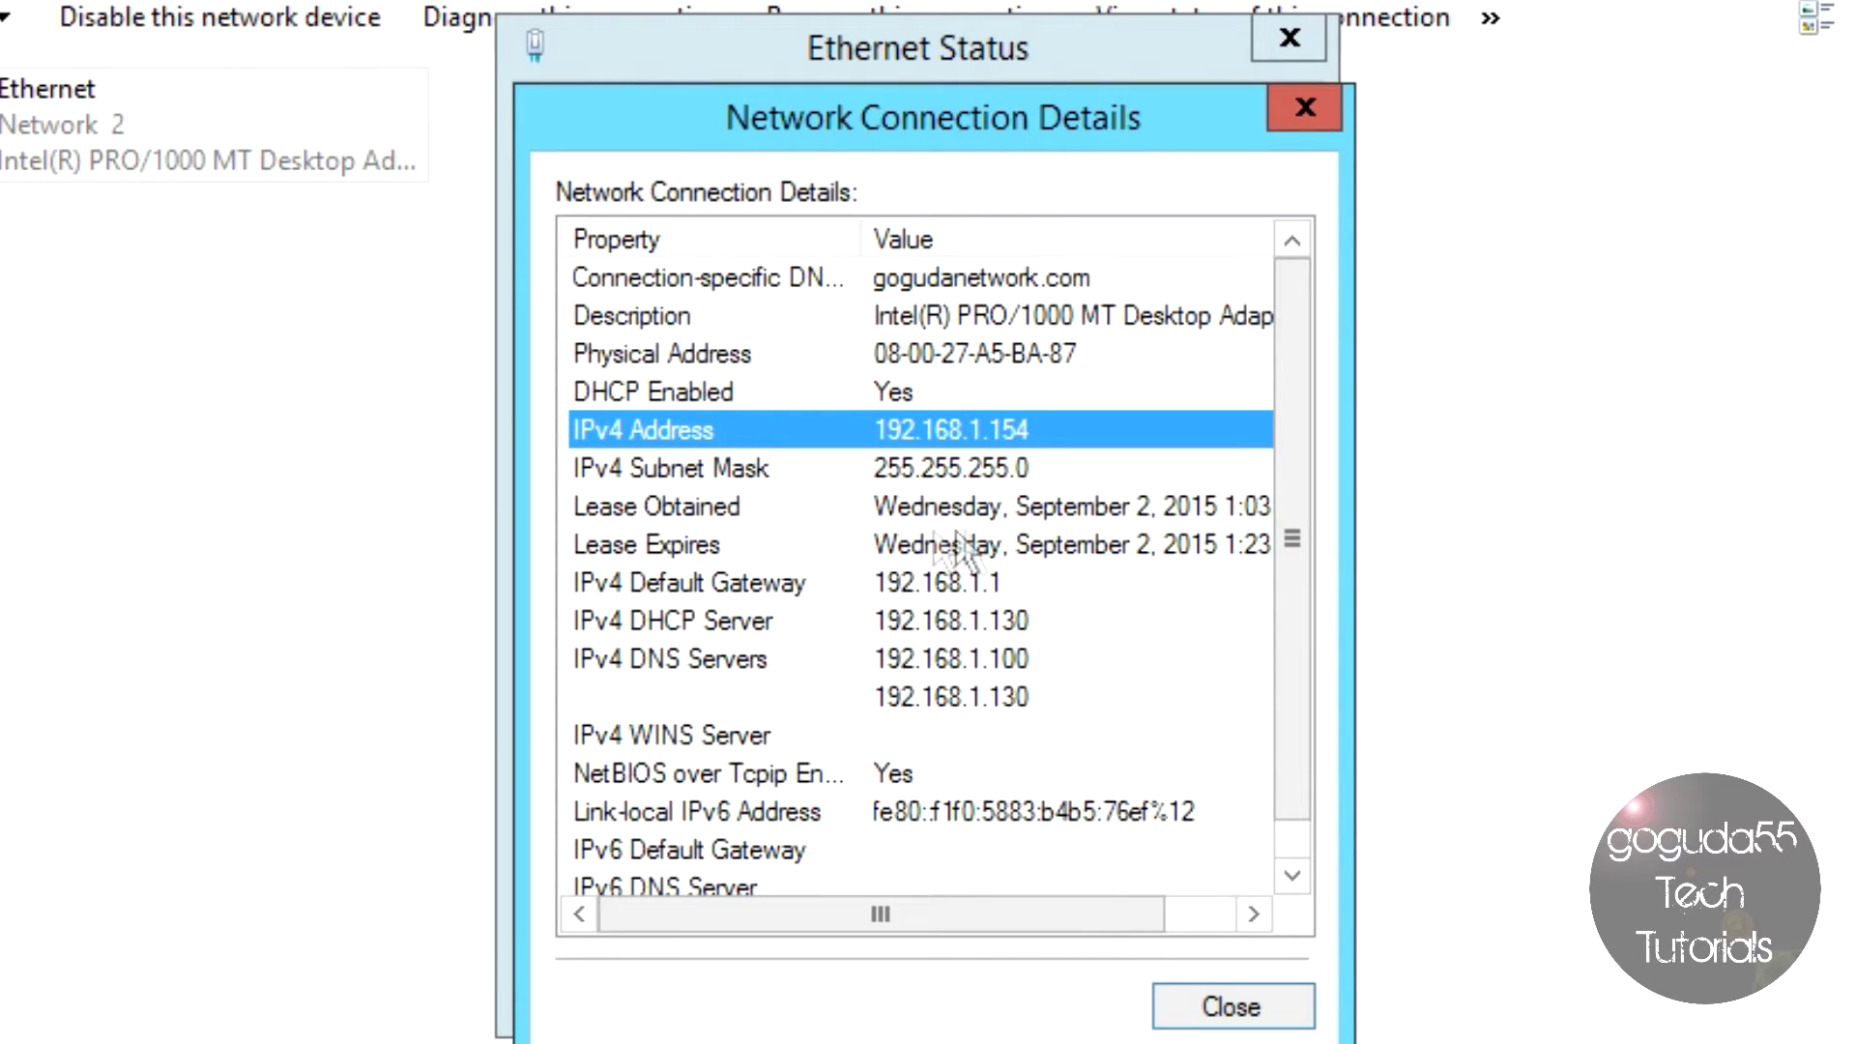
click(1238, 1006)
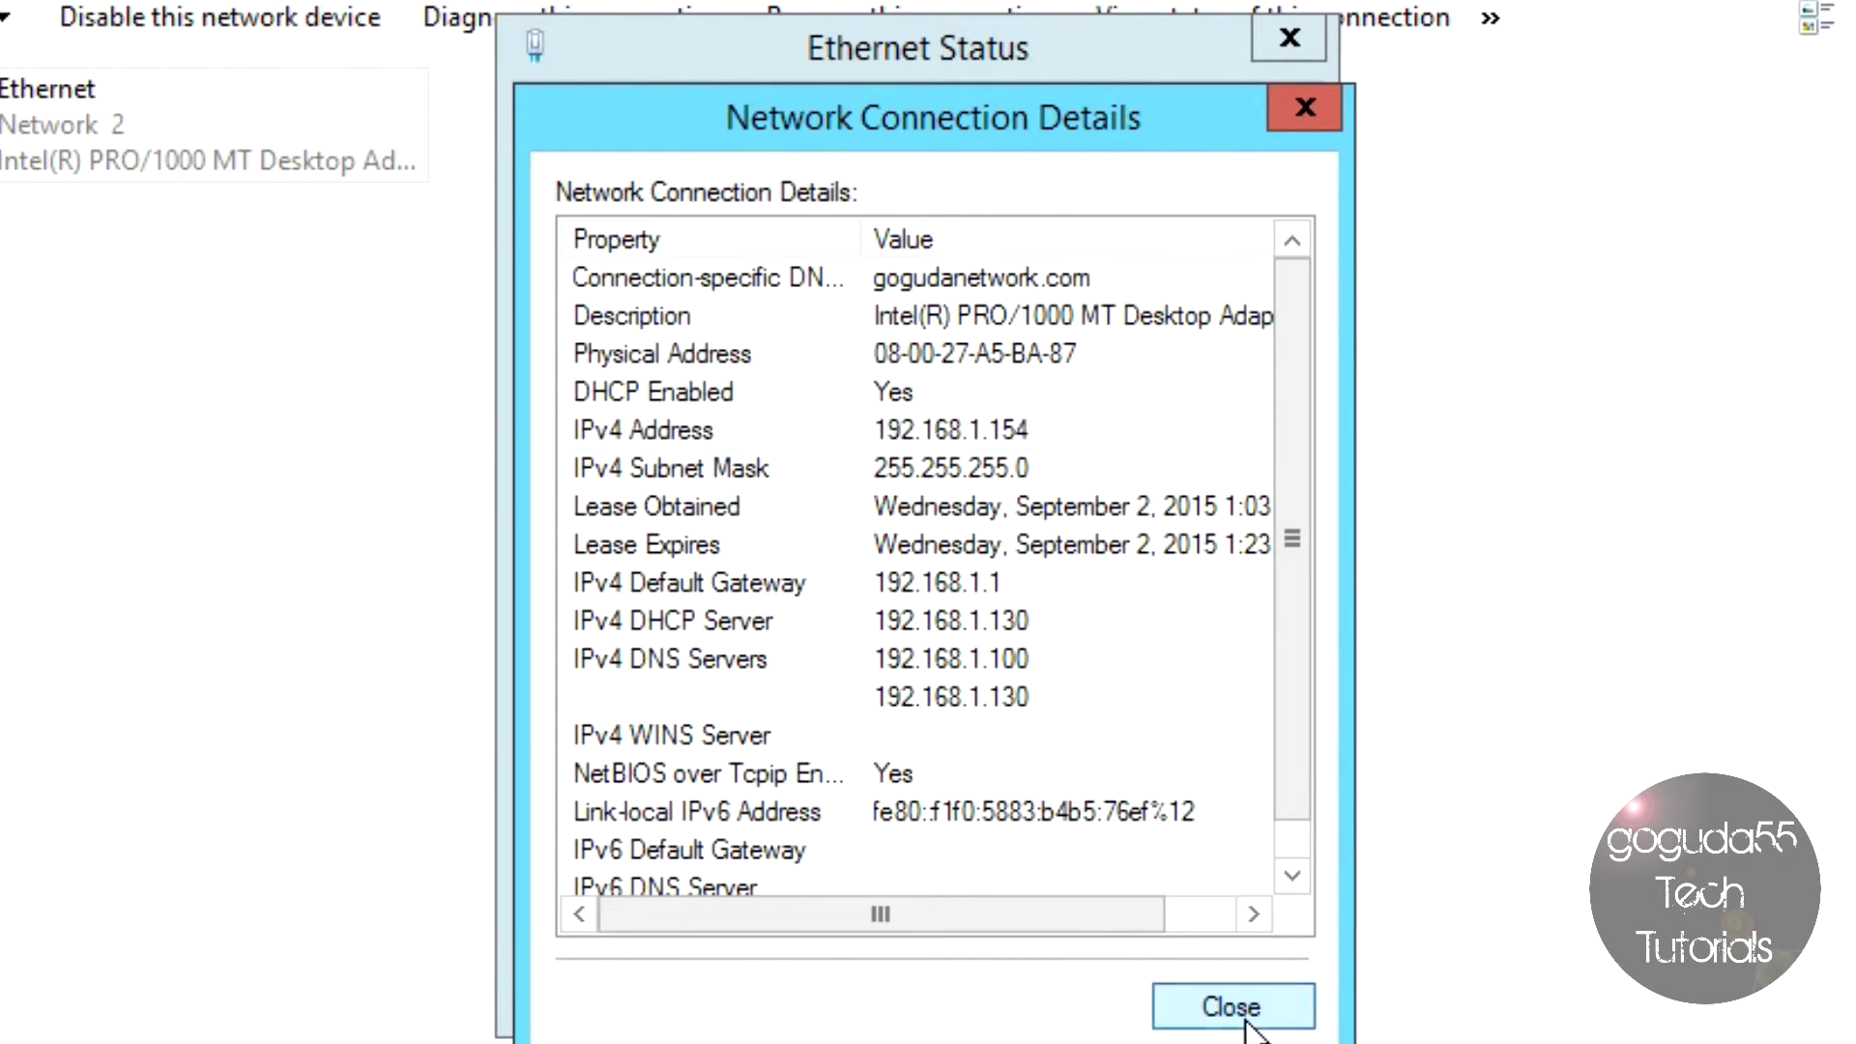
- Switch the Ethernet adapter's TCP/IPv4 to the static address 192.168.1.175
click(624, 875)
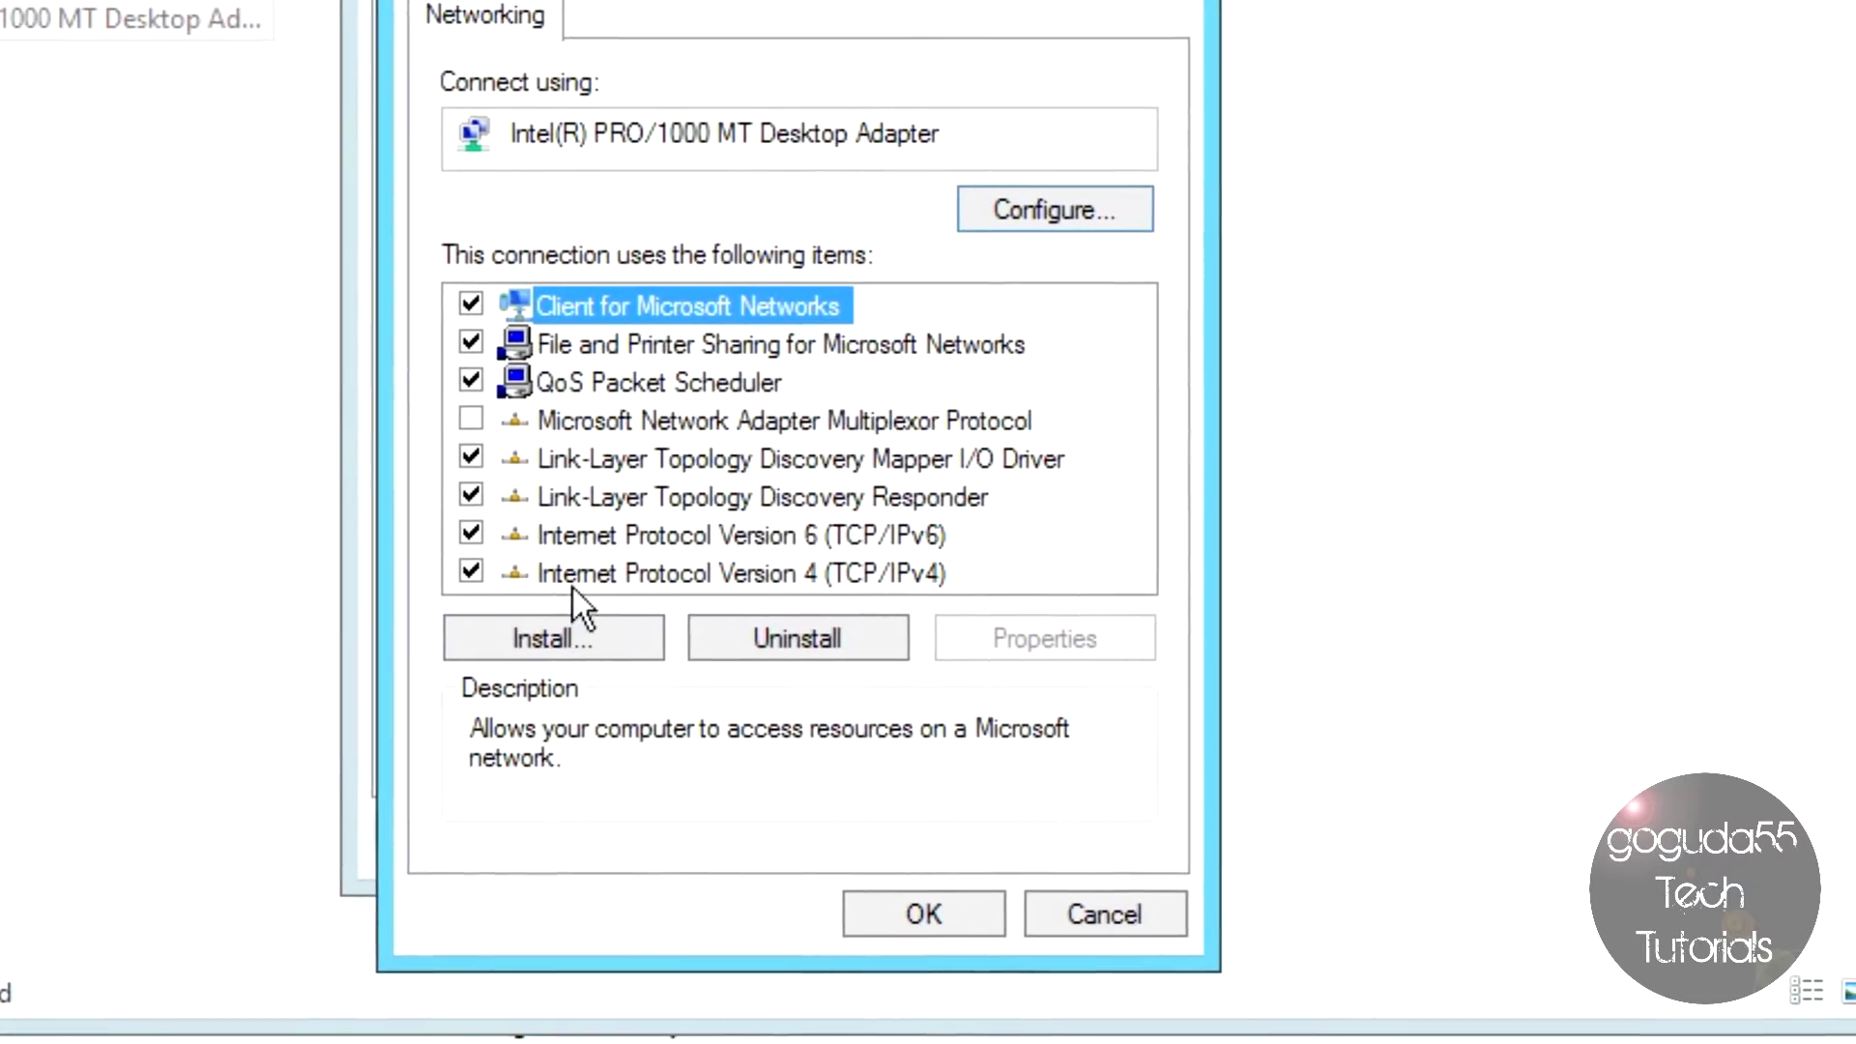
click(640, 631)
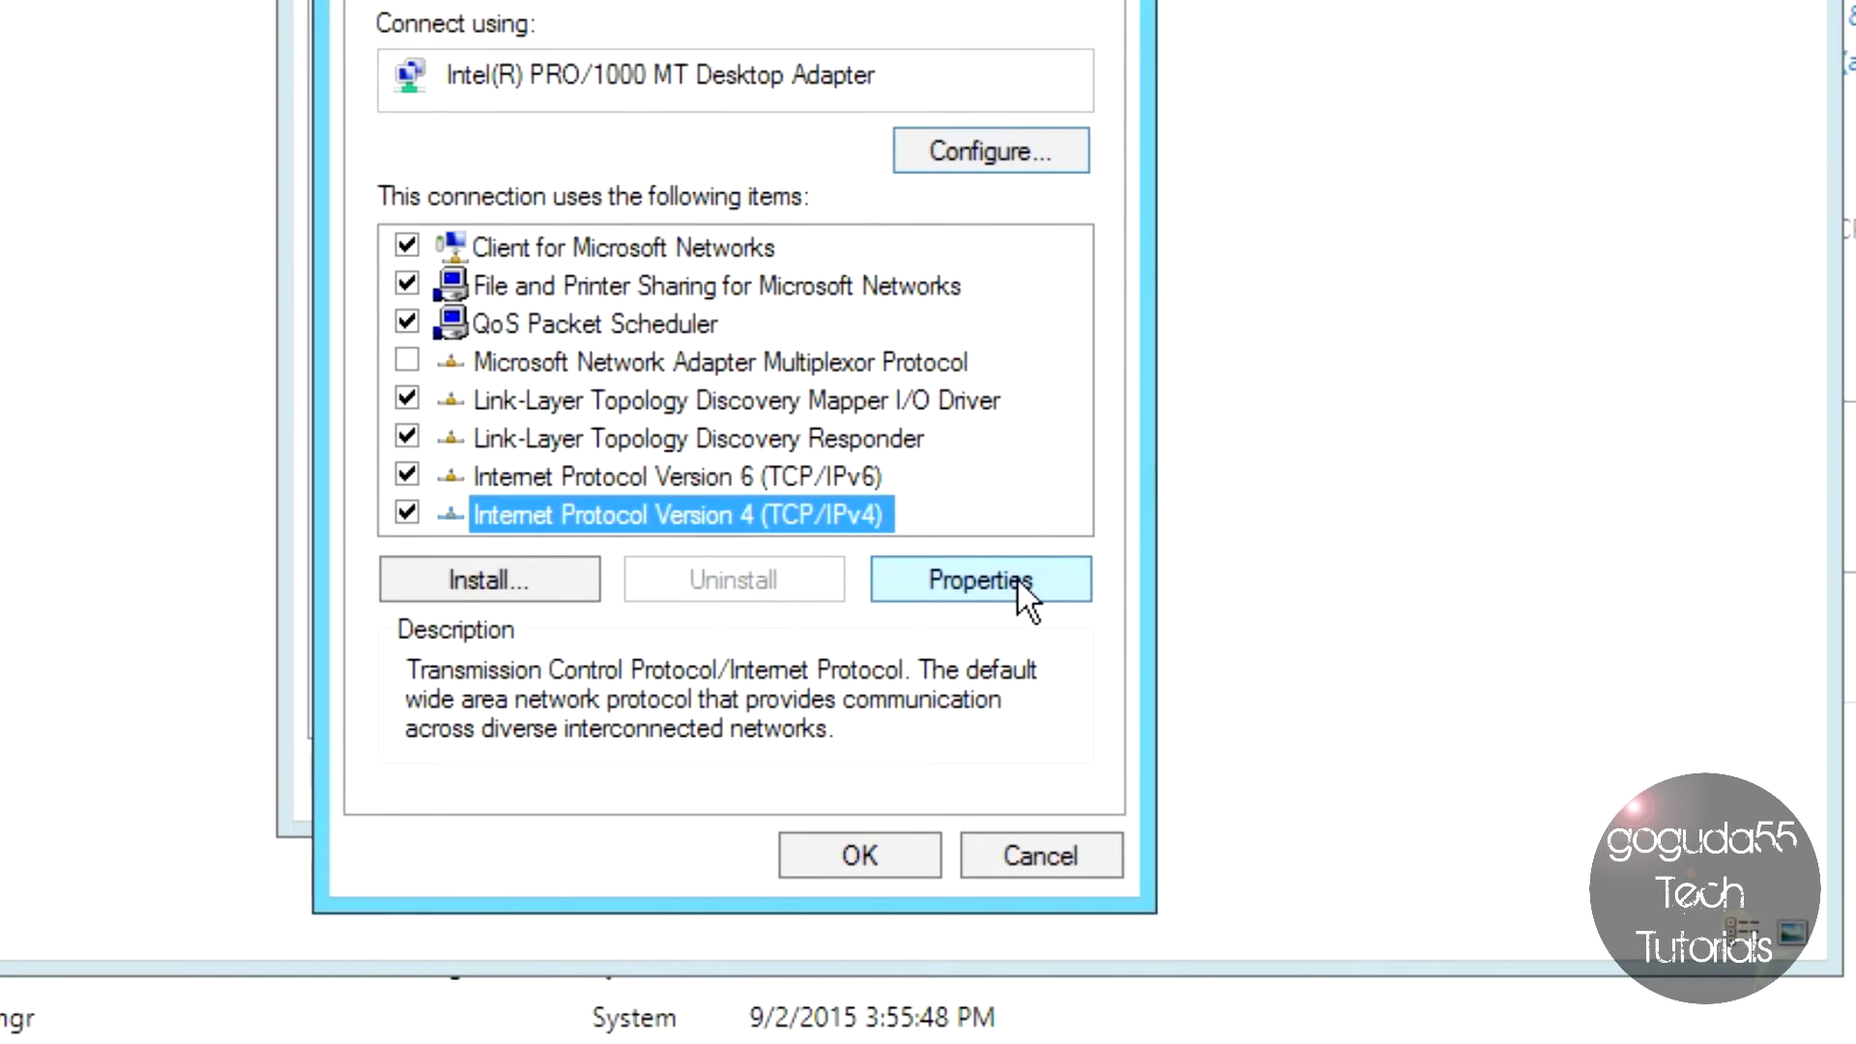
click(1015, 581)
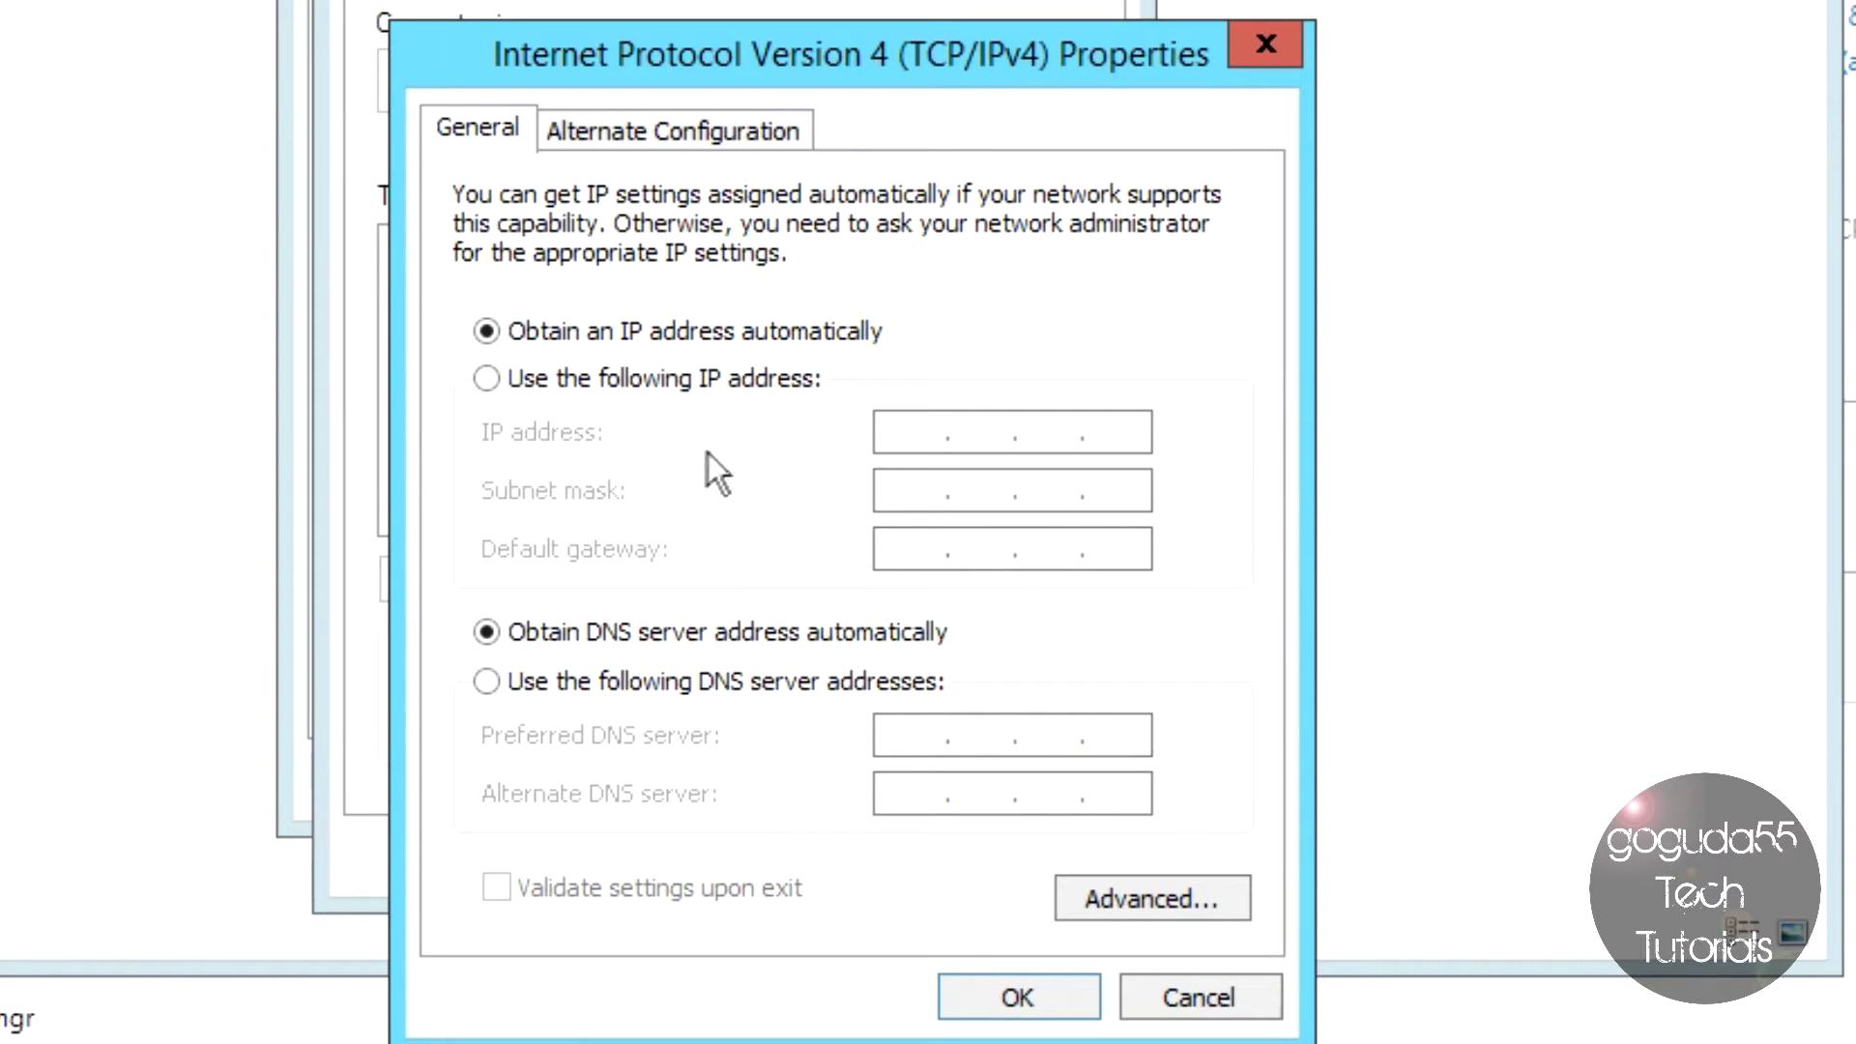
click(720, 379)
click(901, 429)
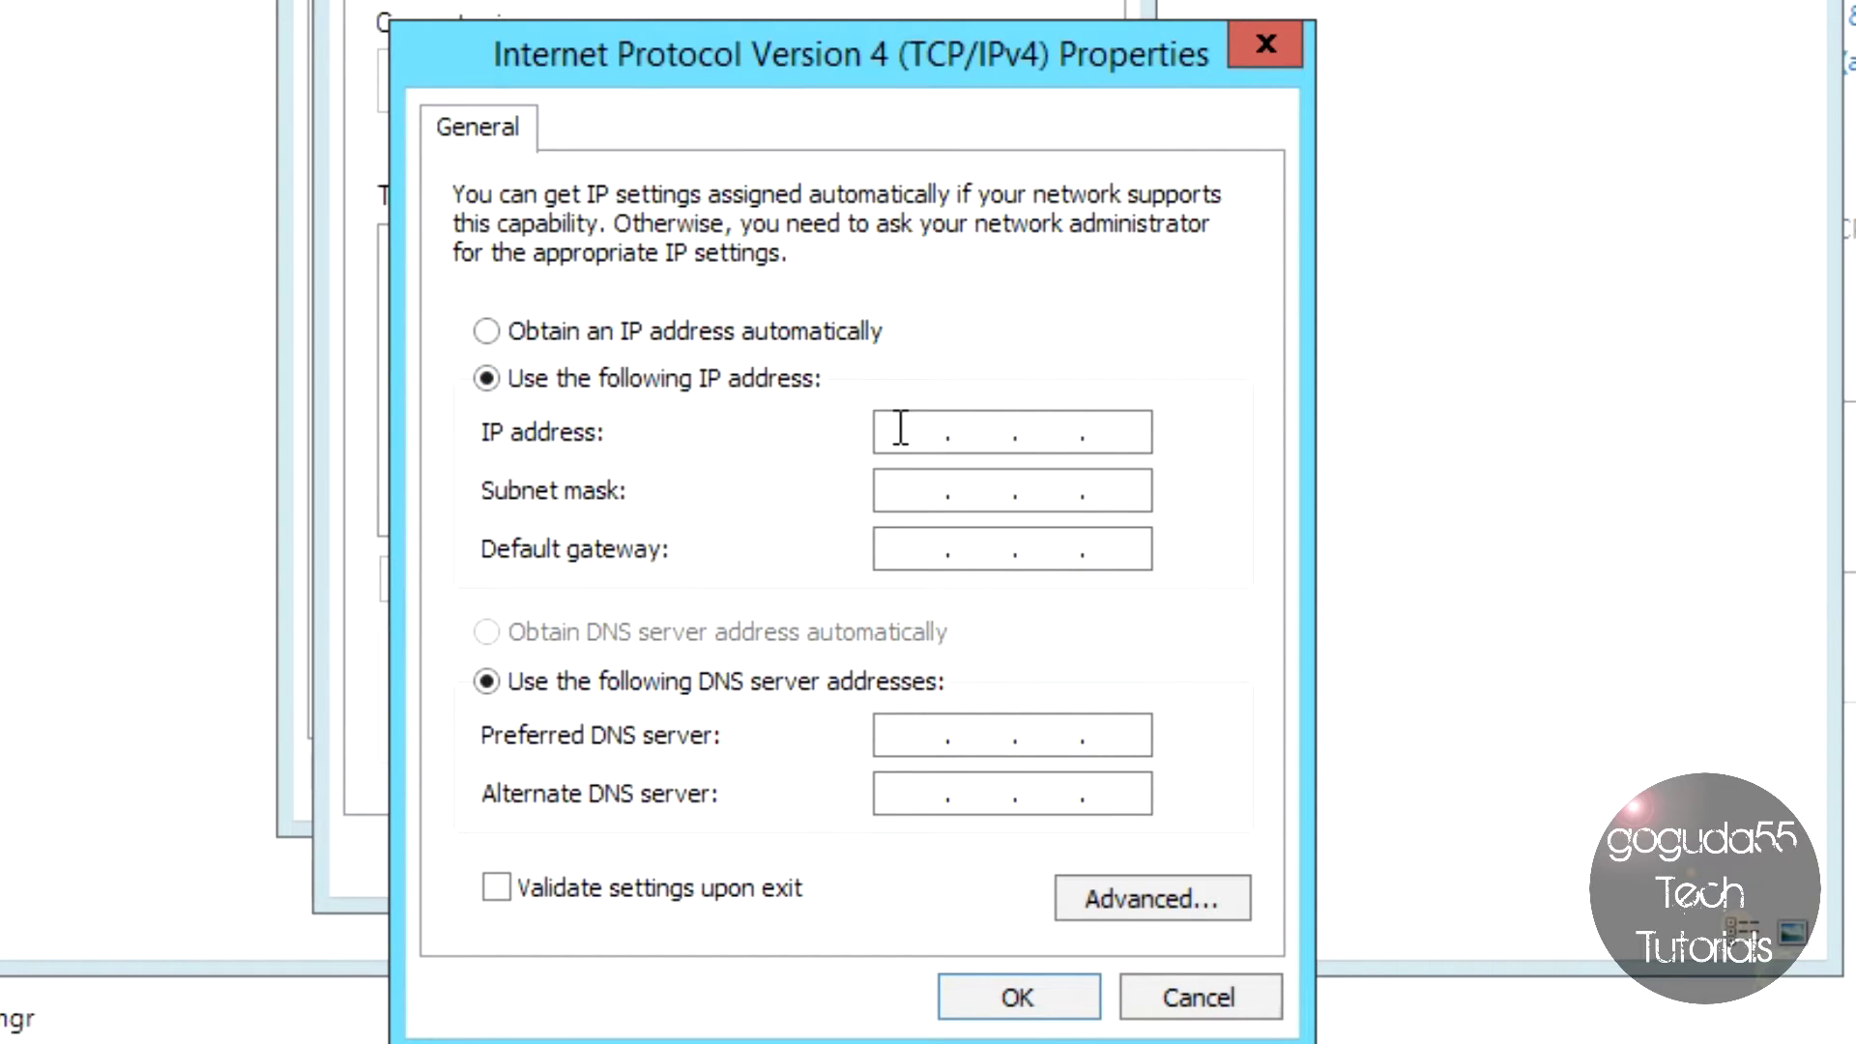
text(192 . 168 . 1 .)
text(175)
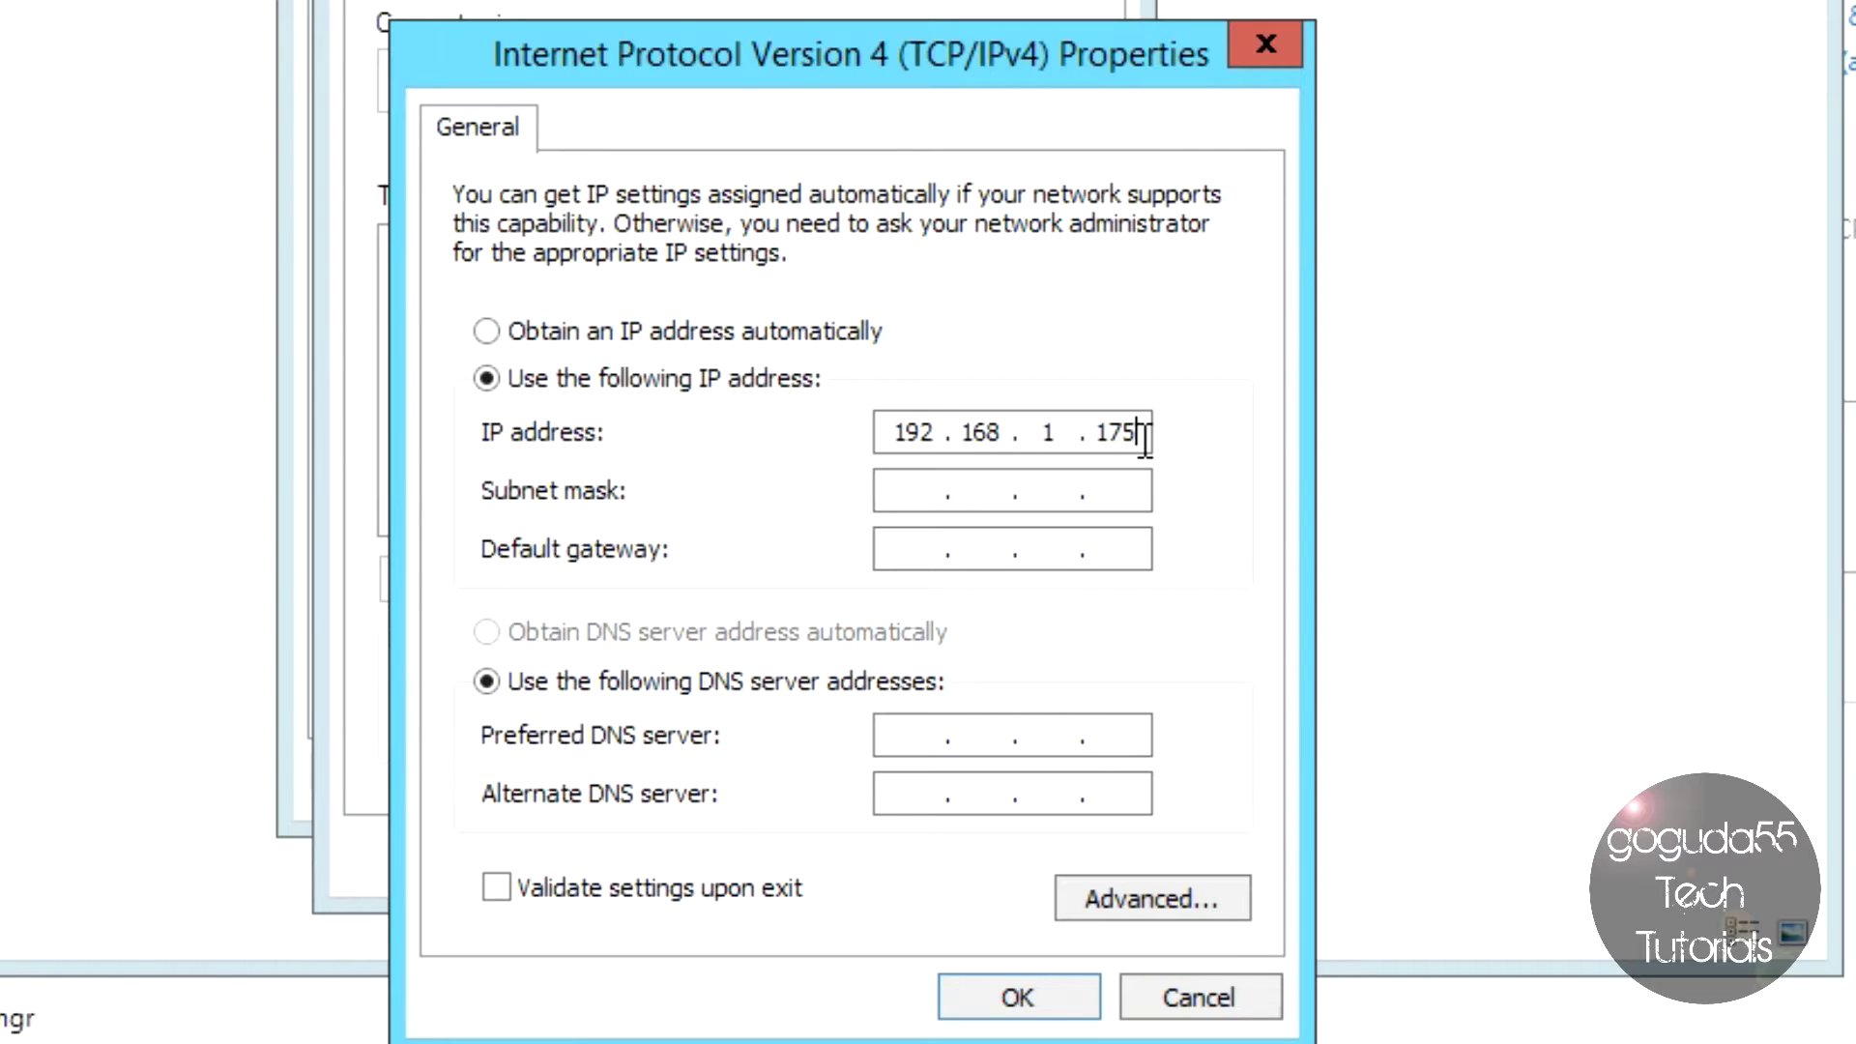
- Fill in mask 255.255.255.0, gateway 192.168.1.1 and preferred DNS 8.8., then apply
key(Tab)
click(899, 490)
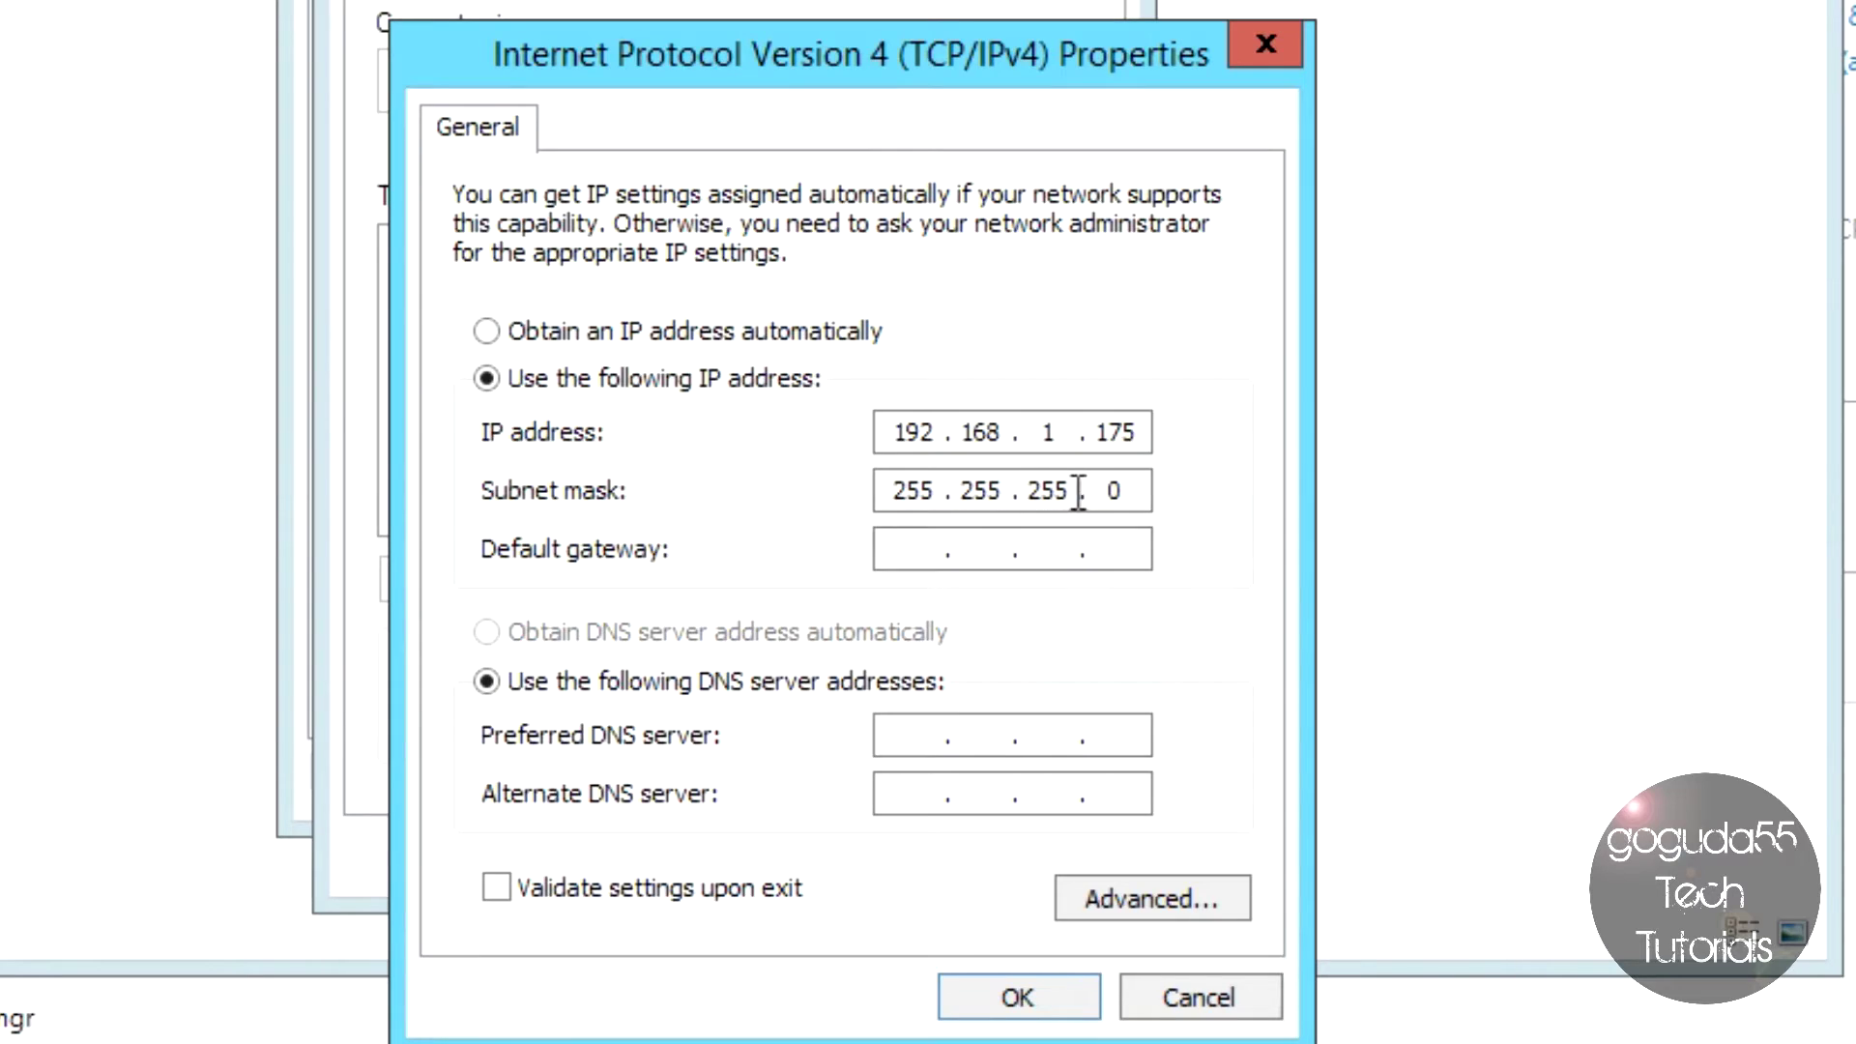
key(Tab)
text(192.168.1.1)
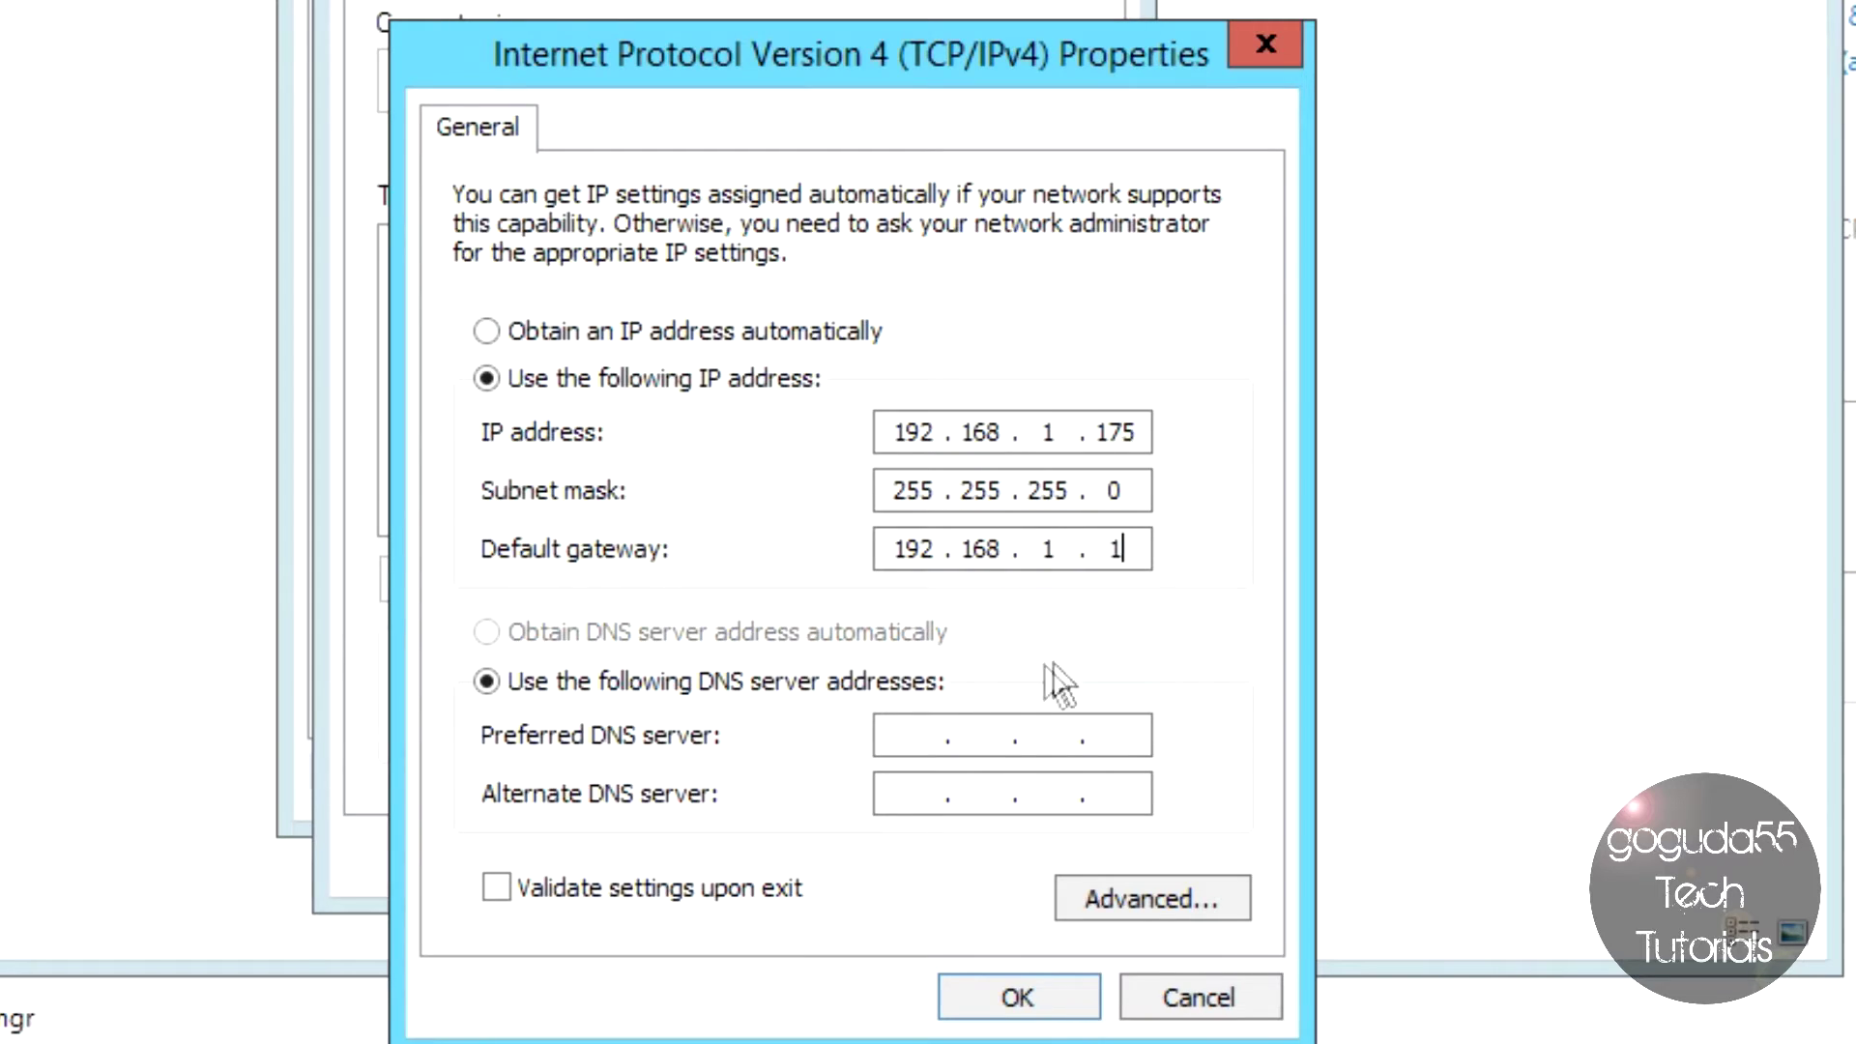
click(919, 730)
text(8.8.)
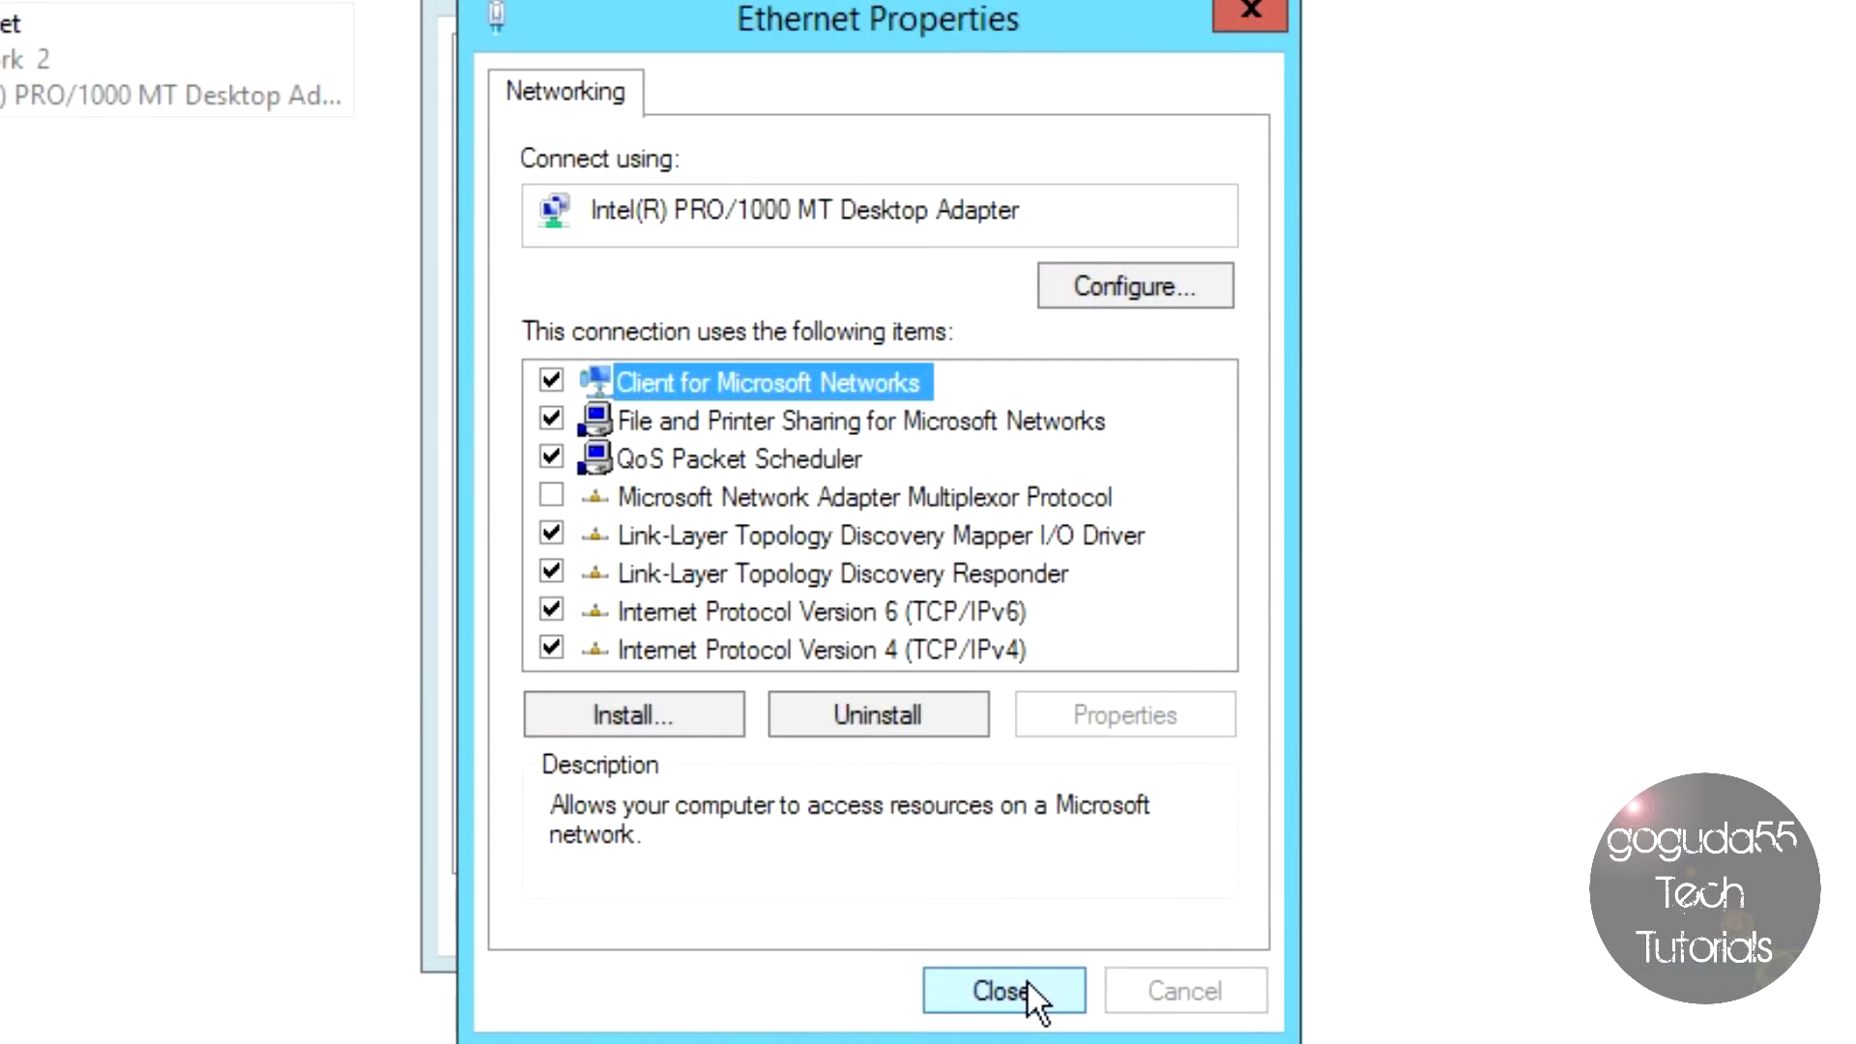
click(1026, 978)
click(1146, 913)
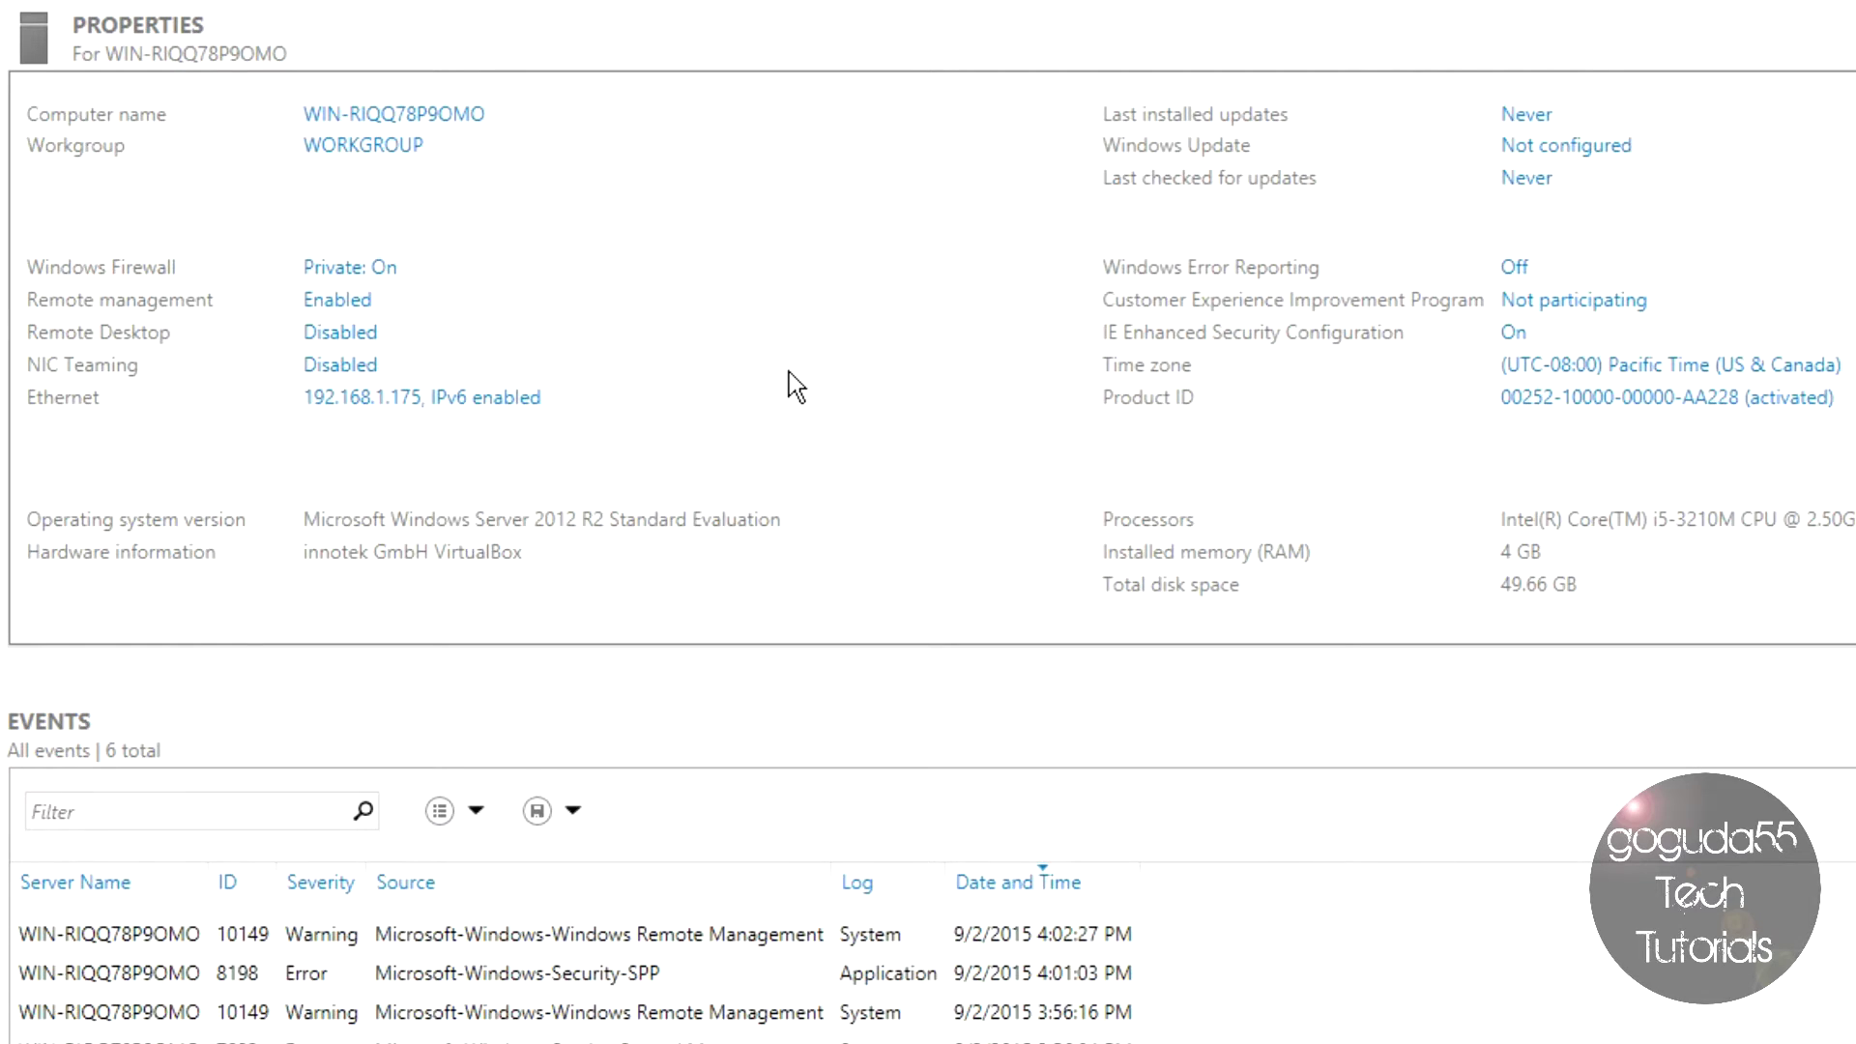
- Set the server's time zone to (UTC-05:00) Eastern Time (US & Canada)
click(1708, 372)
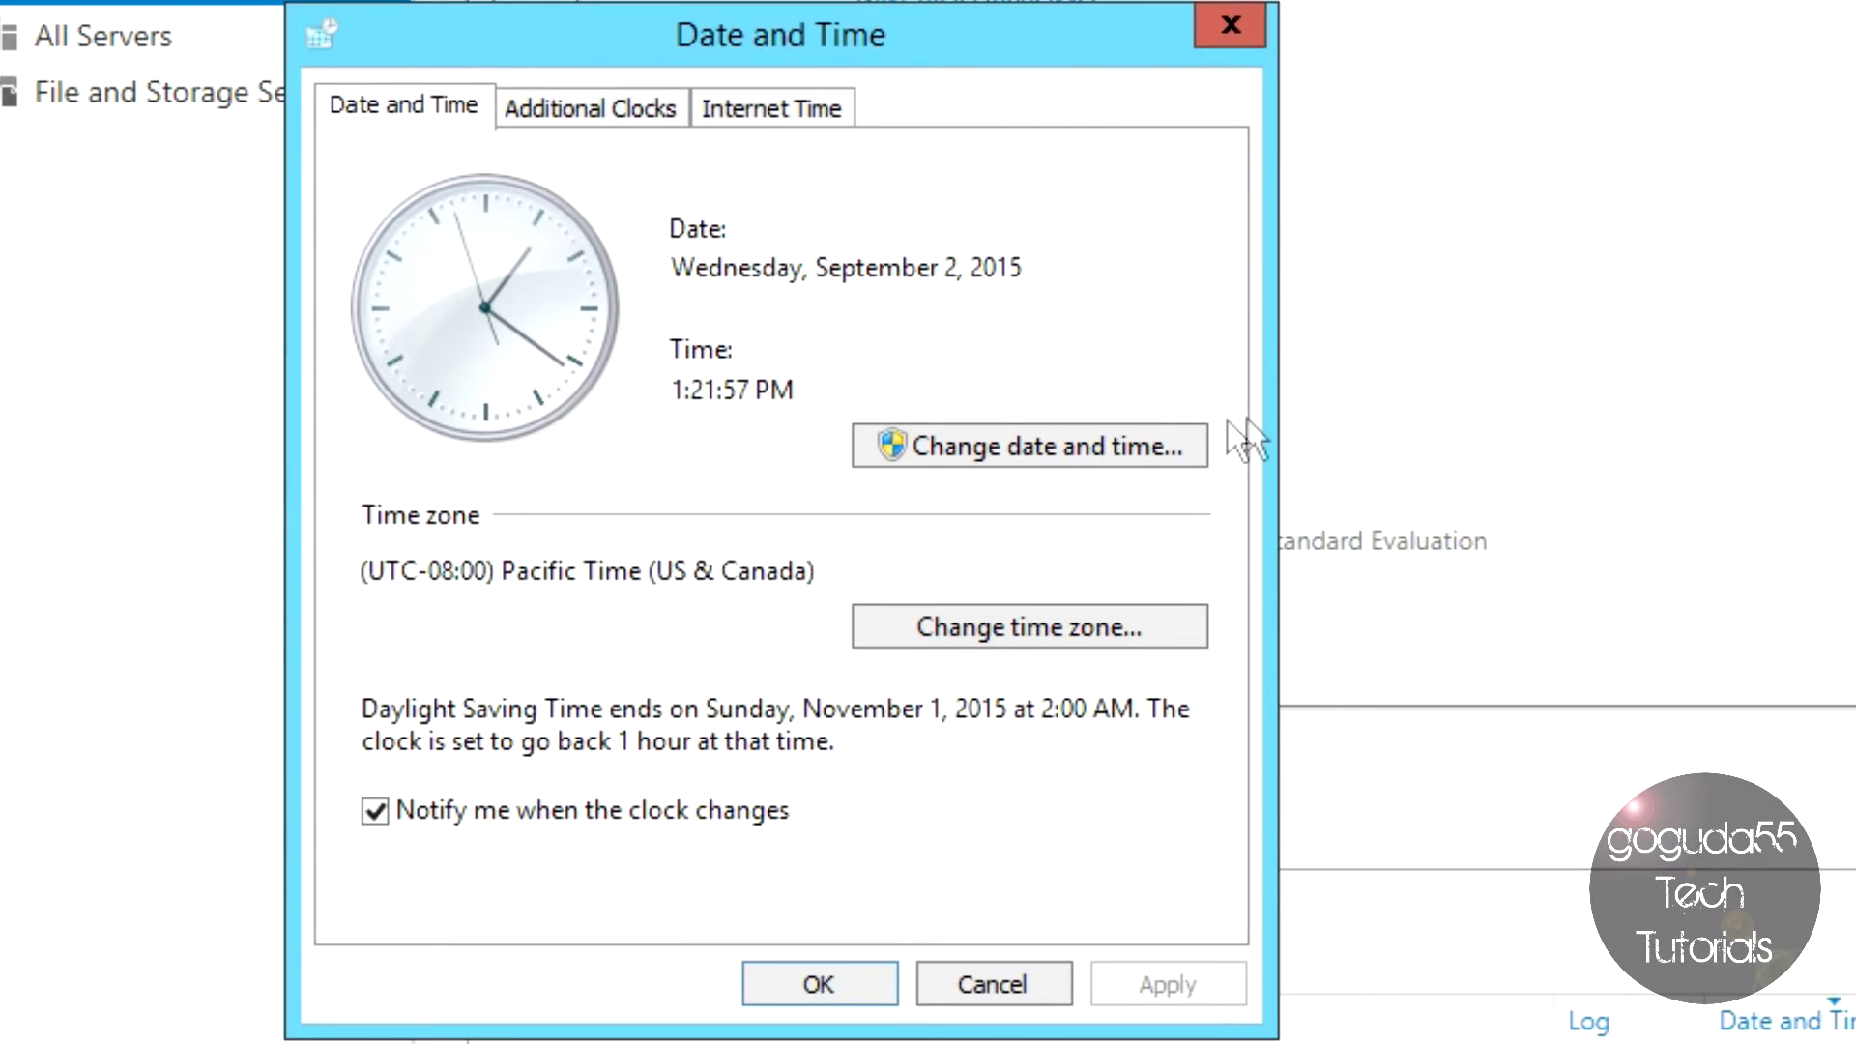
click(1043, 644)
click(1169, 299)
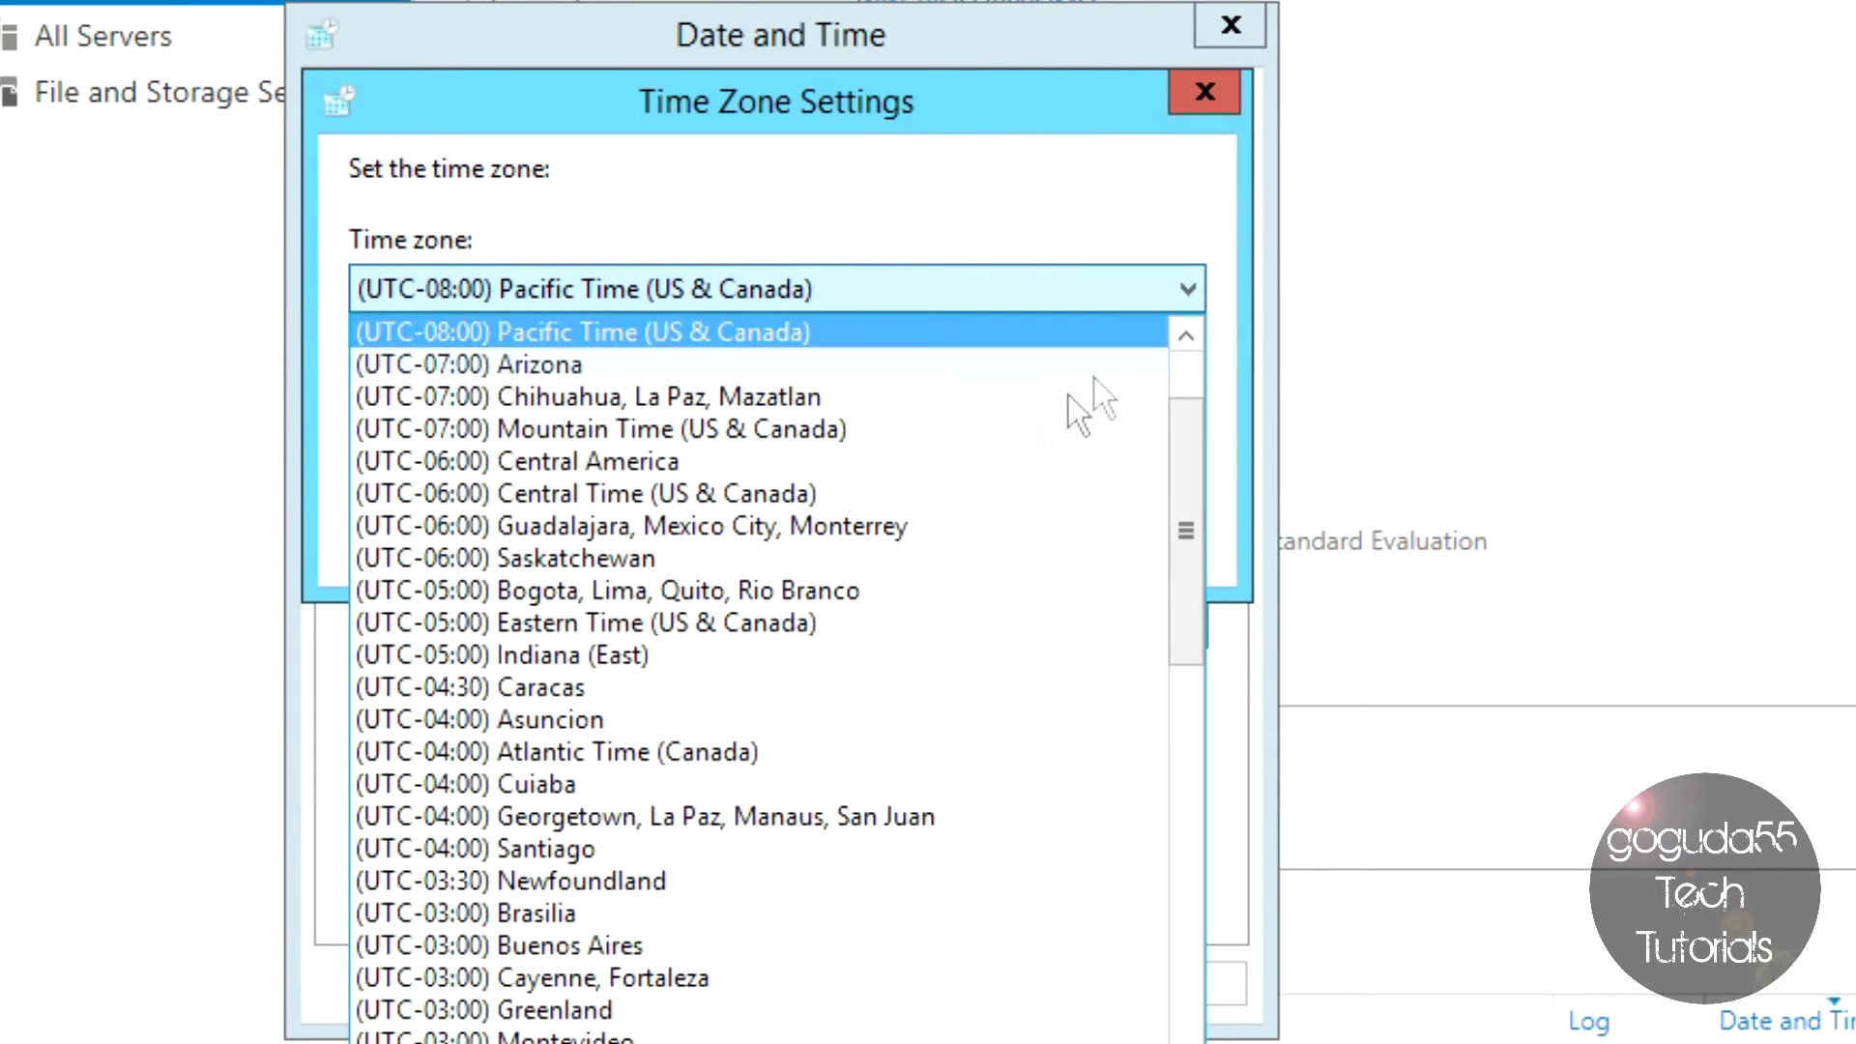
click(972, 624)
click(889, 538)
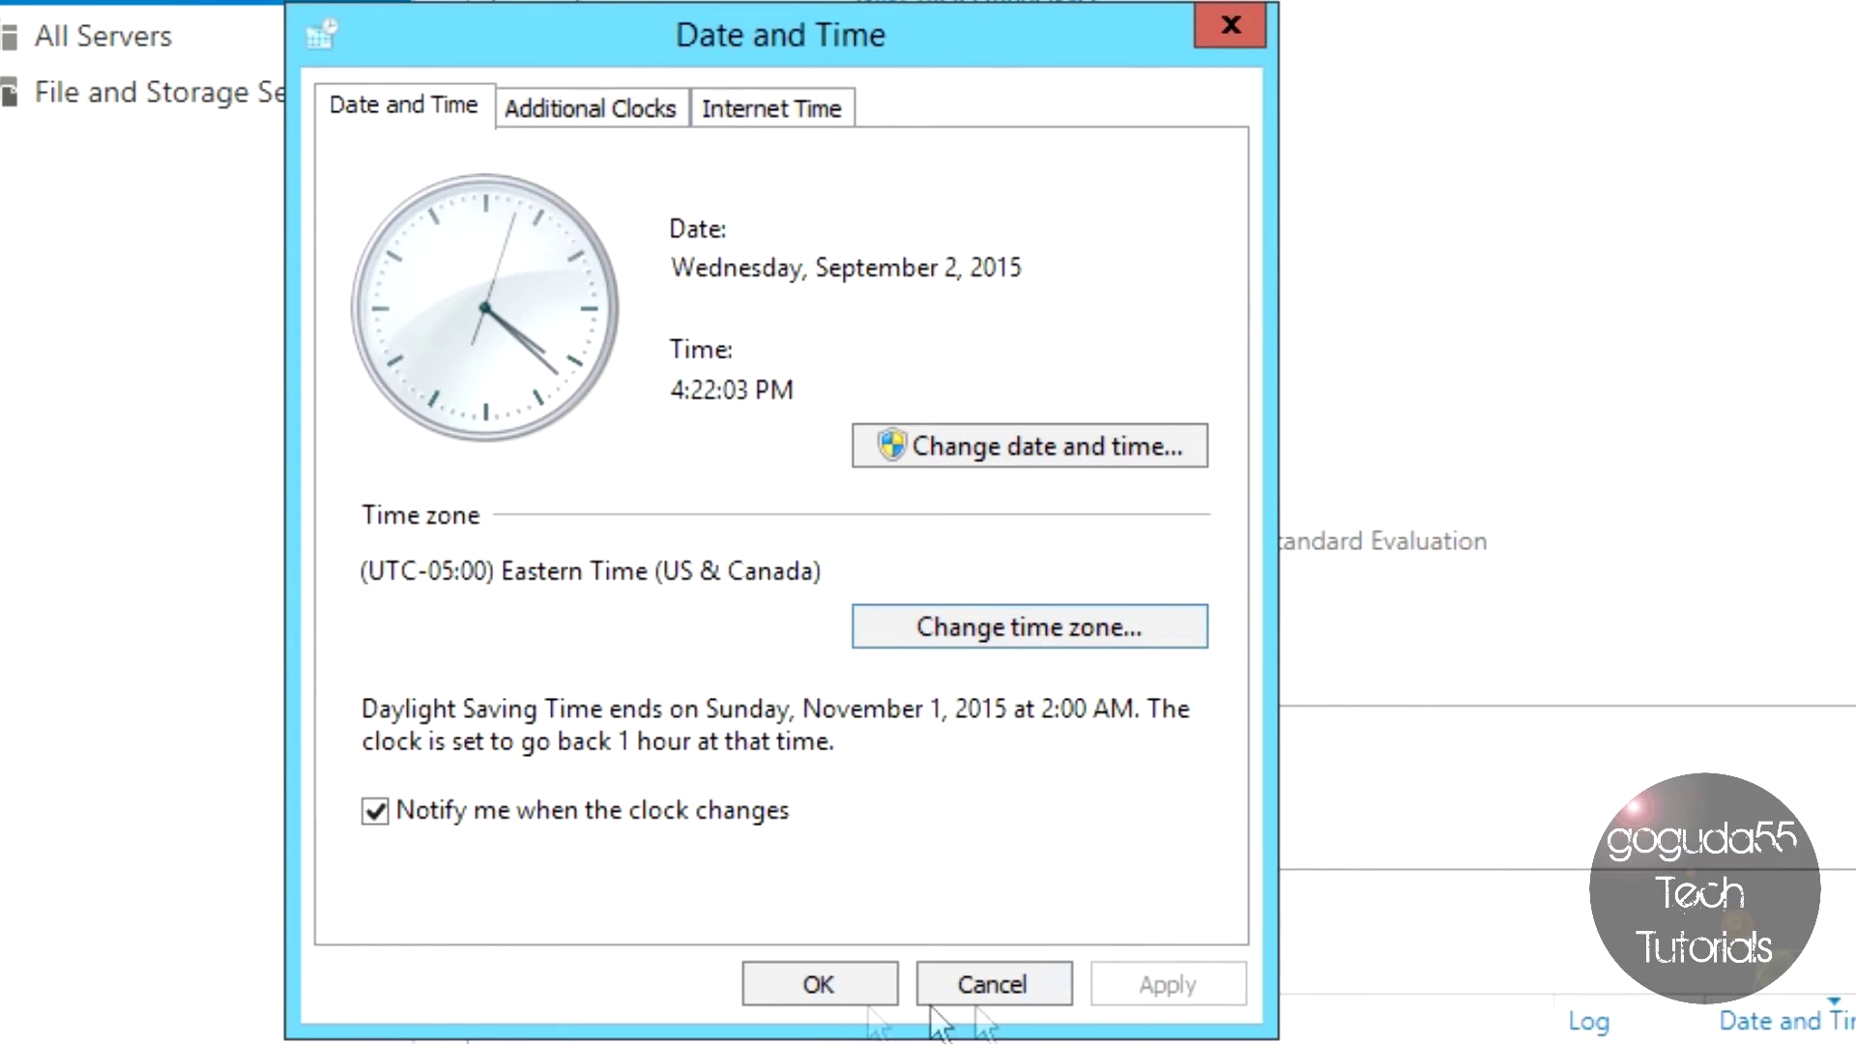
click(818, 984)
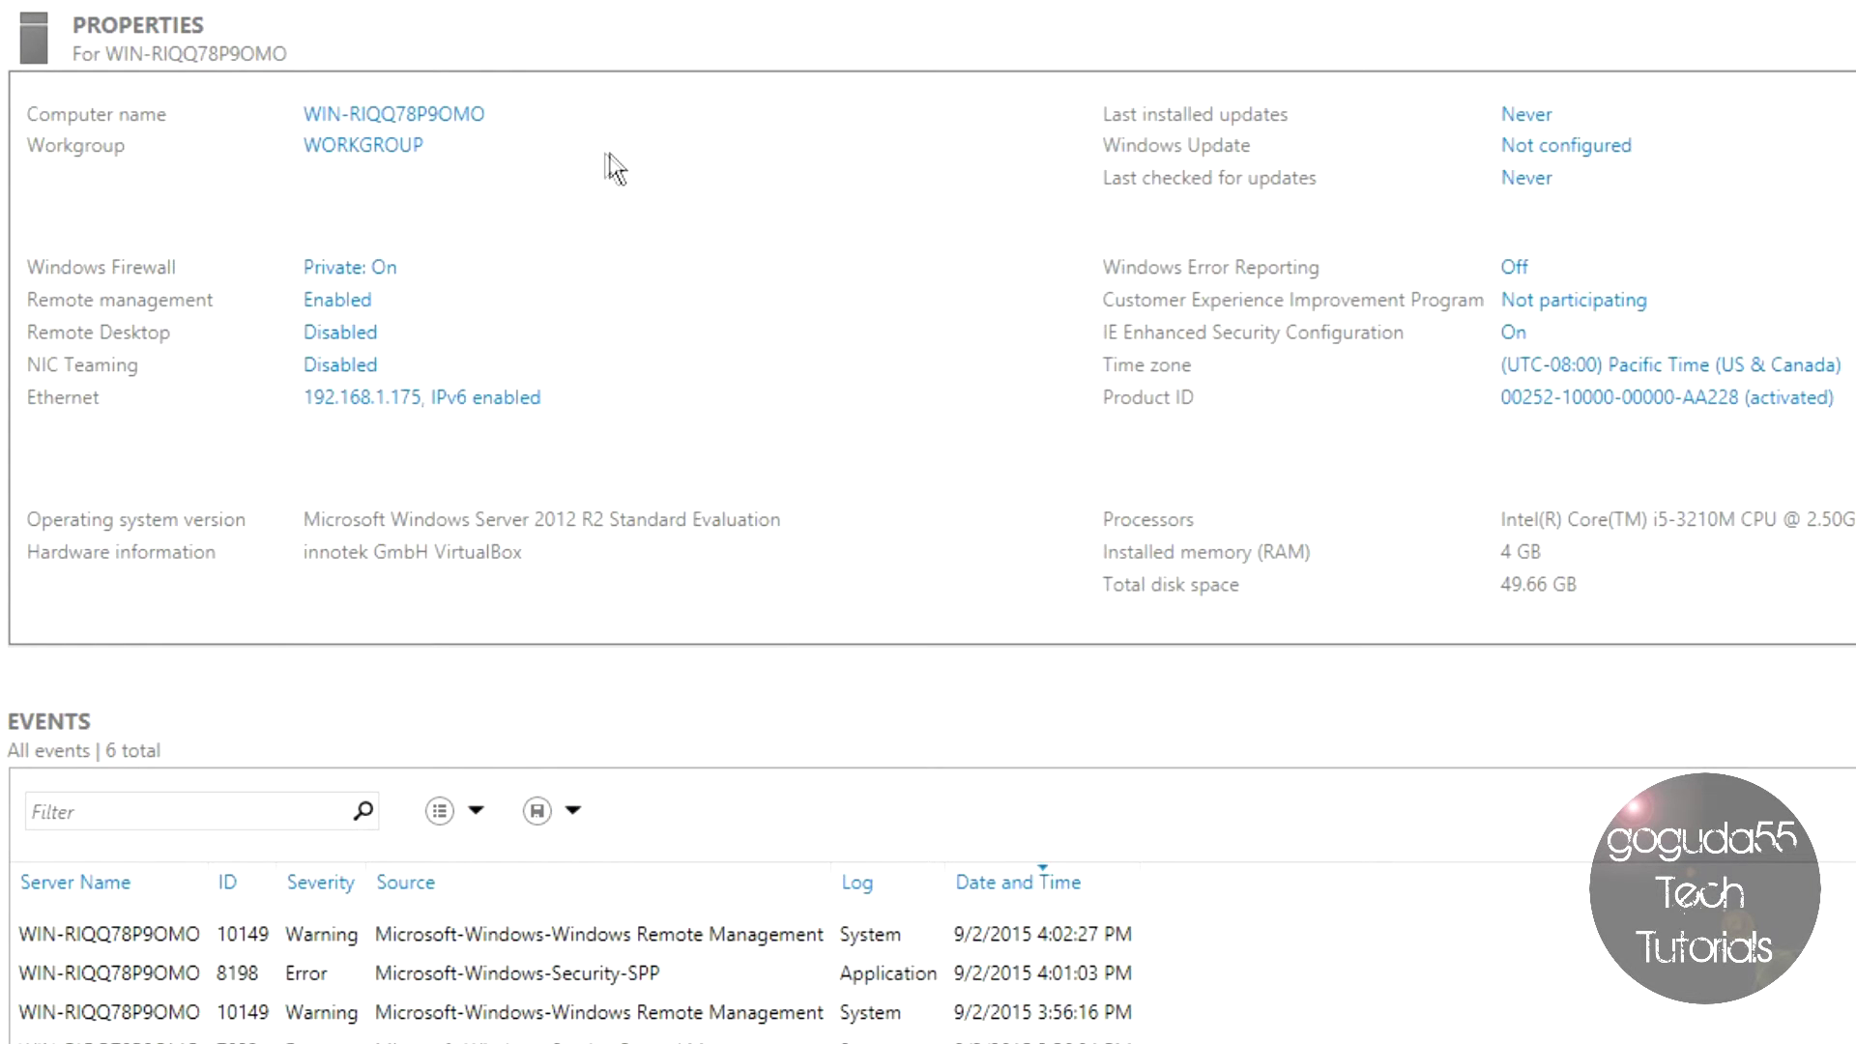
- Rename the computer to WINSERVER and acknowledge the required restart
click(473, 114)
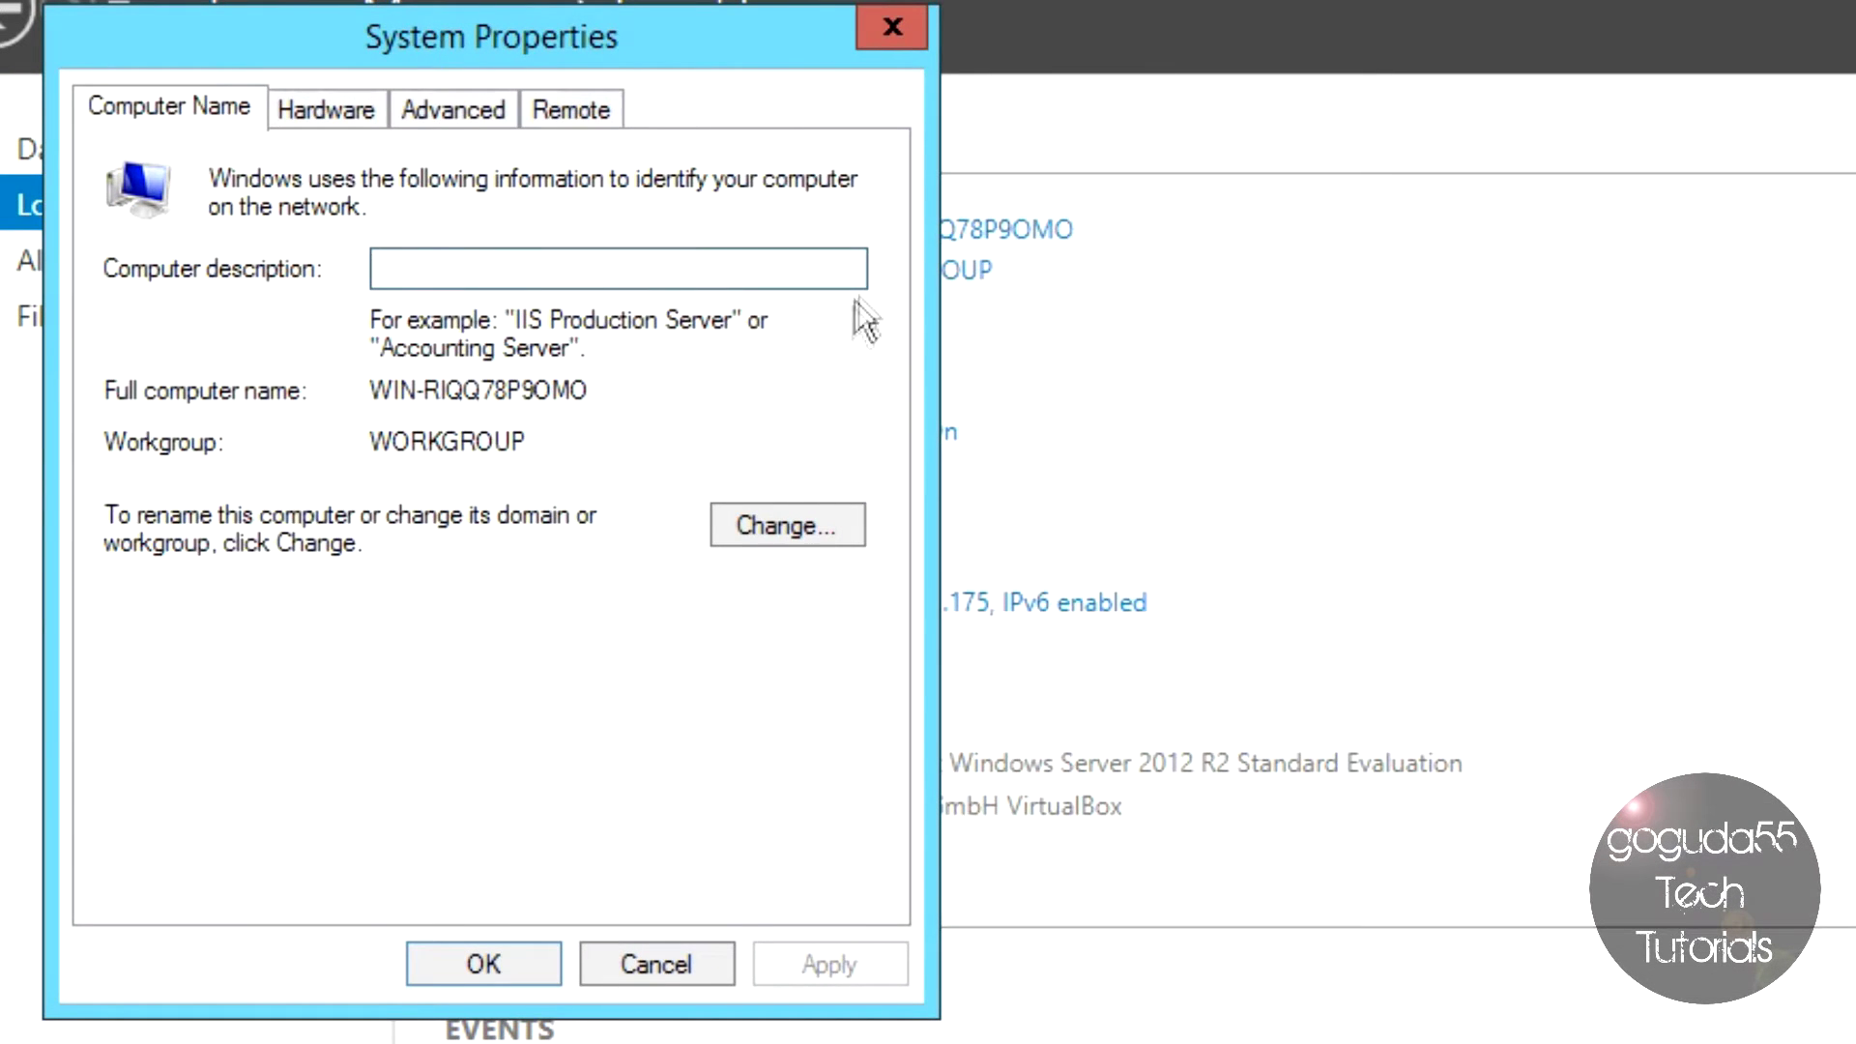
click(802, 530)
text(WIN)
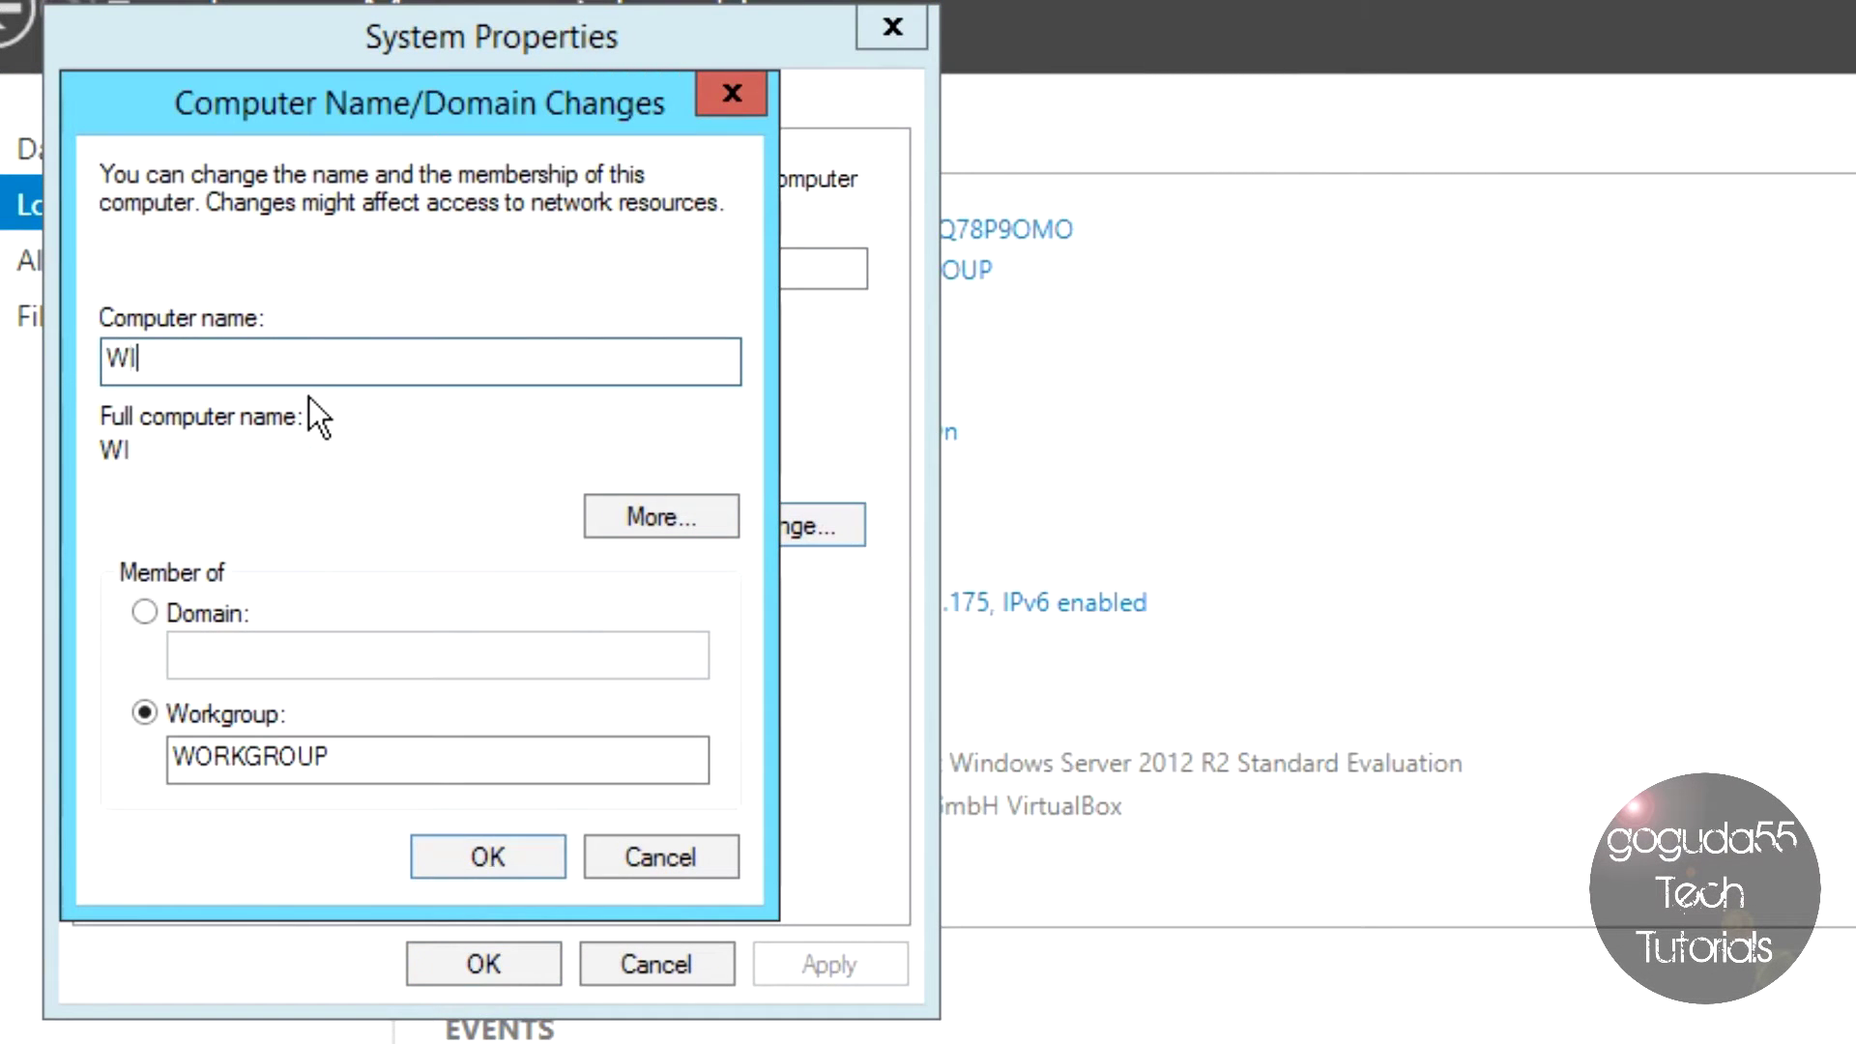
text(SERVER)
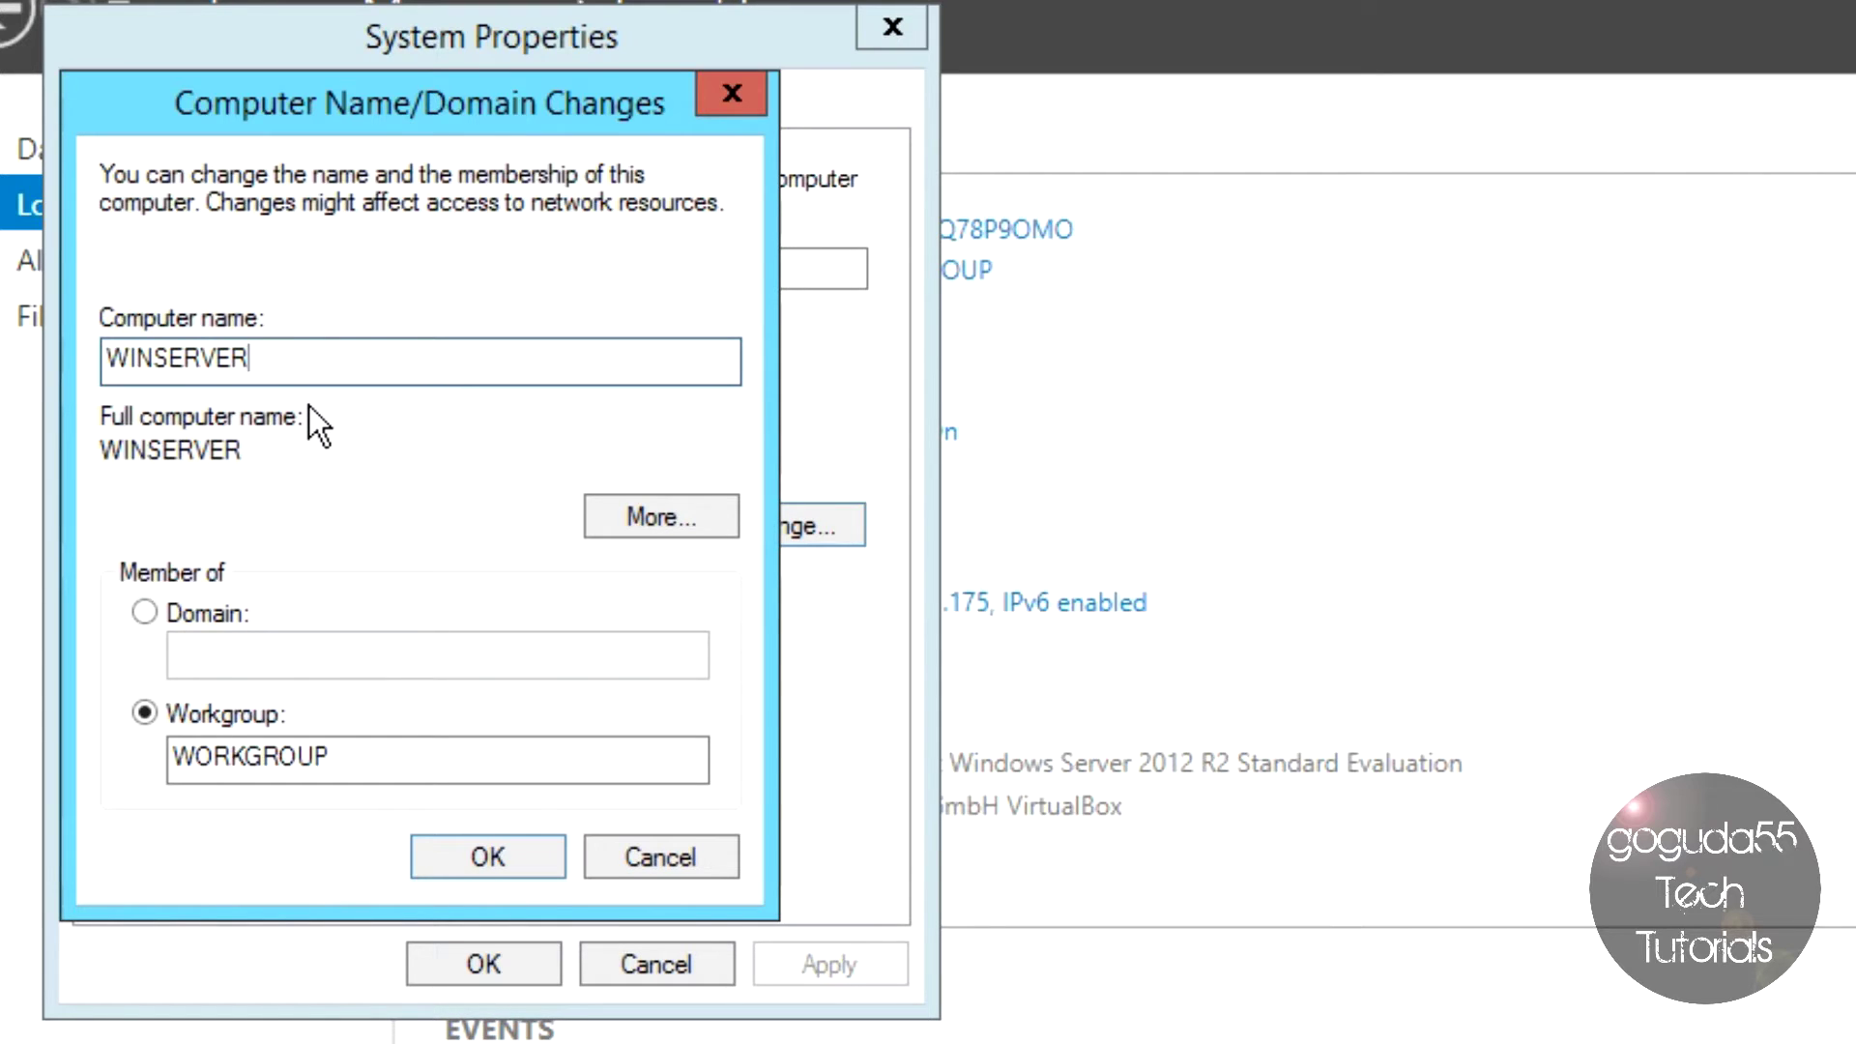
click(491, 854)
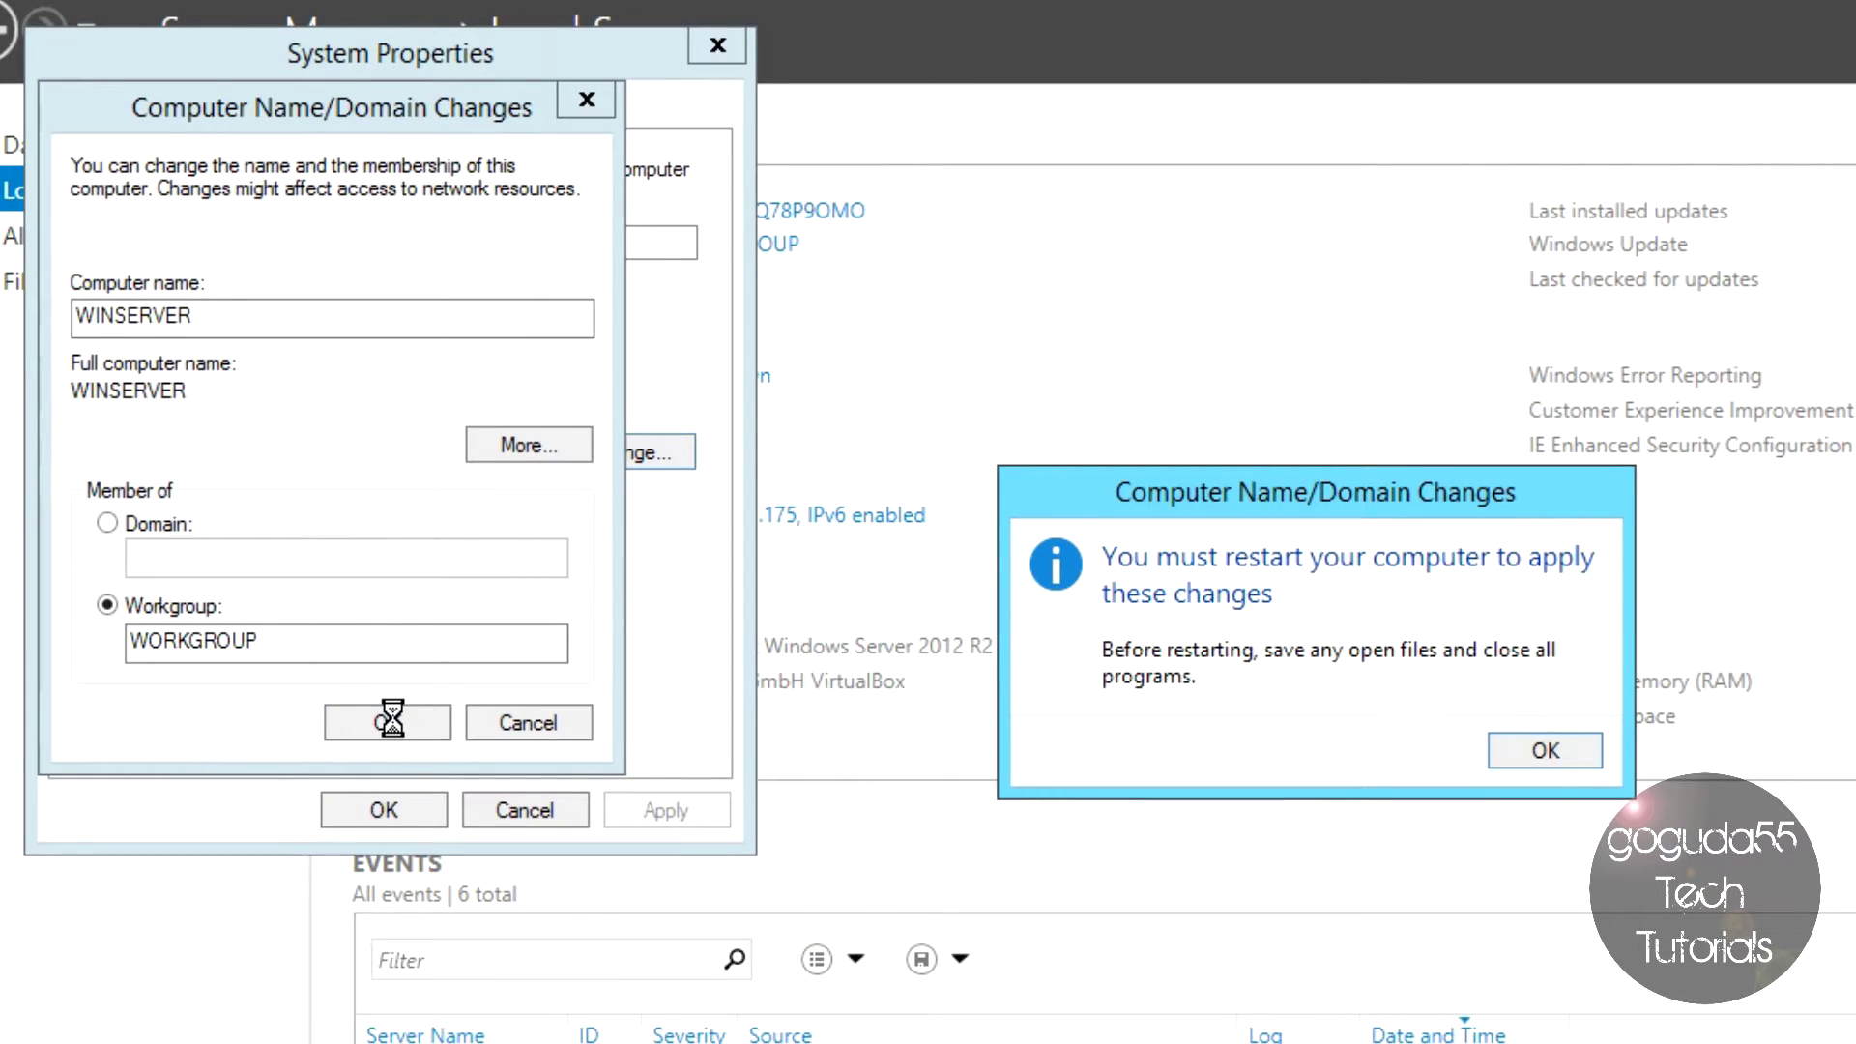
click(1532, 753)
click(392, 812)
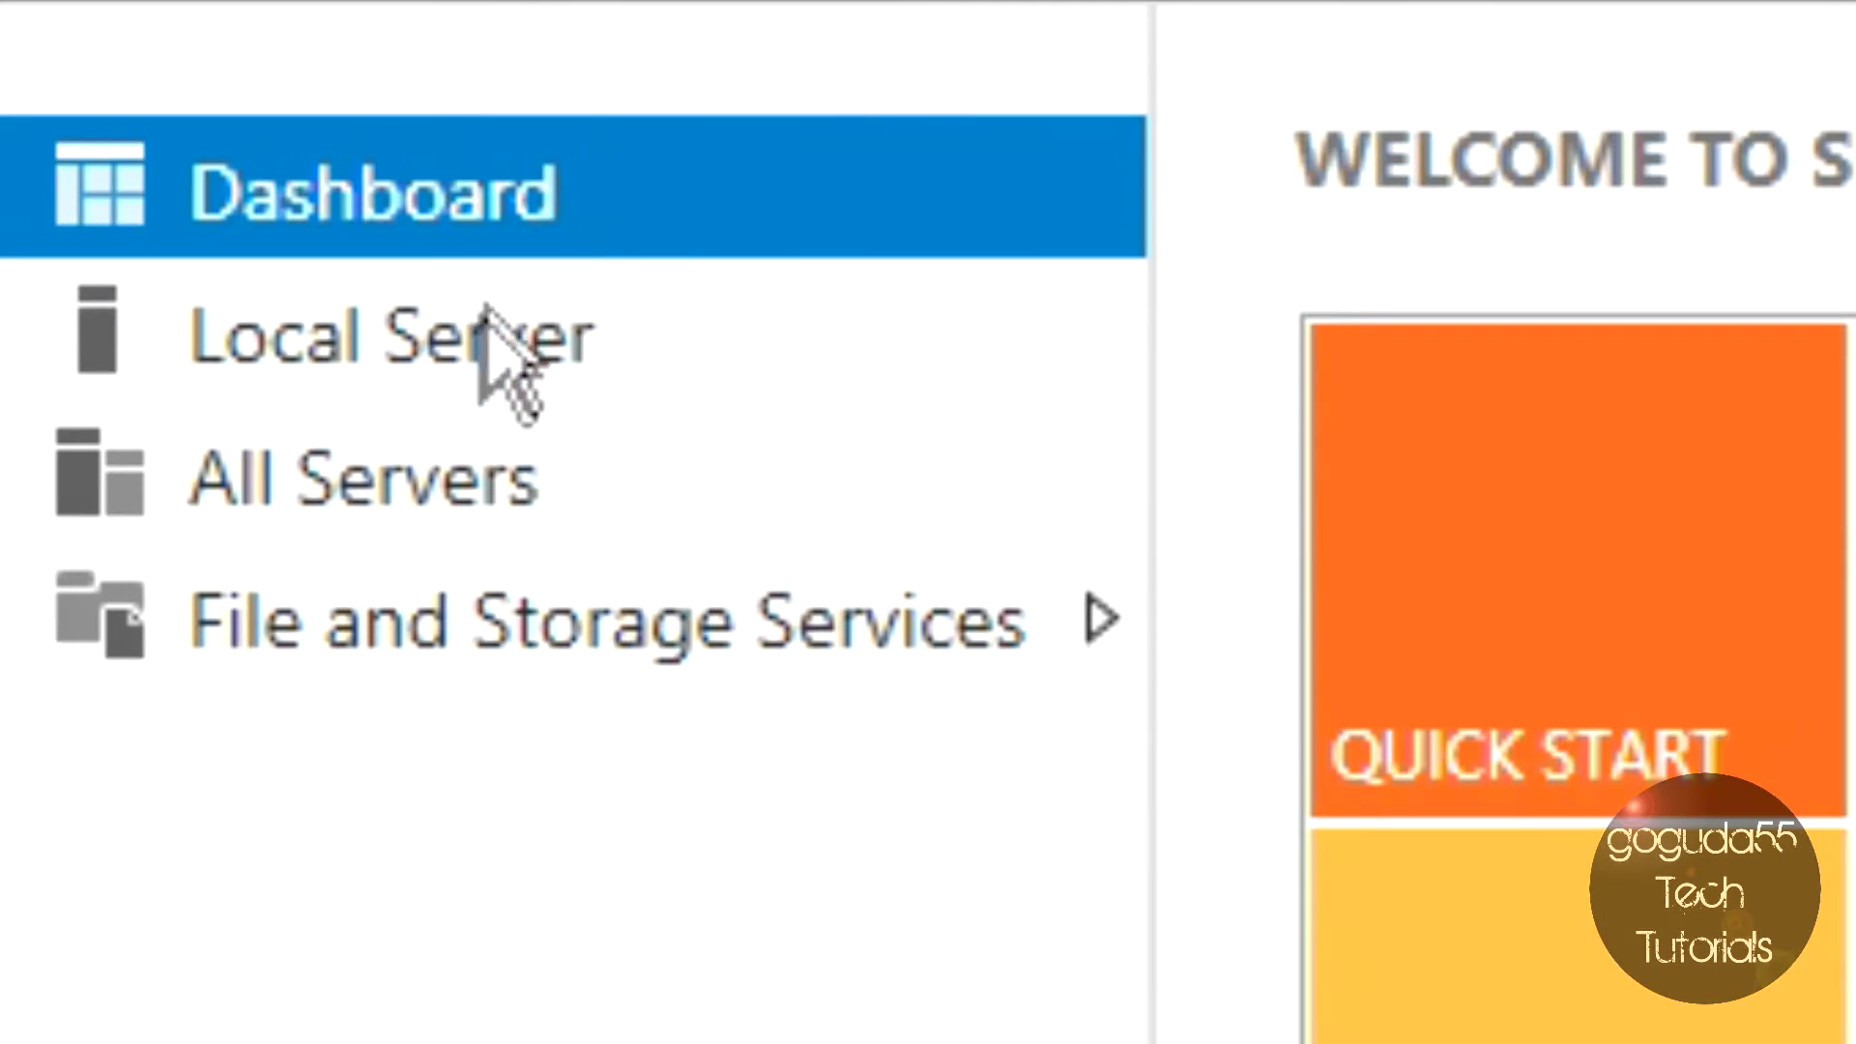
- From Local Server, launch Add Roles and Features via the Manage menu
click(242, 235)
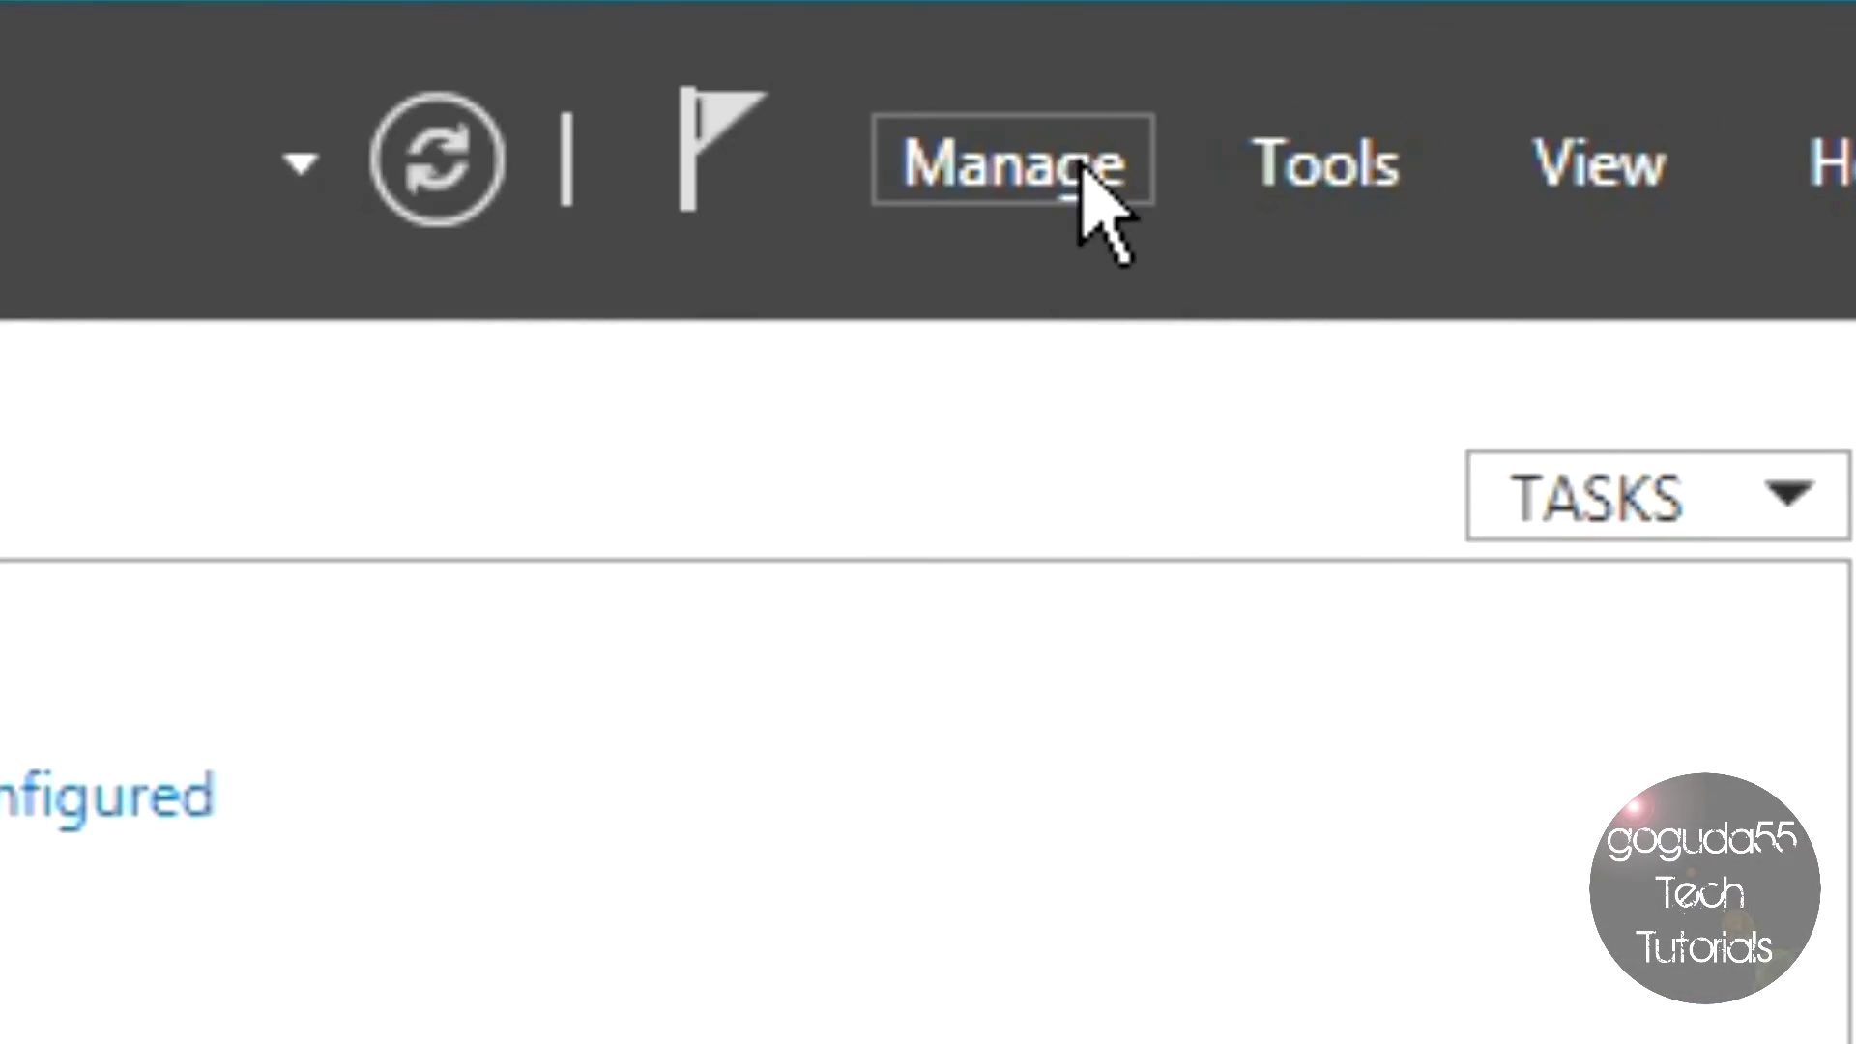
click(1063, 159)
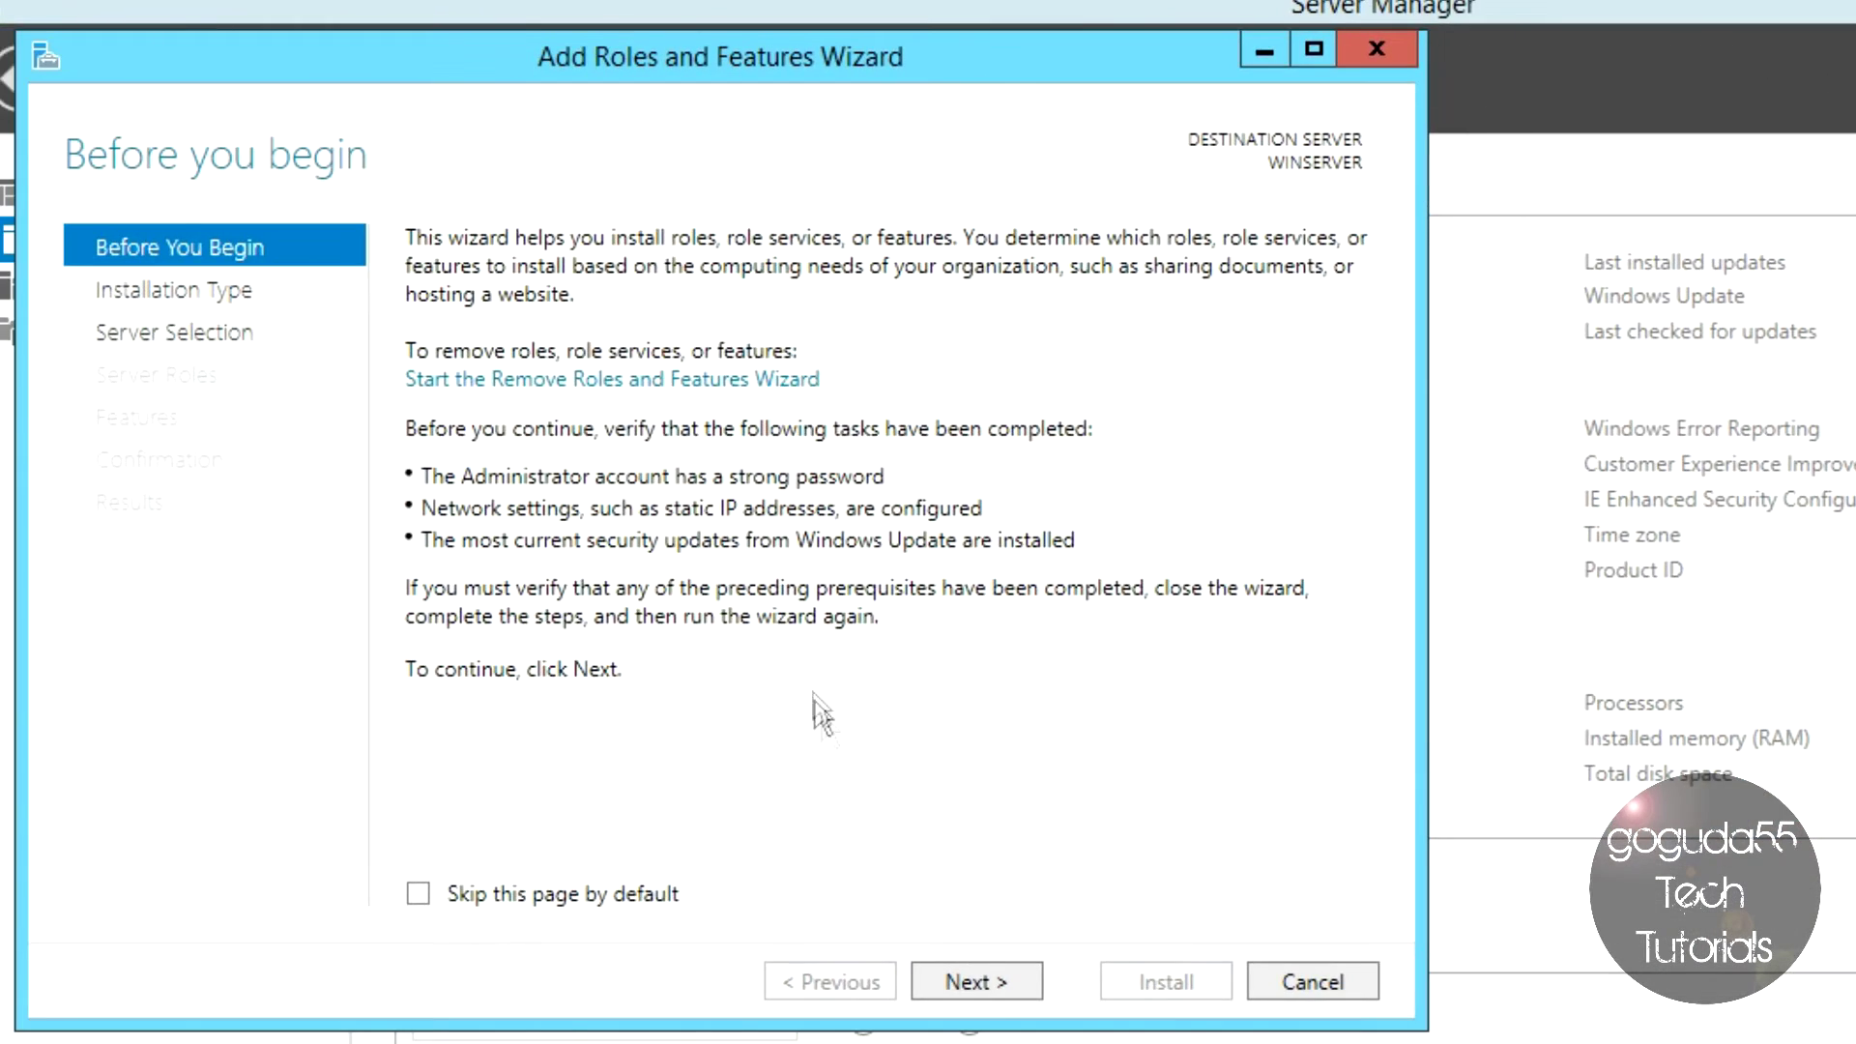
- Keep role-based install on WINSERVER, select AD DS with its tools, and check DHCP Server
click(976, 982)
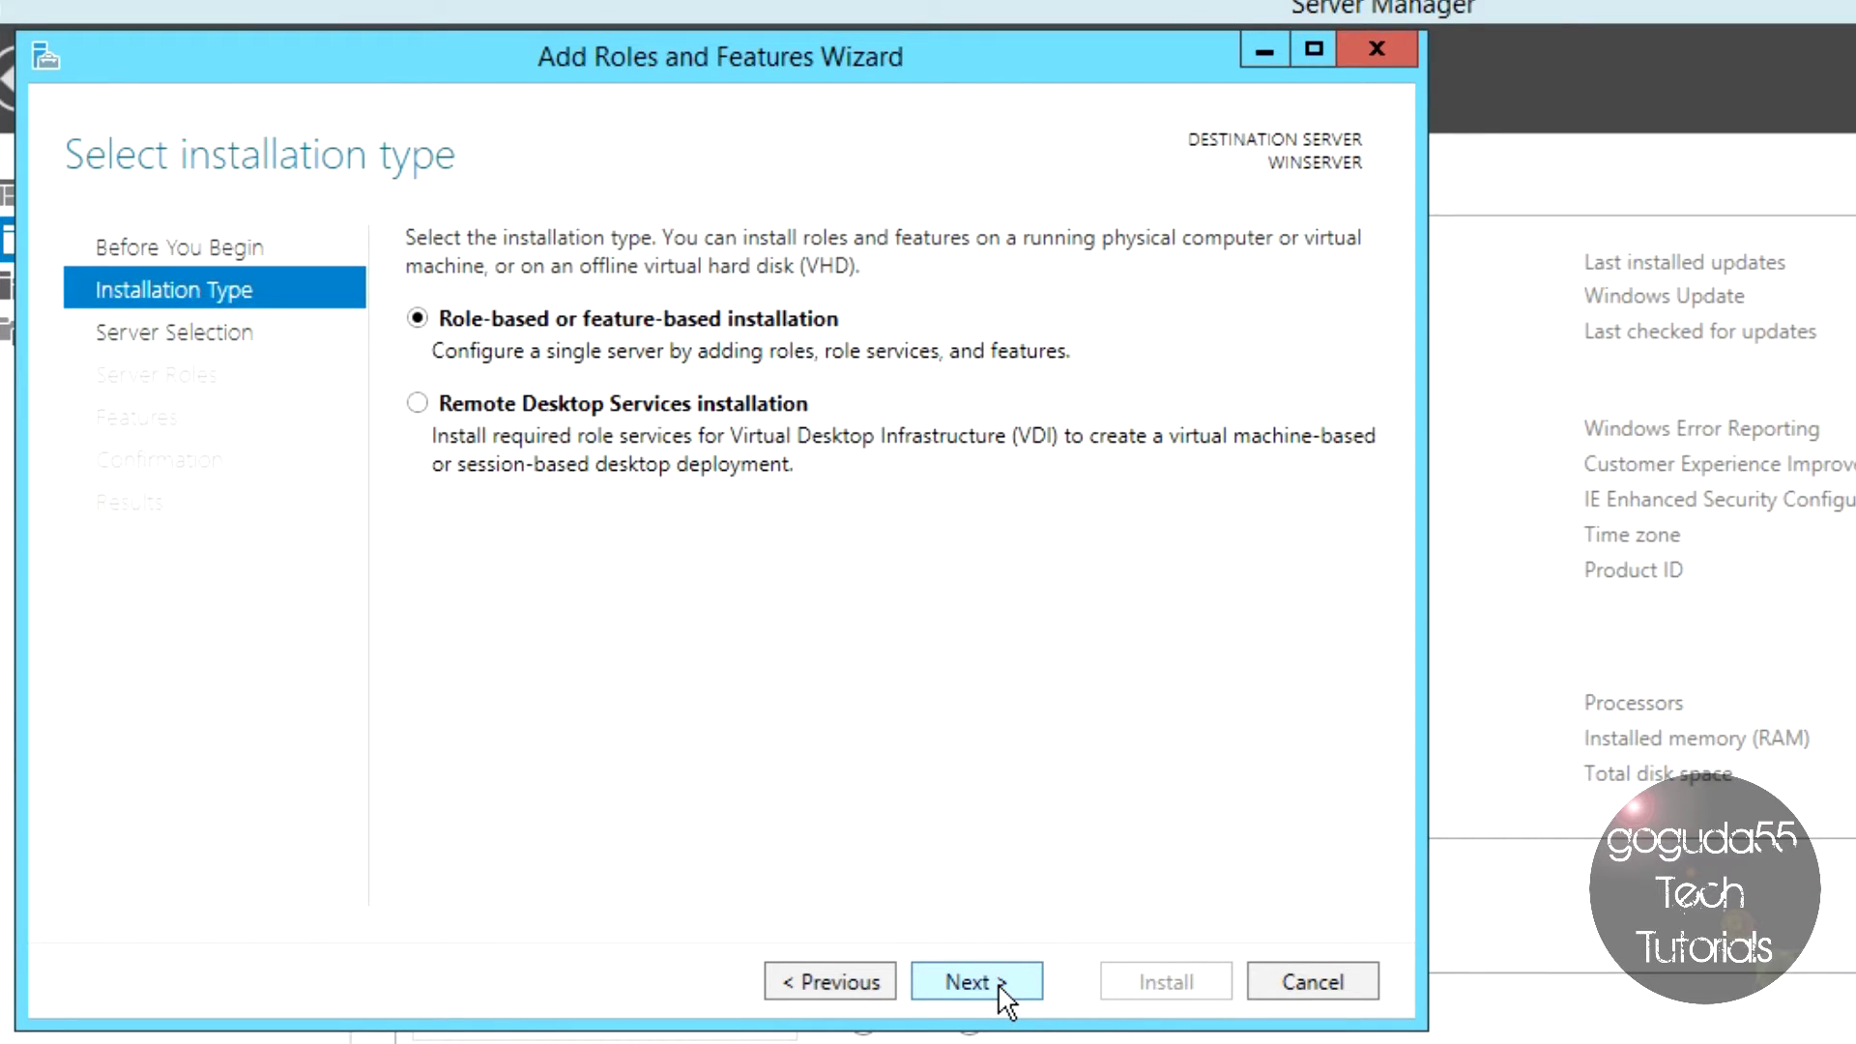
click(976, 982)
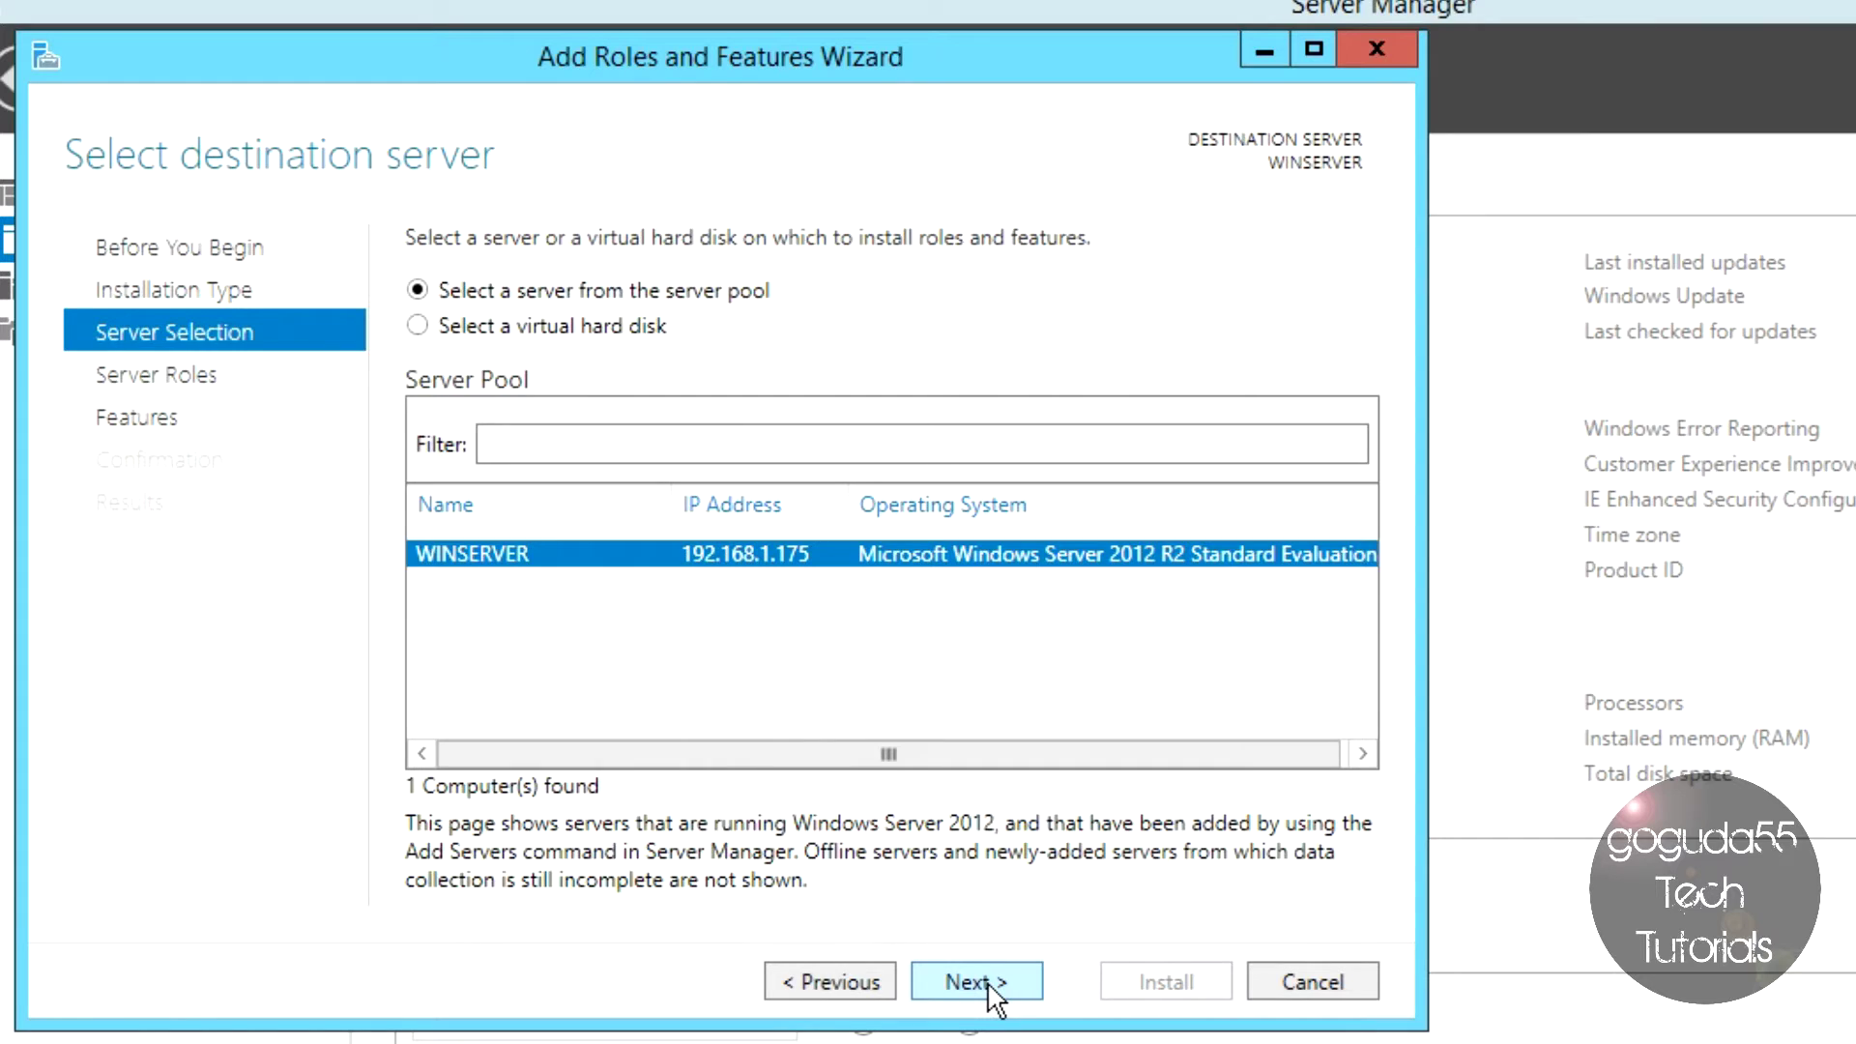
click(973, 982)
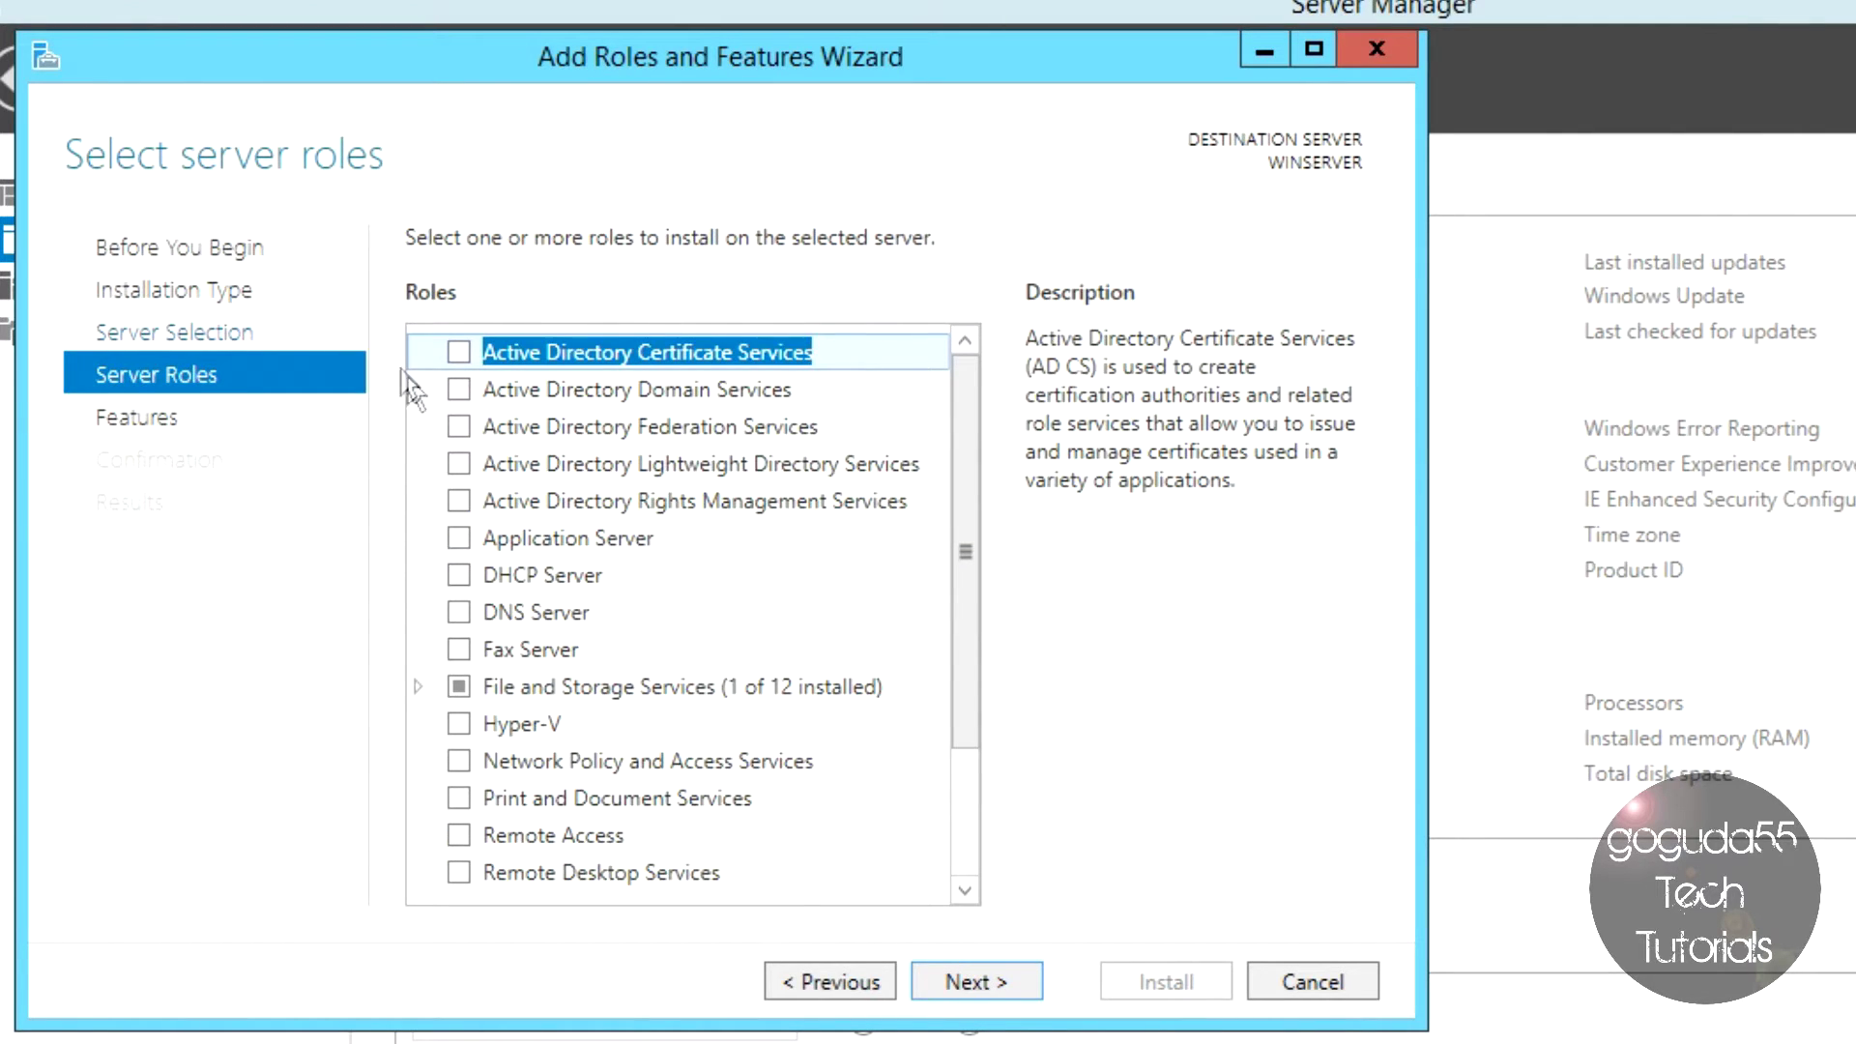
click(460, 390)
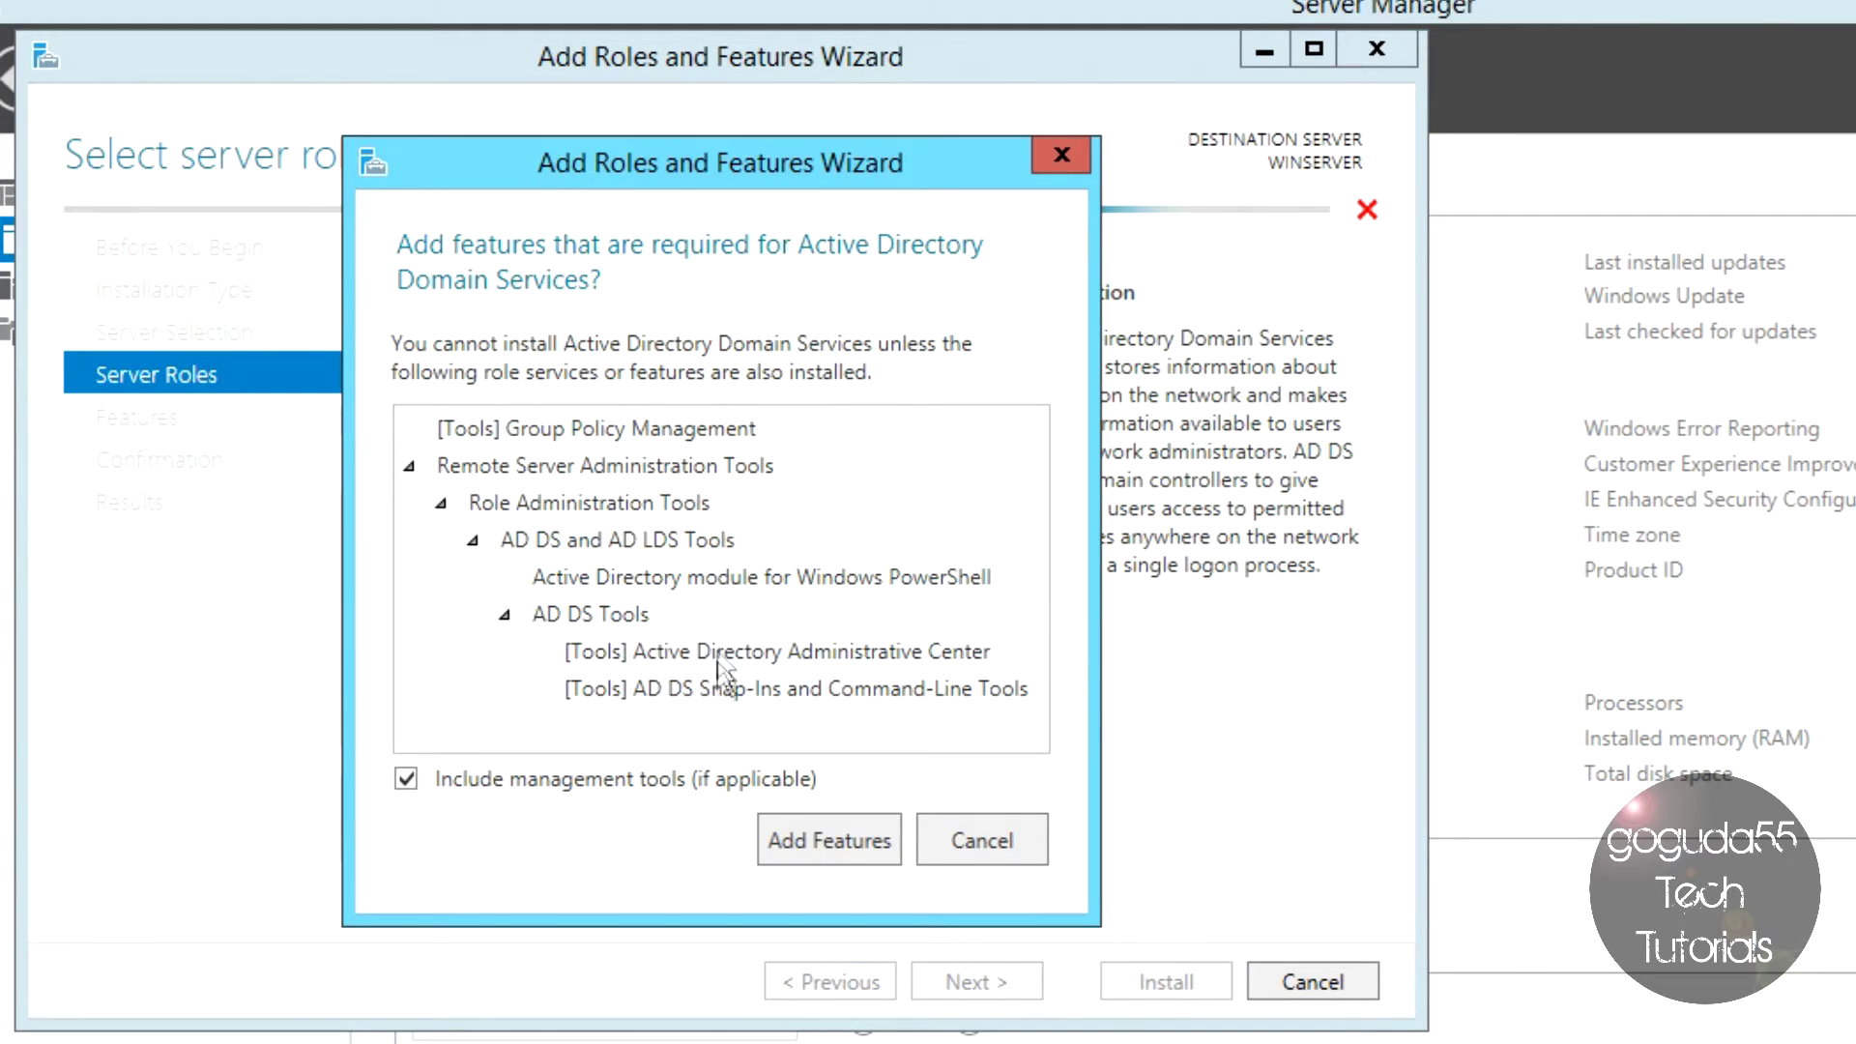
click(795, 856)
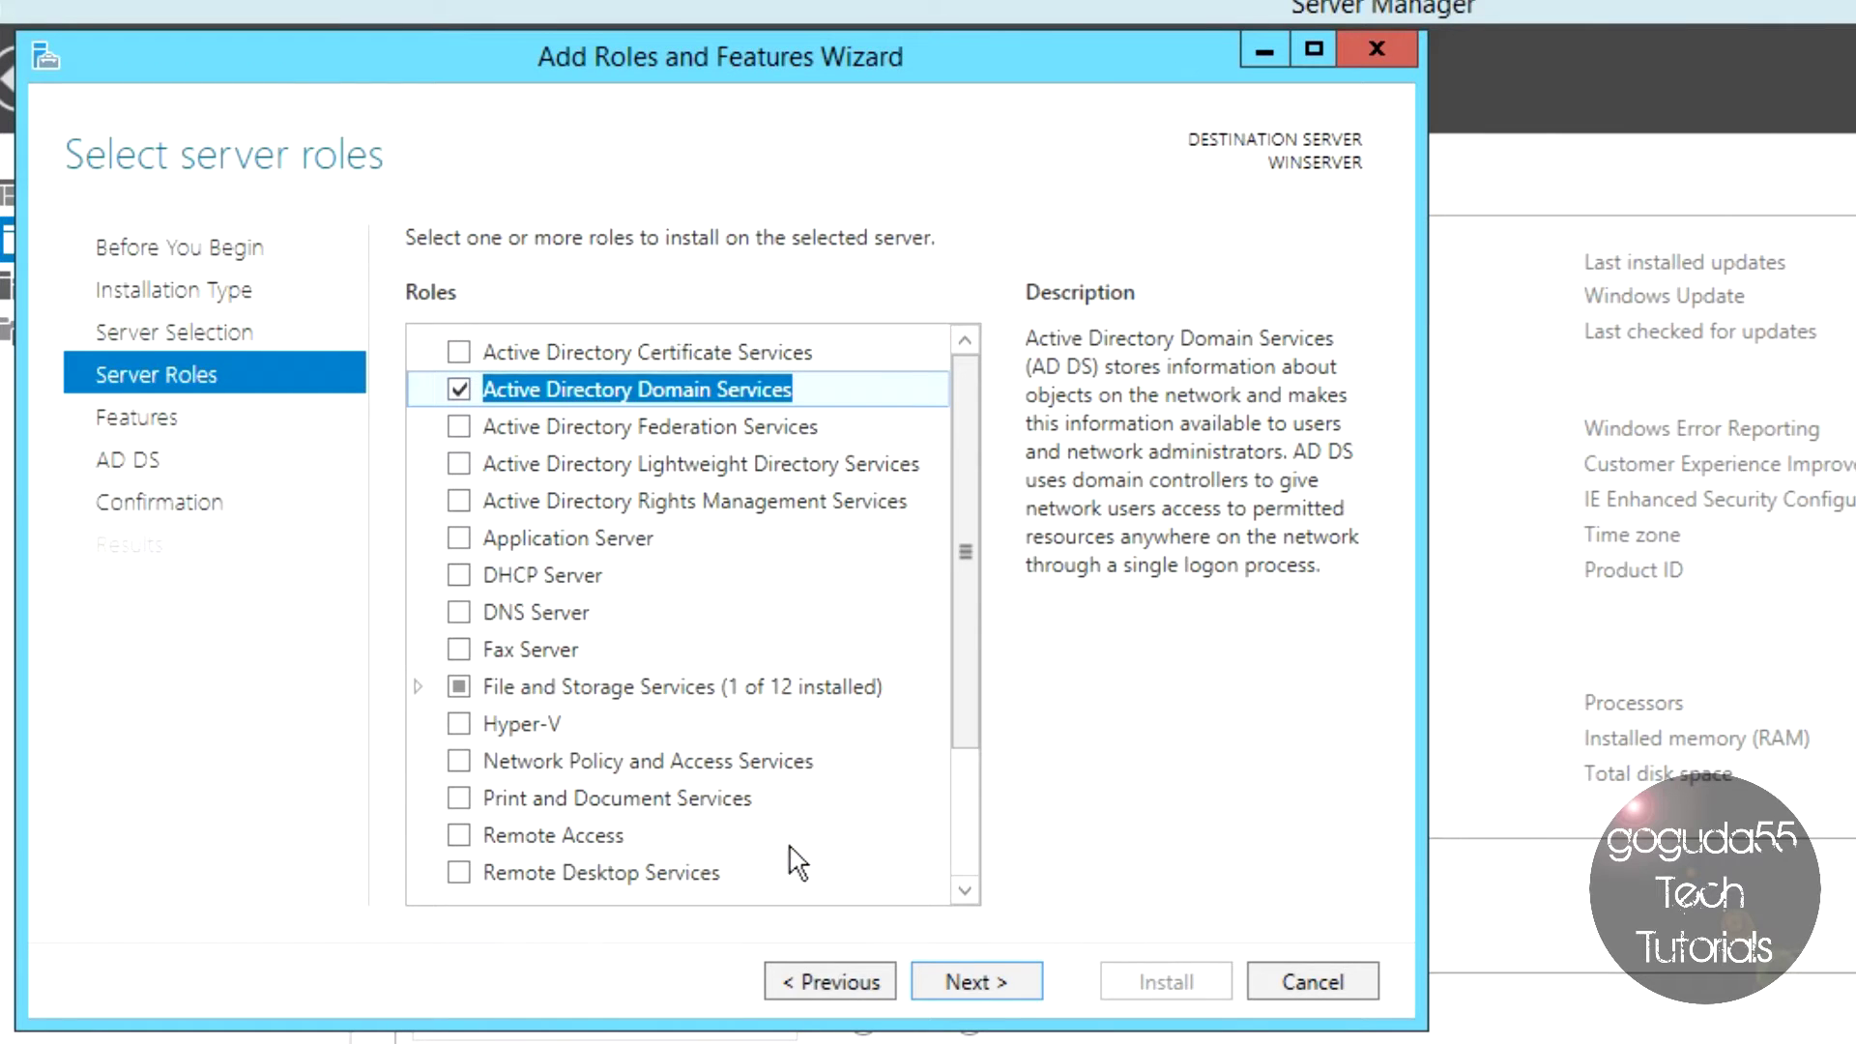
click(460, 577)
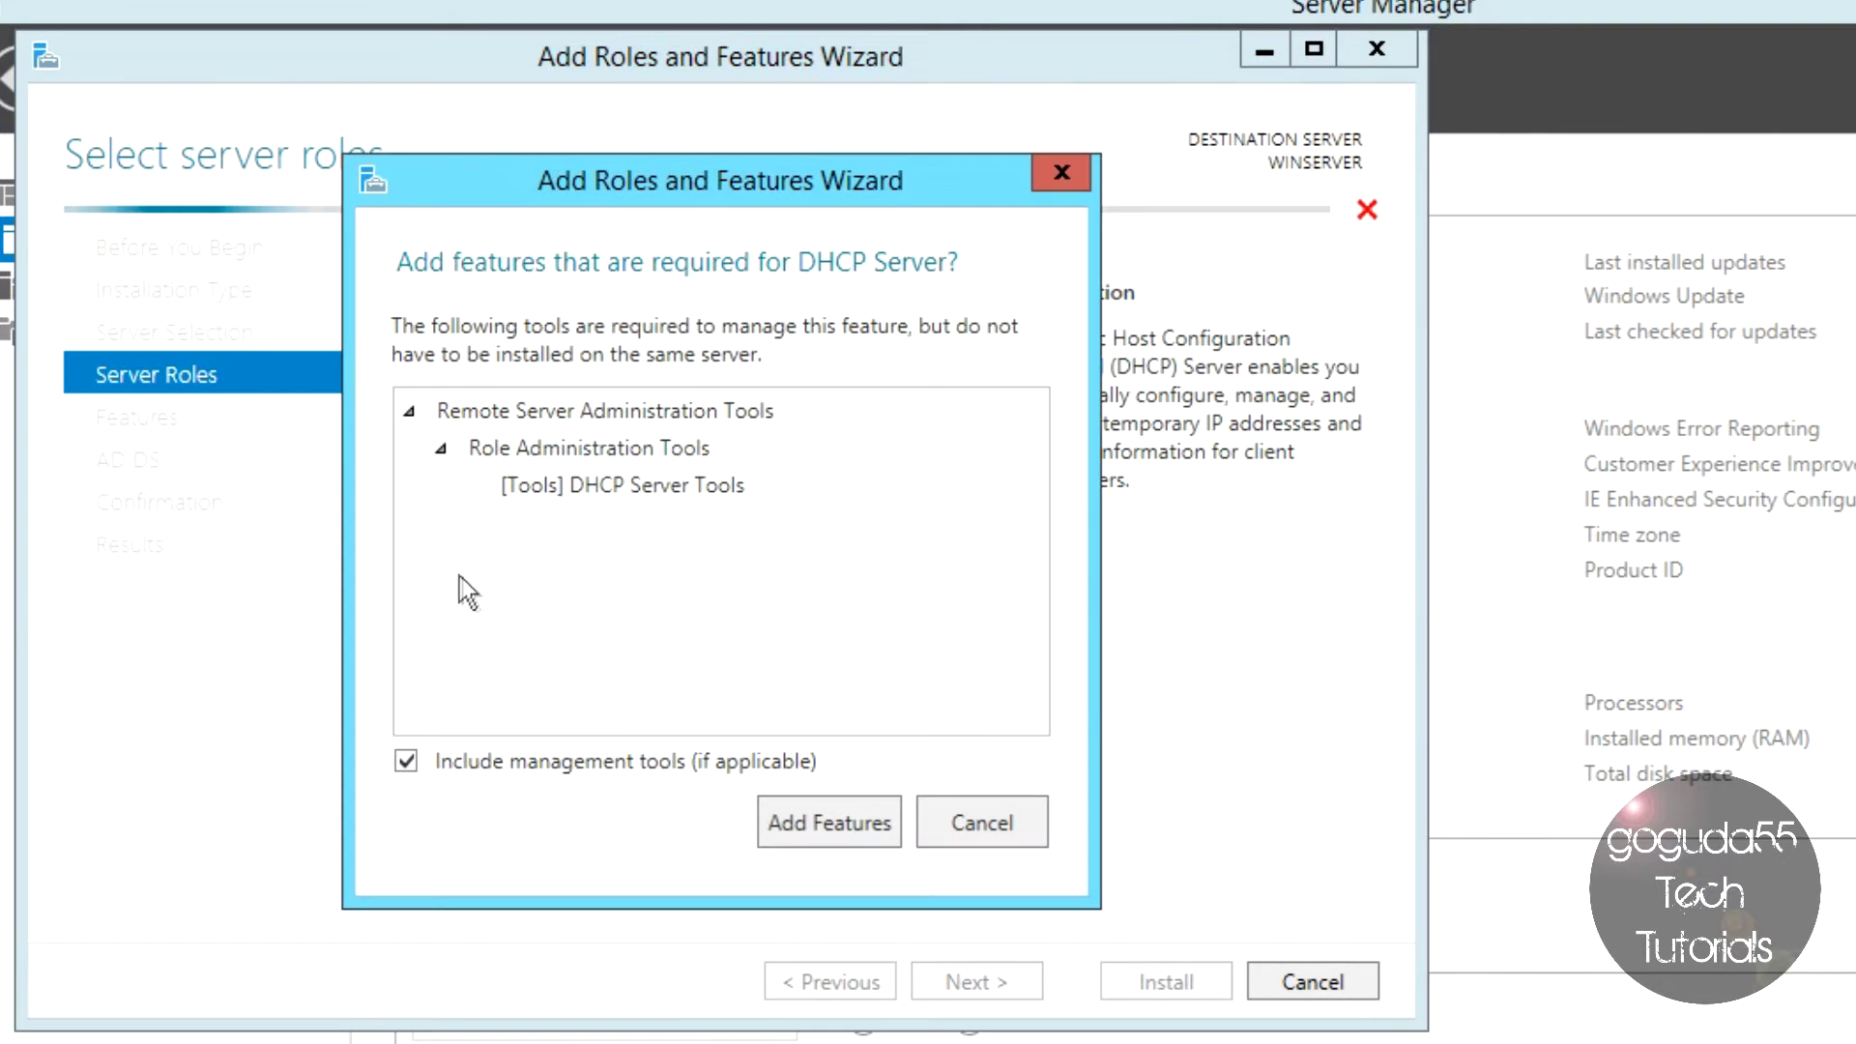
- Accept the DHCP Server and DNS Server management tools and continue to features
click(866, 820)
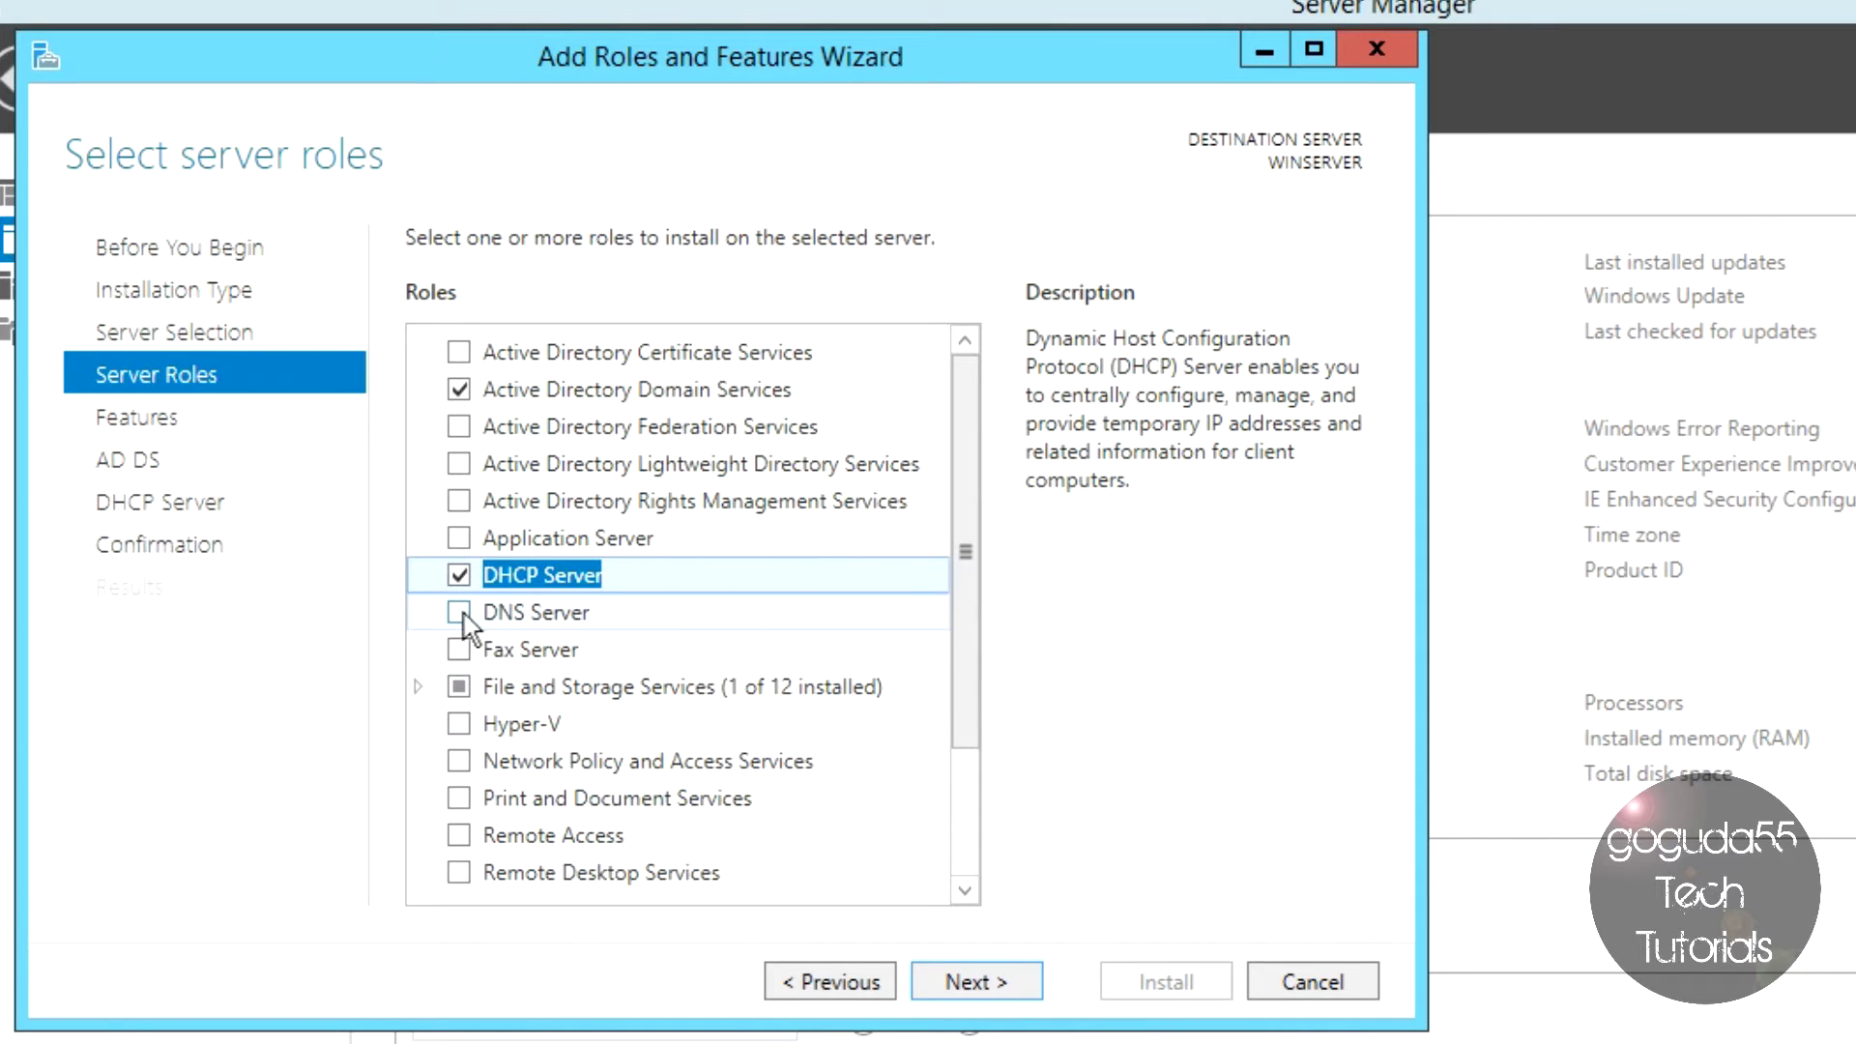
click(464, 614)
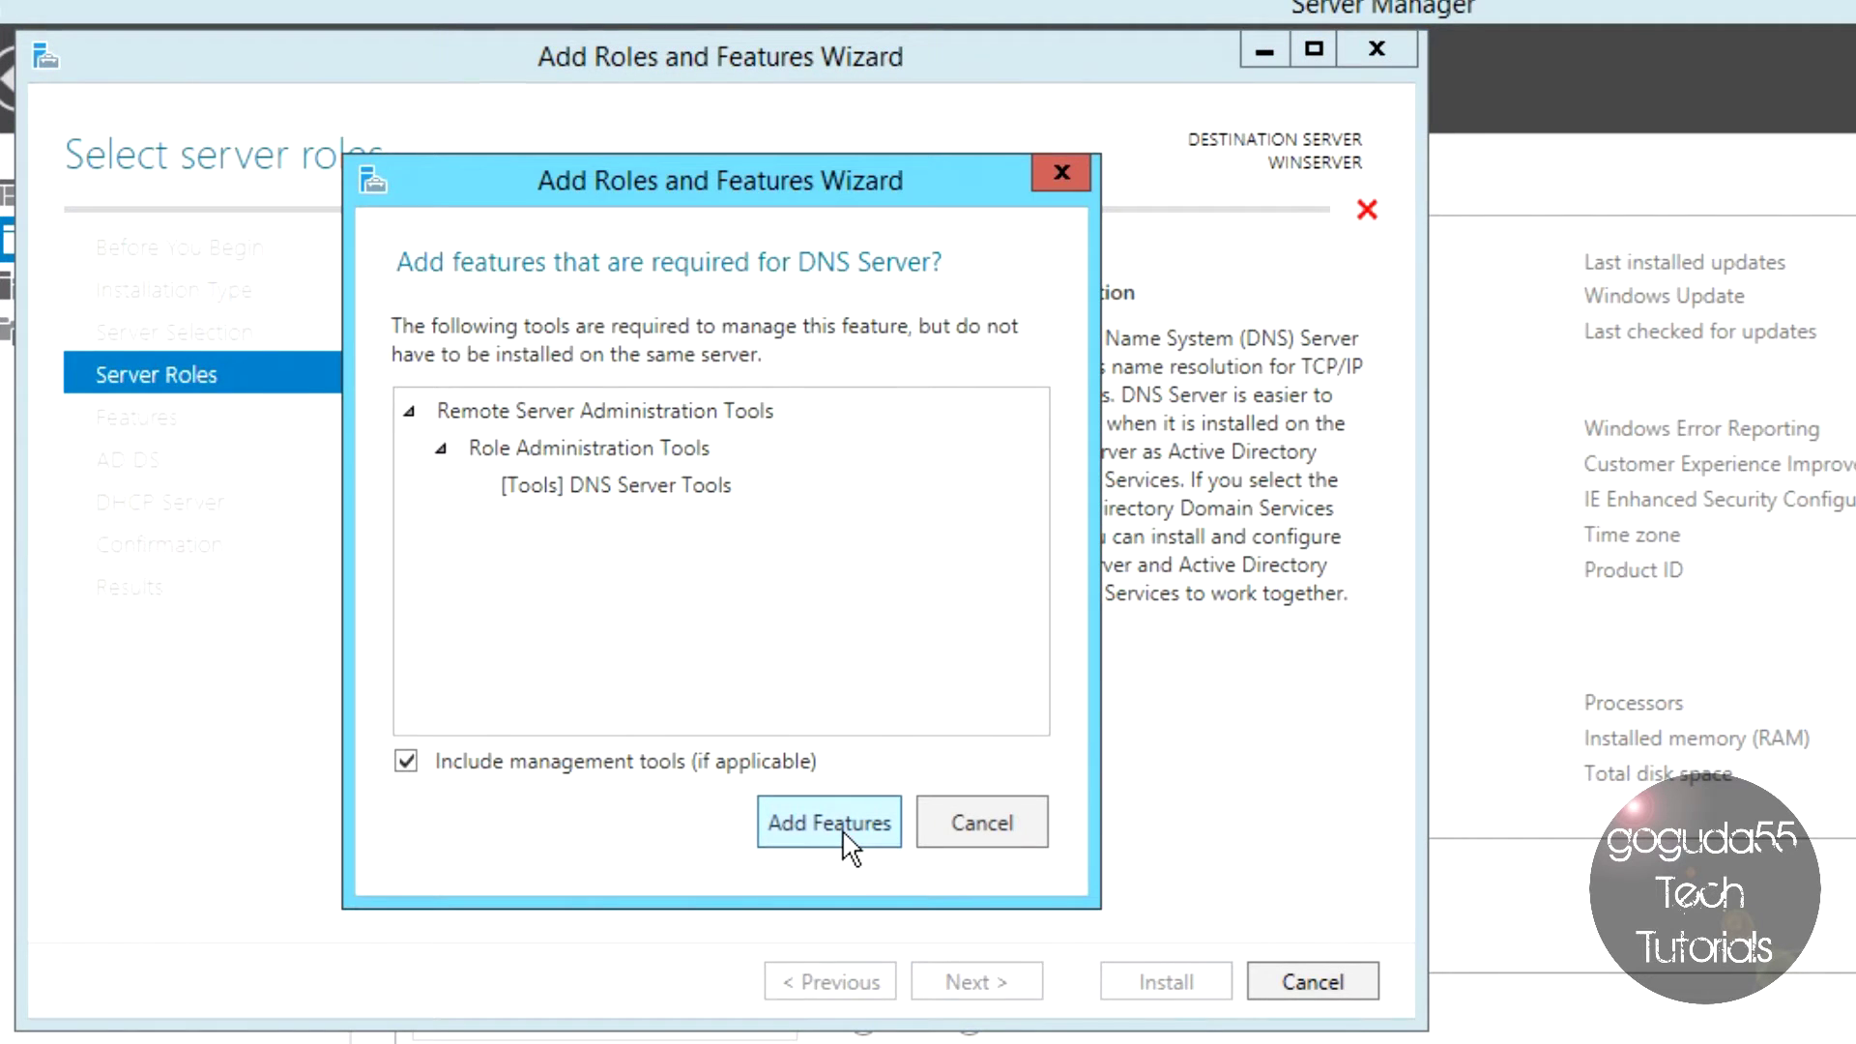
click(841, 832)
click(978, 1001)
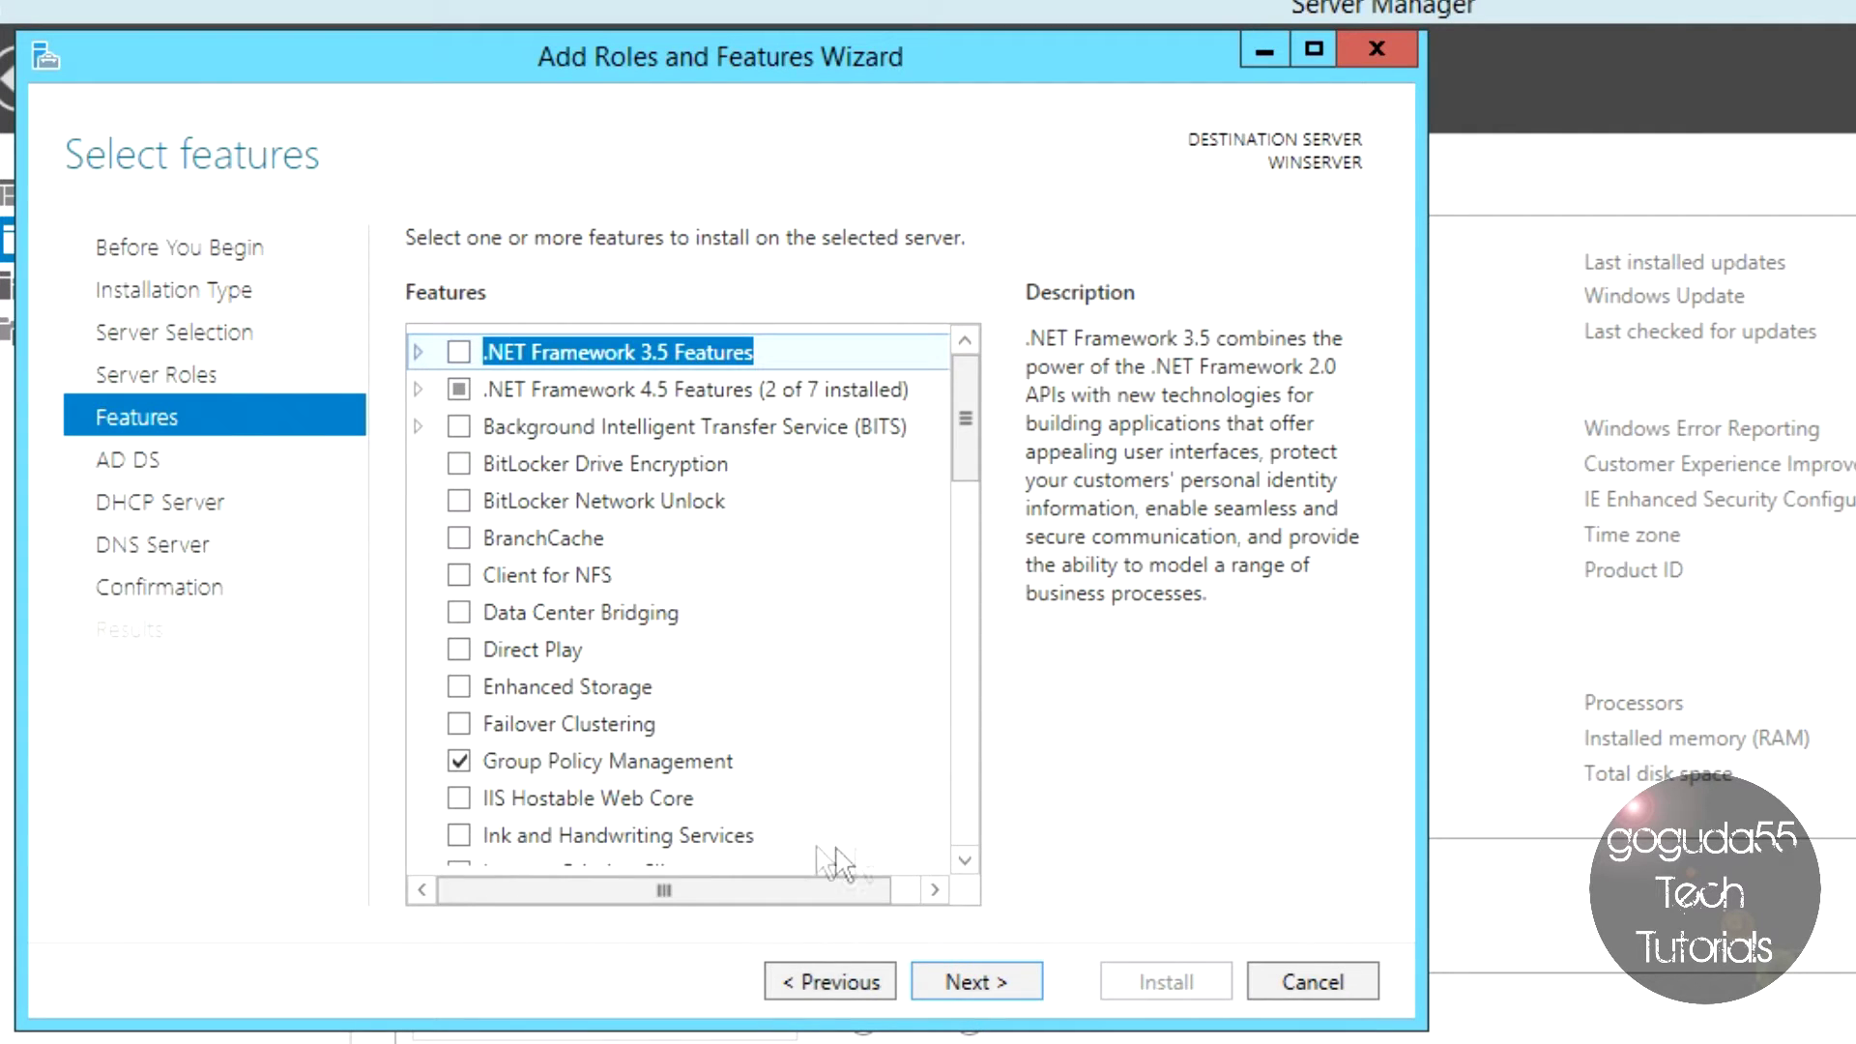
- Accept defaults on the Features, AD DS, DHCP and DNS pages, then install the roles
click(979, 982)
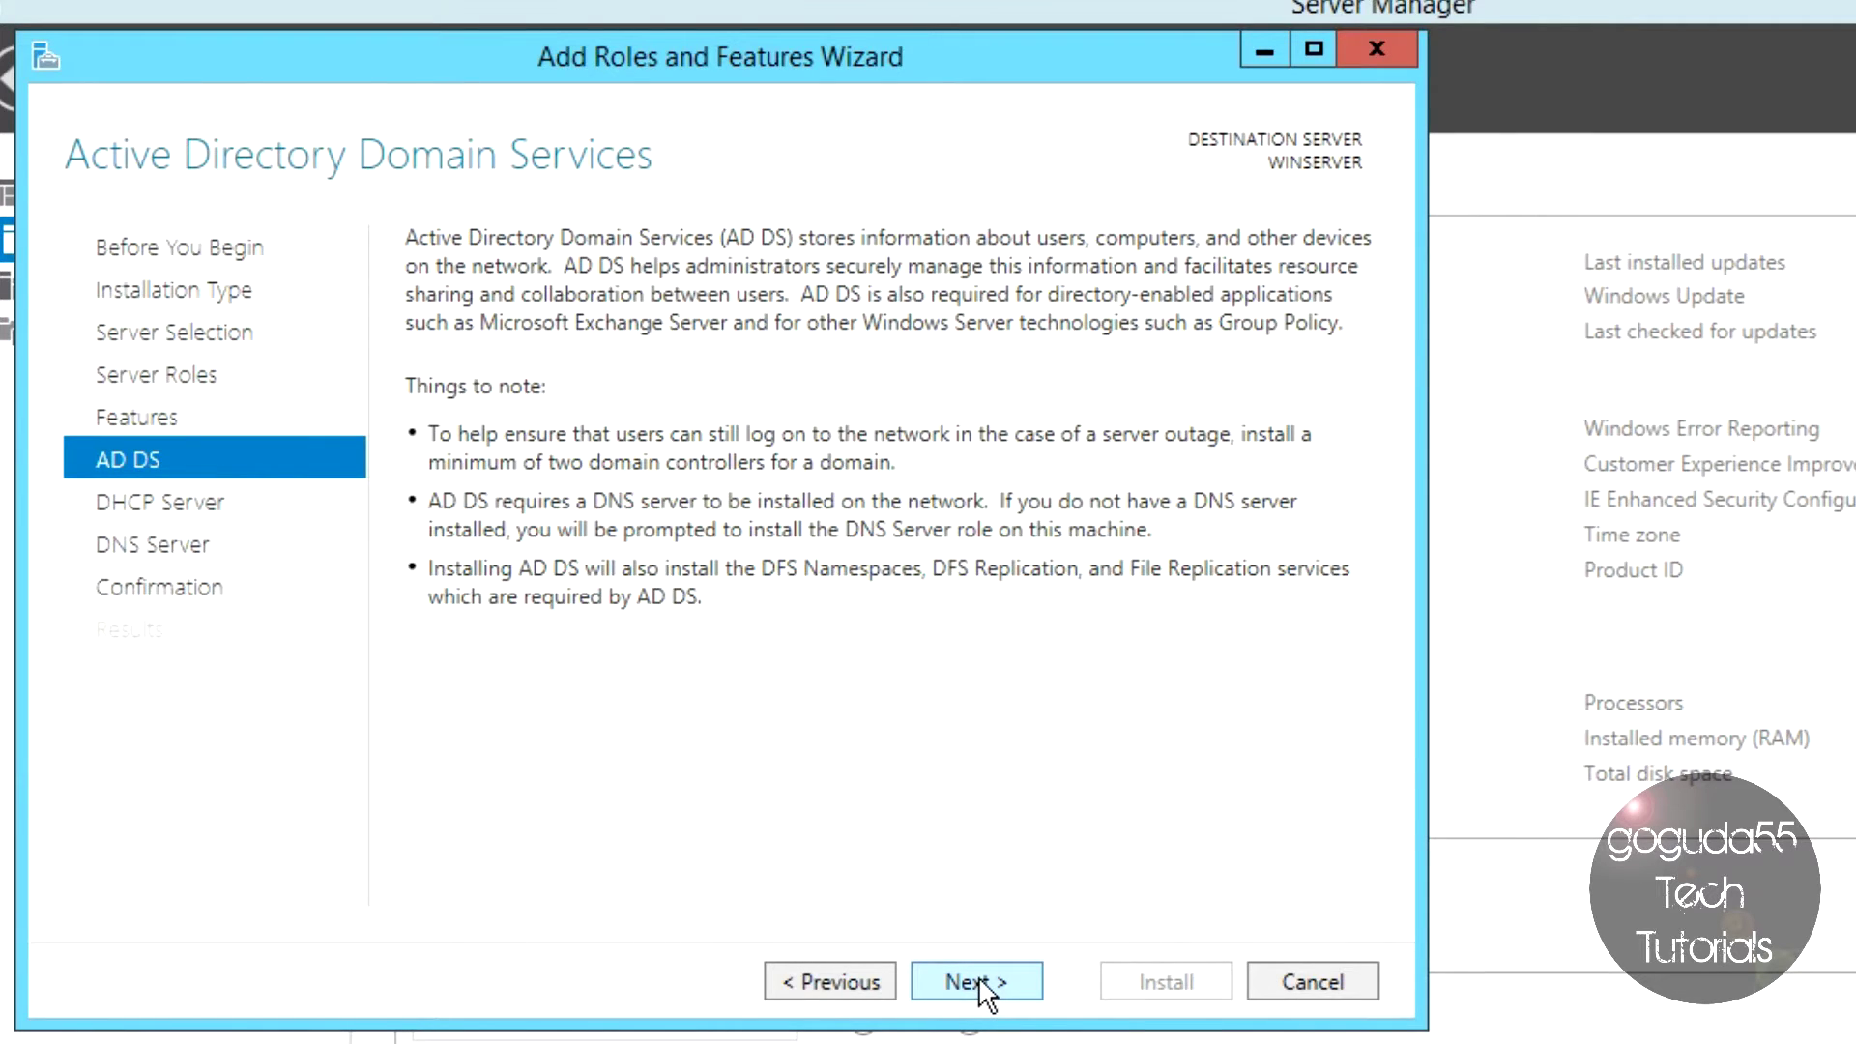
click(986, 996)
click(1002, 982)
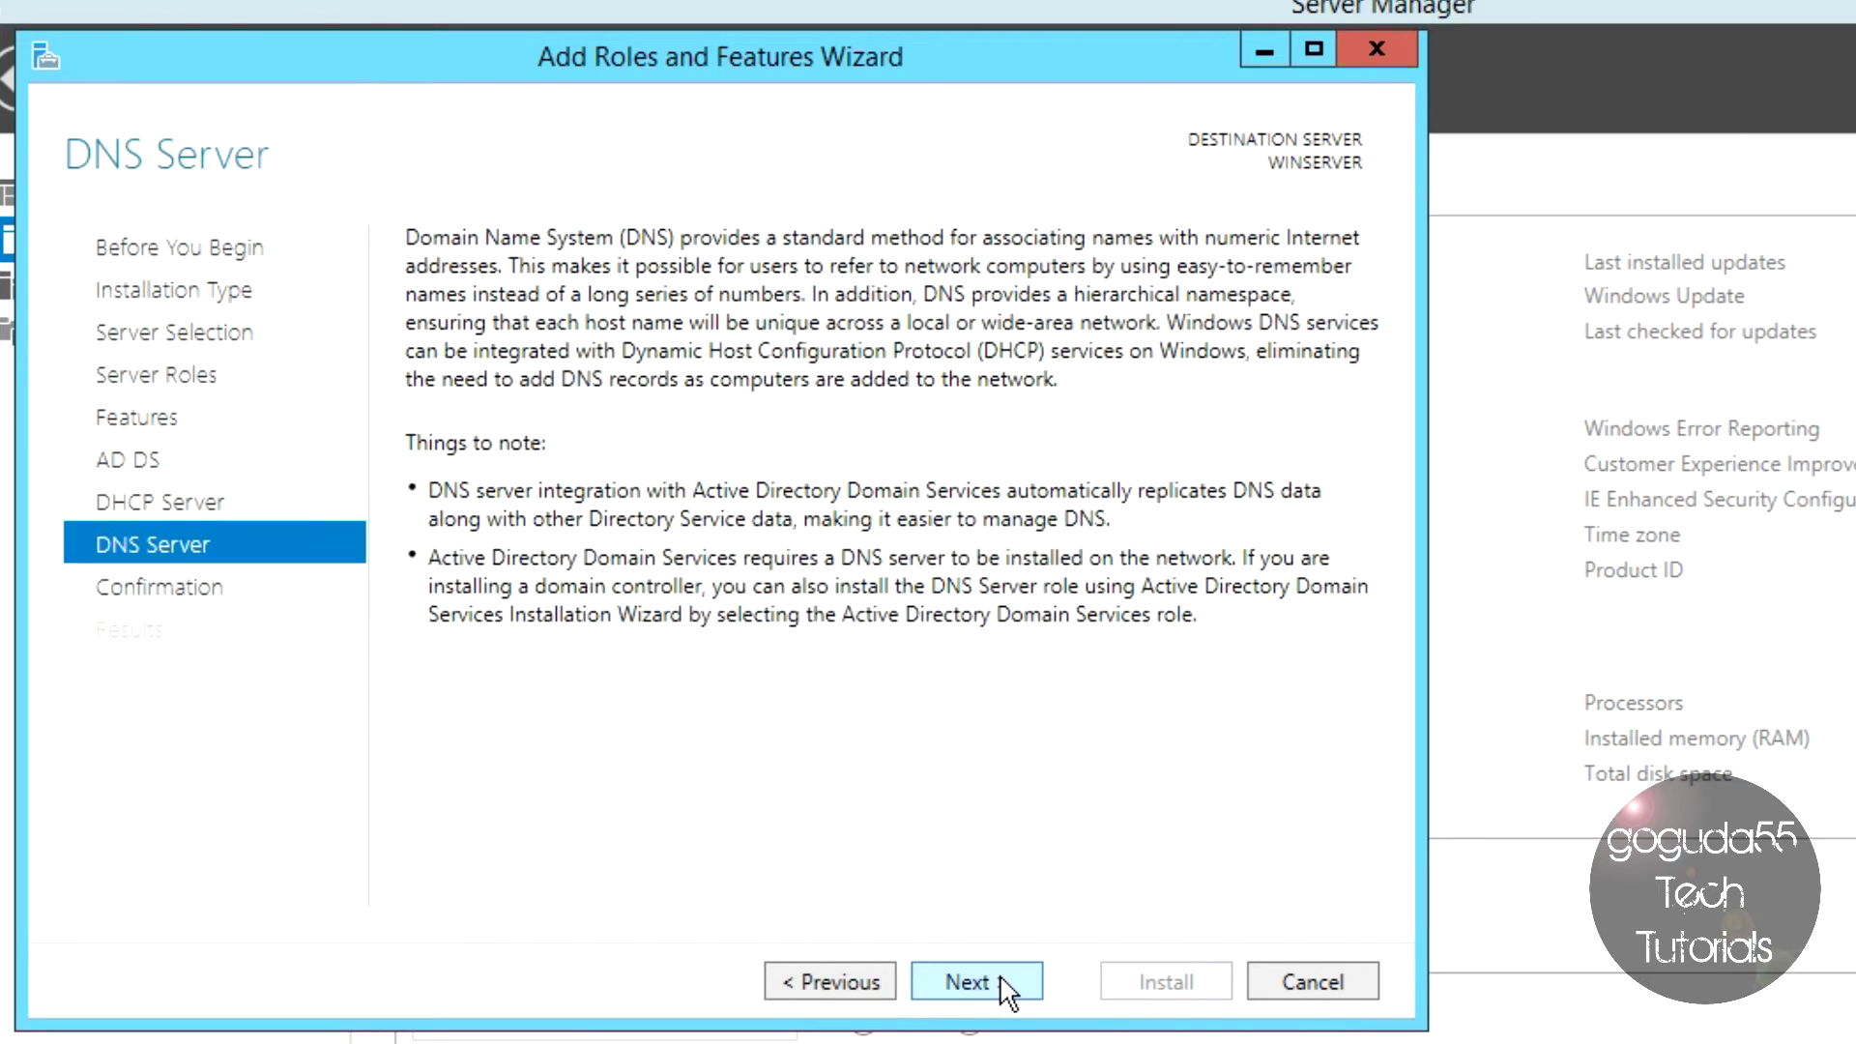
click(1002, 994)
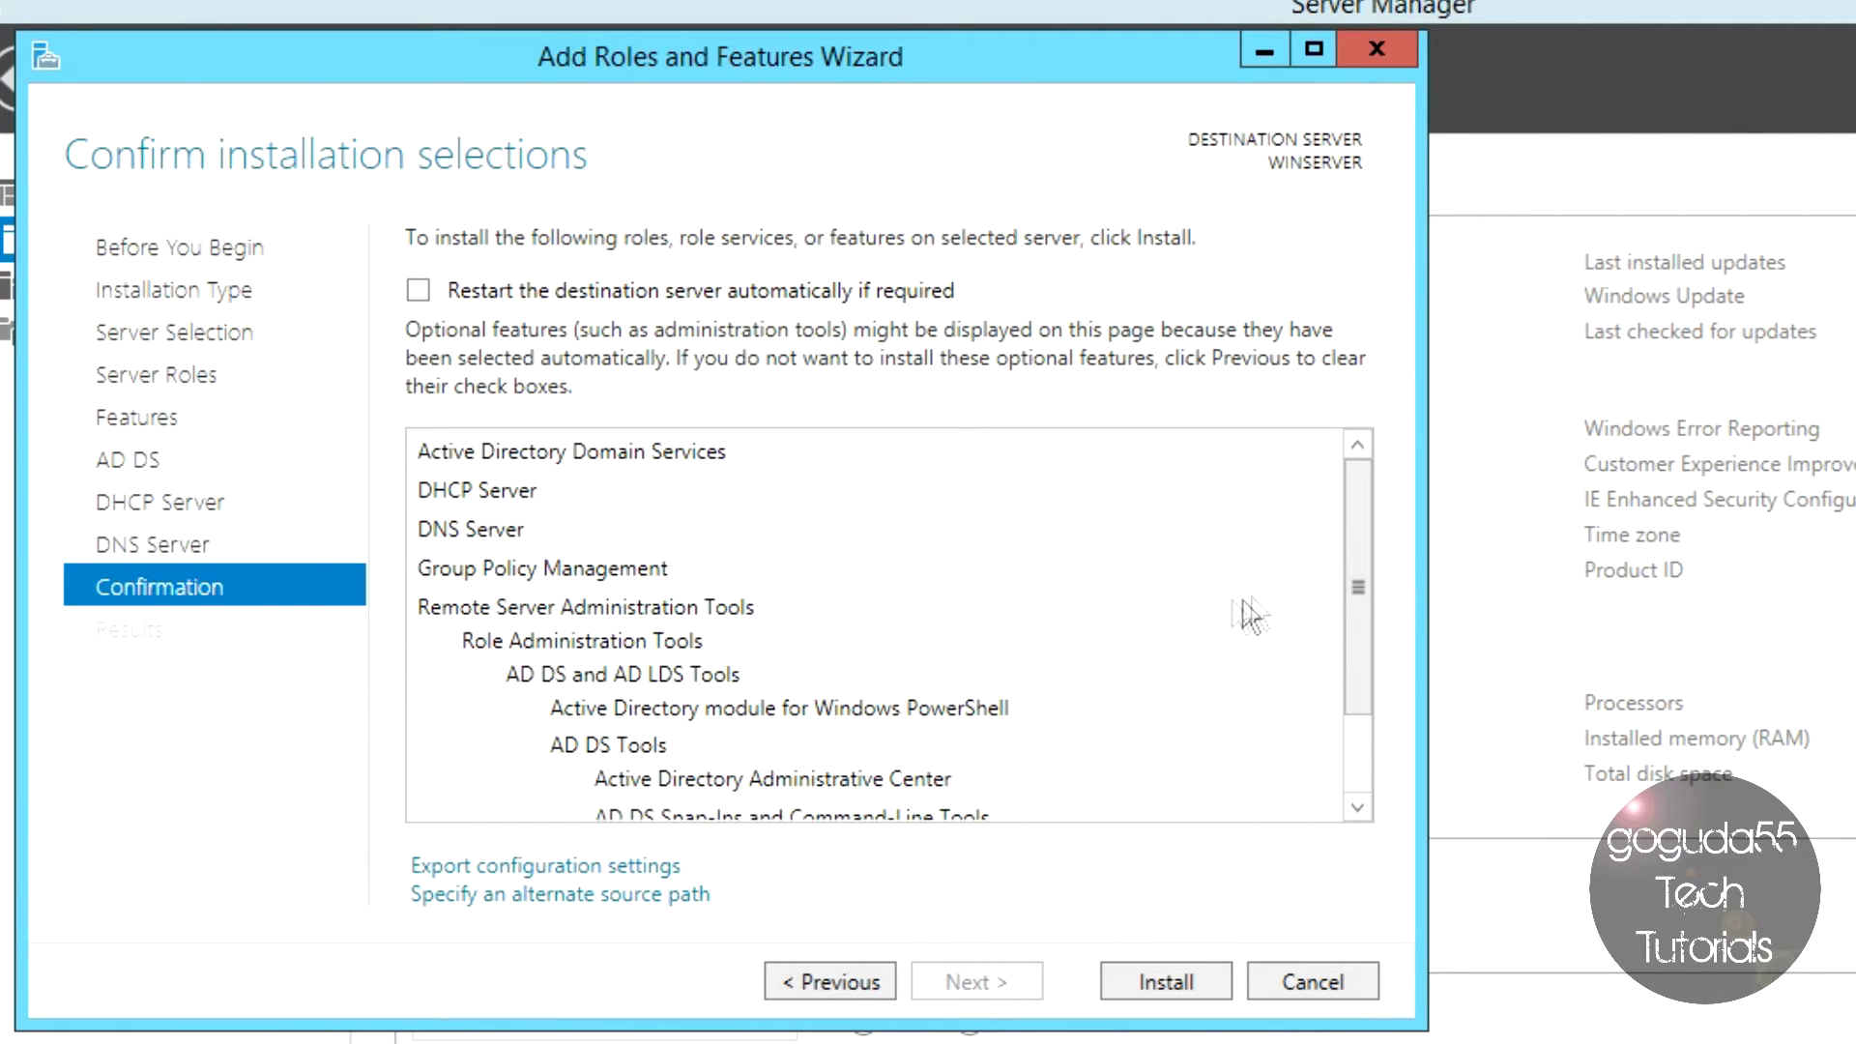
drag(1359, 590, 1355, 738)
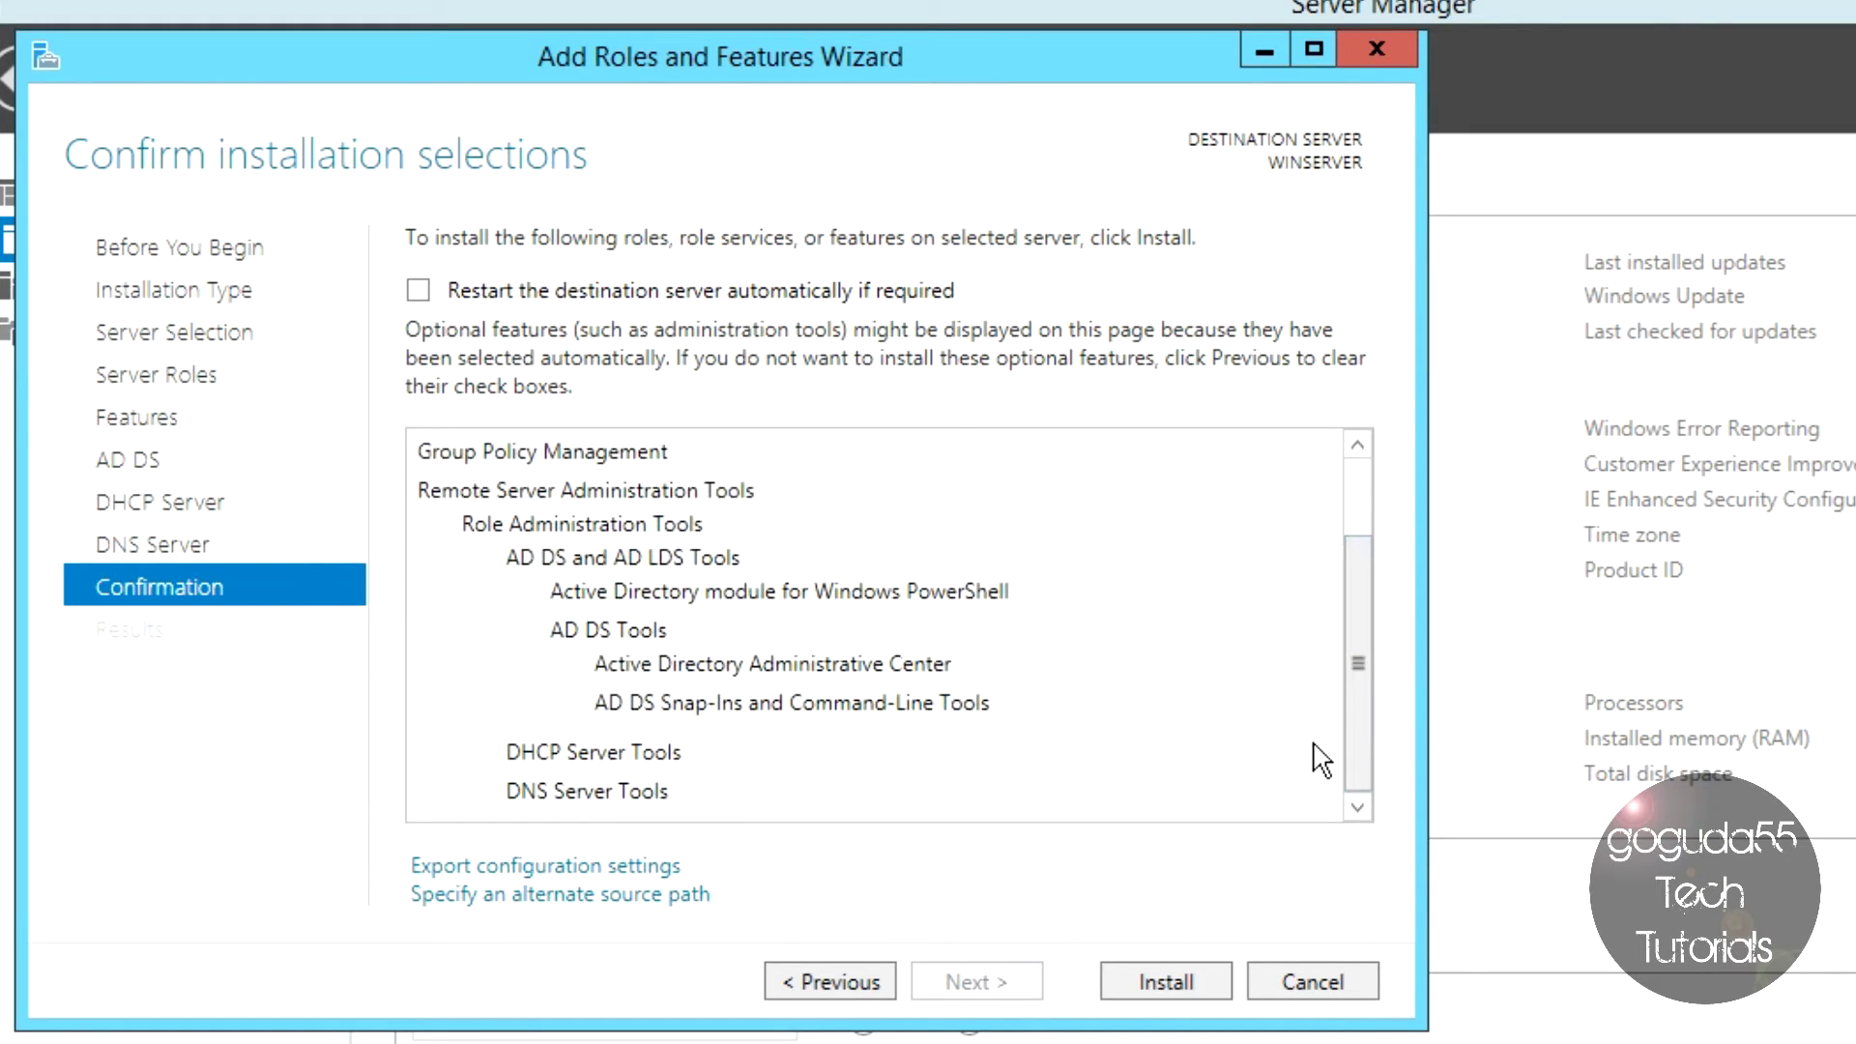
click(1165, 981)
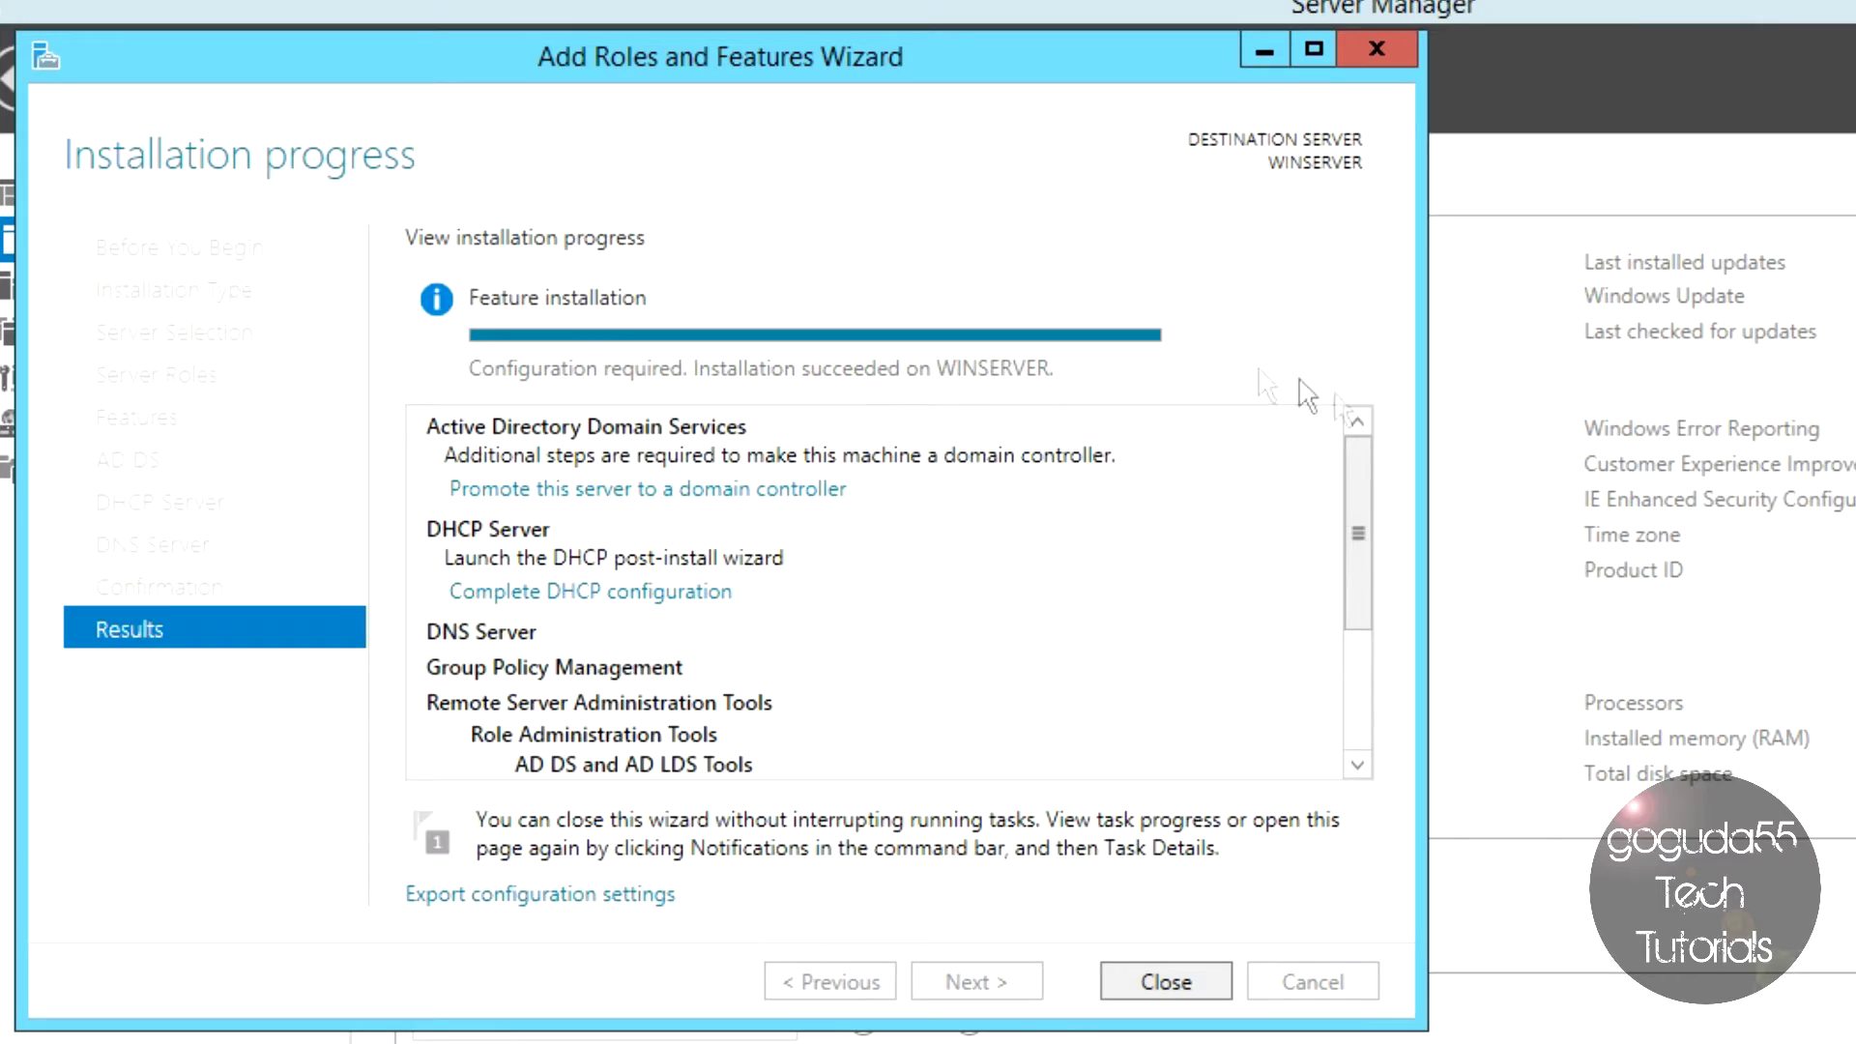
- Close the completed installation wizard to return to the Local Server page
click(1180, 981)
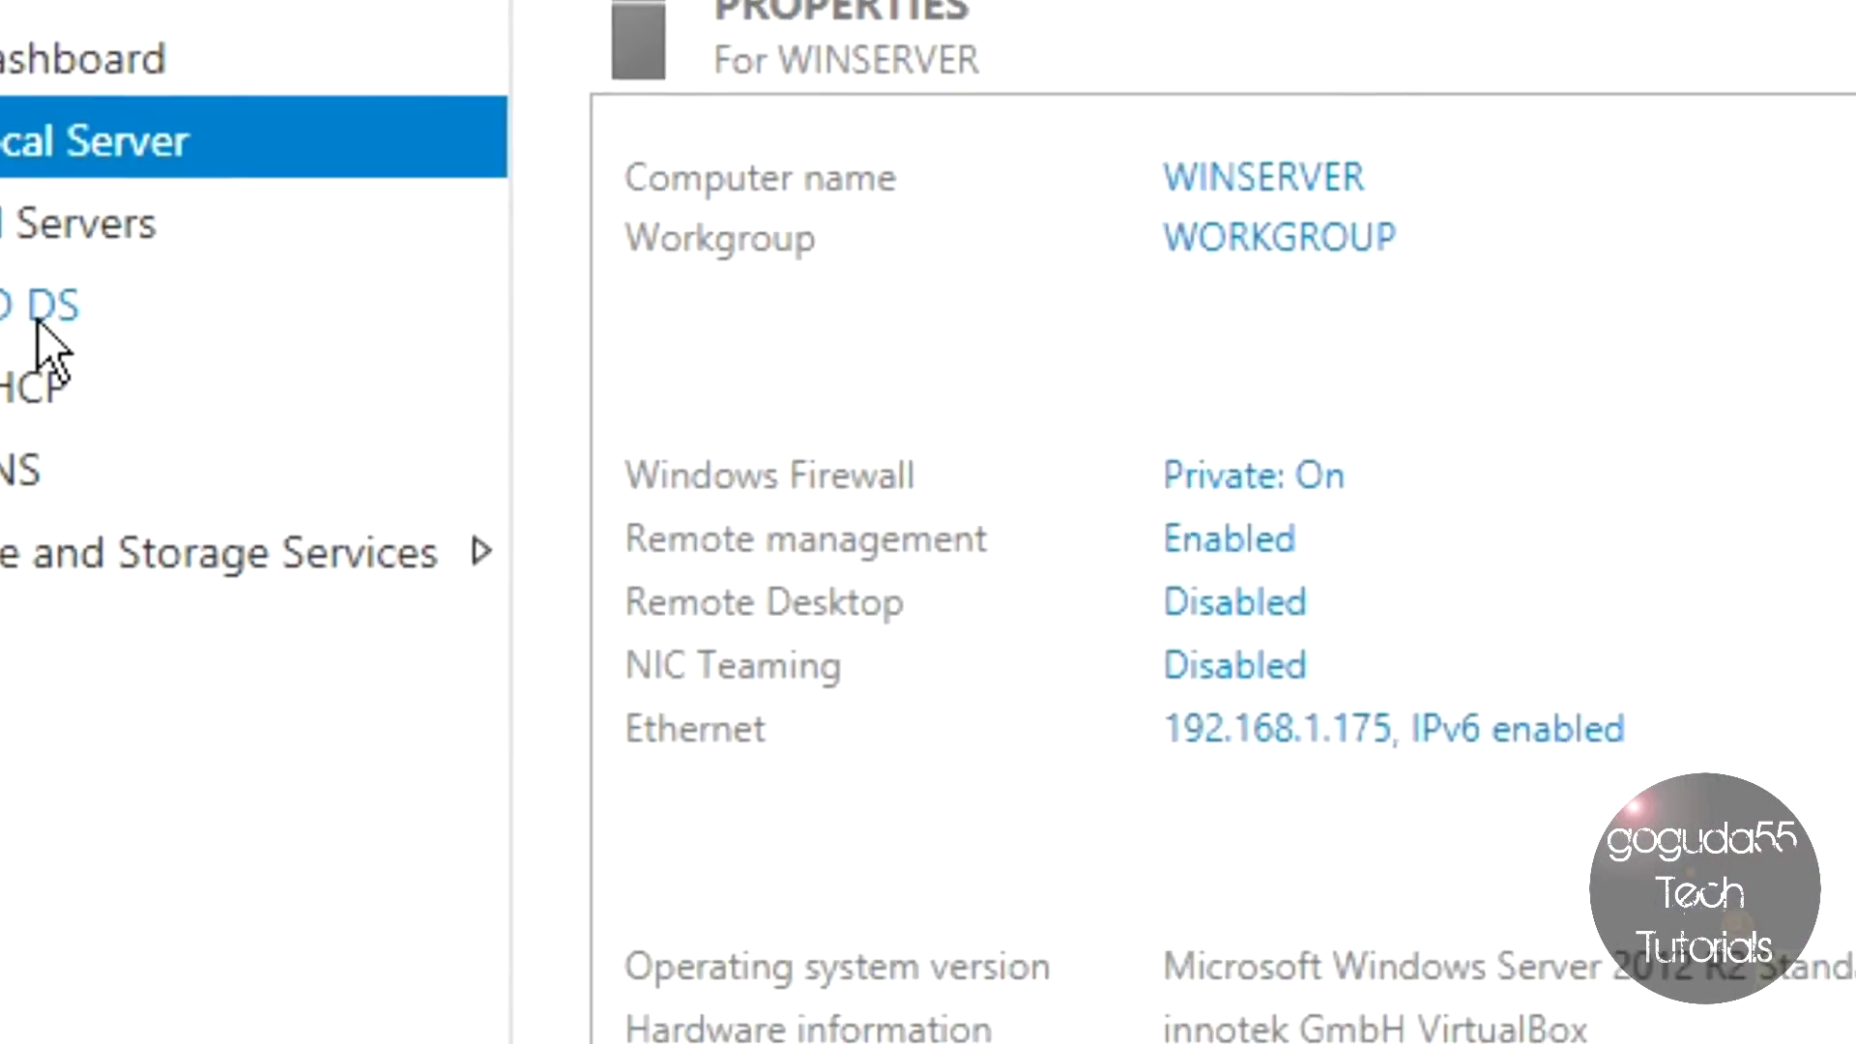
- From the AD DS page's pending-configuration details, choose to promote WINSERVER to a domain controller
click(41, 327)
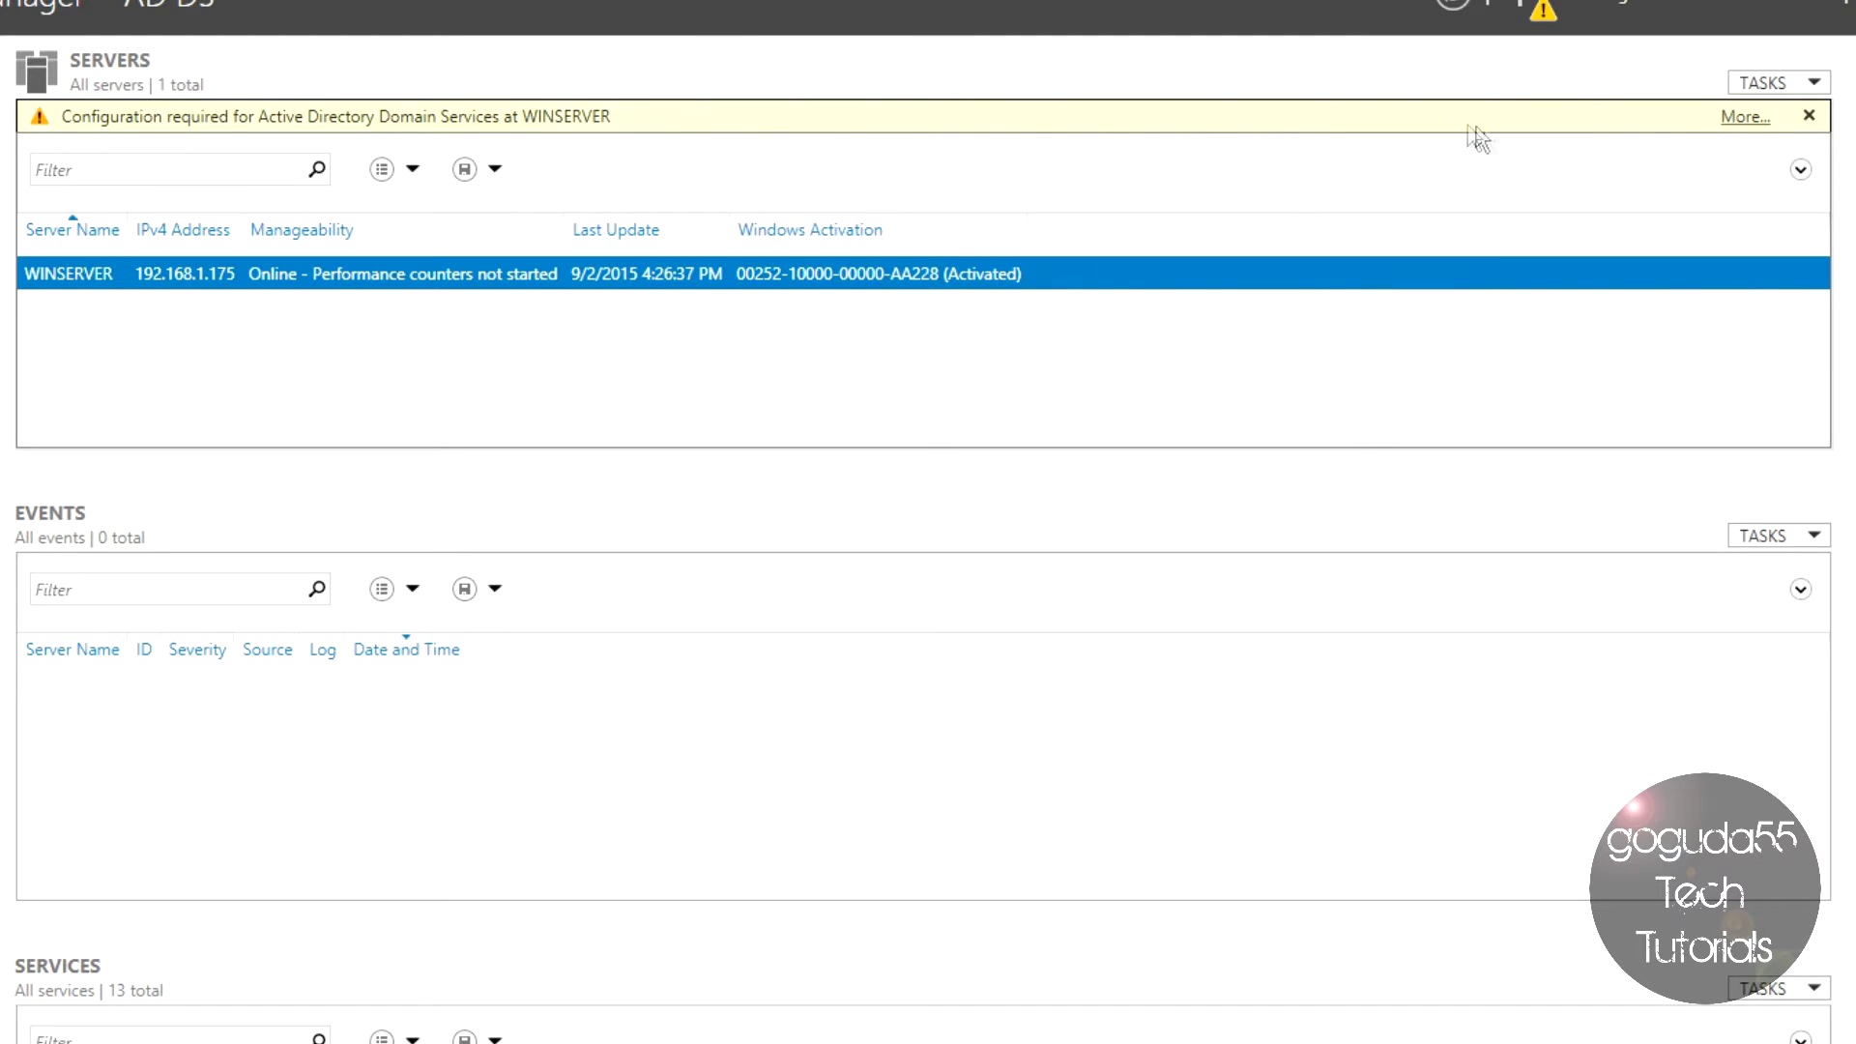
click(1745, 117)
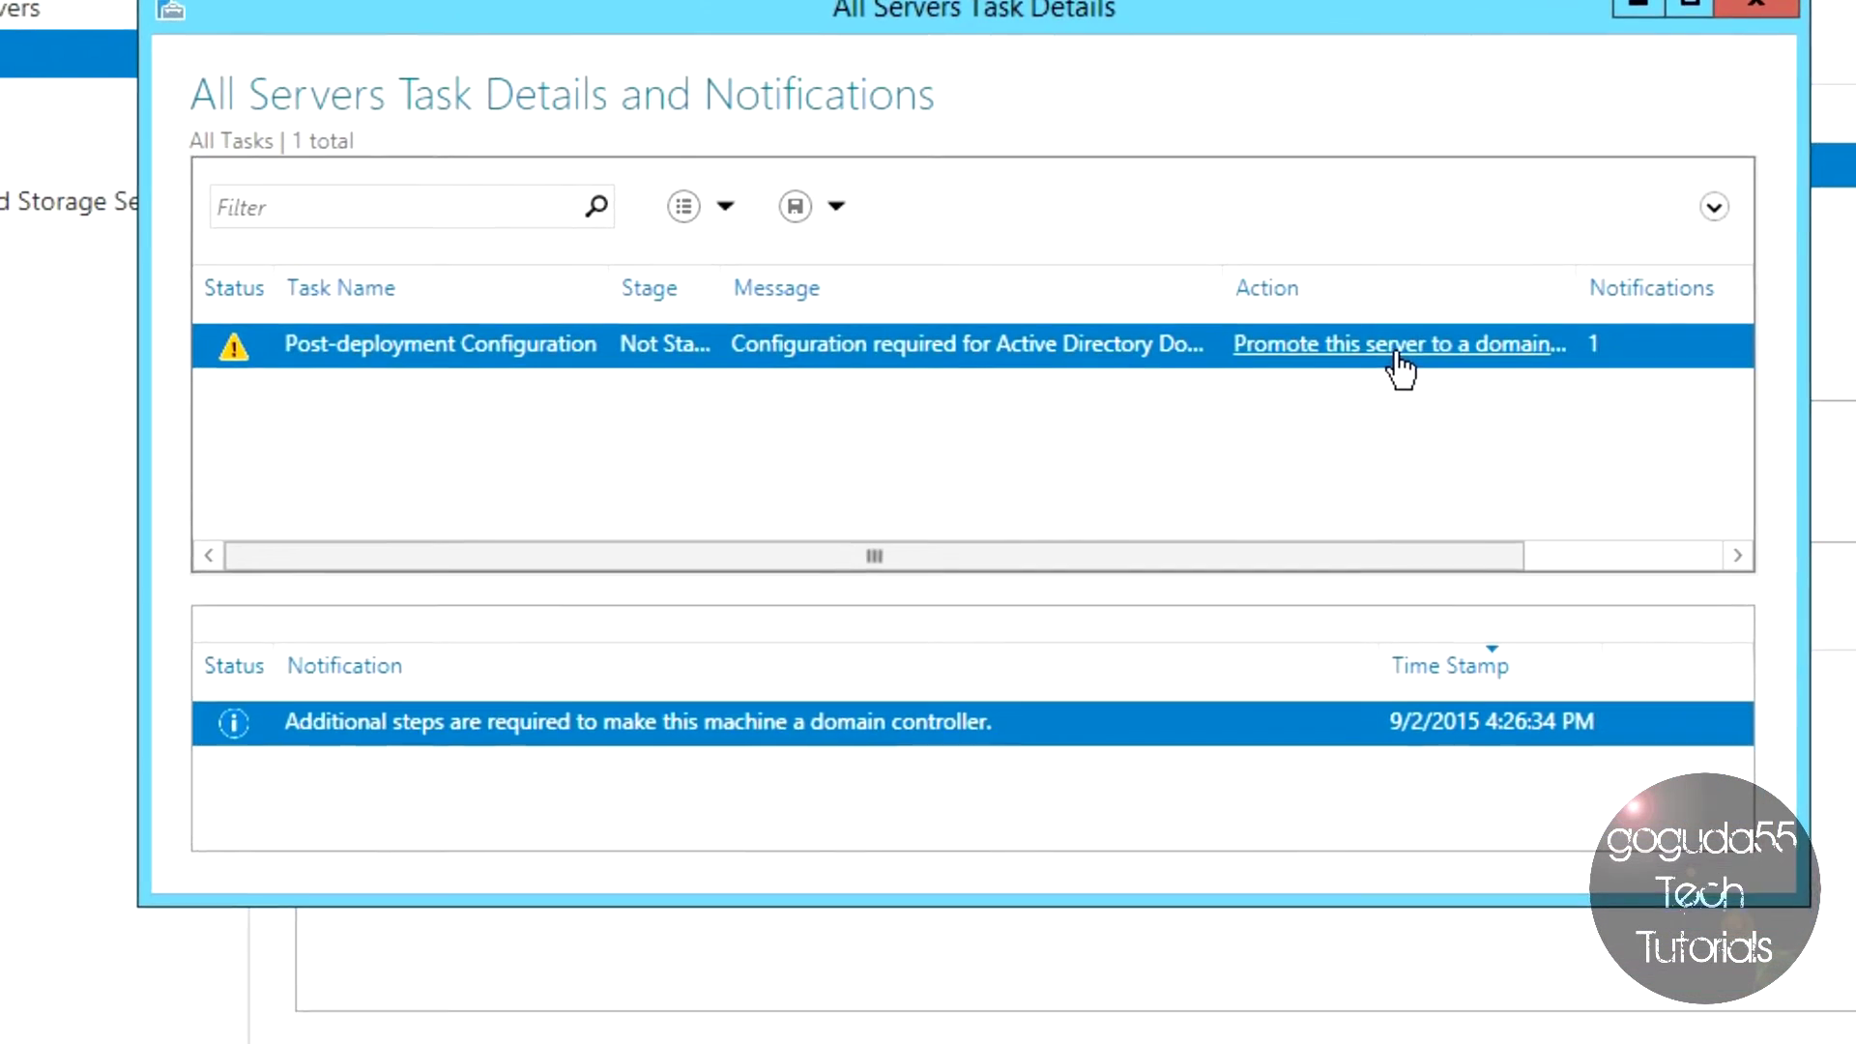
click(1393, 430)
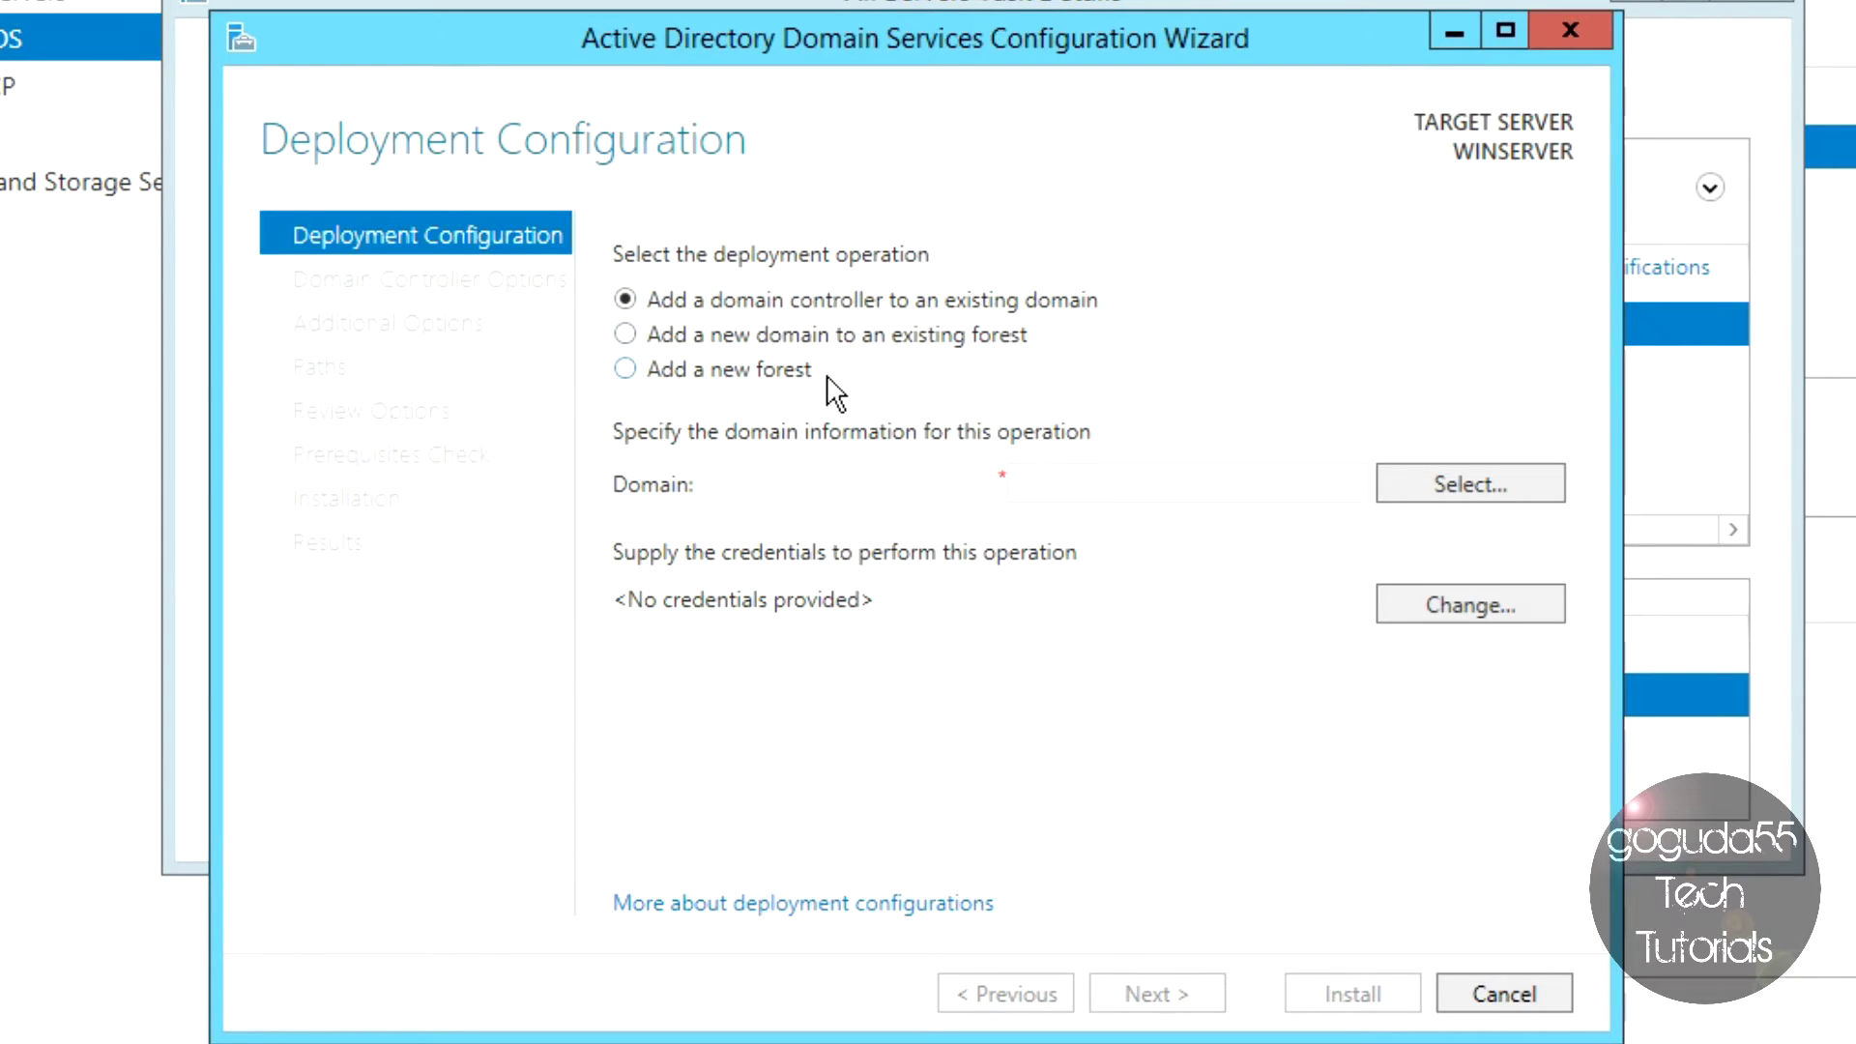
- Select 'Add a new forest' and enter goguda.local as the root domain name
click(657, 377)
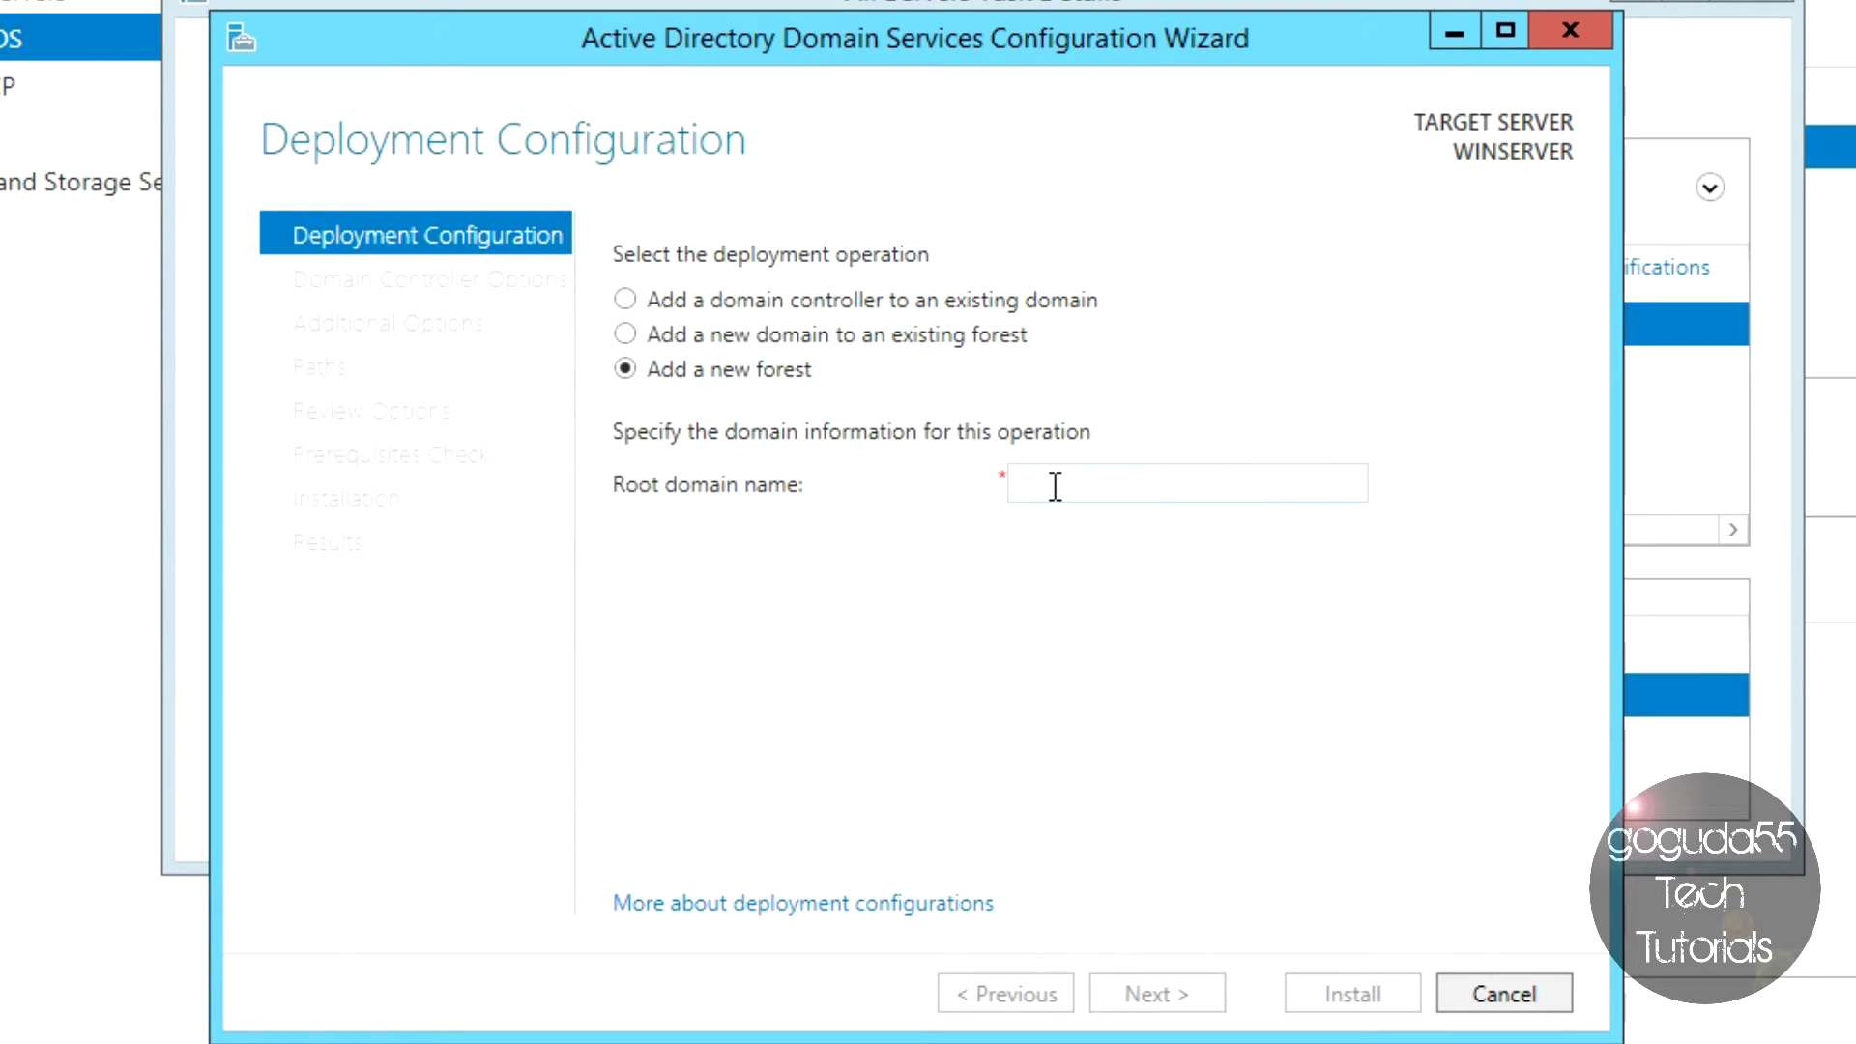
text(goguda)
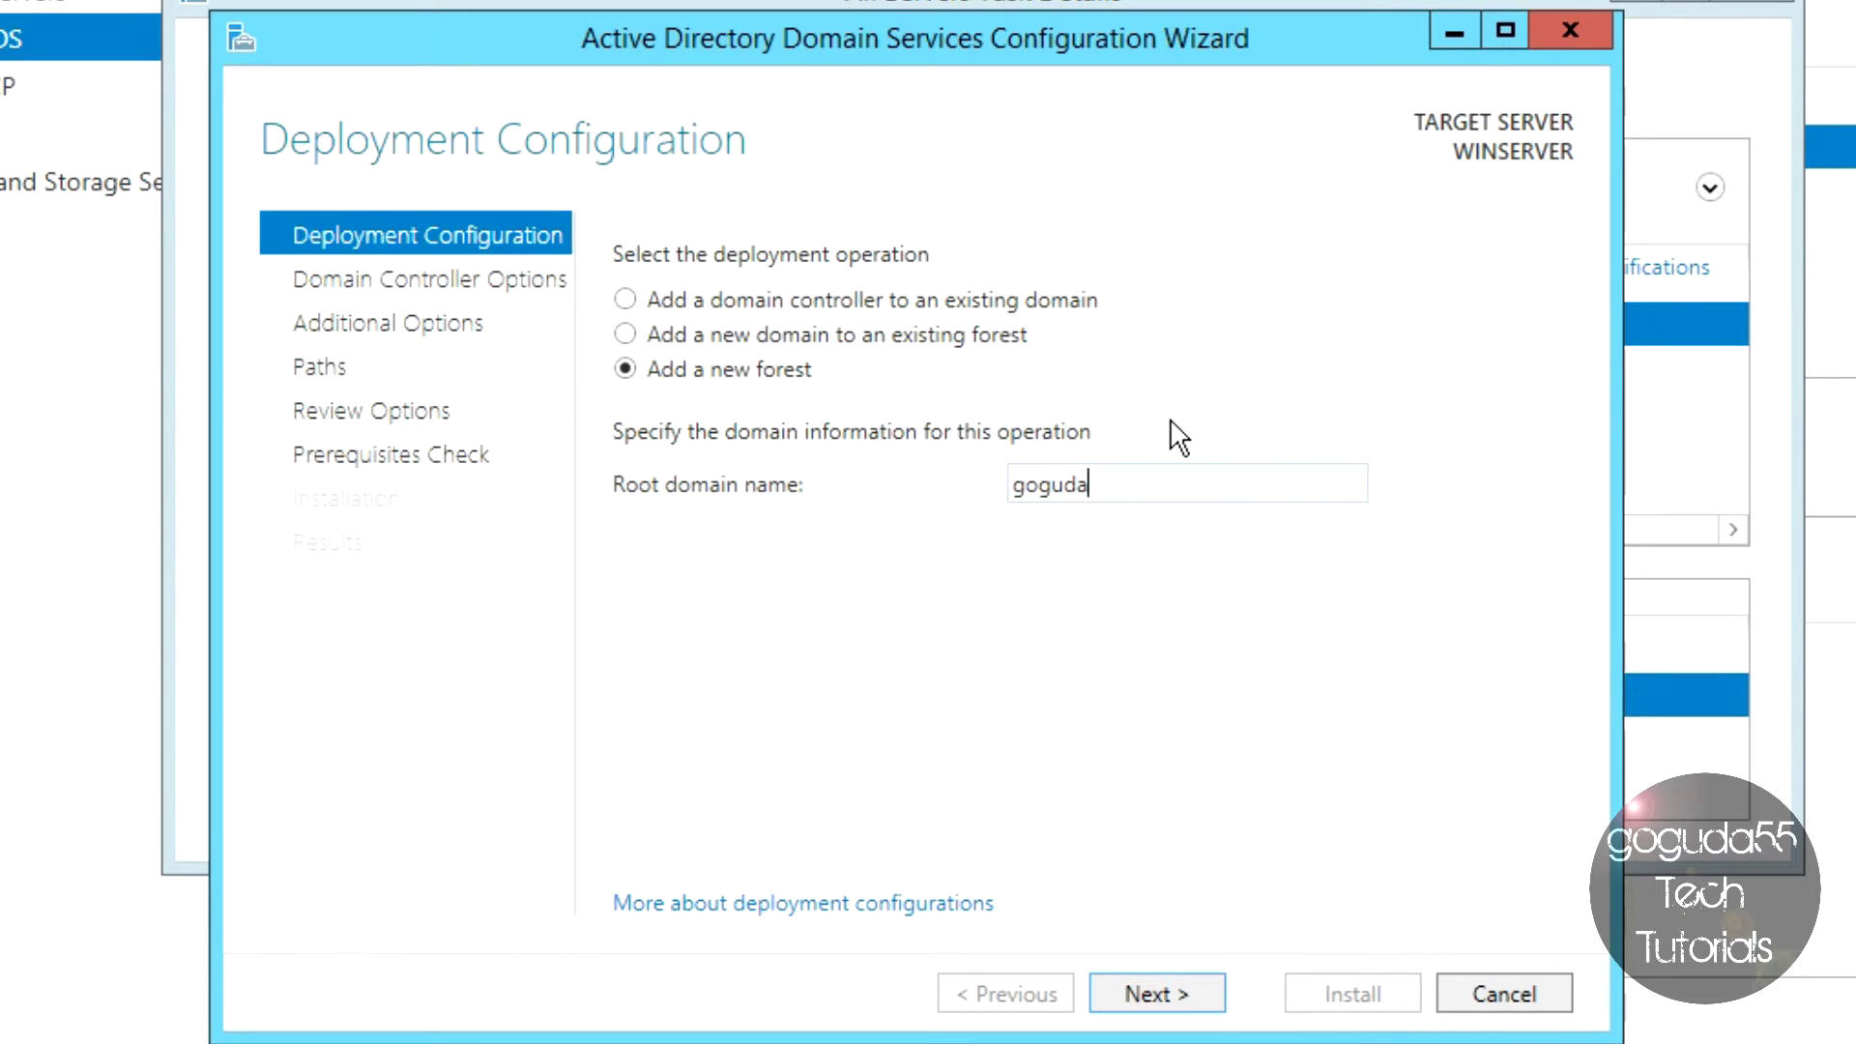
text(.local)
- On Domain Controller Options, leave forest and domain functional levels at Windows Server 2012 R2
click(1165, 998)
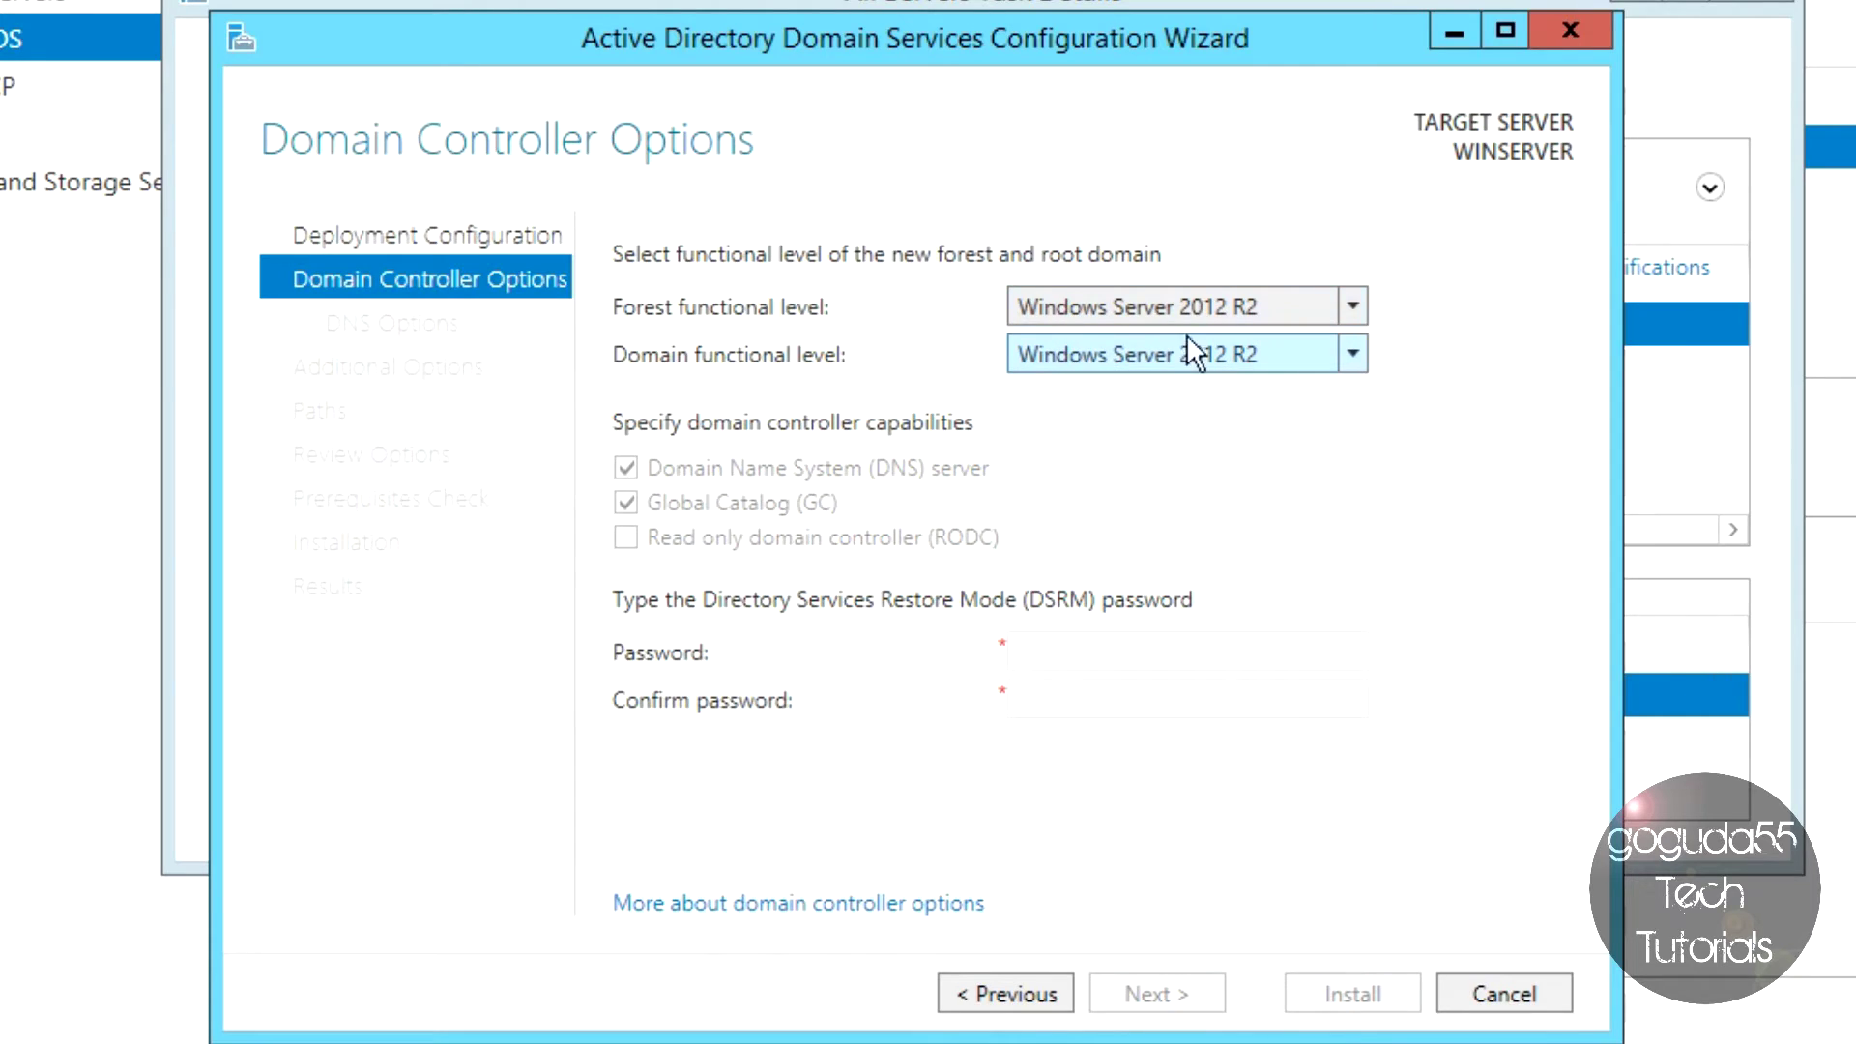
click(1261, 298)
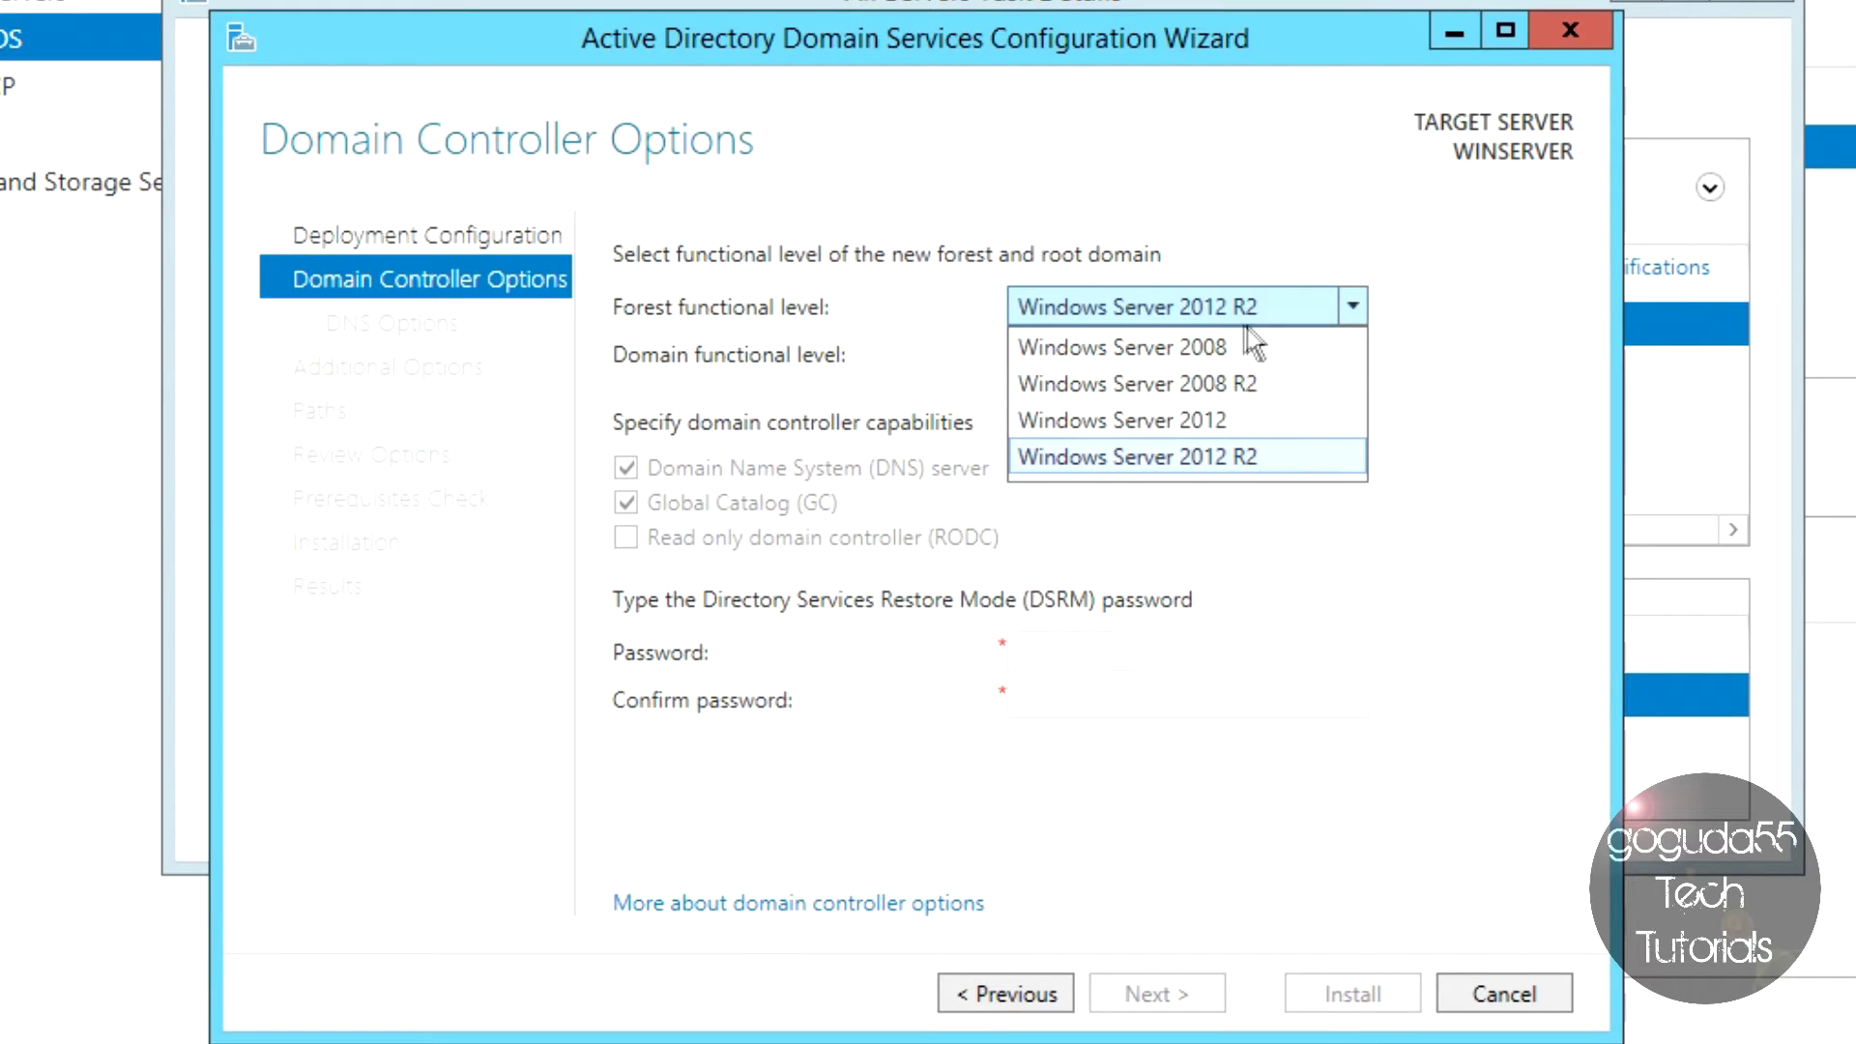
click(1193, 351)
click(1168, 360)
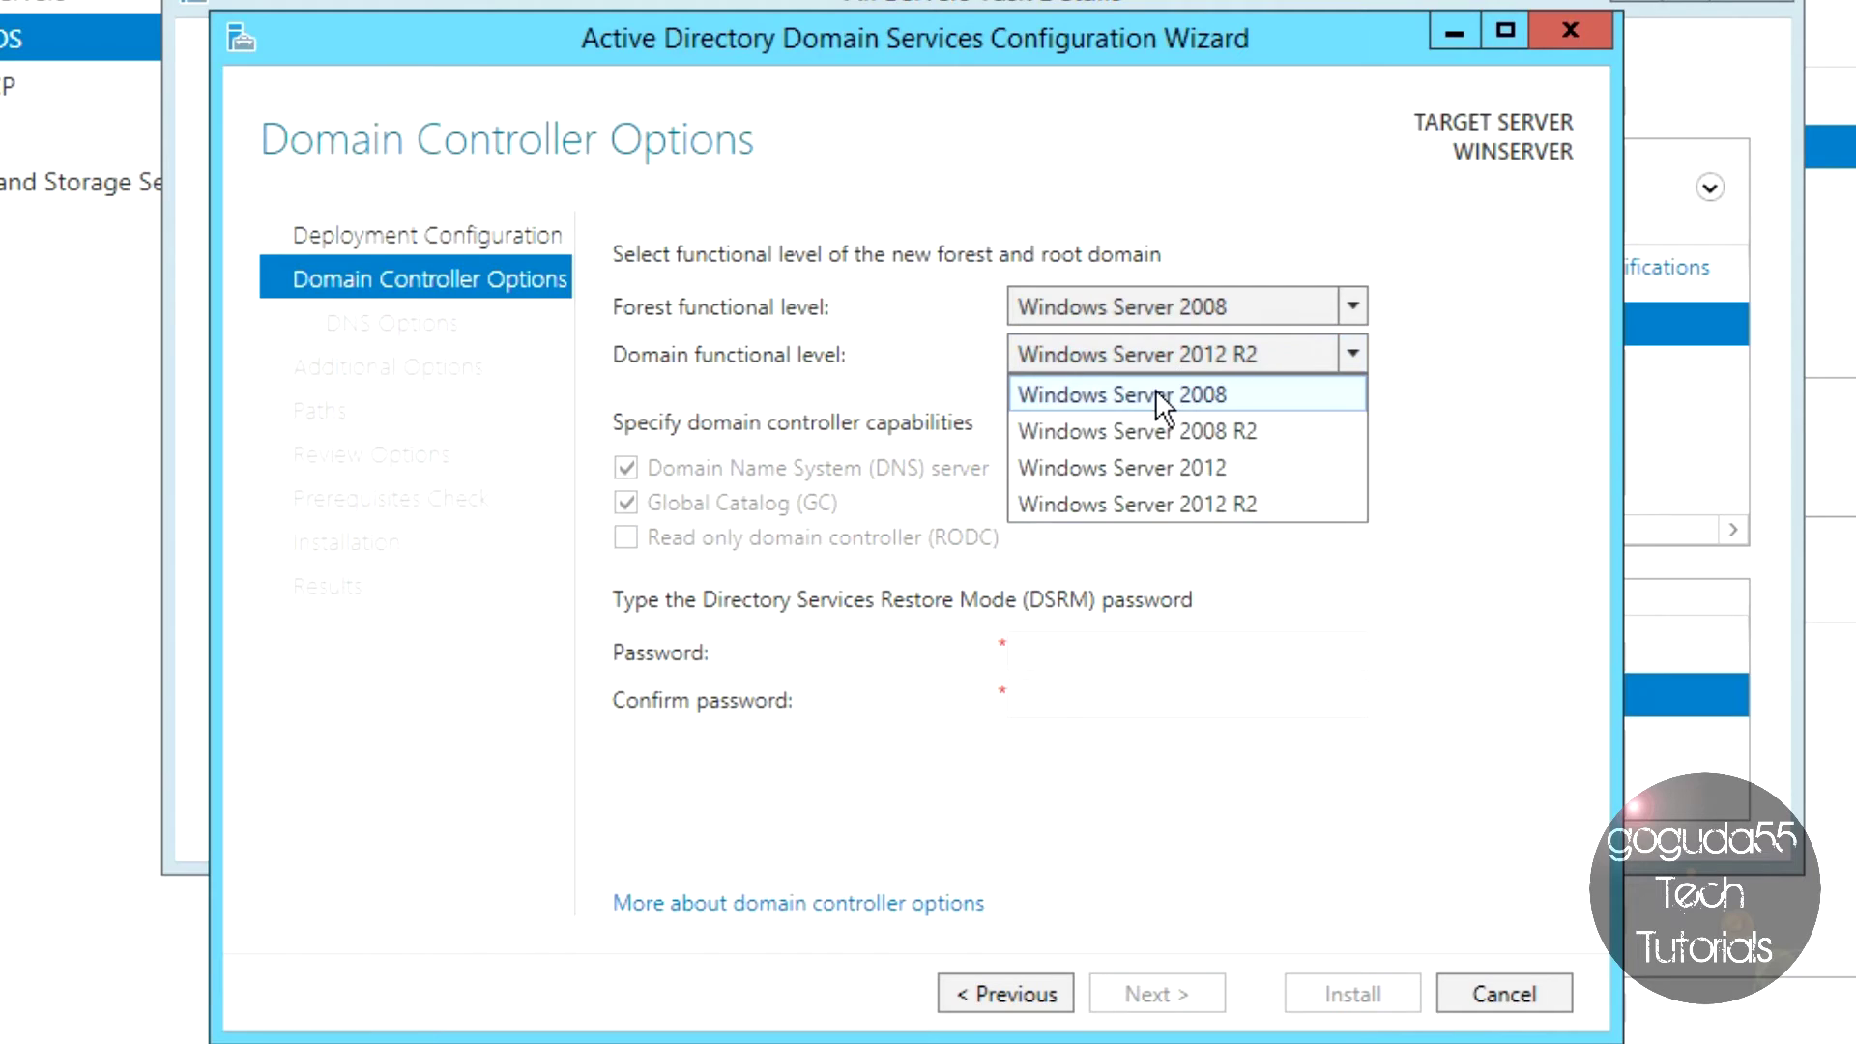
click(1157, 394)
click(1257, 354)
click(1233, 505)
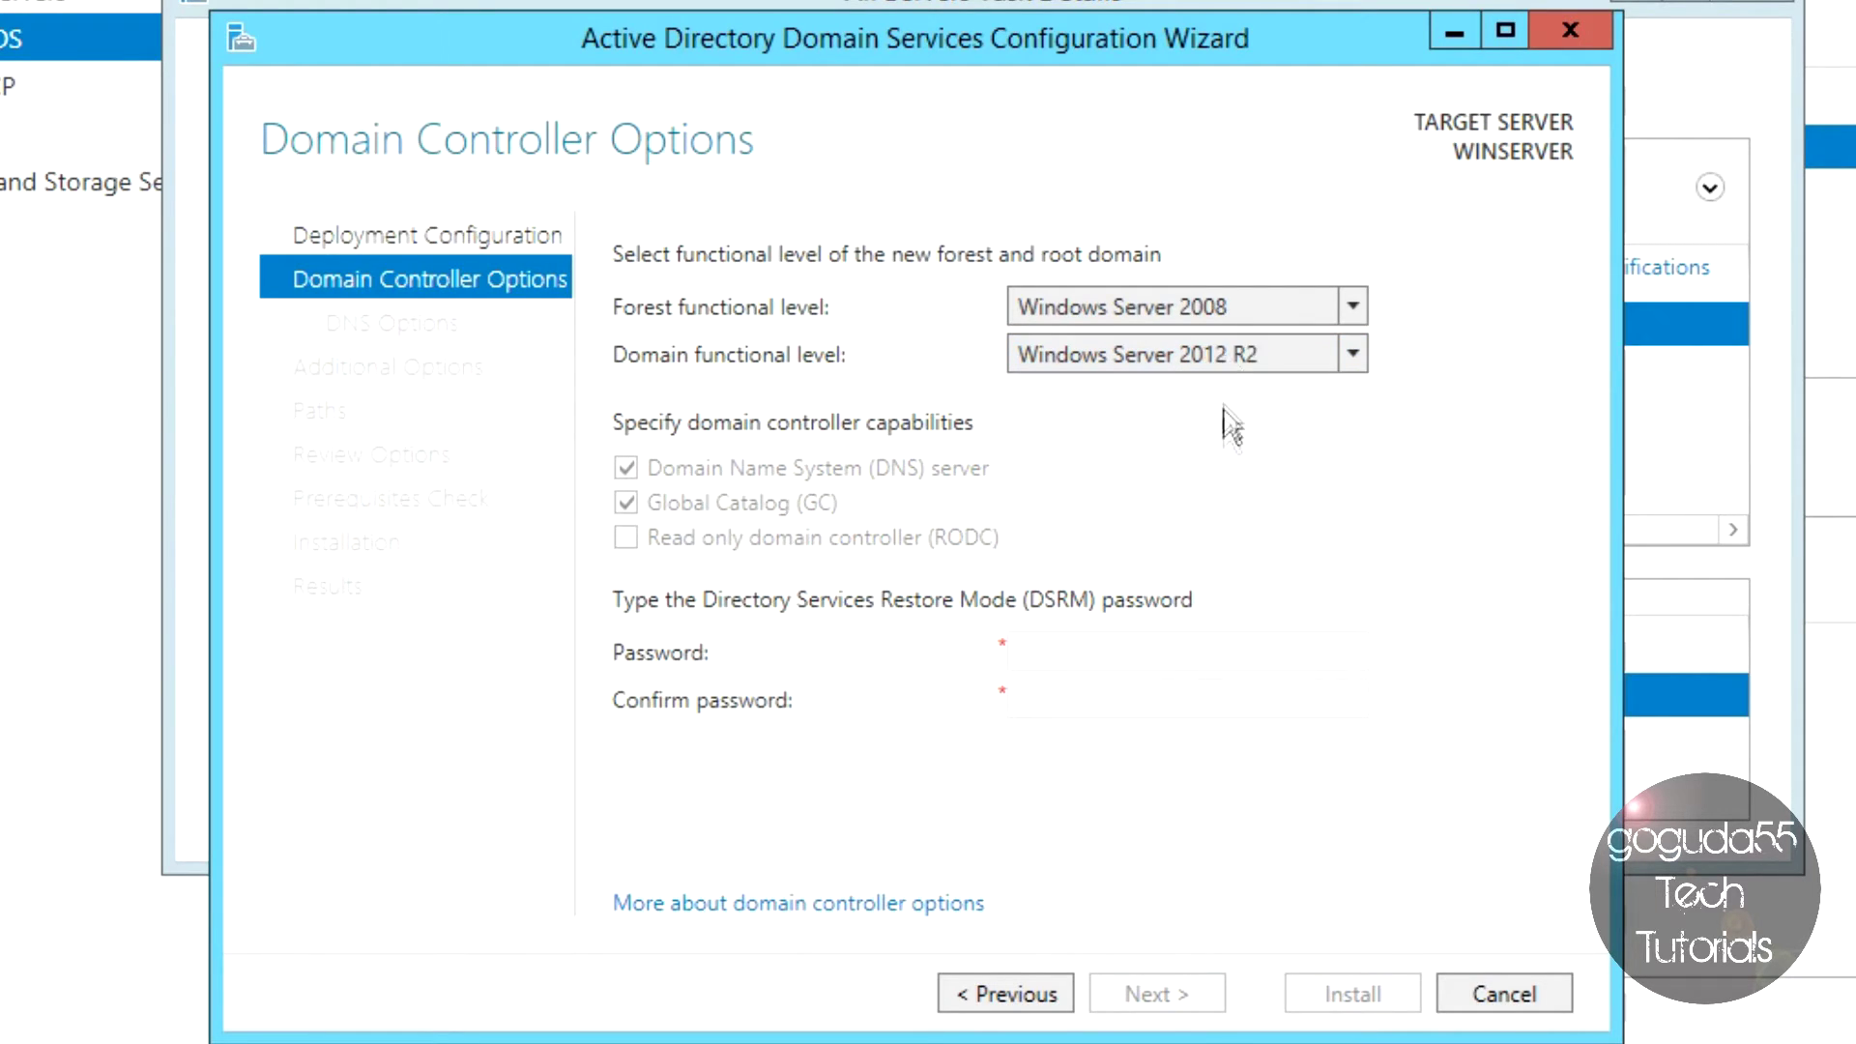
click(1231, 303)
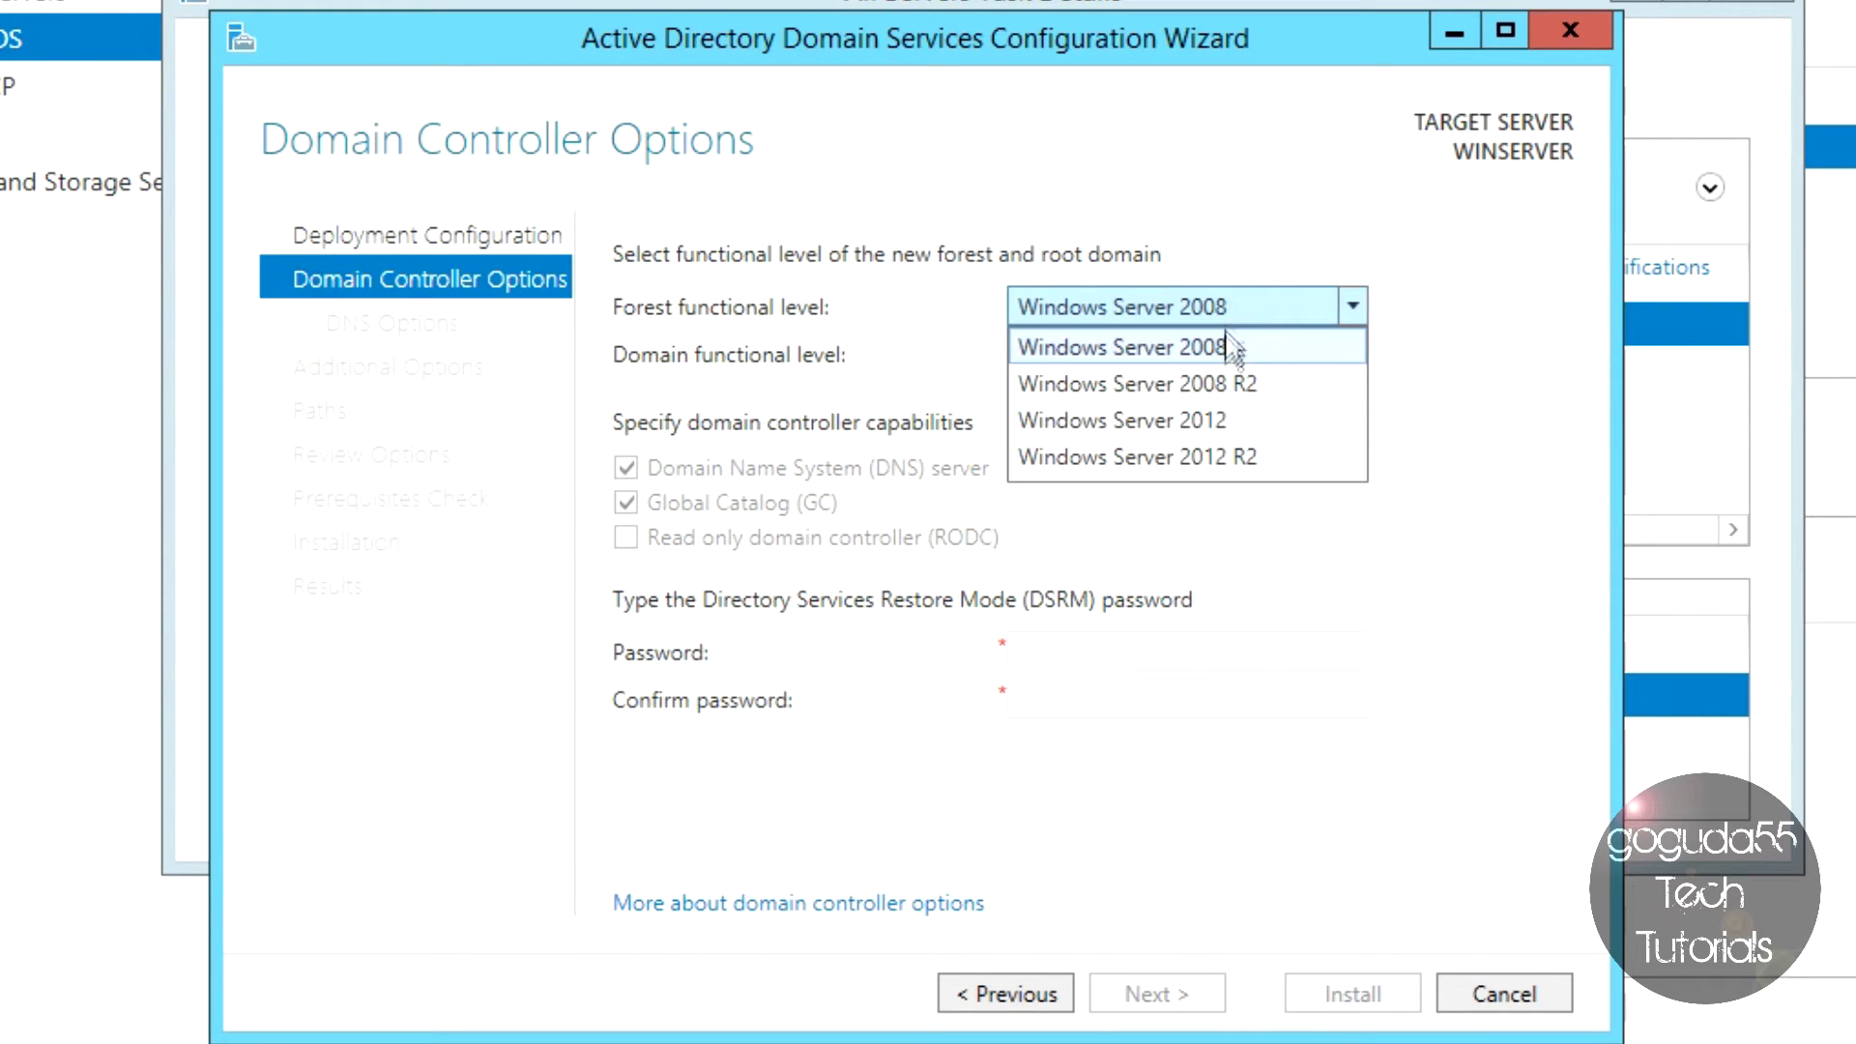
click(1205, 452)
- Enter and confirm the DSRM password, then proceed to DNS Options
click(1124, 646)
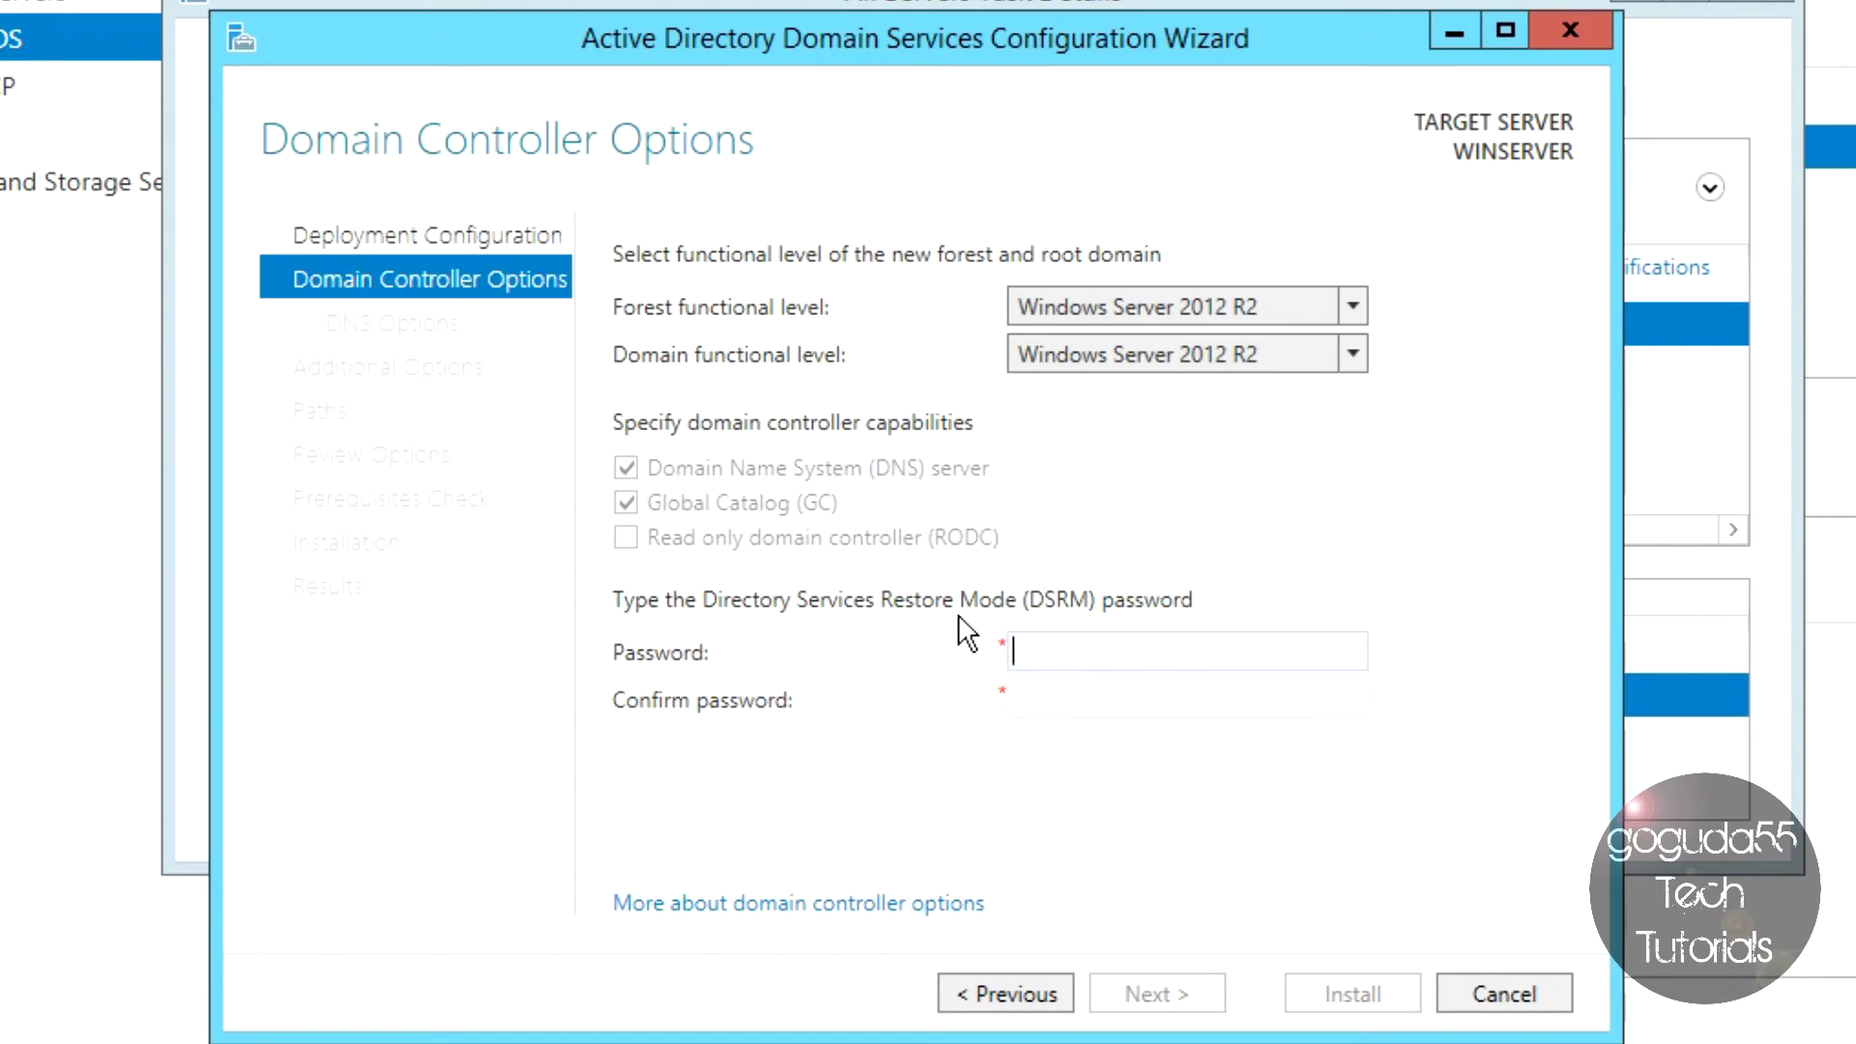
key(Tab)
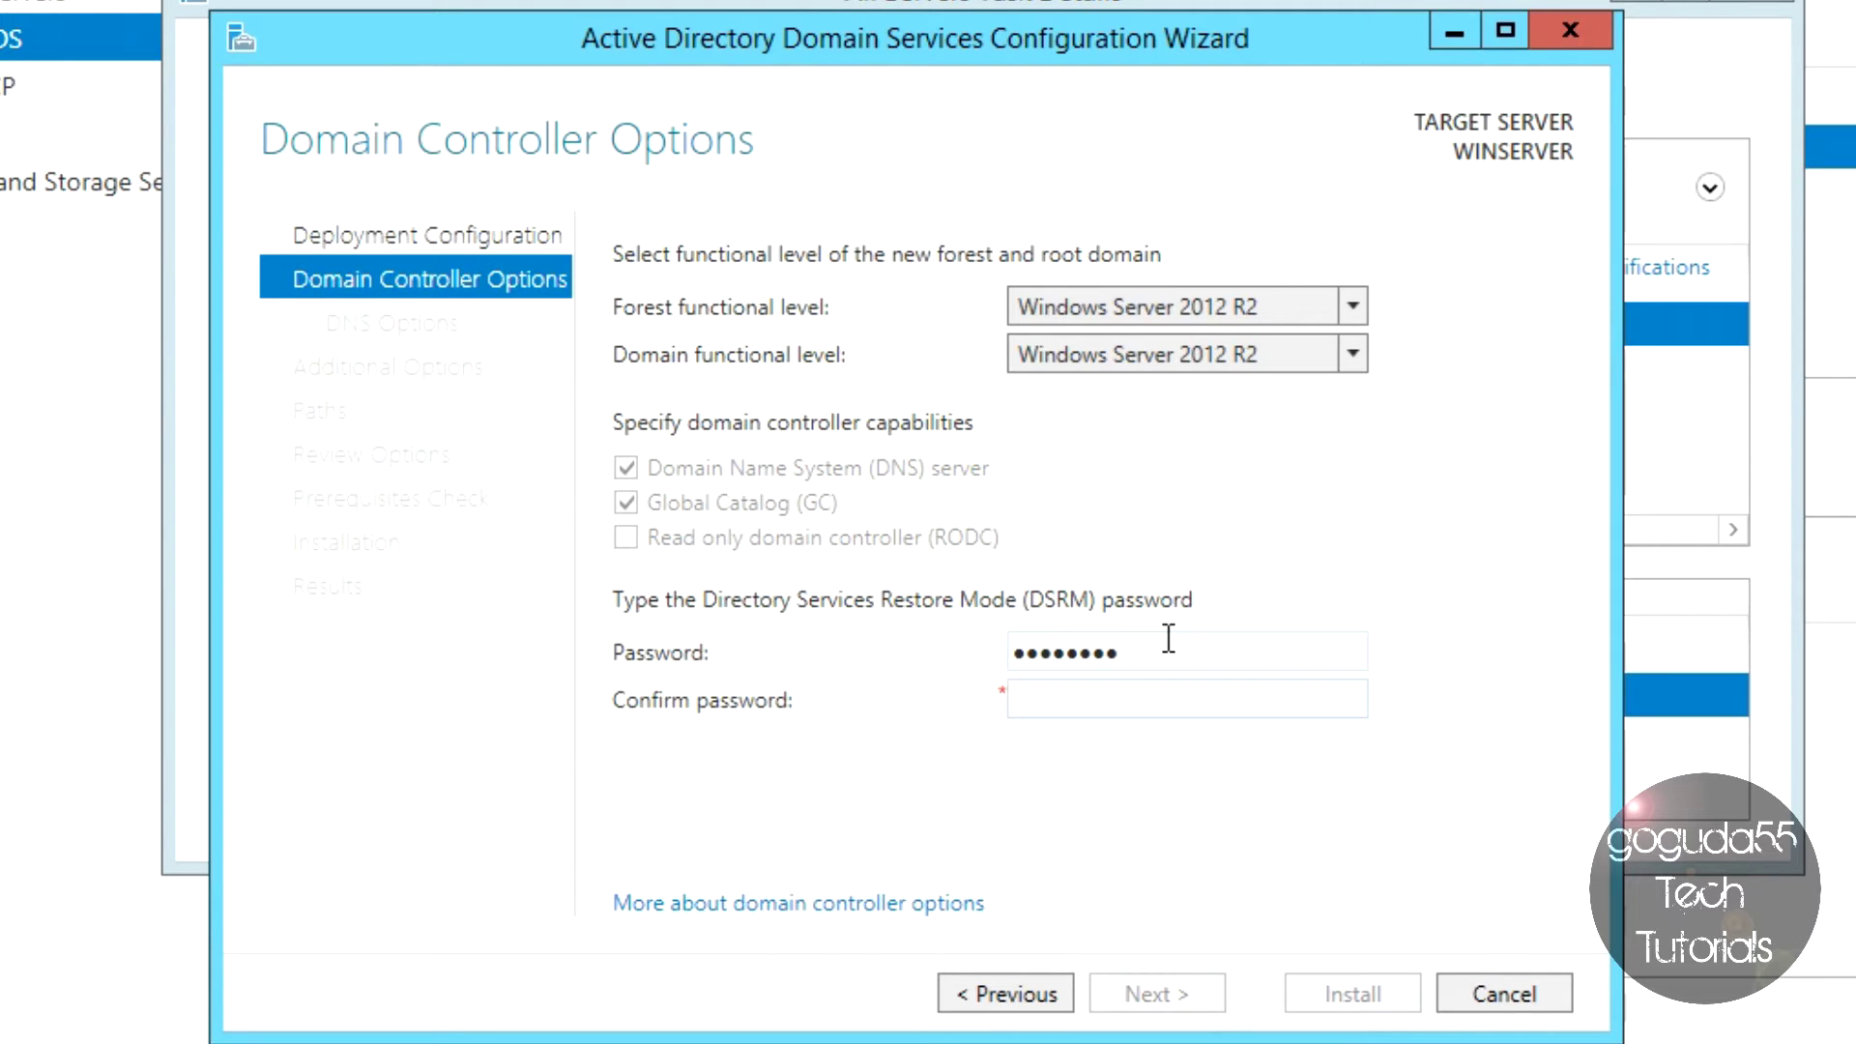
click(1157, 991)
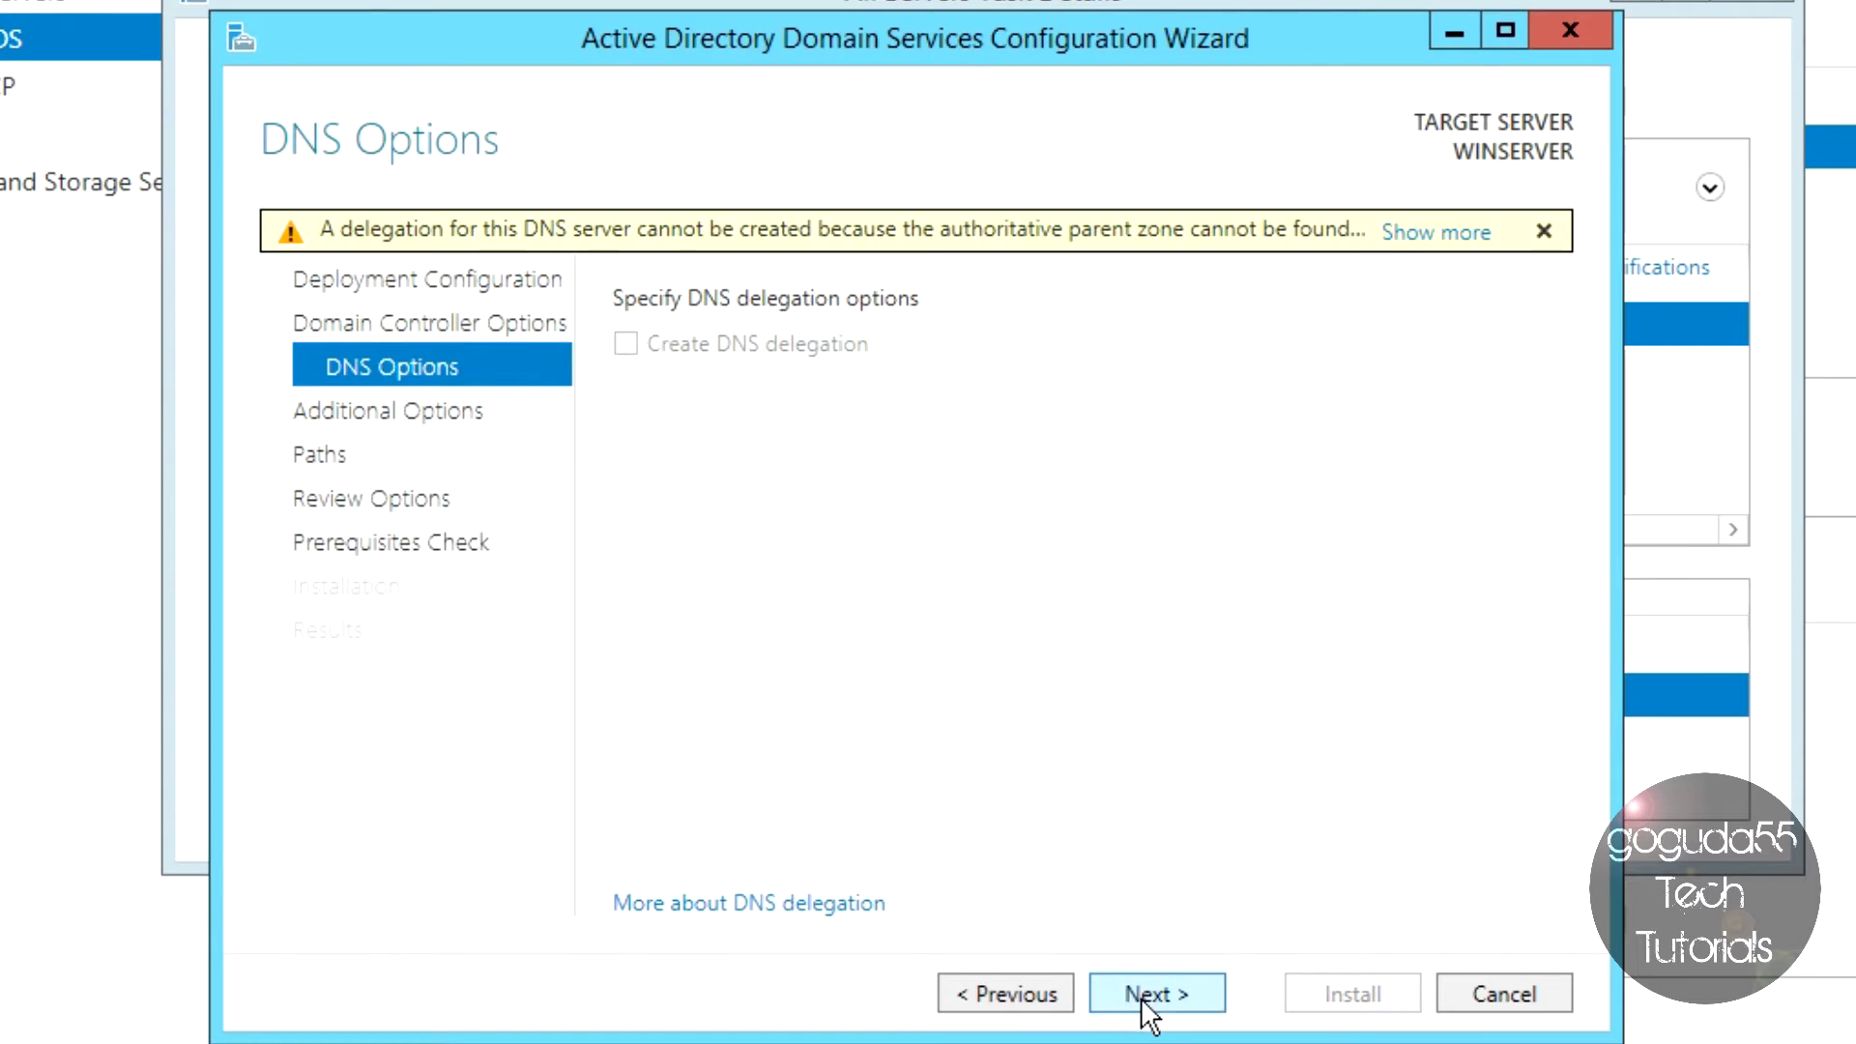
- Accept no DNS delegation, NetBIOS name GOGUDA and default NTDS/SYSVOL paths, then run prerequisite checks
click(1143, 997)
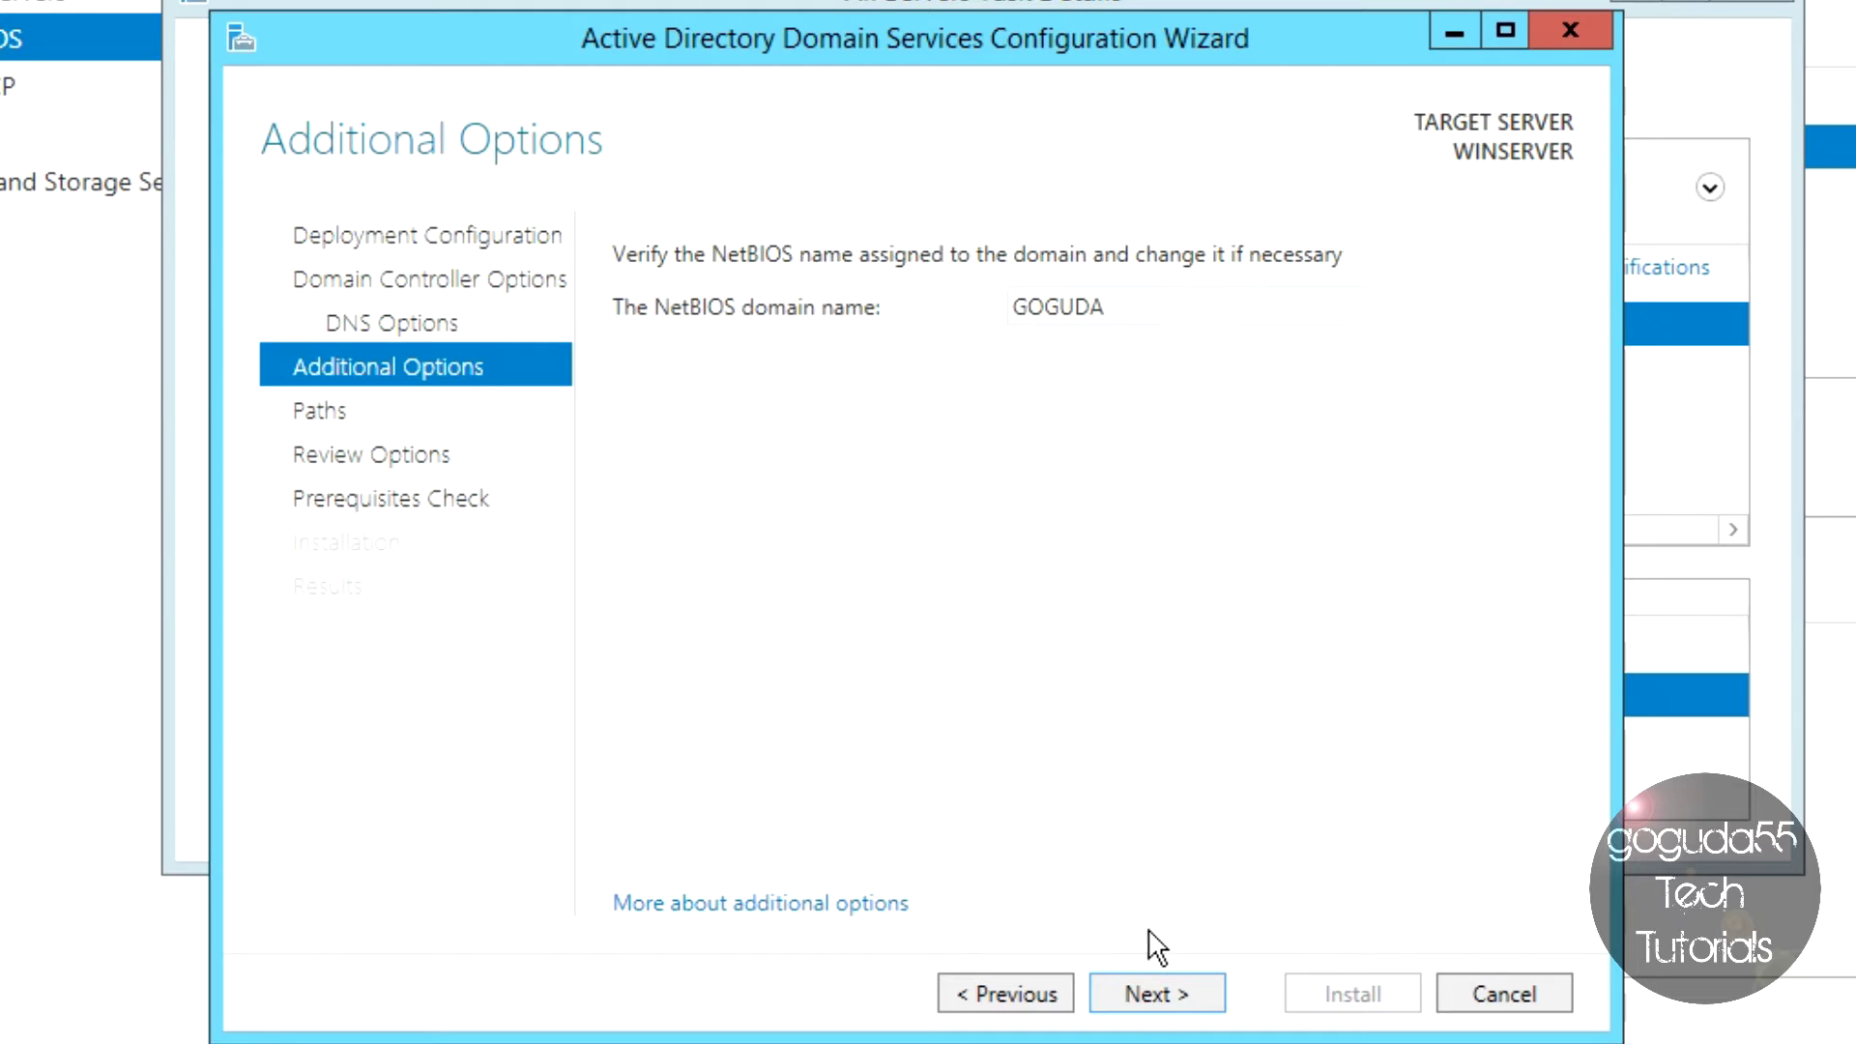
click(1150, 996)
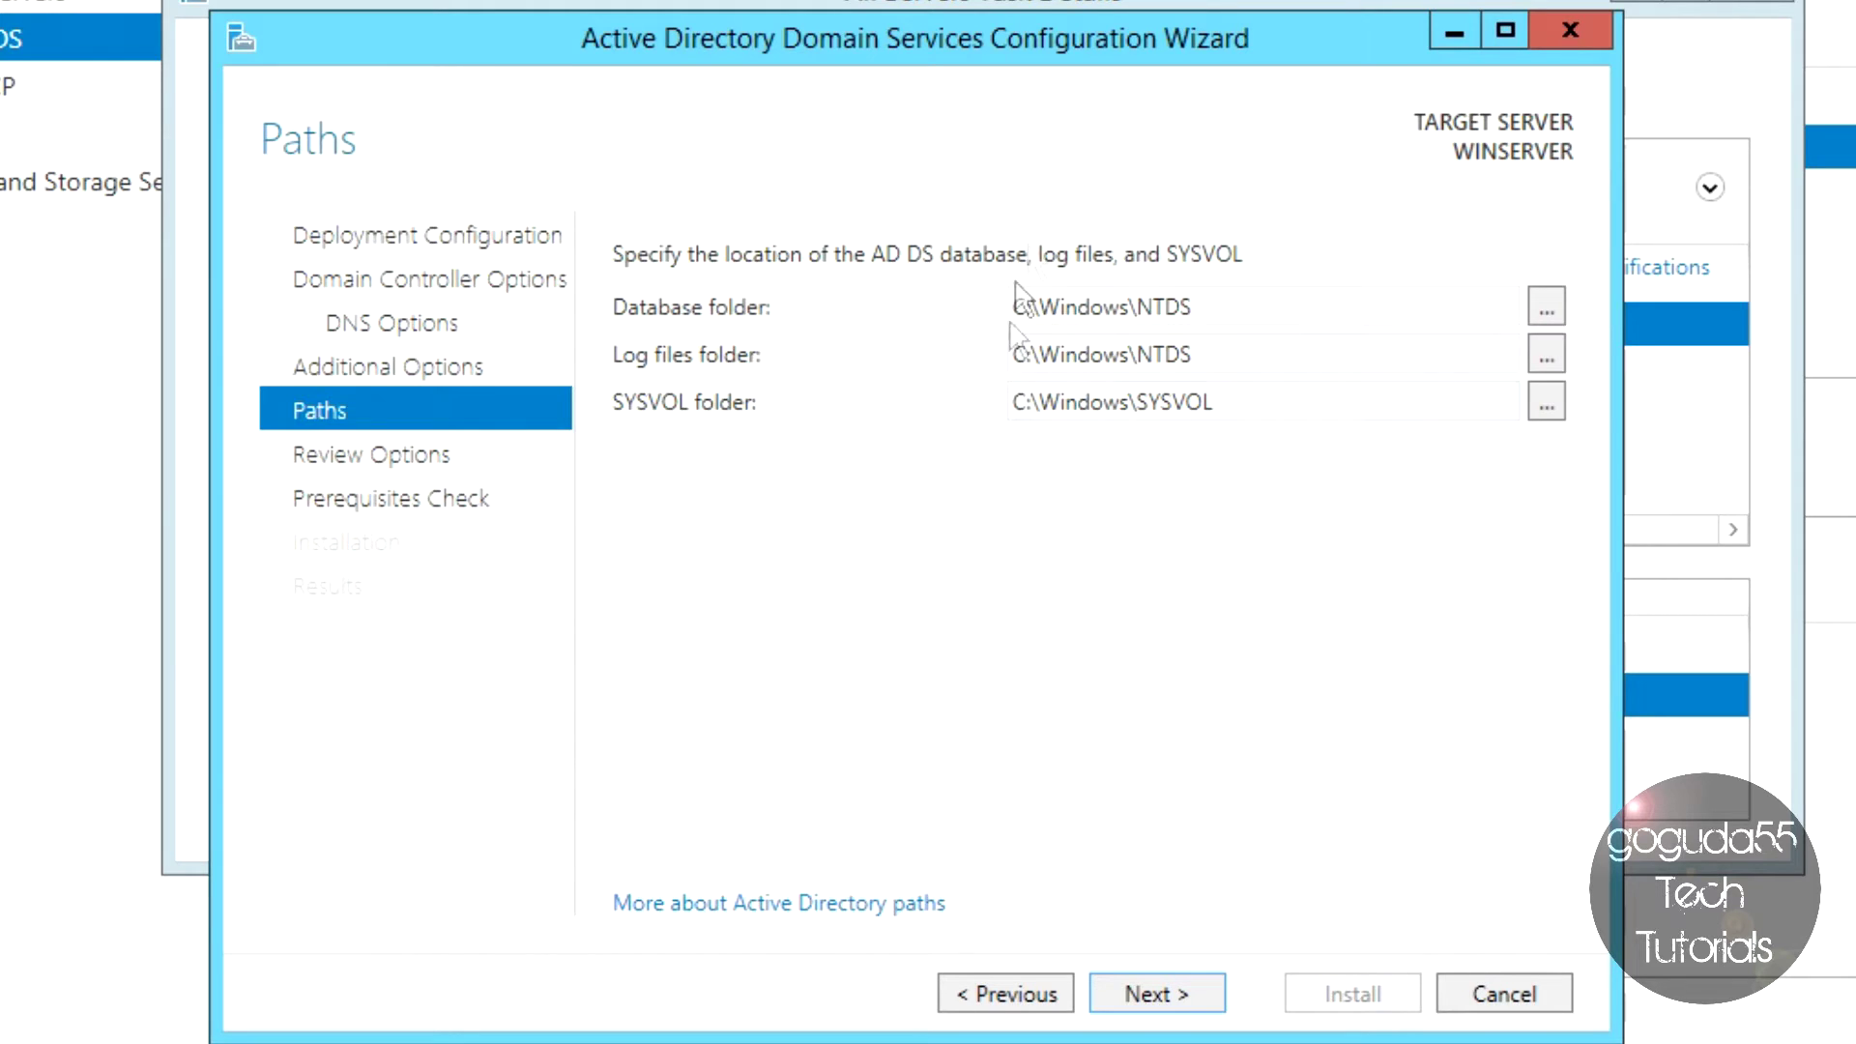
click(1152, 996)
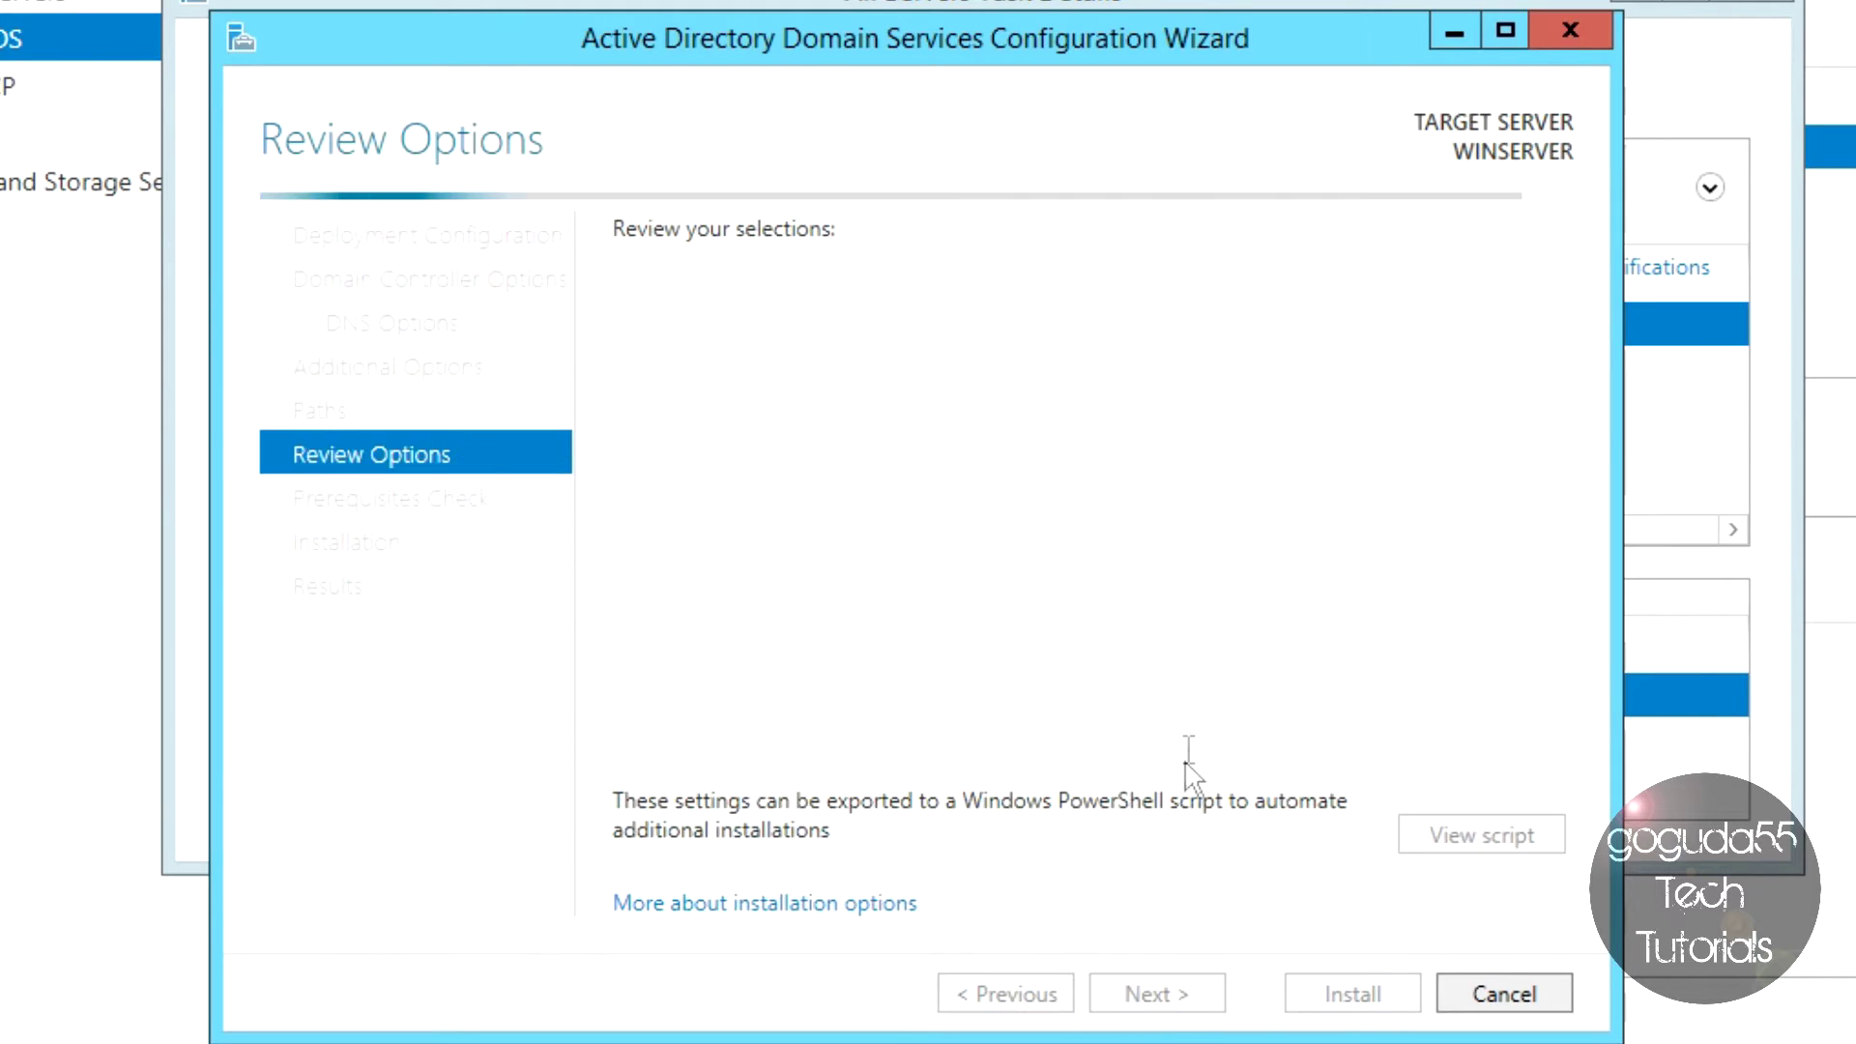
drag(1551, 425, 1542, 339)
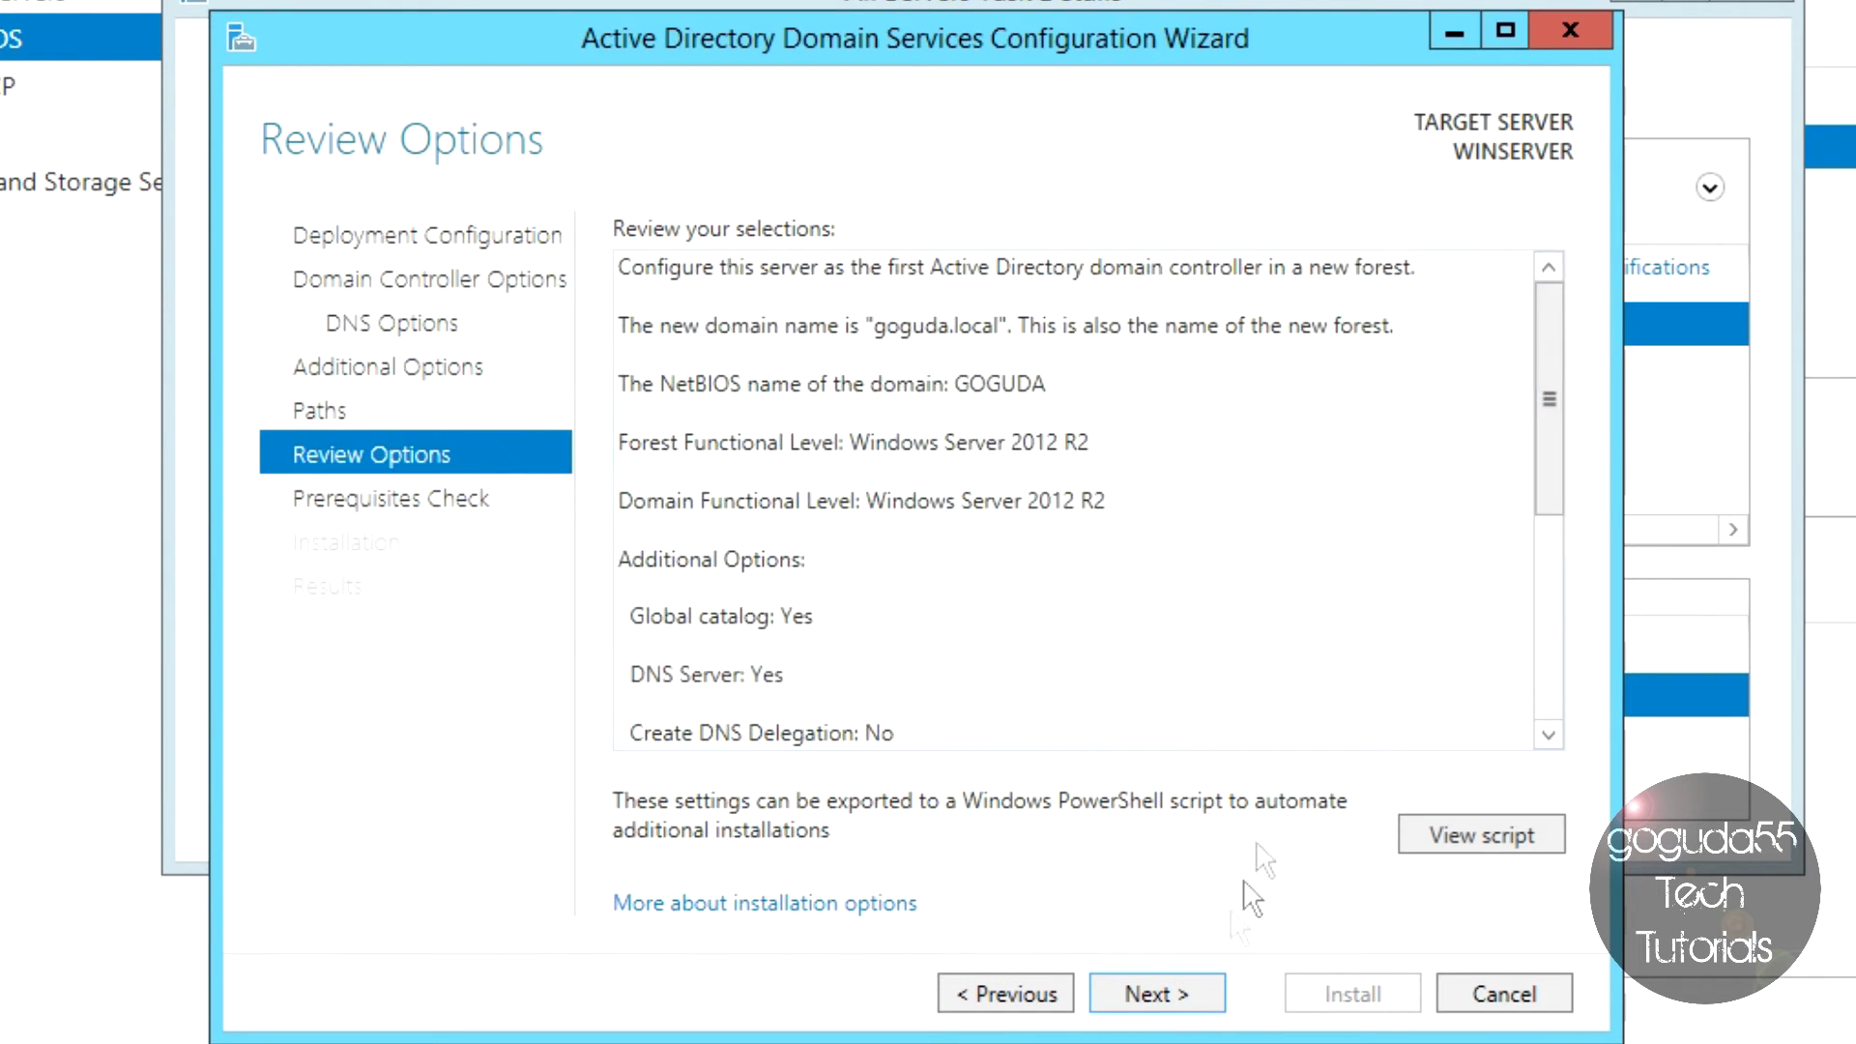
click(1185, 1005)
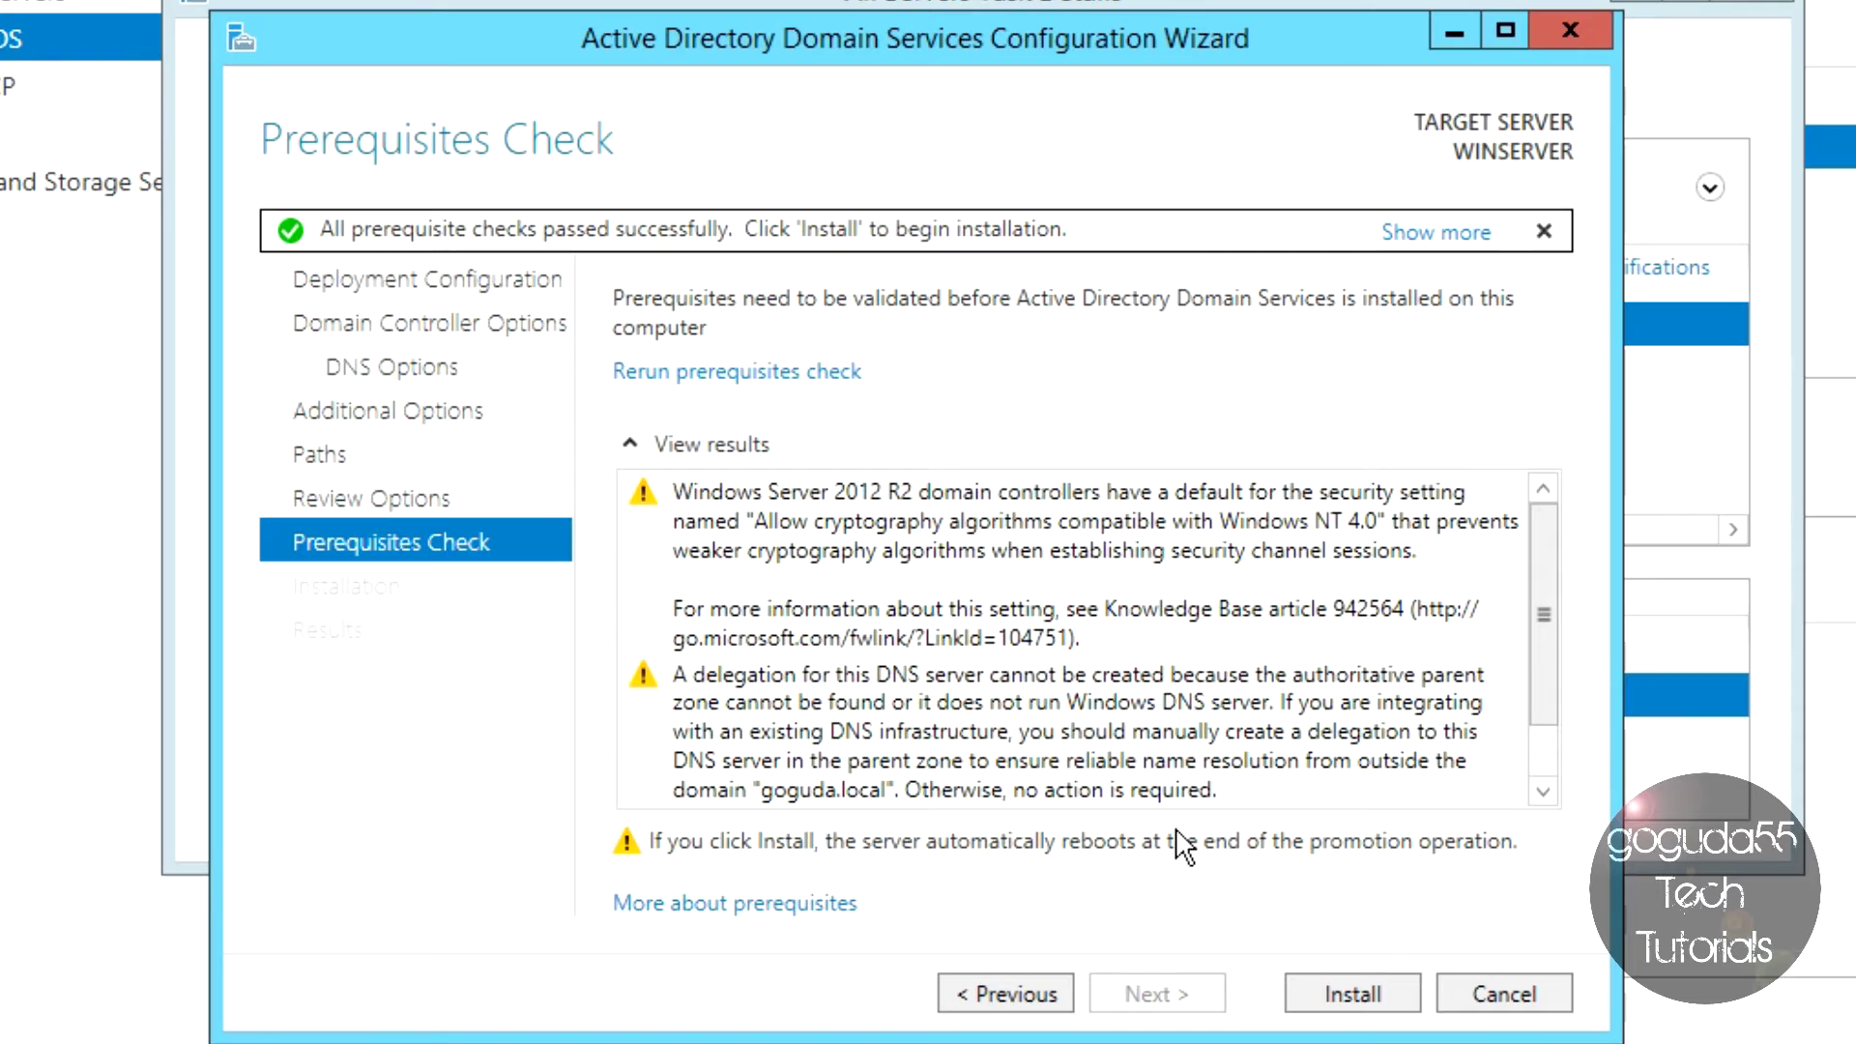
- Install AD DS to promote WINSERVER as domain controller for goguda.local
click(1342, 994)
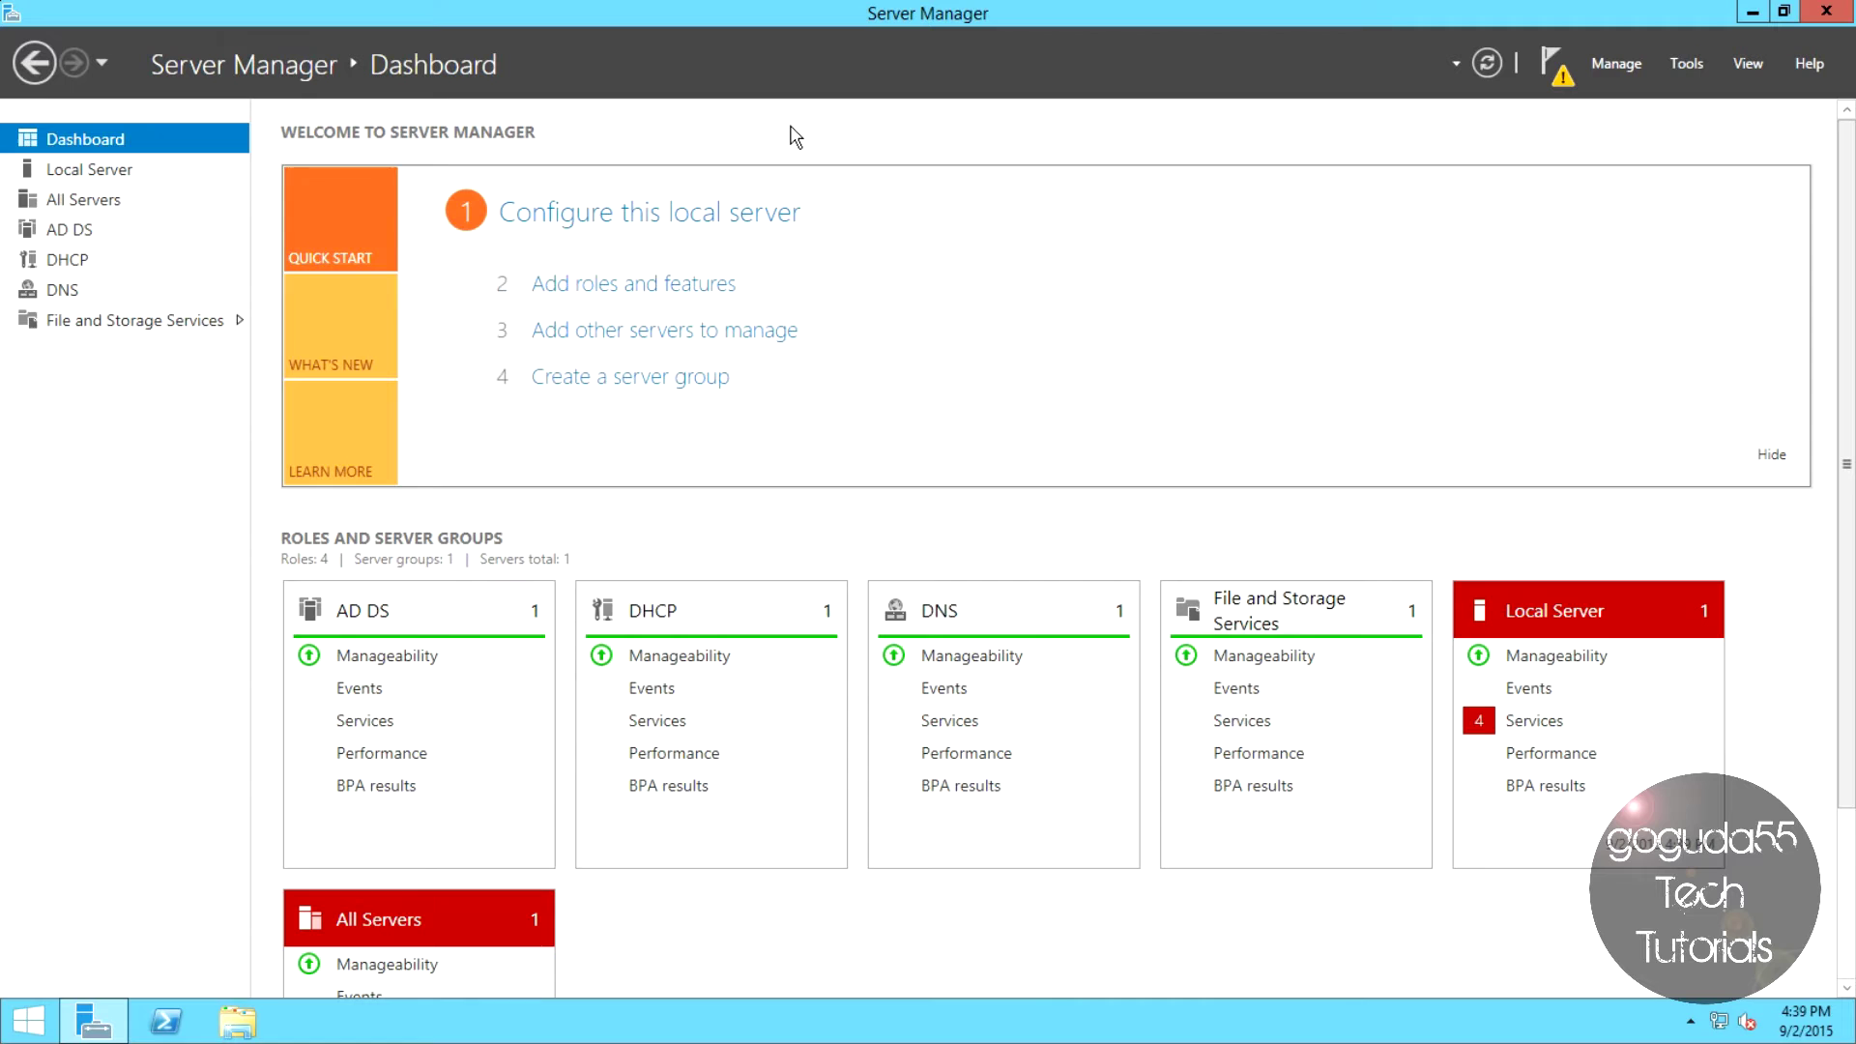
- View Local Server properties confirming WINSERVER now belongs to domain goguda.local
click(93, 170)
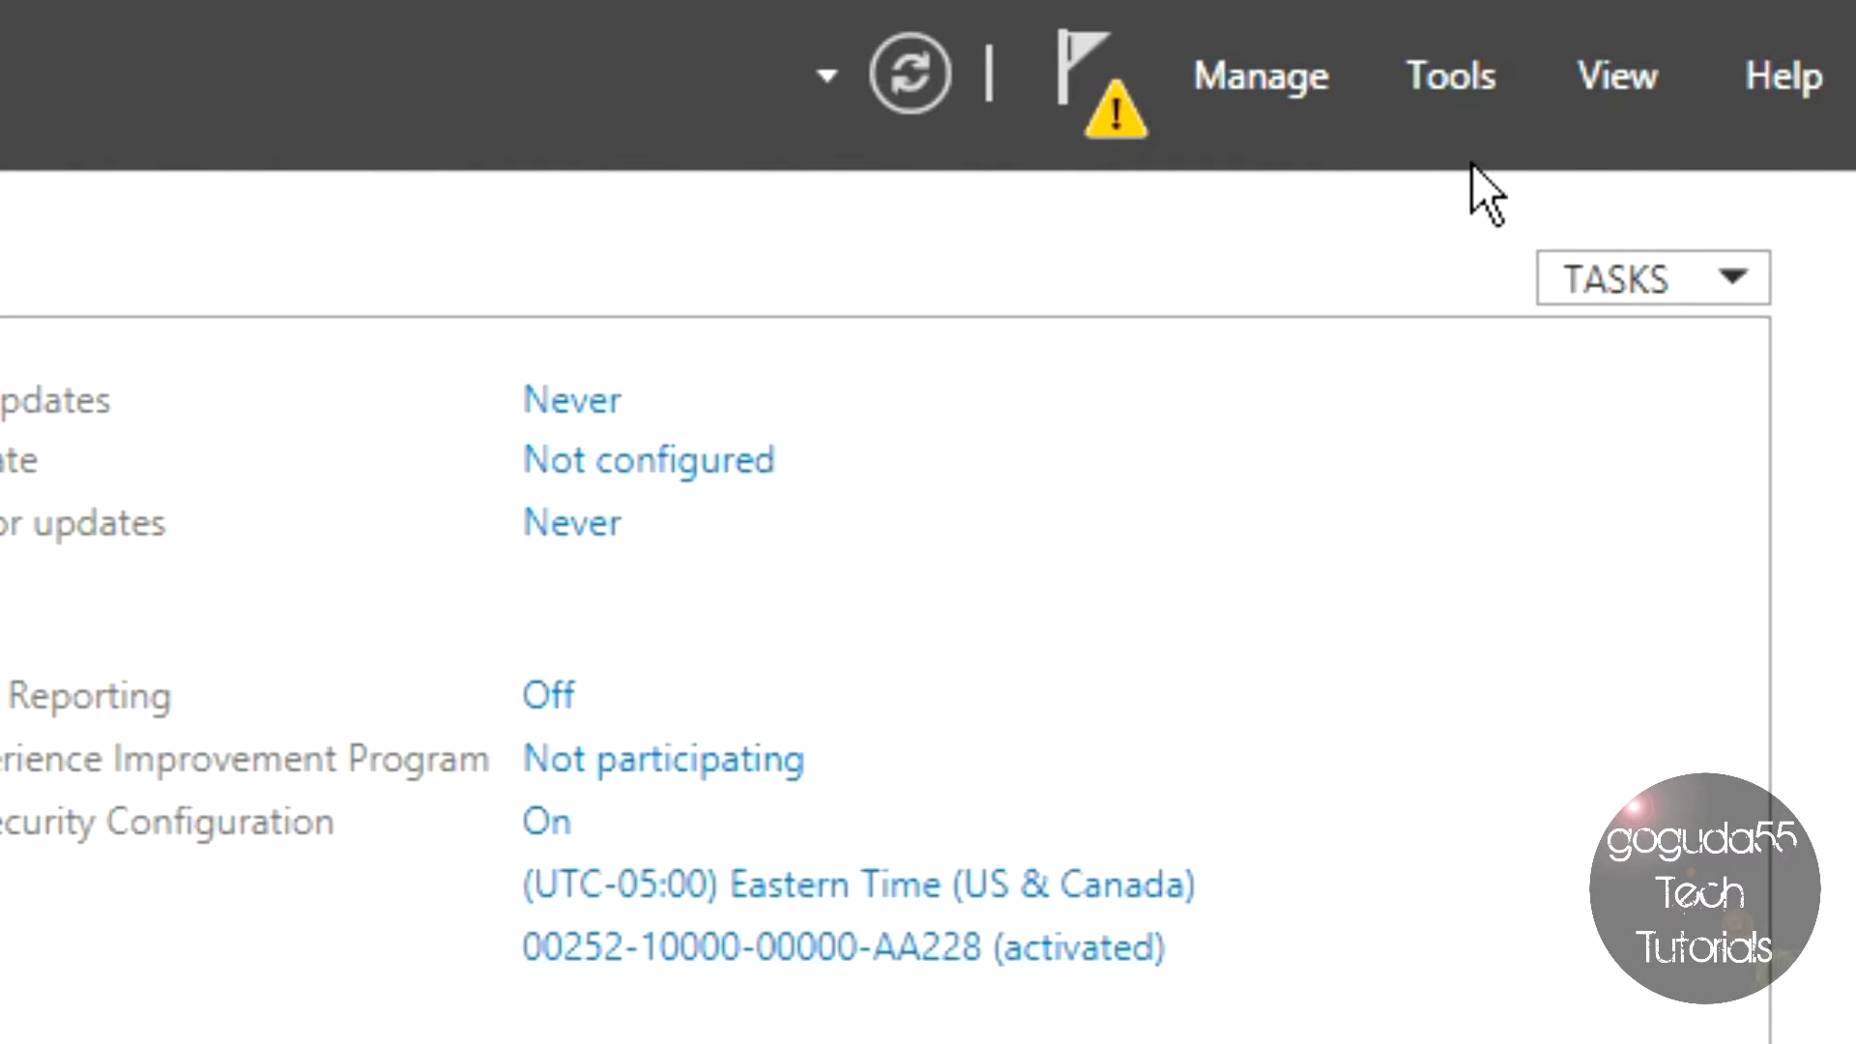
click(1470, 71)
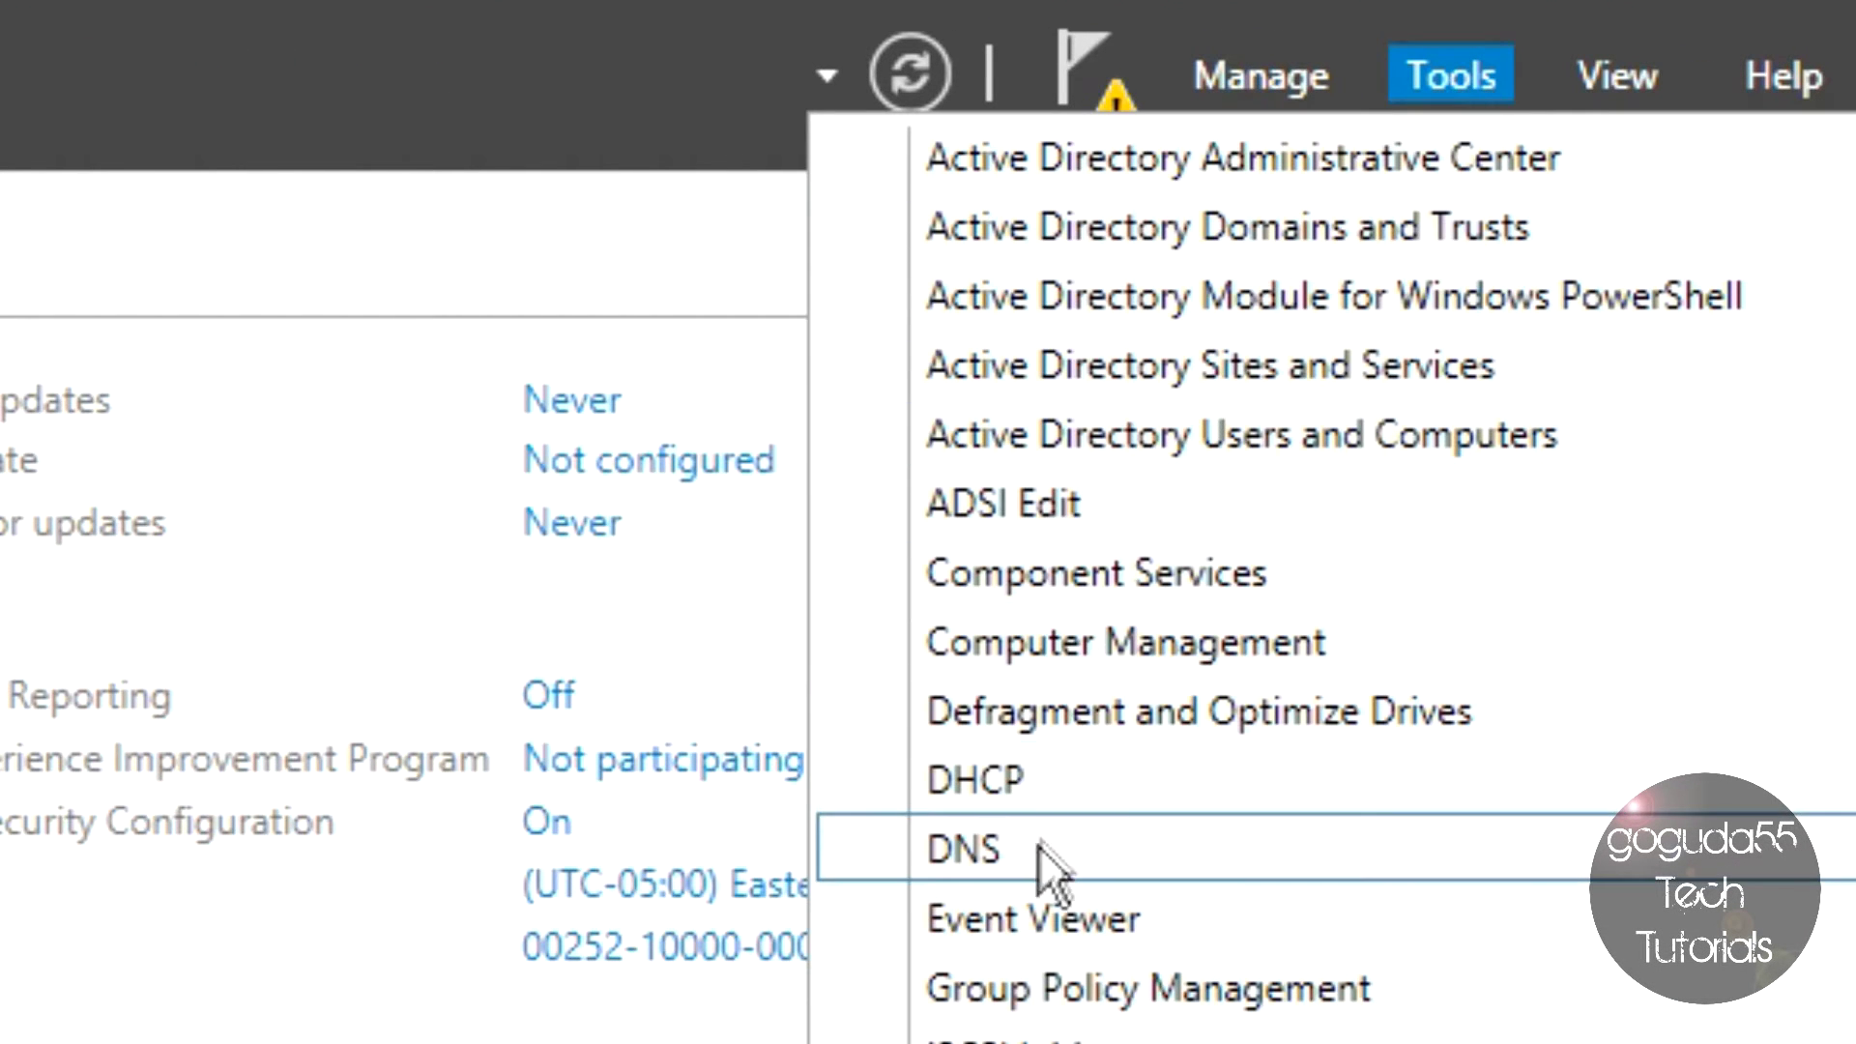
- Open DNS Manager and inspect the goguda.local zone's winserver Host (A) record at 192.168.1.175
click(1036, 851)
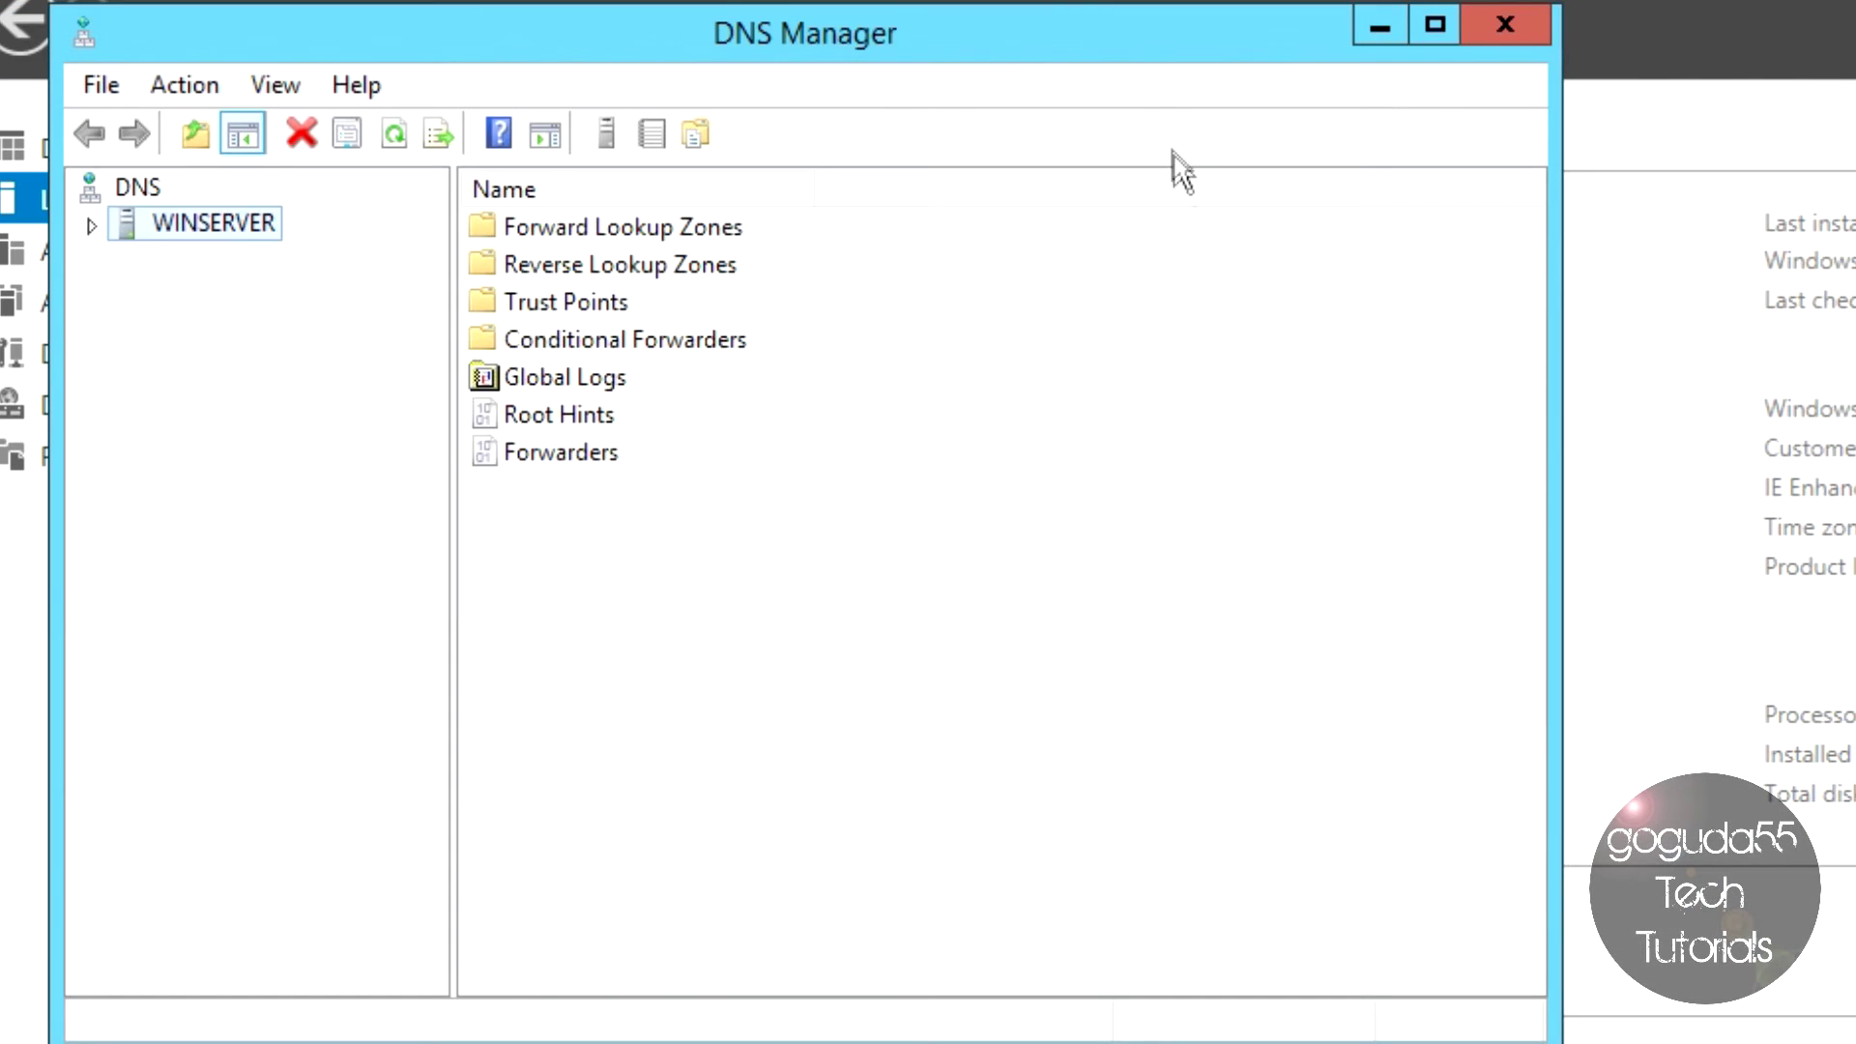
double_click(572, 234)
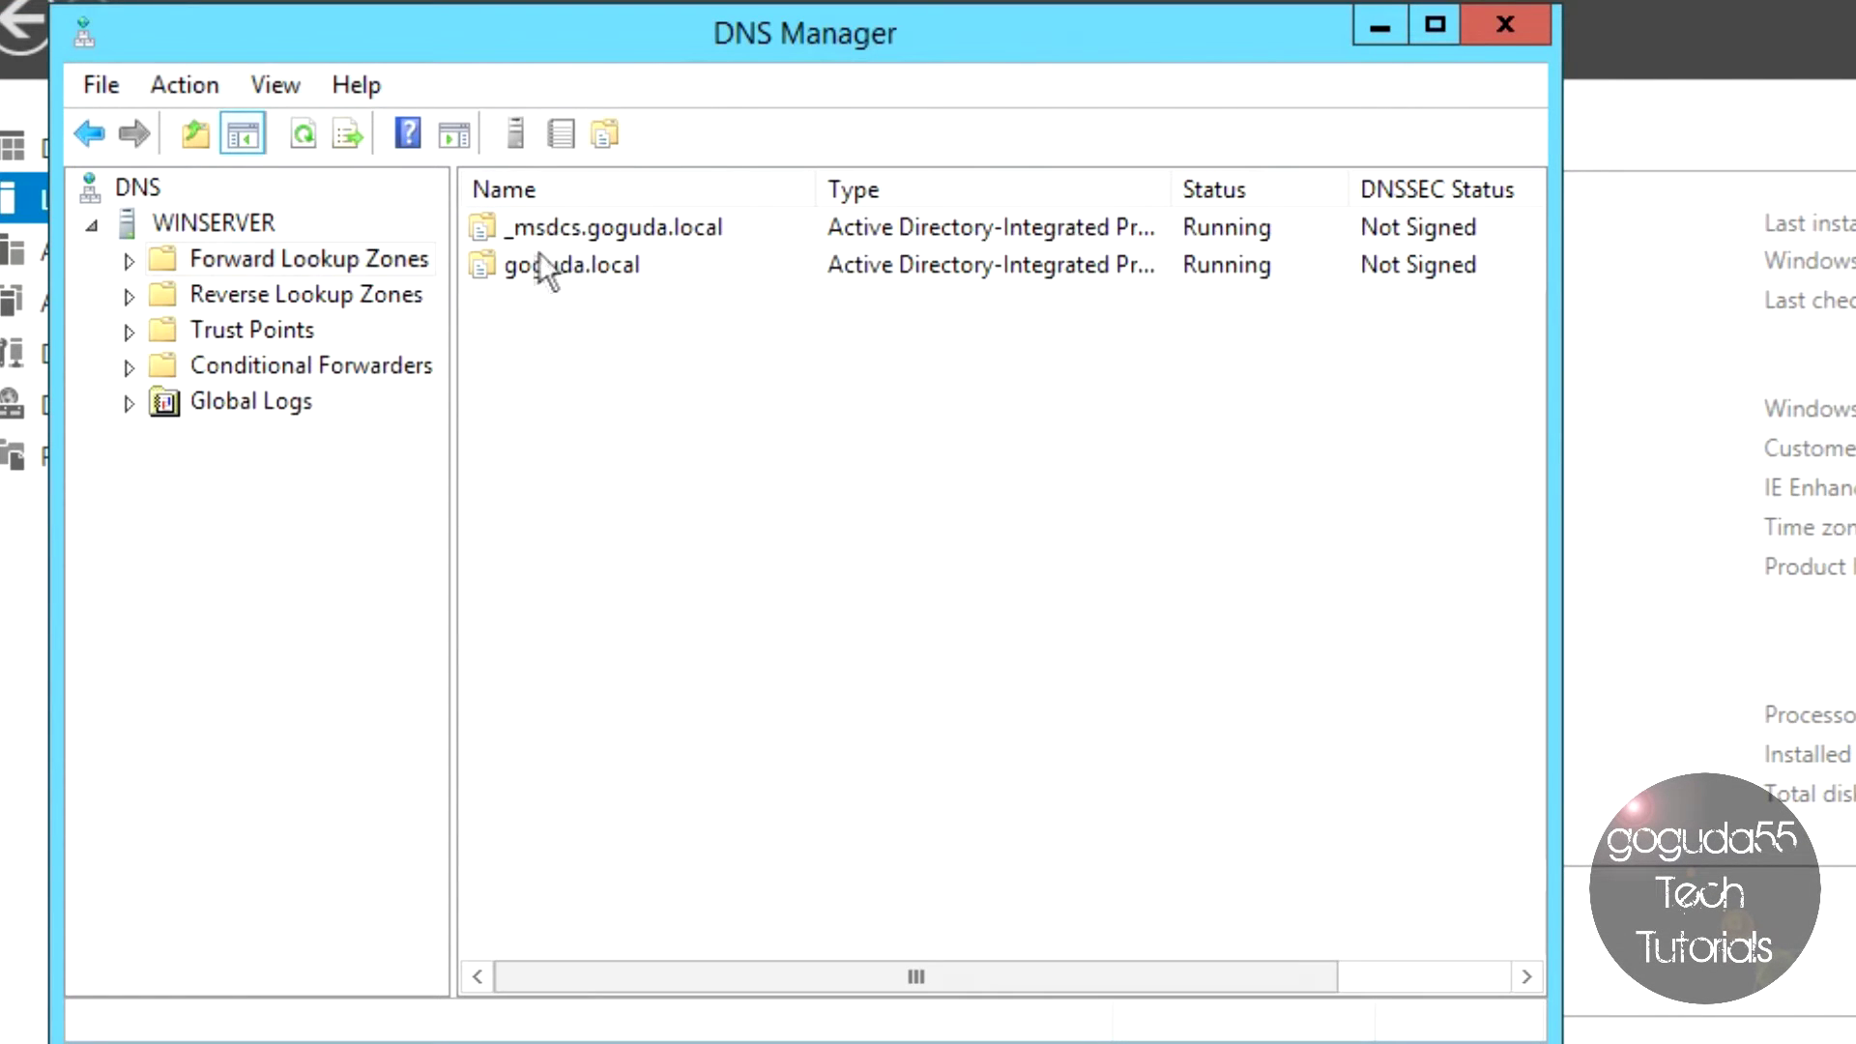
click(128, 260)
click(258, 335)
click(534, 565)
click(666, 544)
click(572, 571)
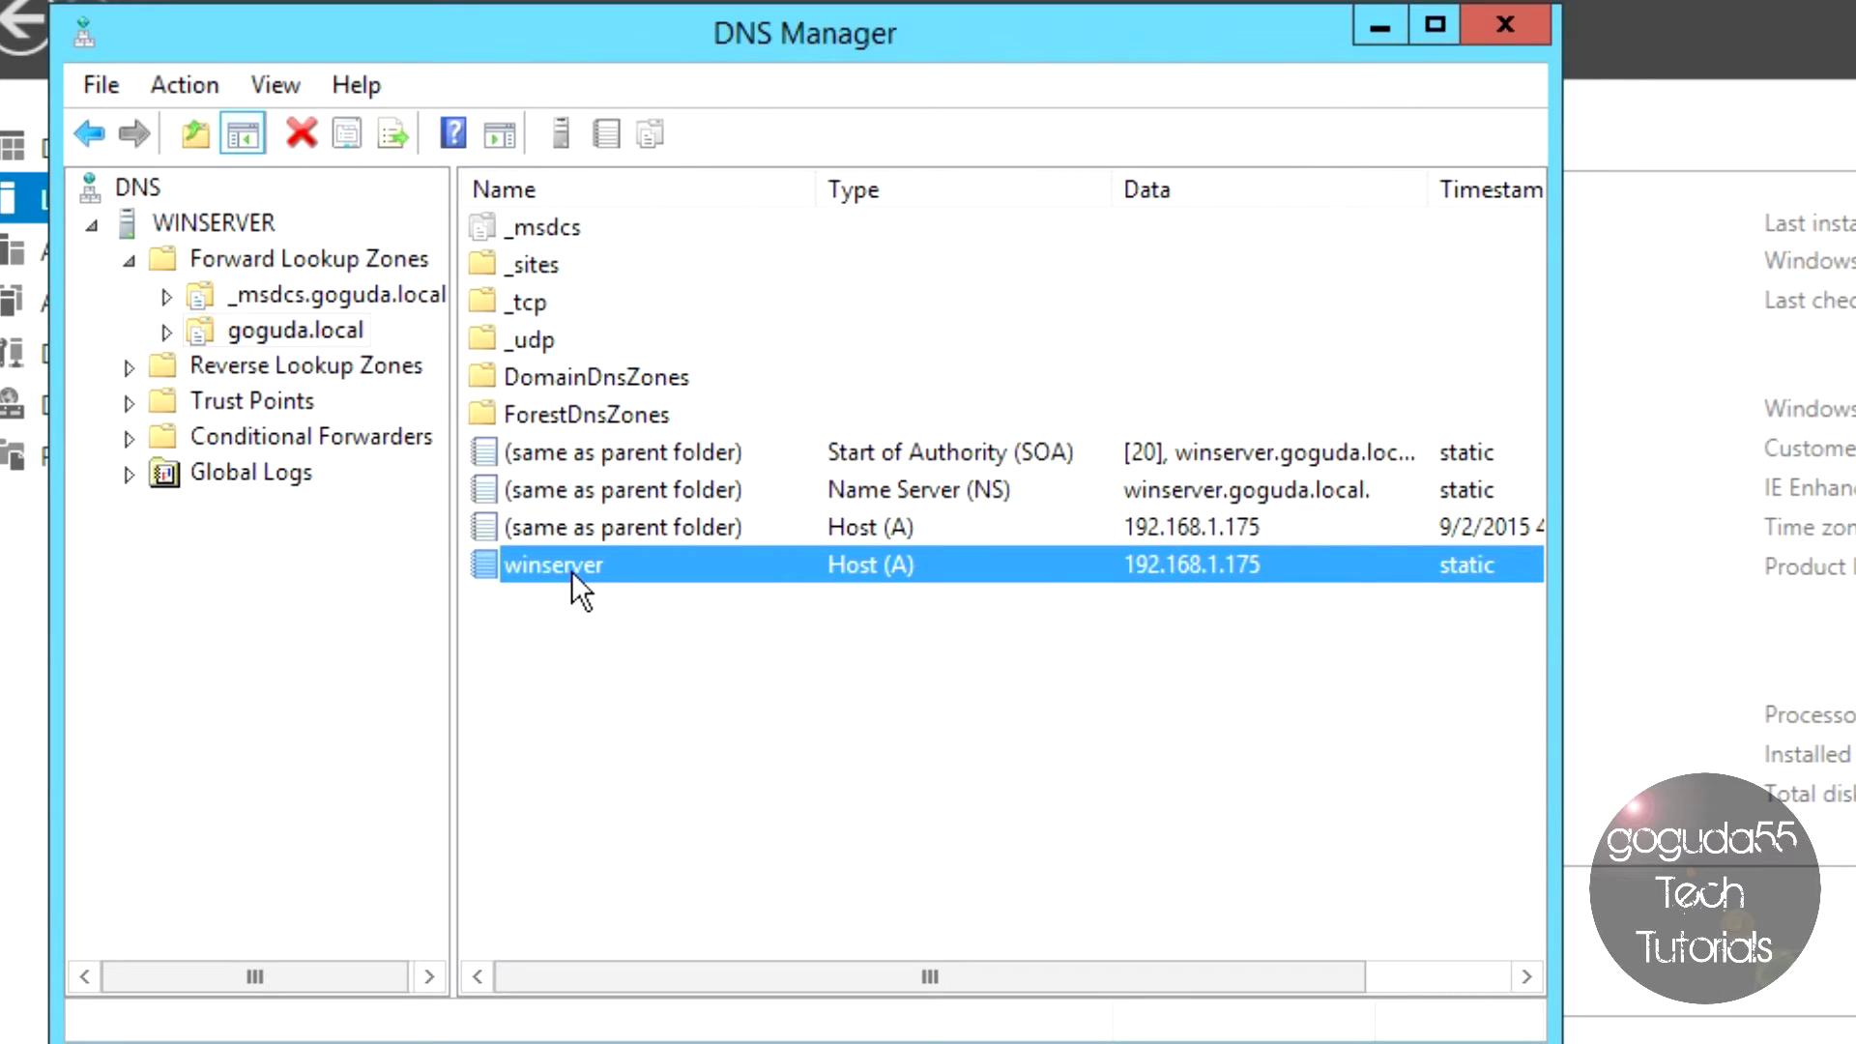
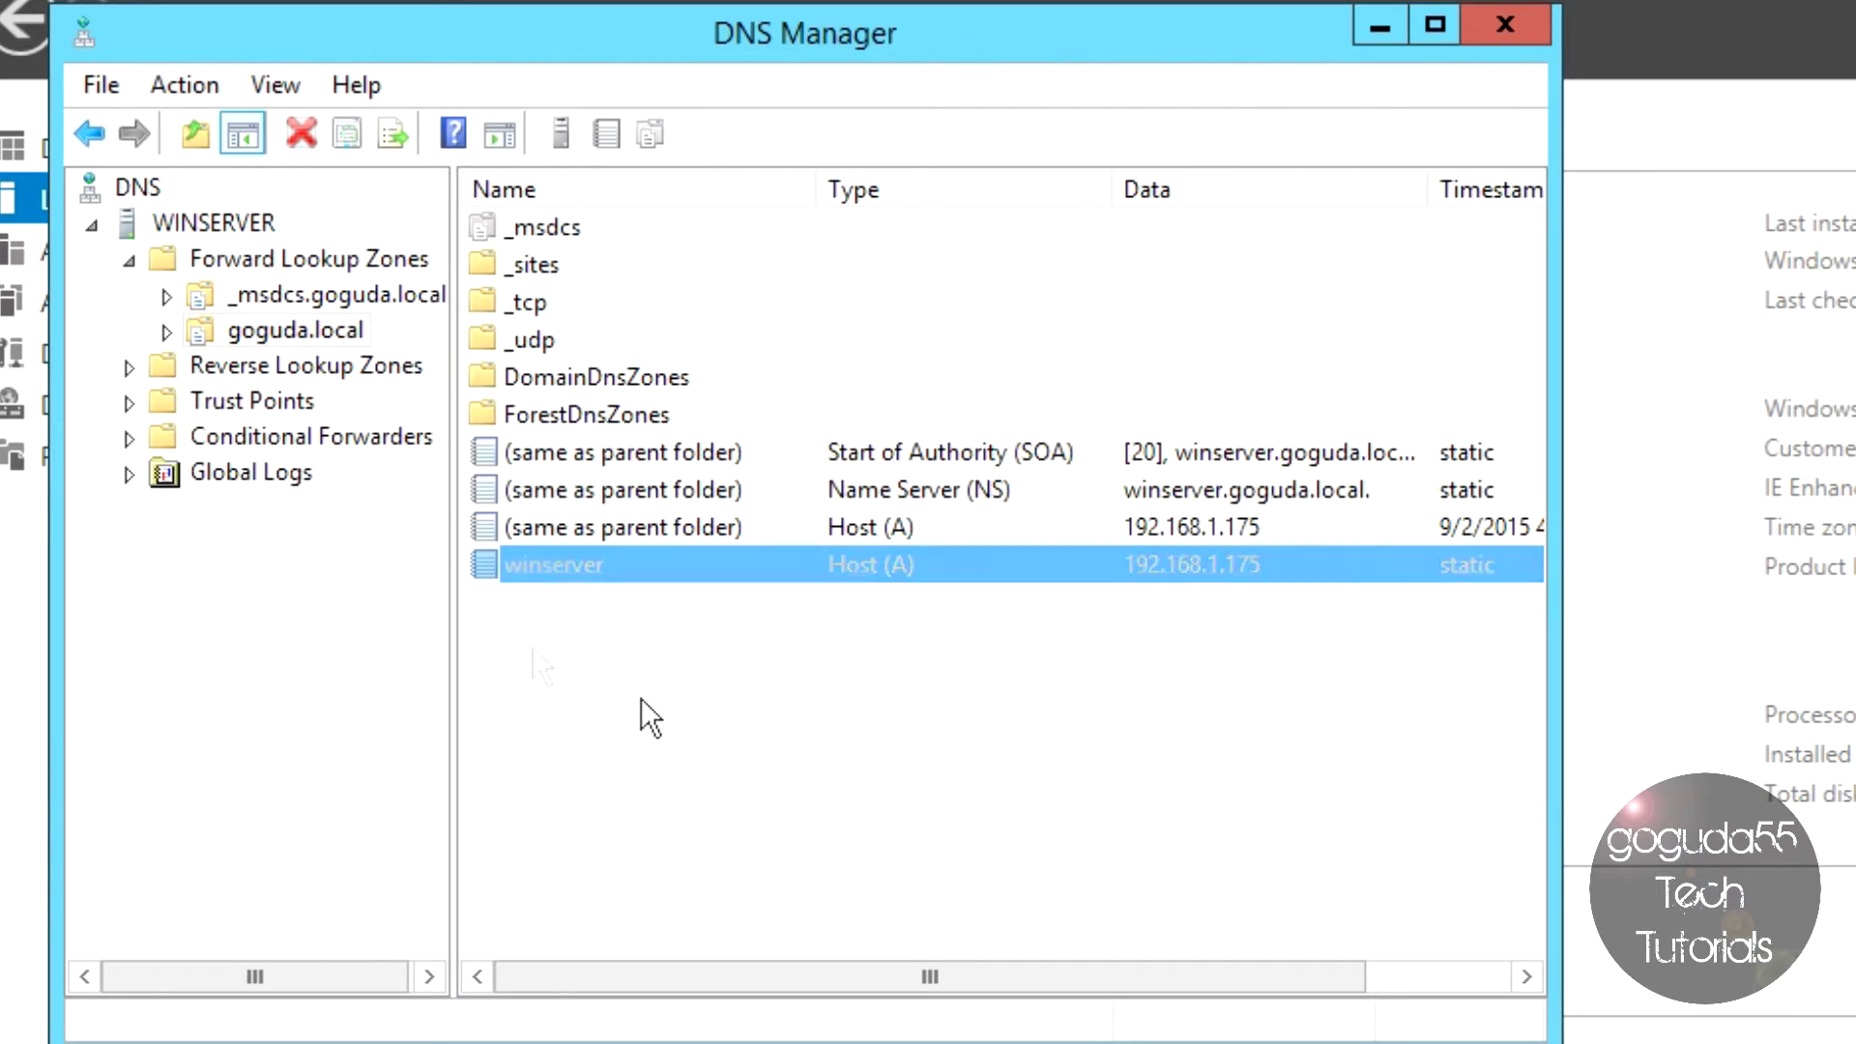
- Inspect the winserver Host (A) record at 192.168.1.175 in the goguda.local zone
click(573, 578)
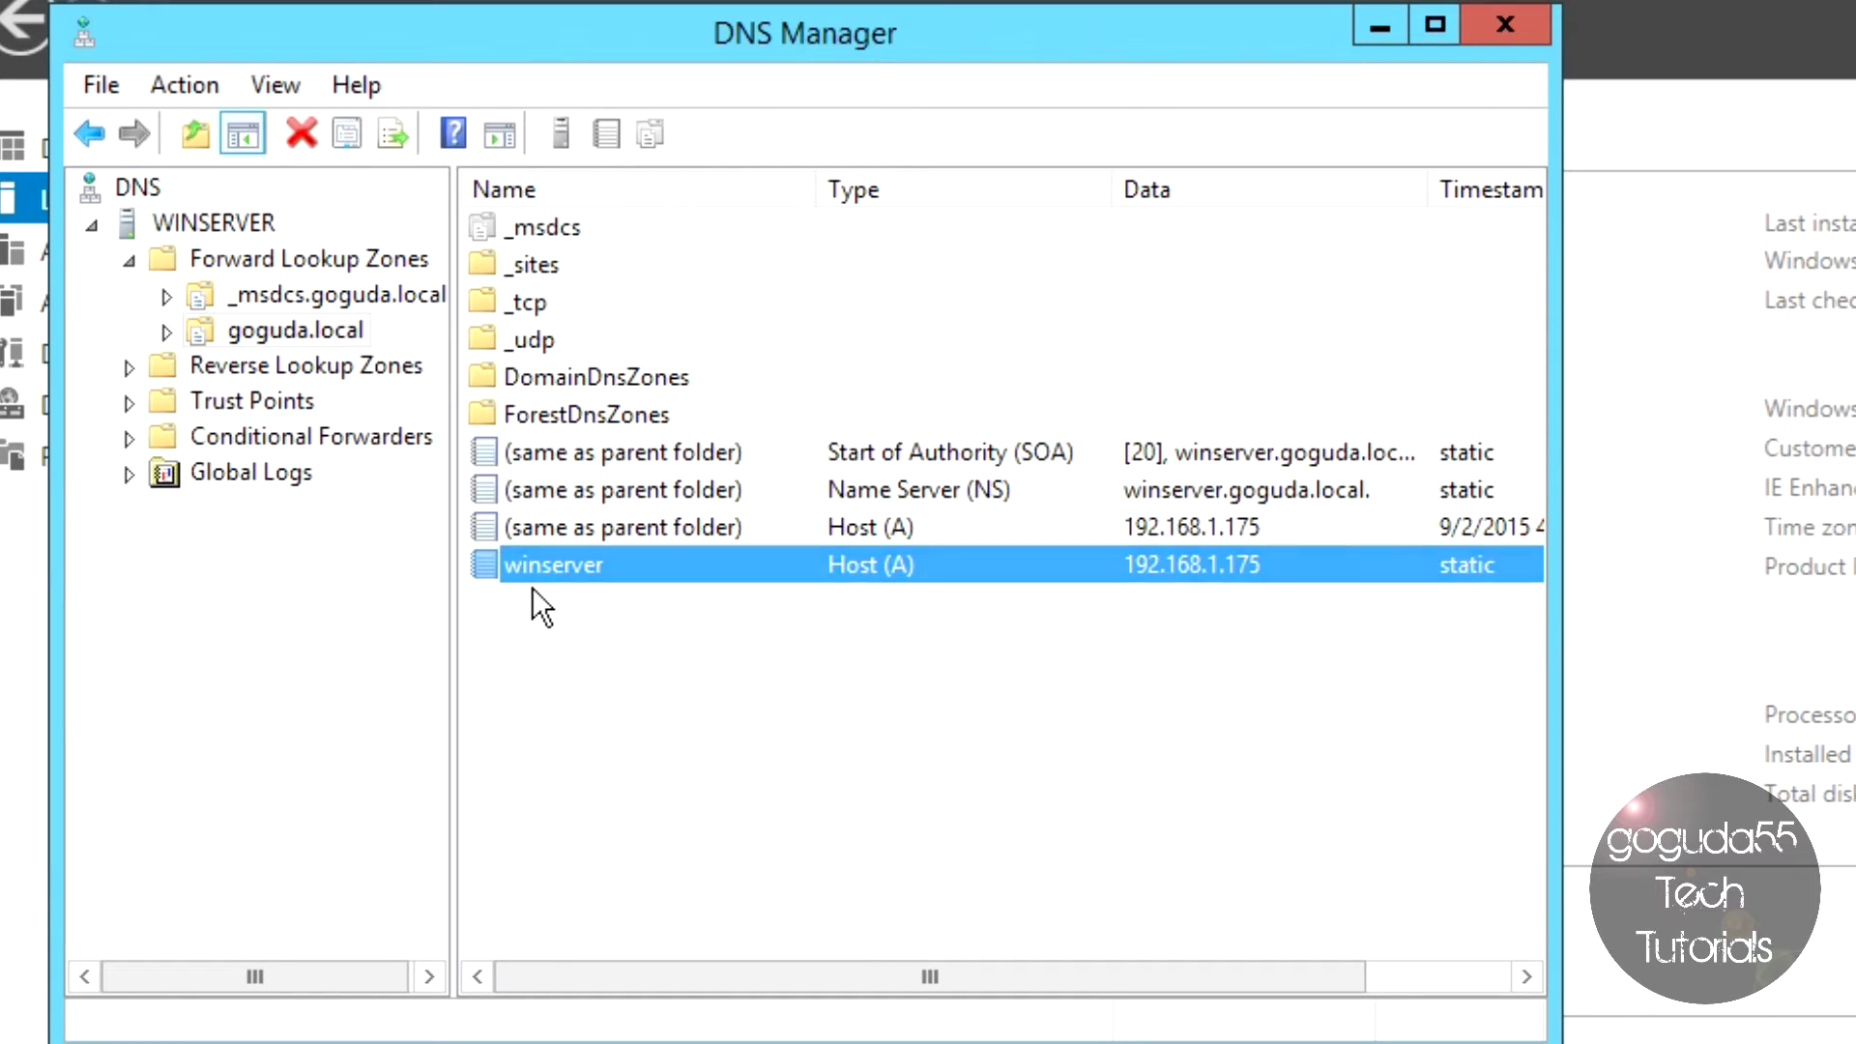
click(531, 589)
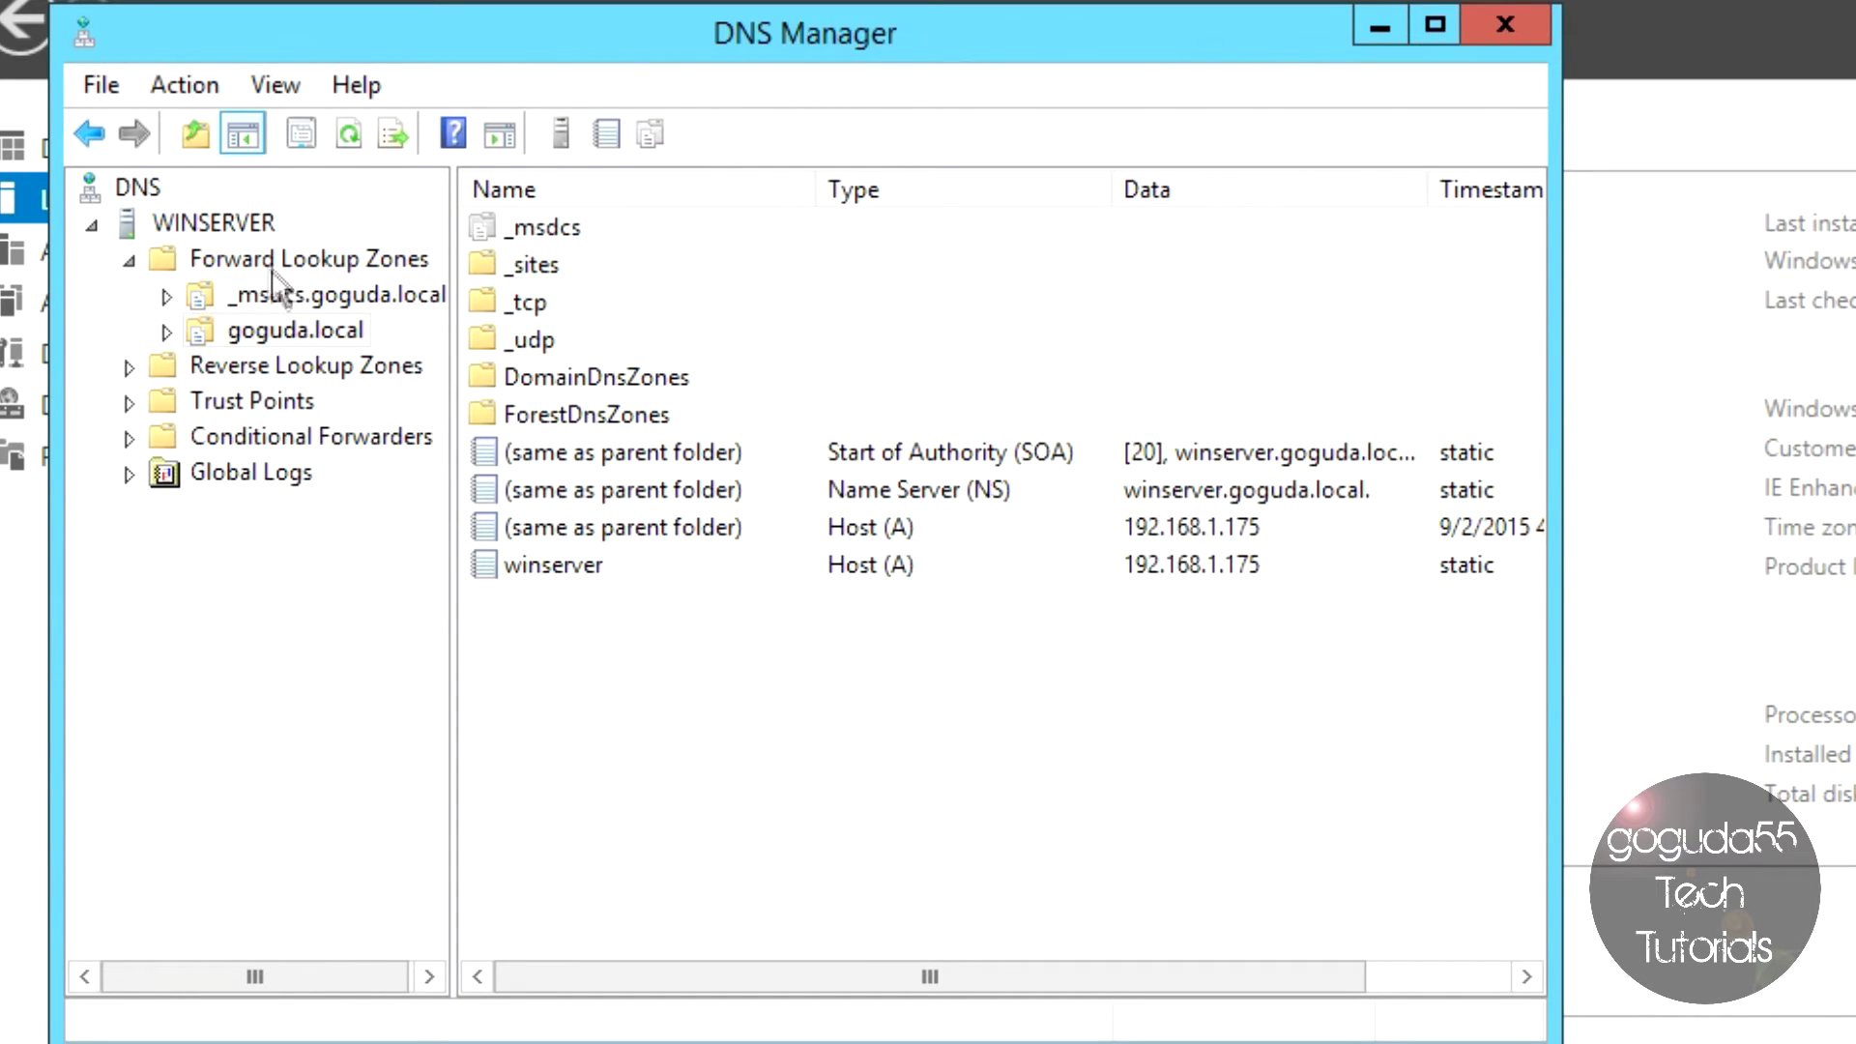
- Open the WINSERVER DNS server's Properties at the Forwarders tab, showing forwarder 8.8.8.8
click(199, 222)
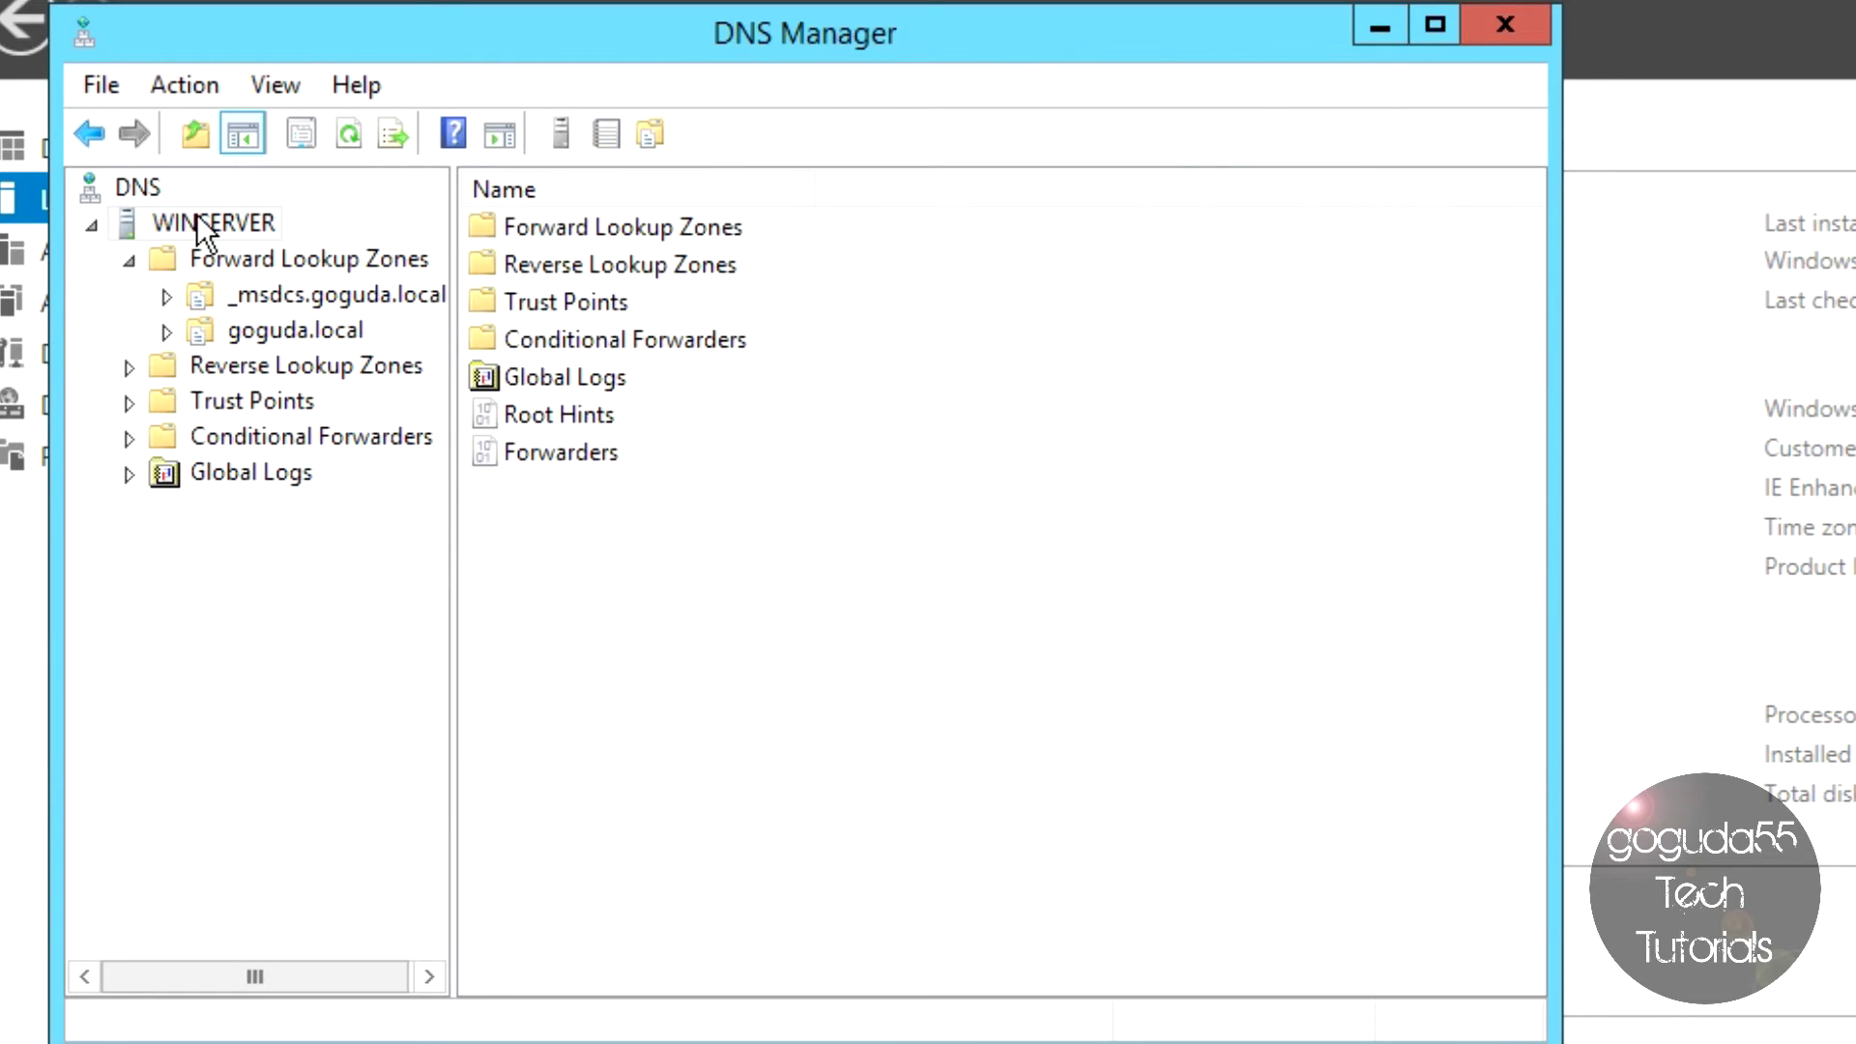
click(190, 89)
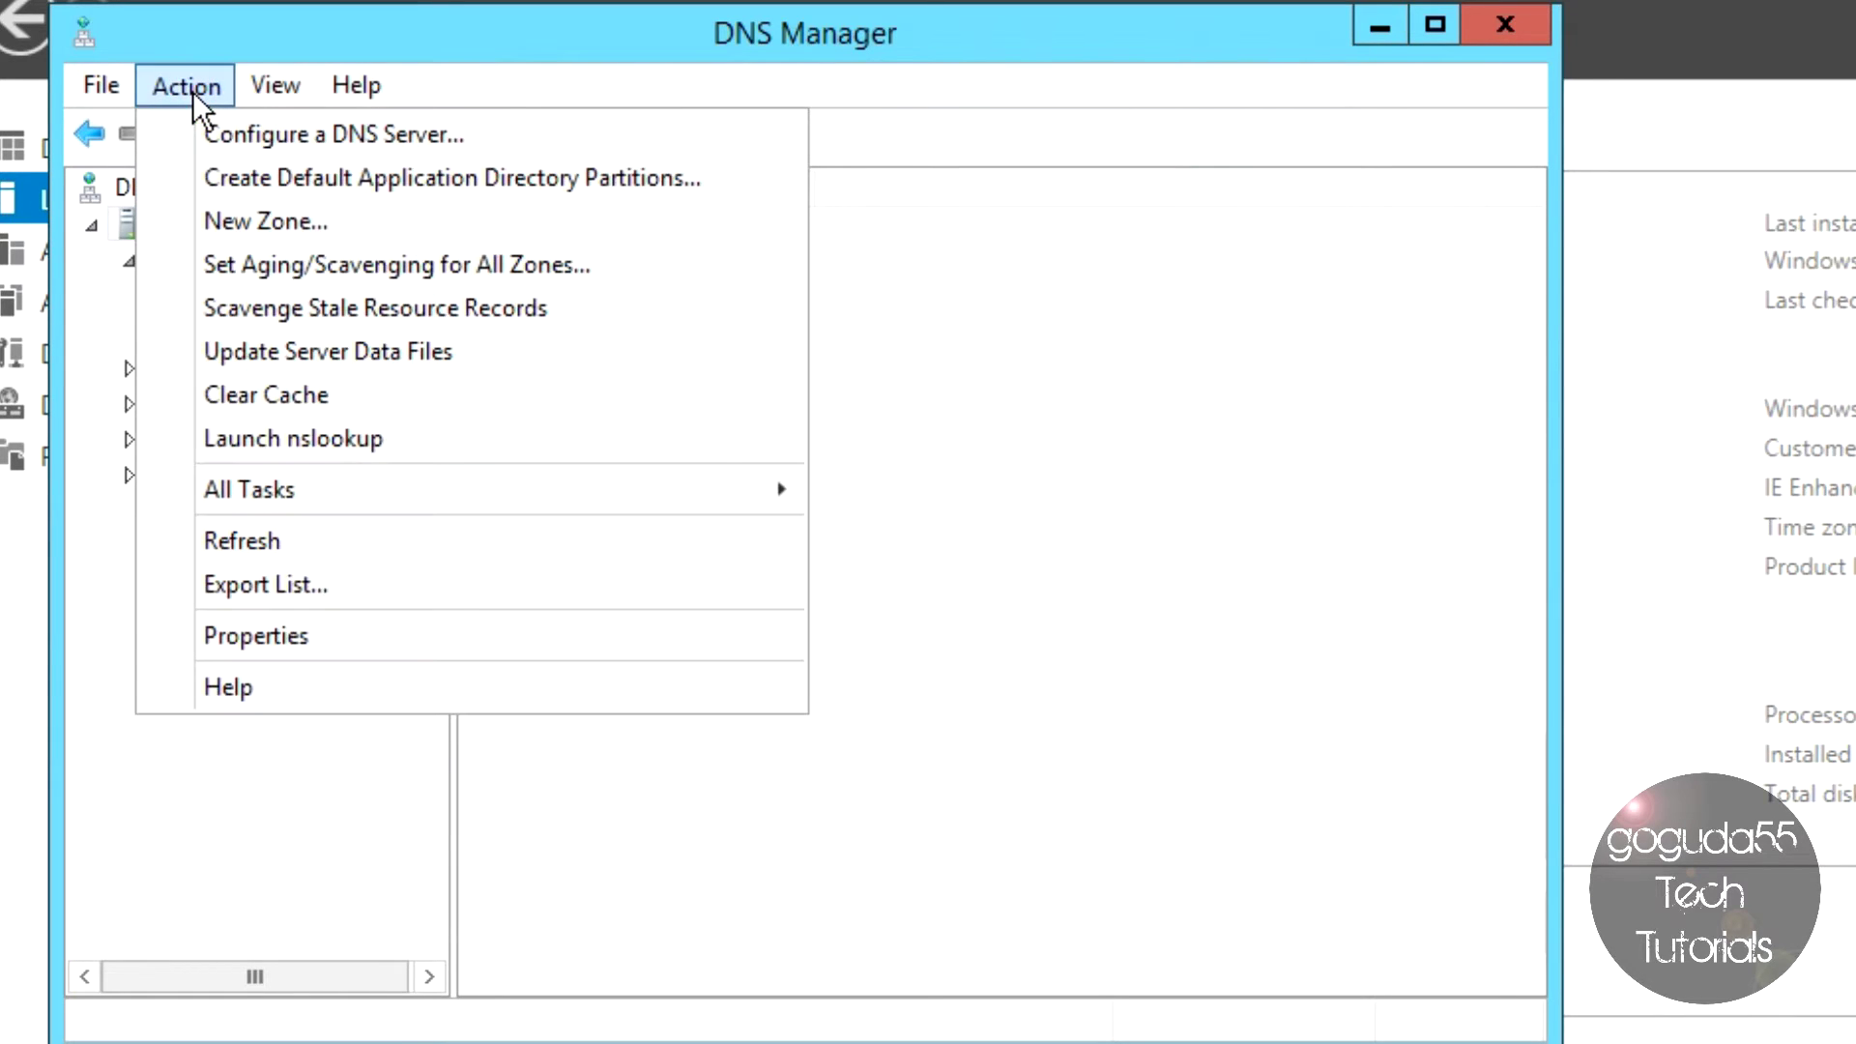
click(274, 630)
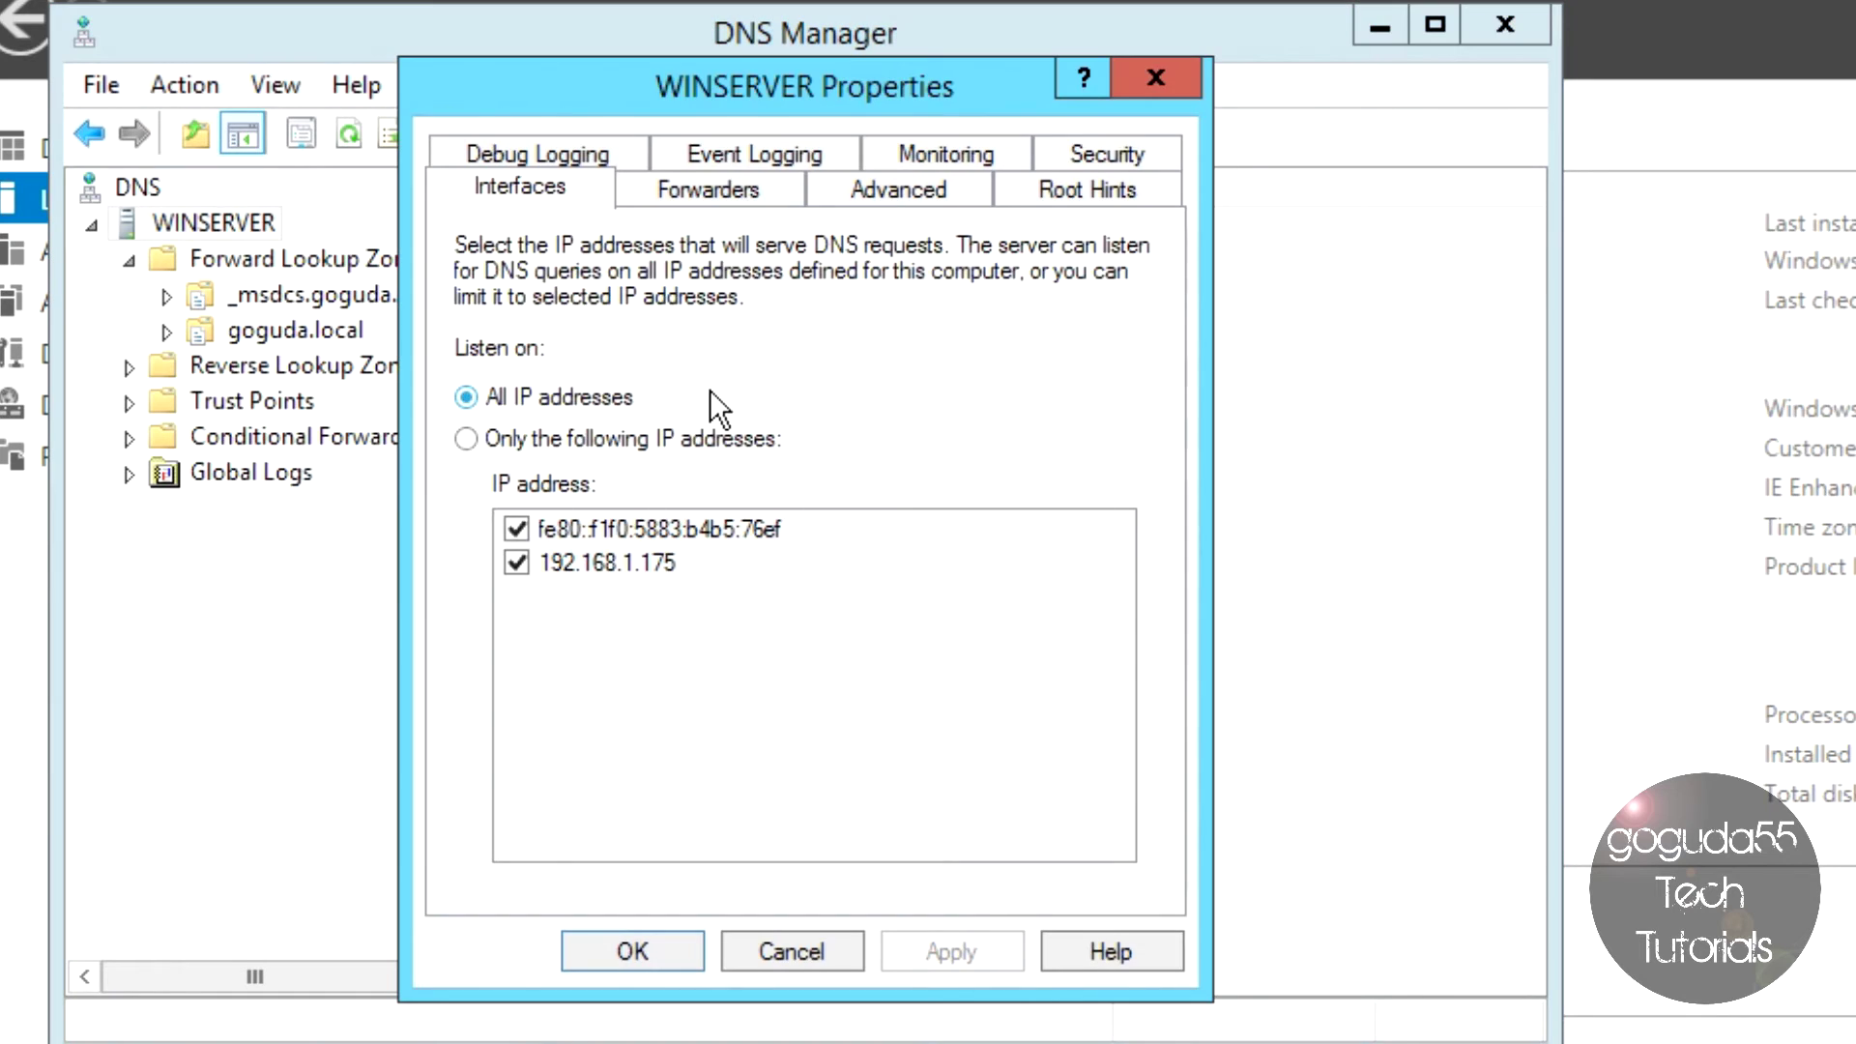
click(736, 190)
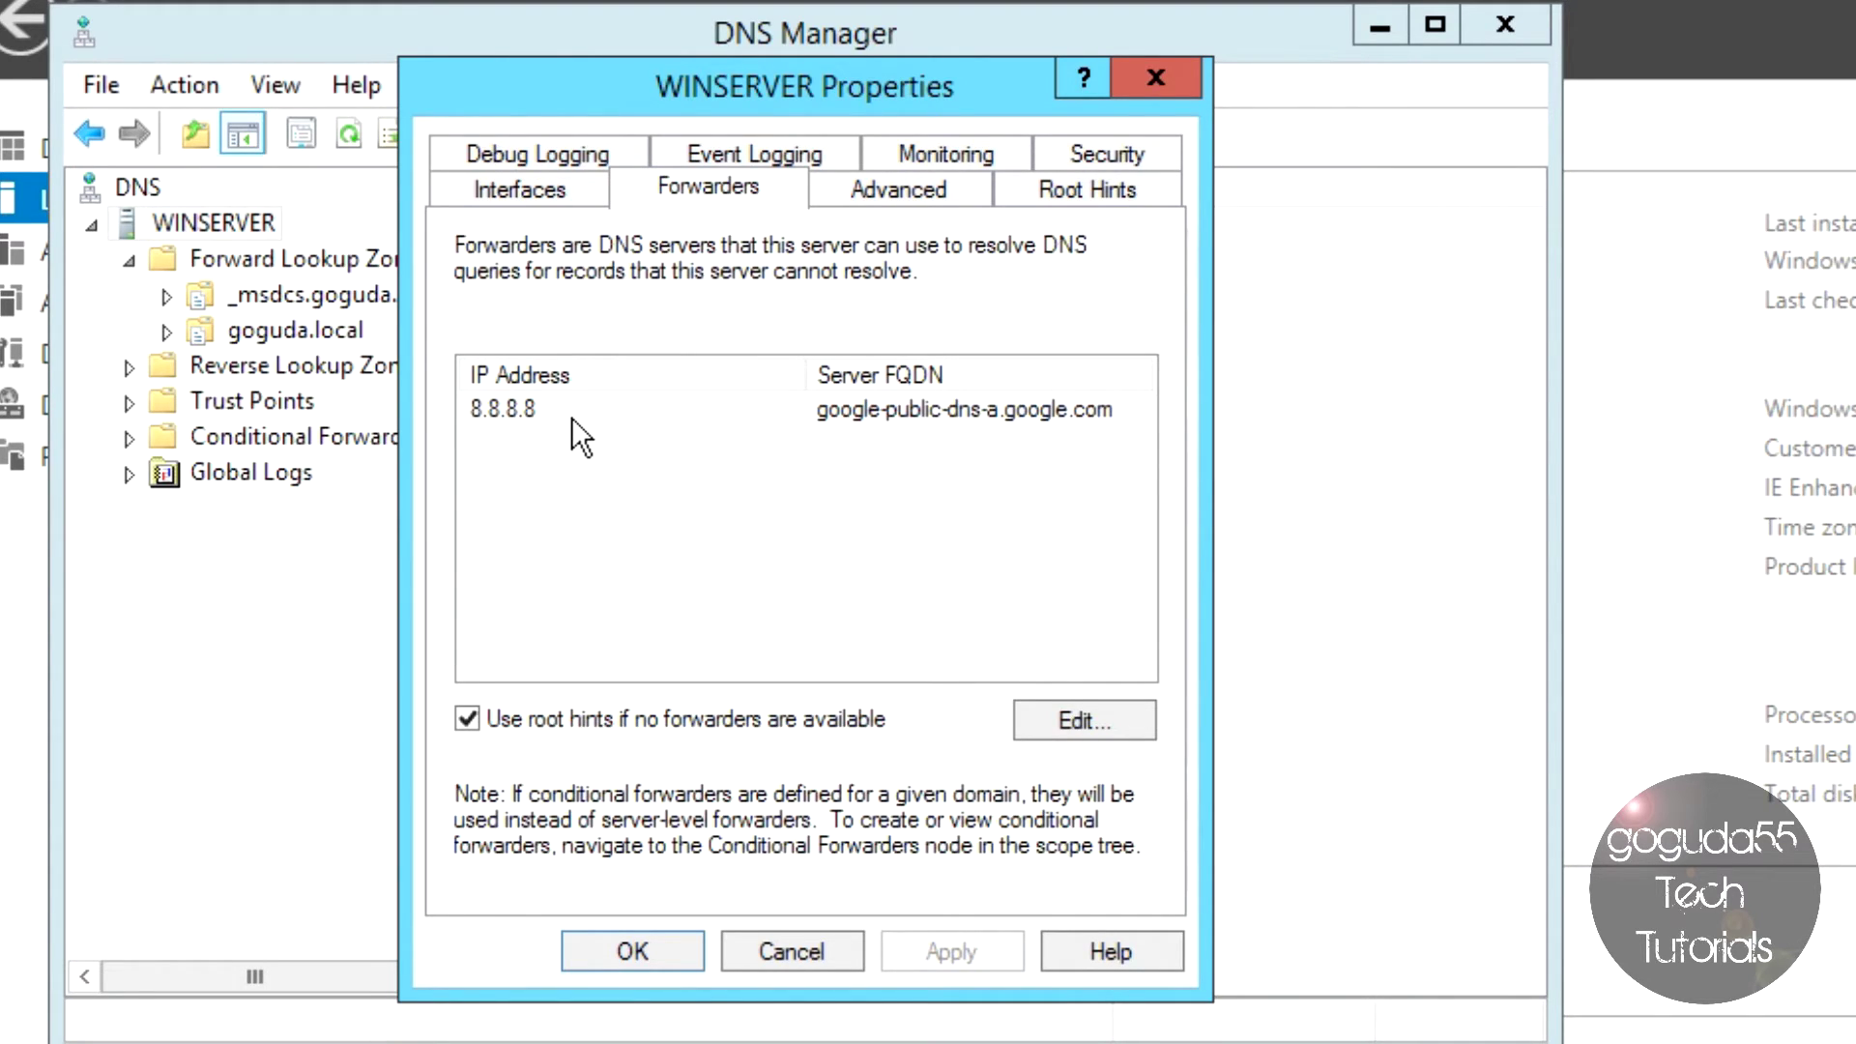
- Add 8.8.4.4 as a second DNS forwarder and apply the WINSERVER properties
click(1035, 716)
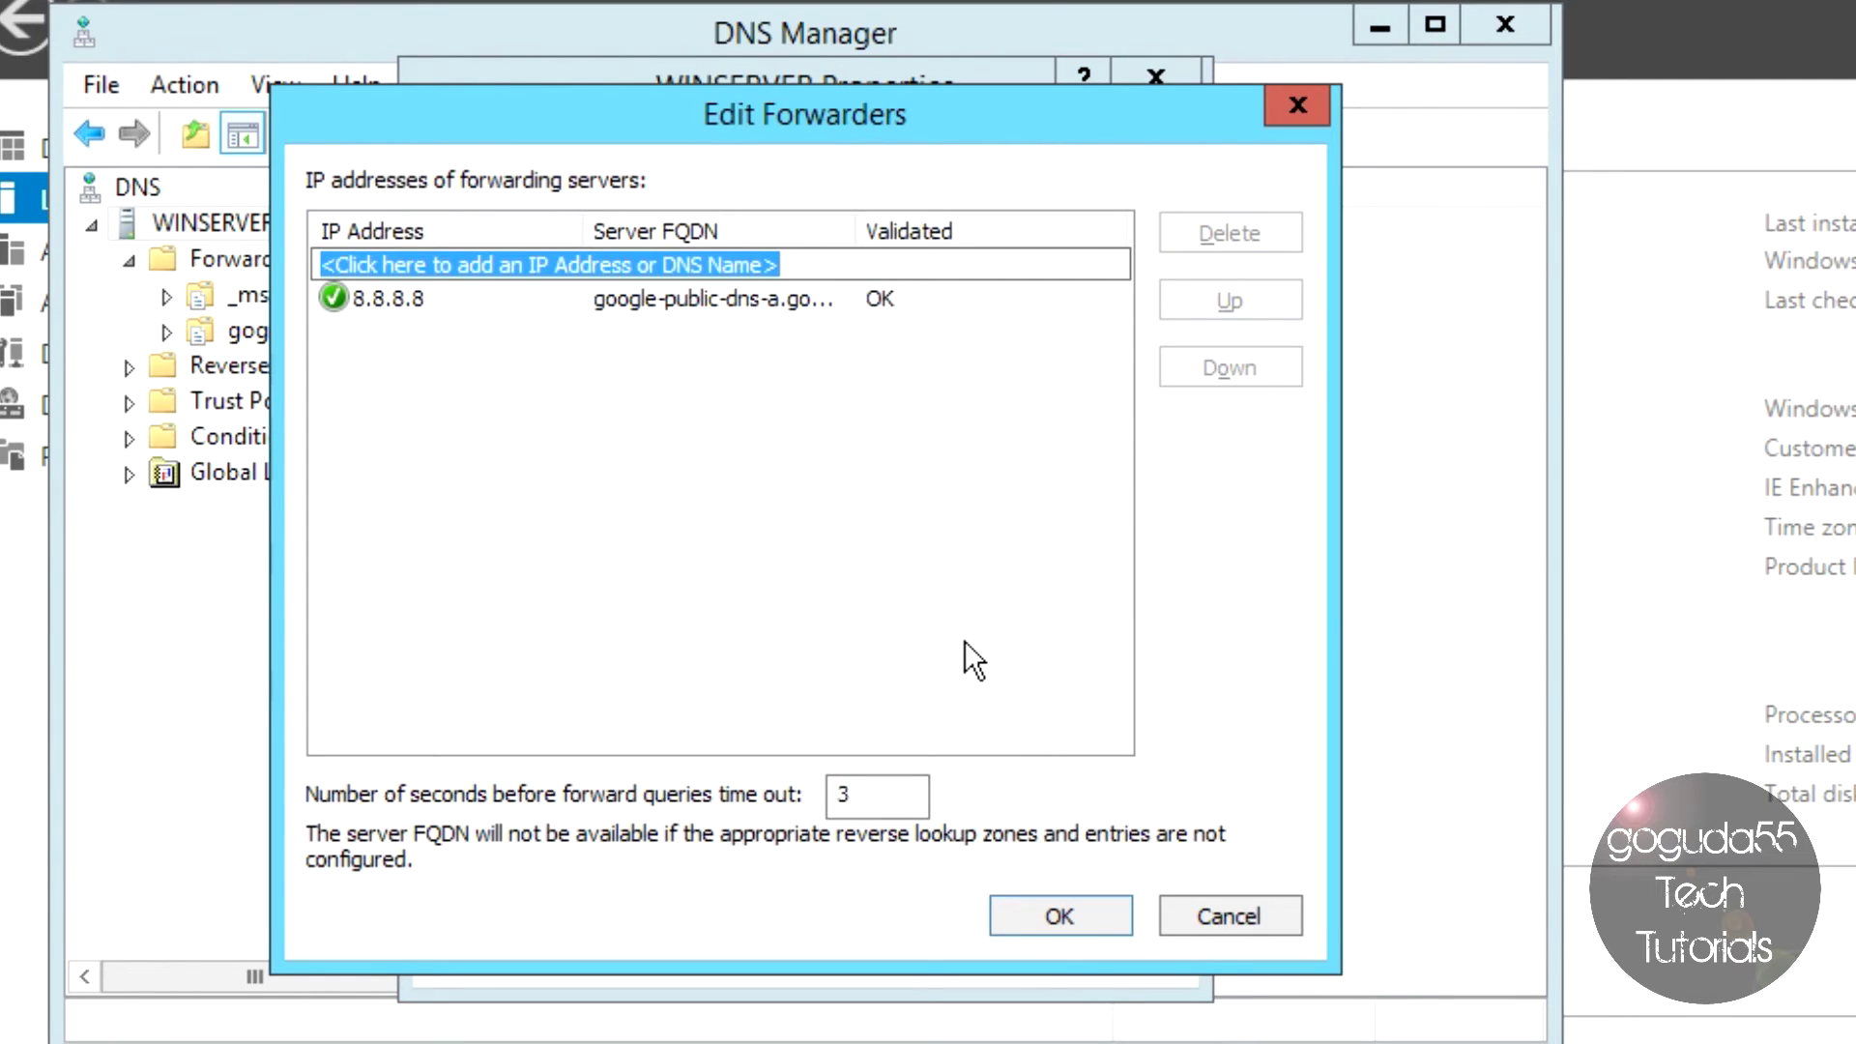
text(8)
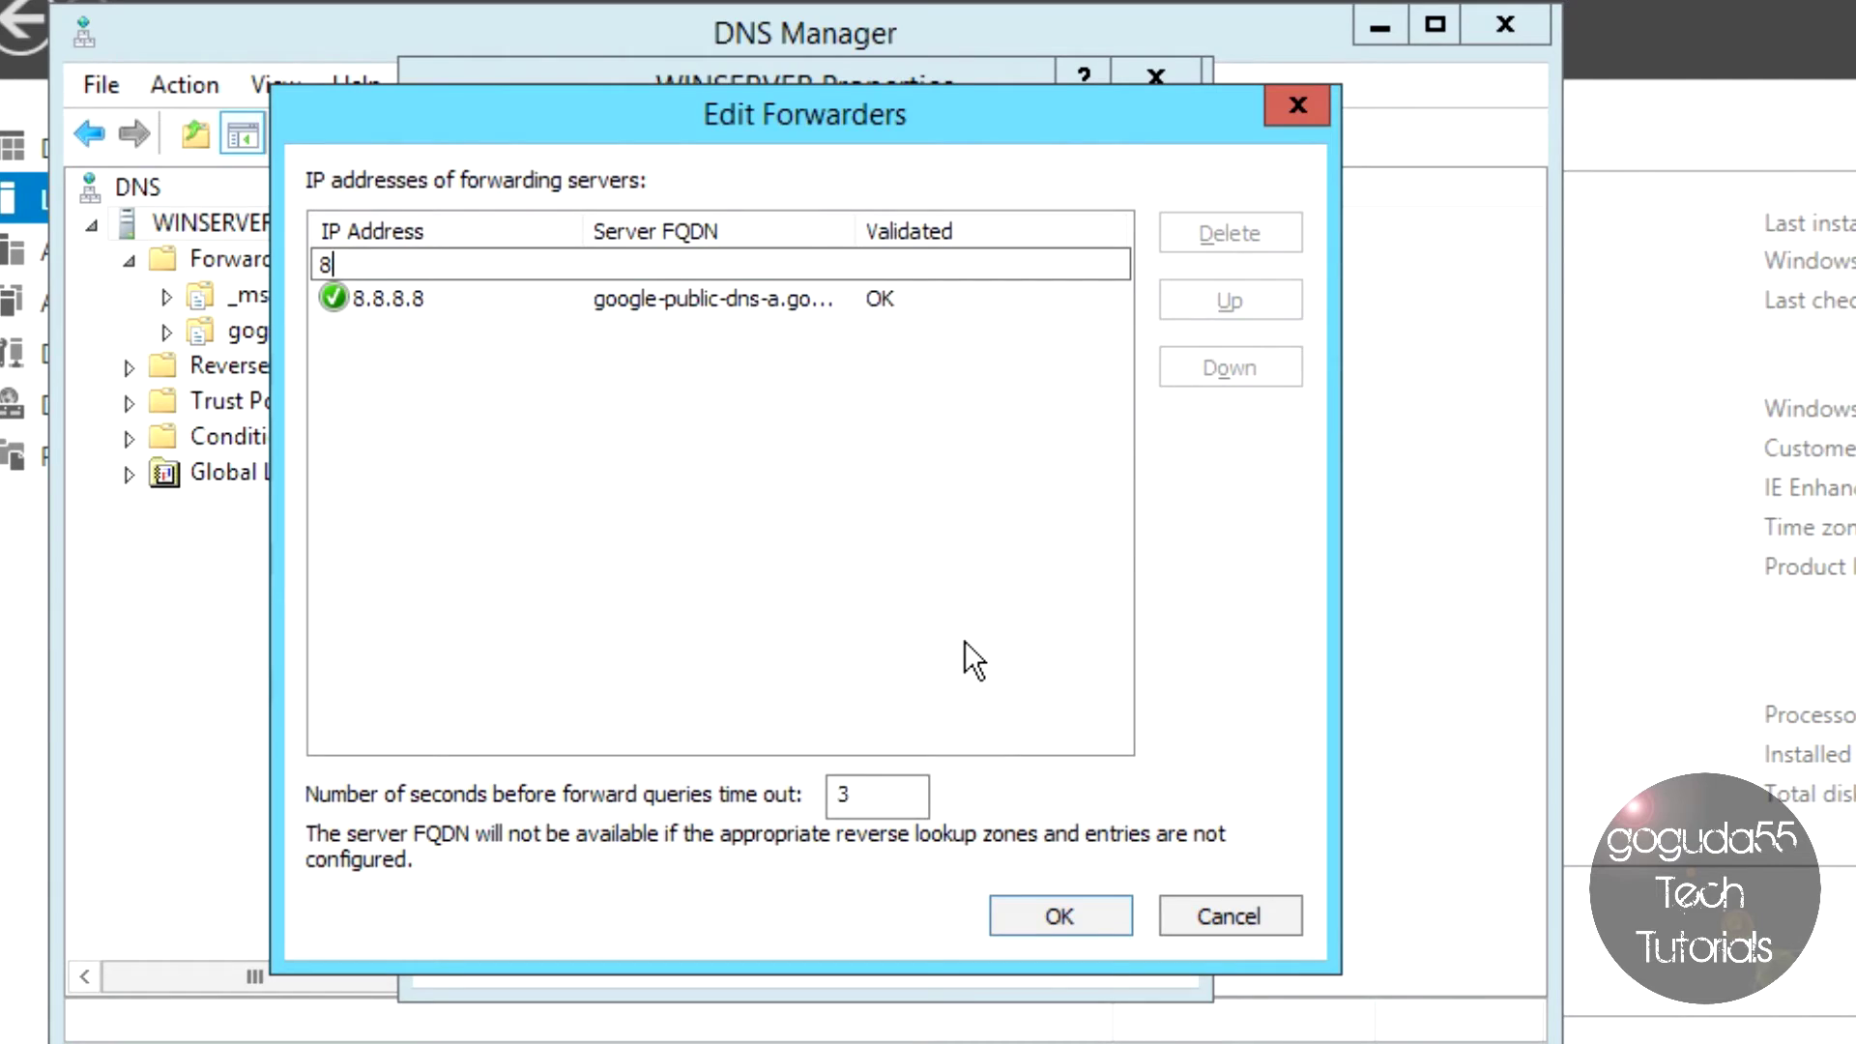
text(.8.4.4)
key(Return)
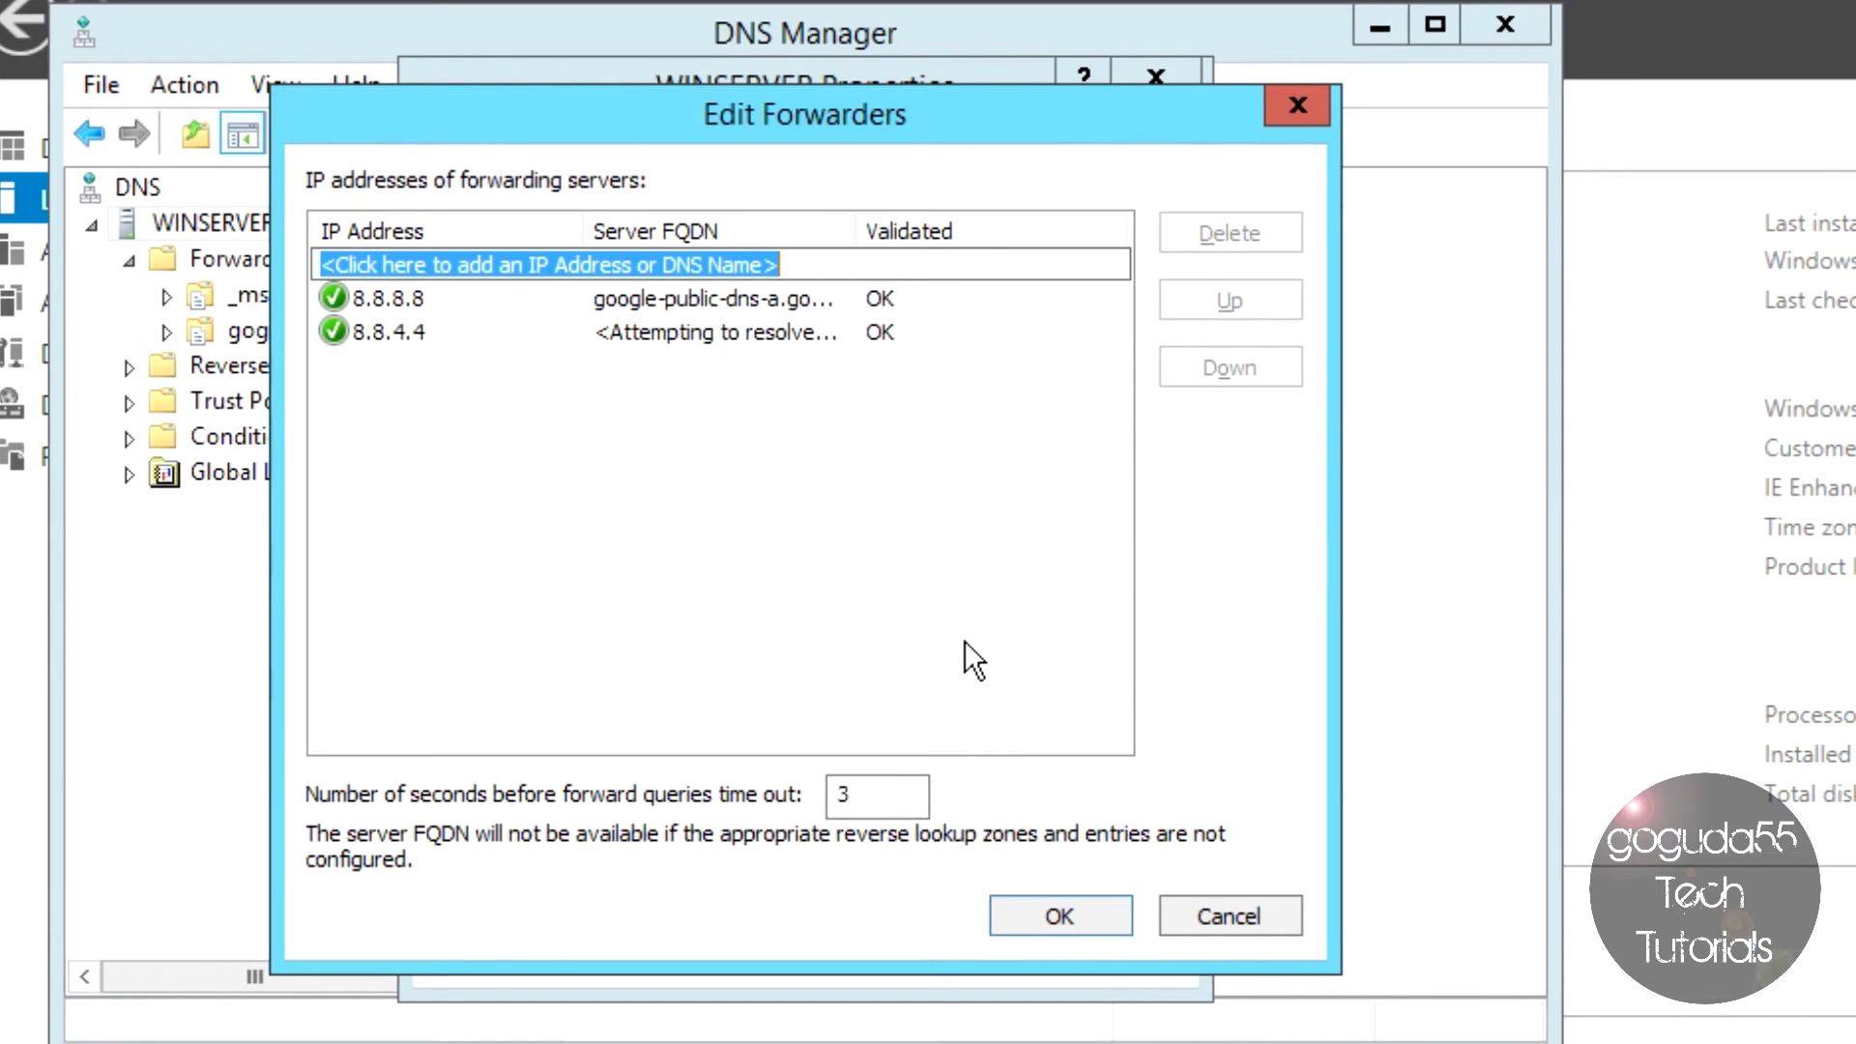
click(1057, 914)
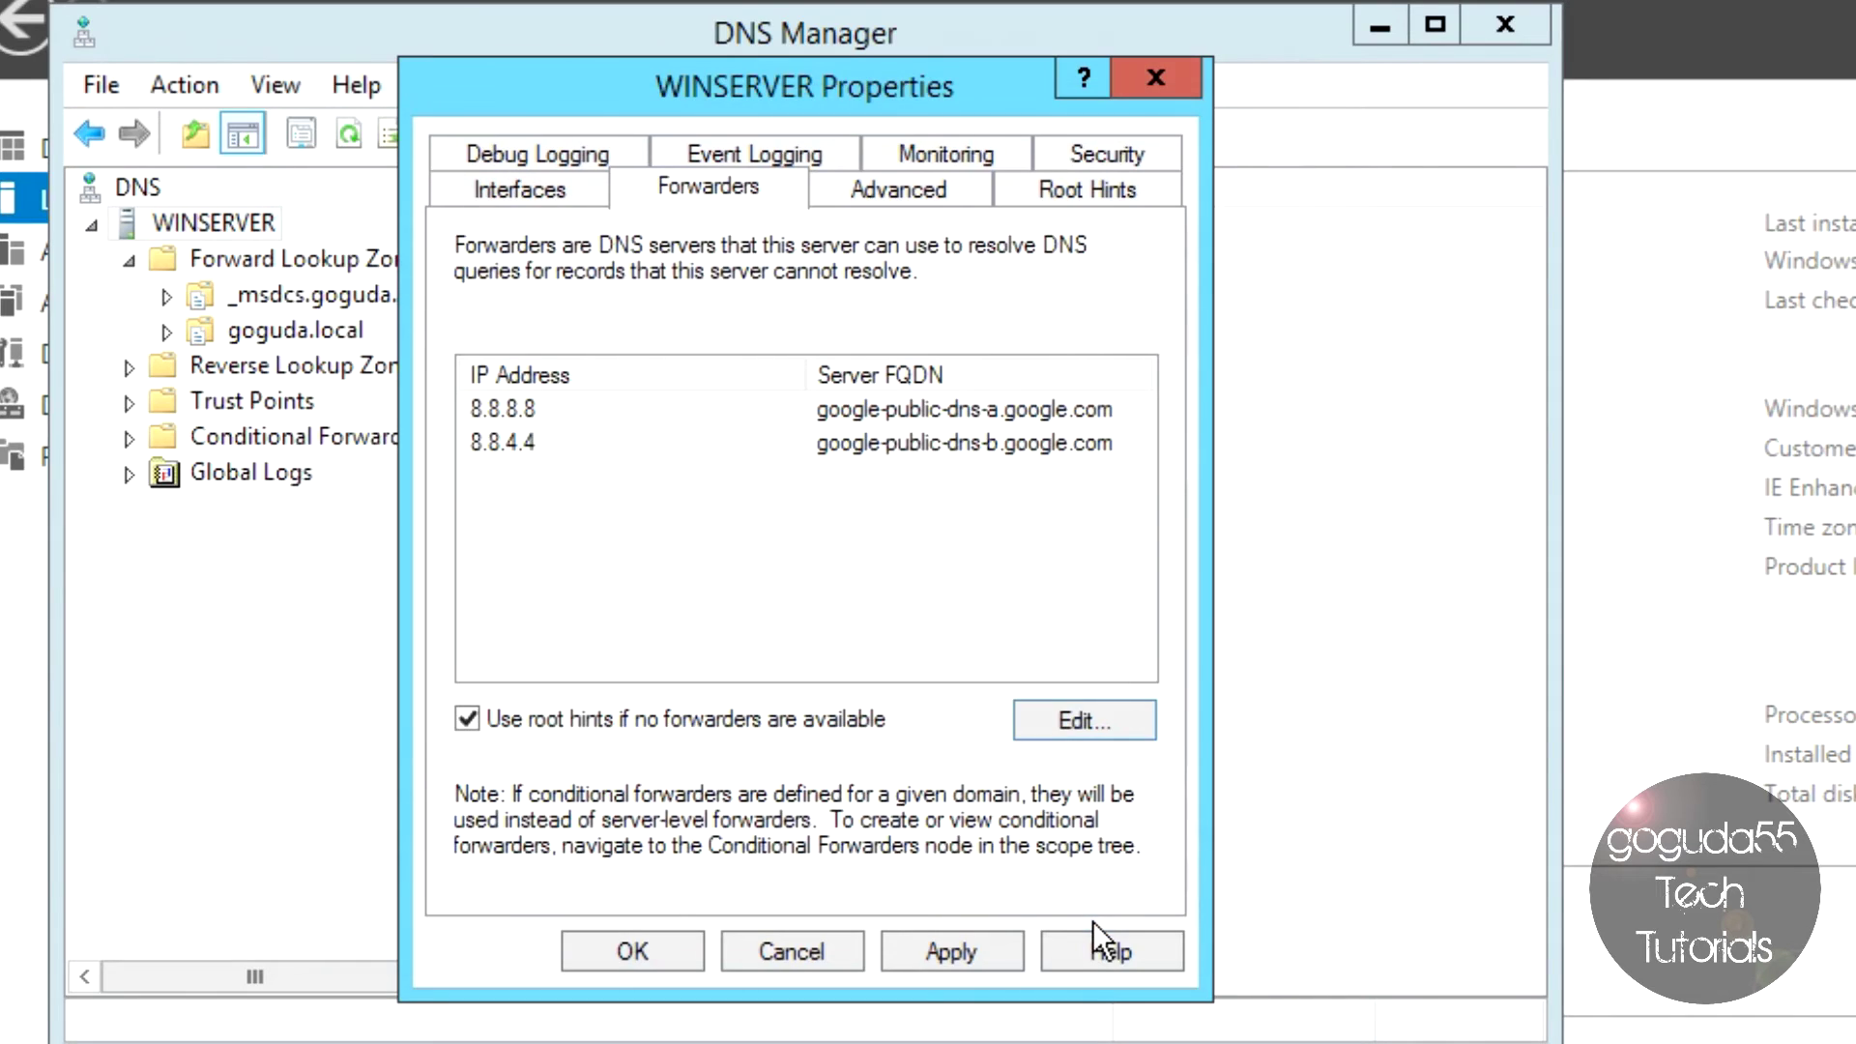
click(928, 957)
click(603, 952)
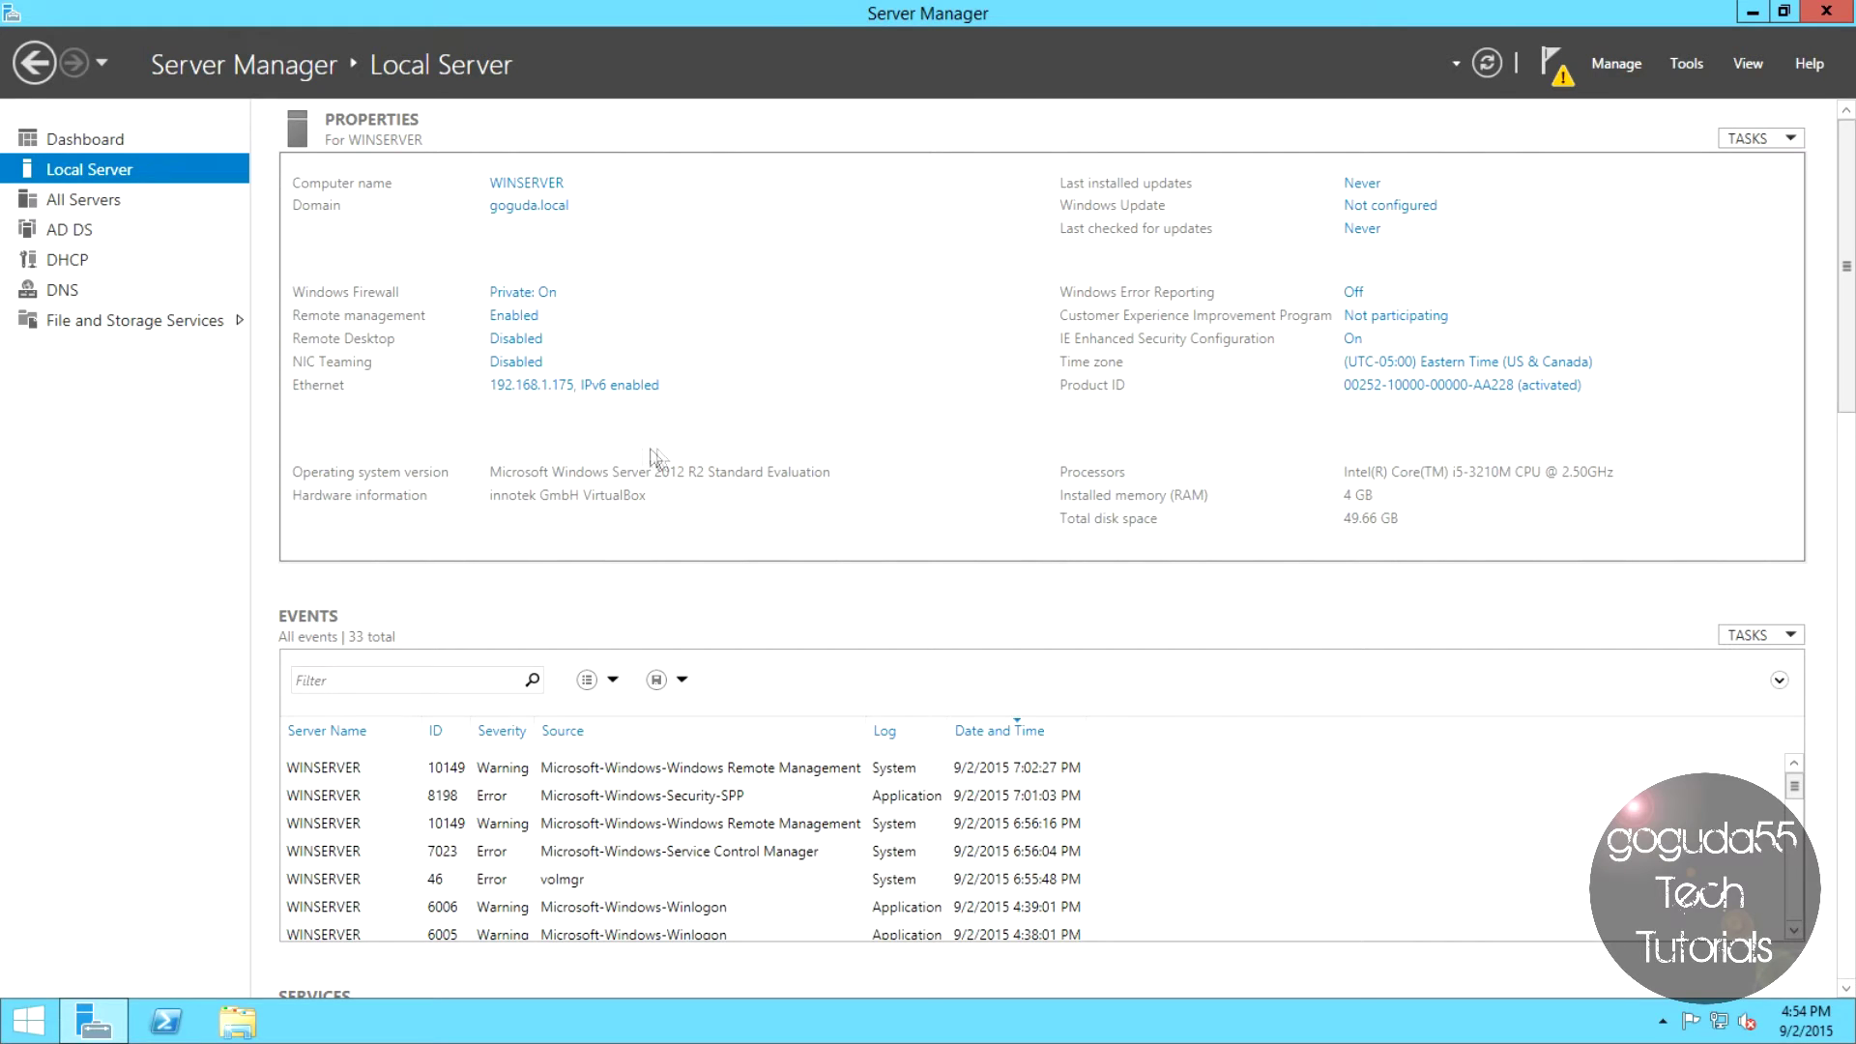
- Open Server Manager's Tools menu from the Local Server page
click(1686, 63)
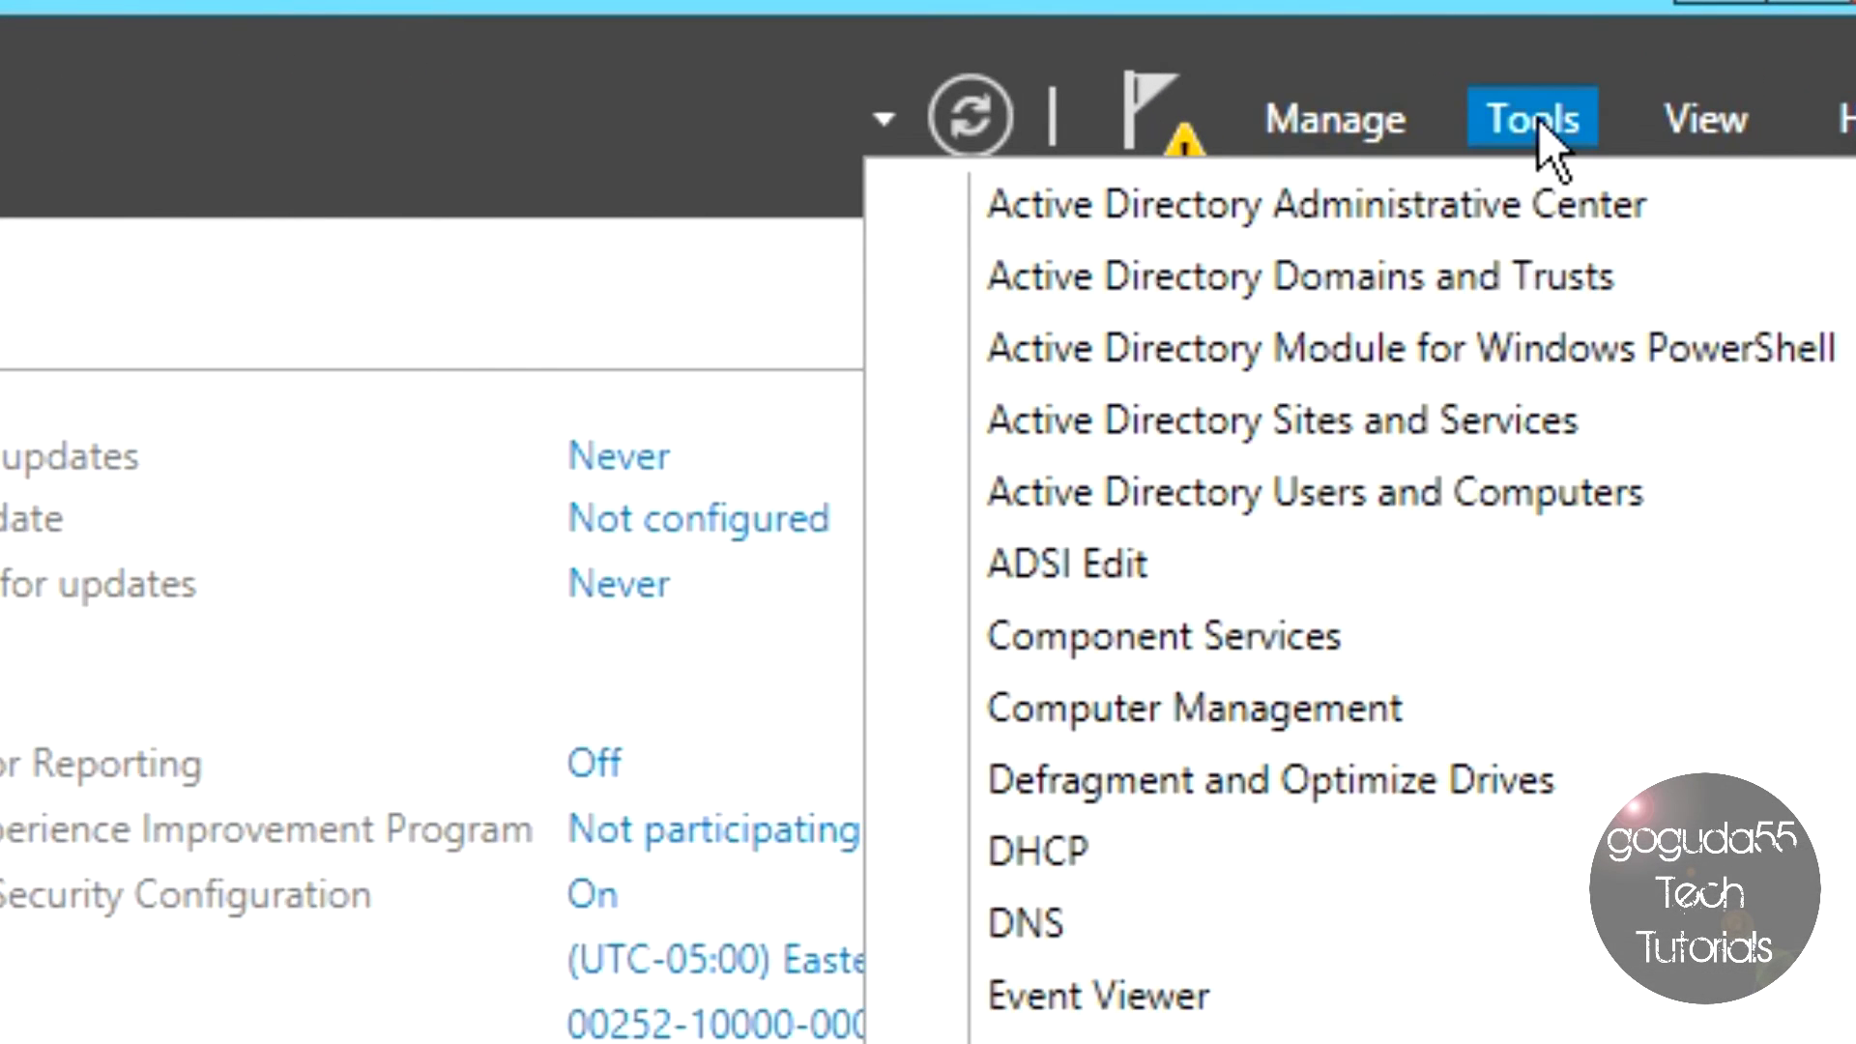
- Launch the DHCP console, enlarge it, and expand winserver.goguda.local down to its IPv4 node
click(1262, 859)
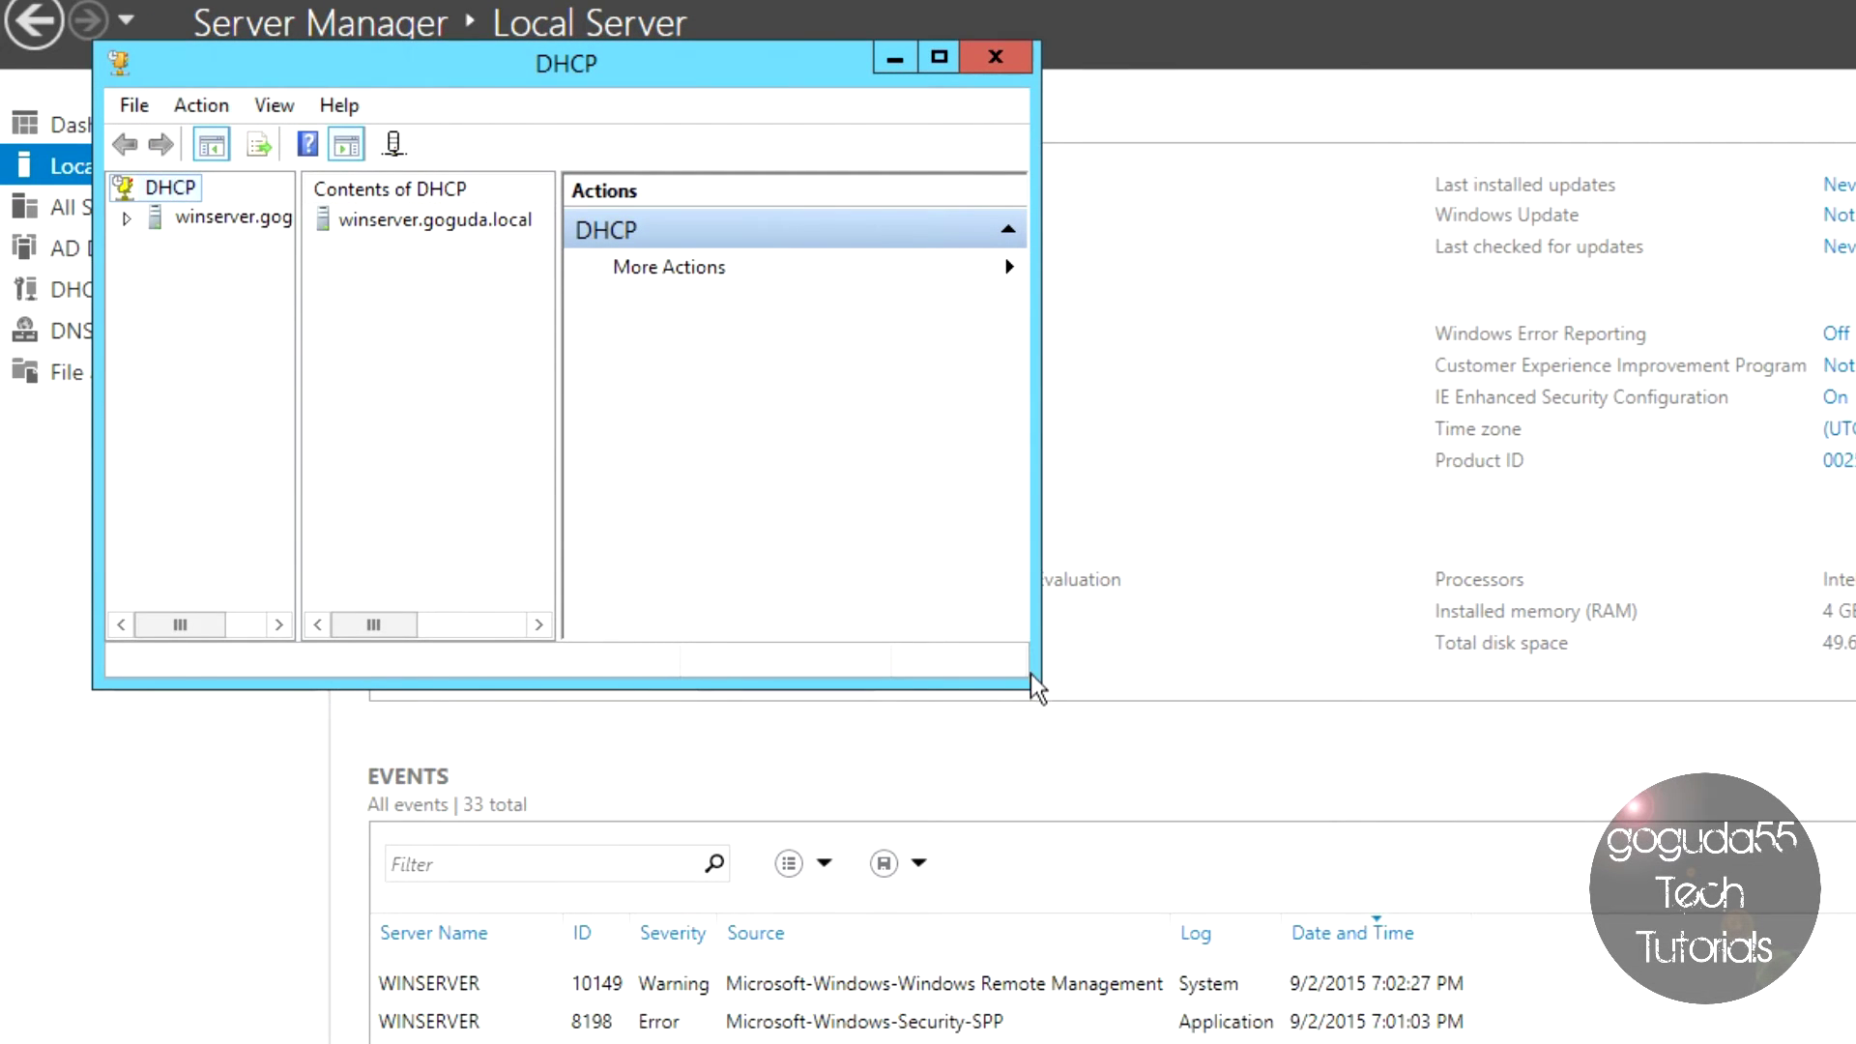
drag(1035, 682, 1678, 1008)
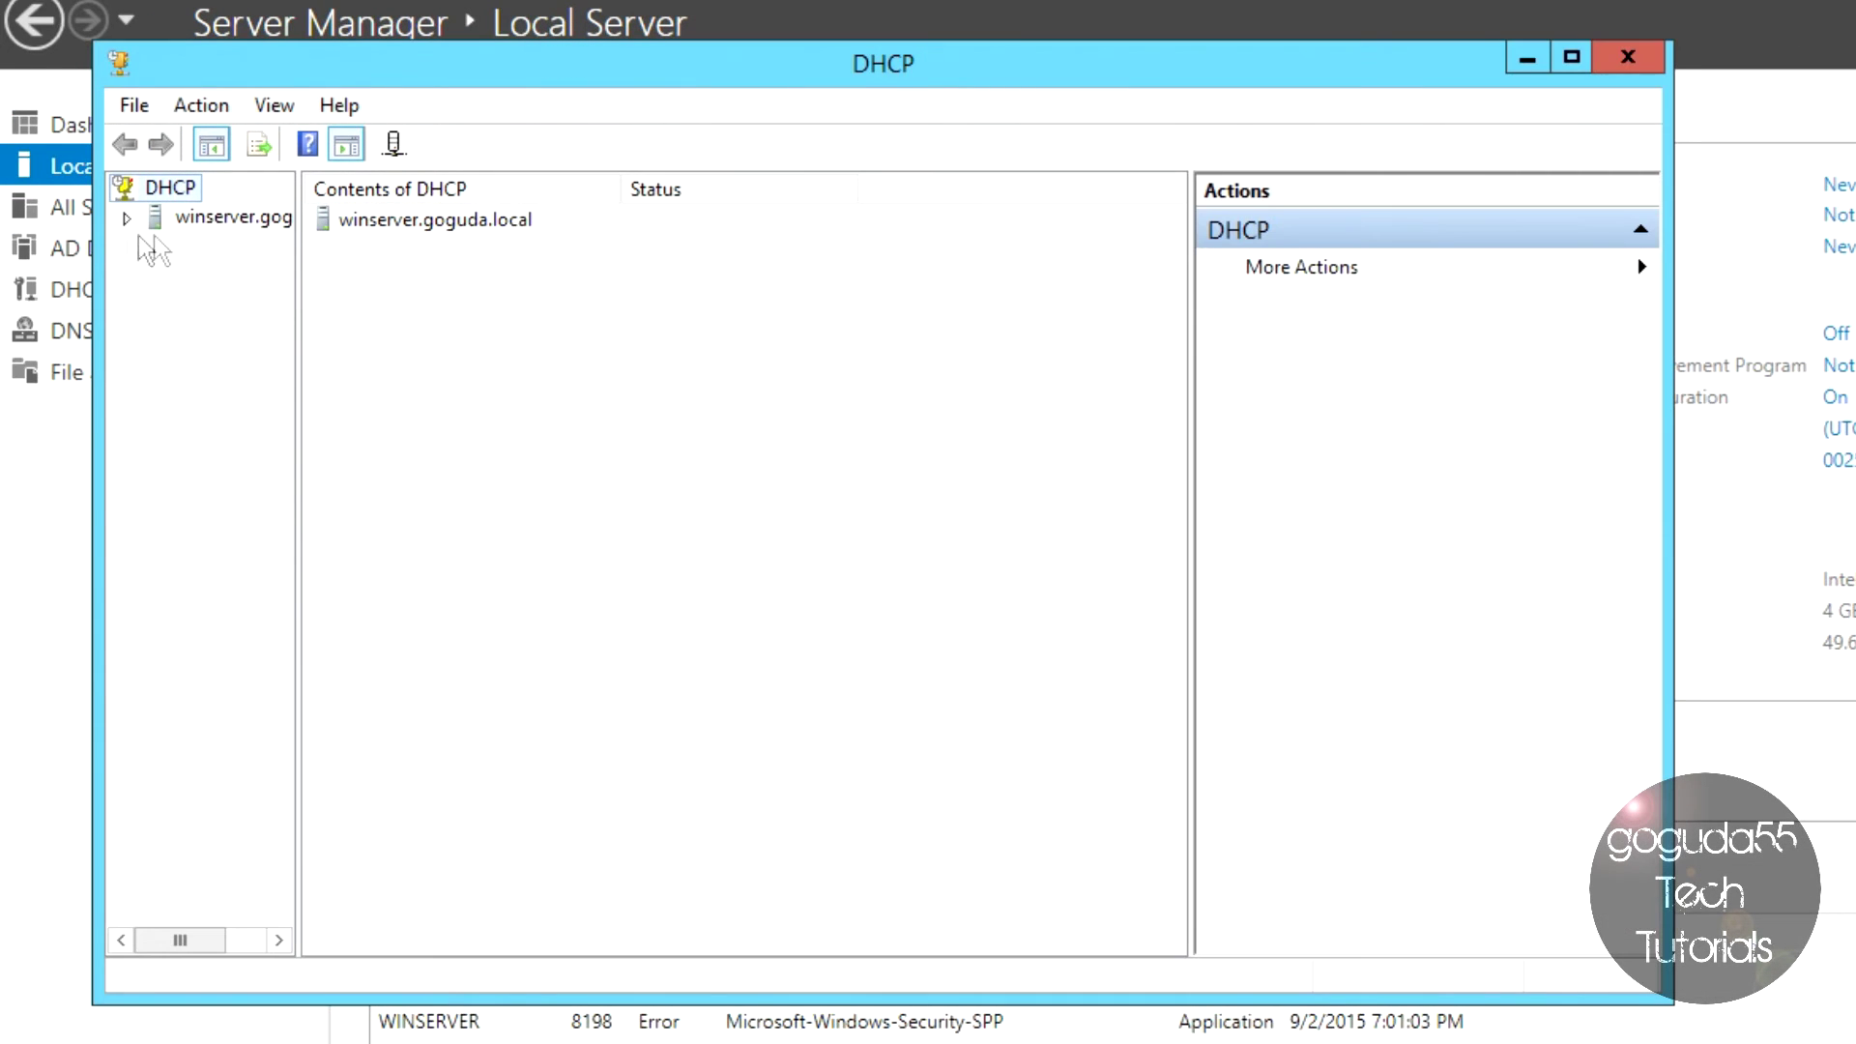
double_click(184, 220)
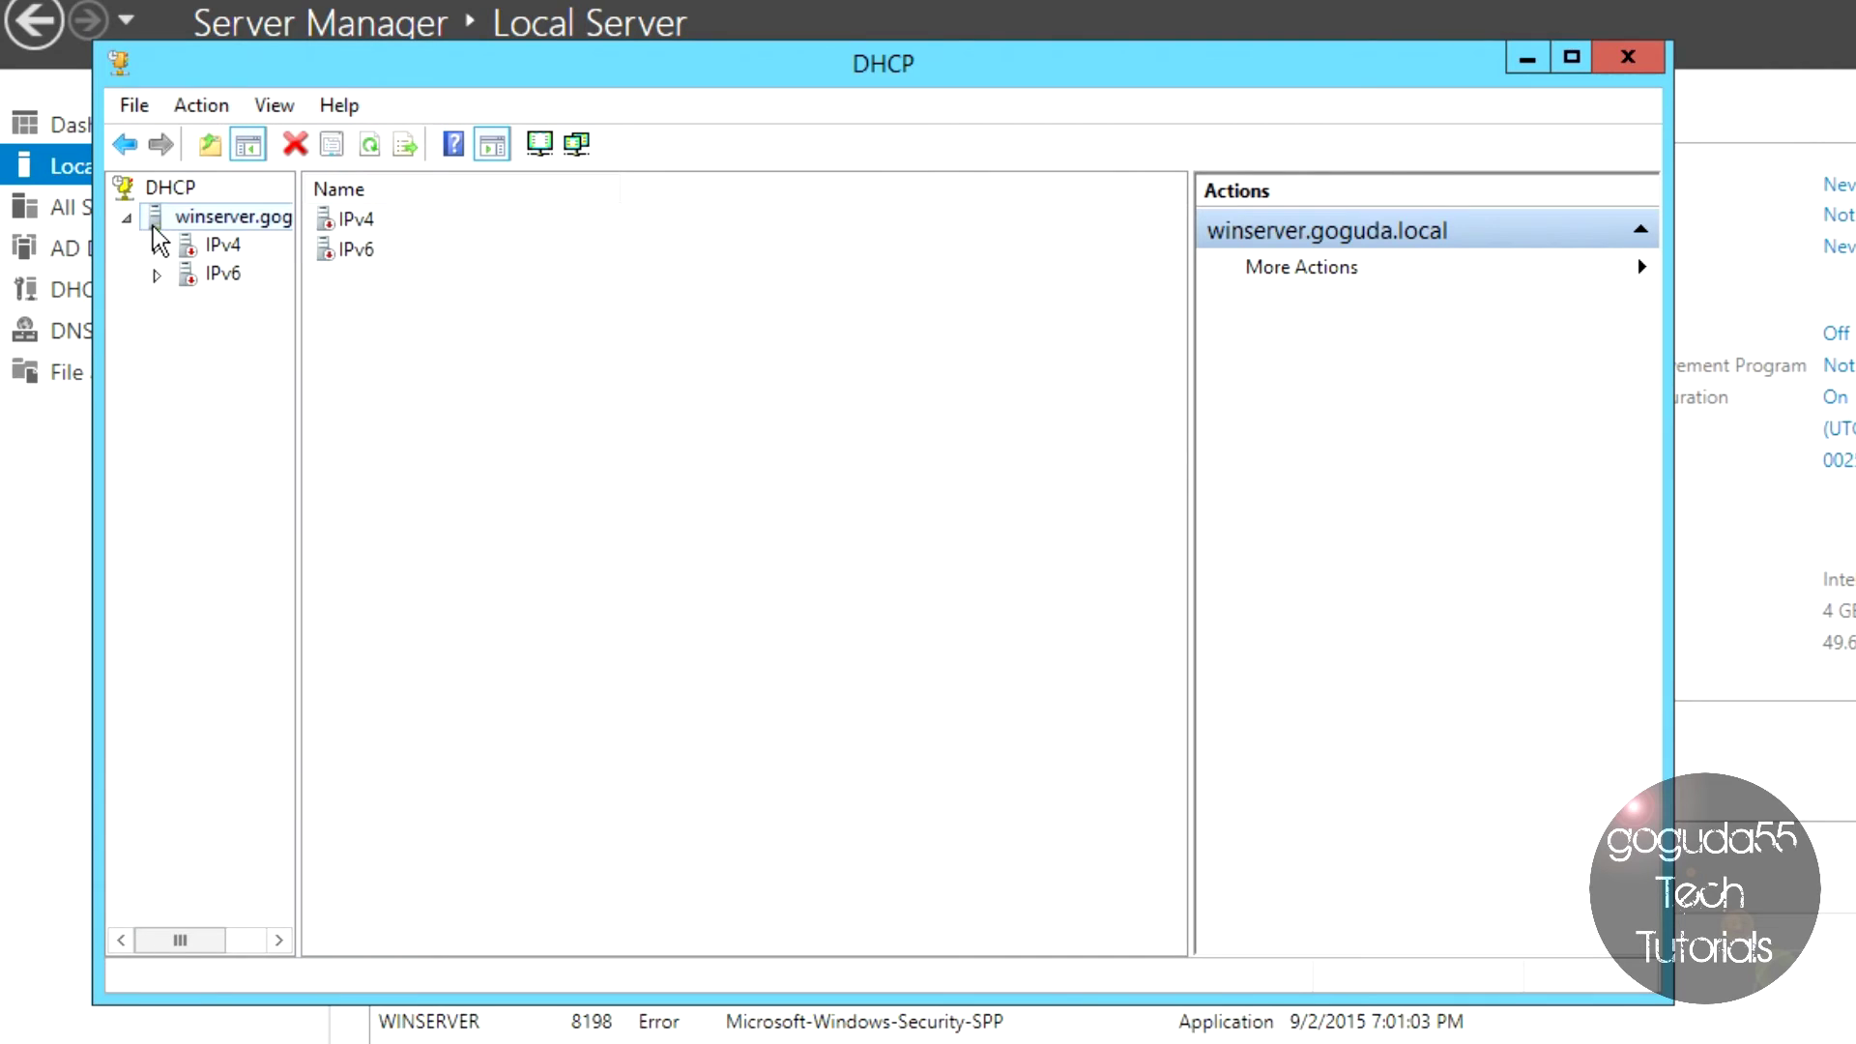
double_click(201, 248)
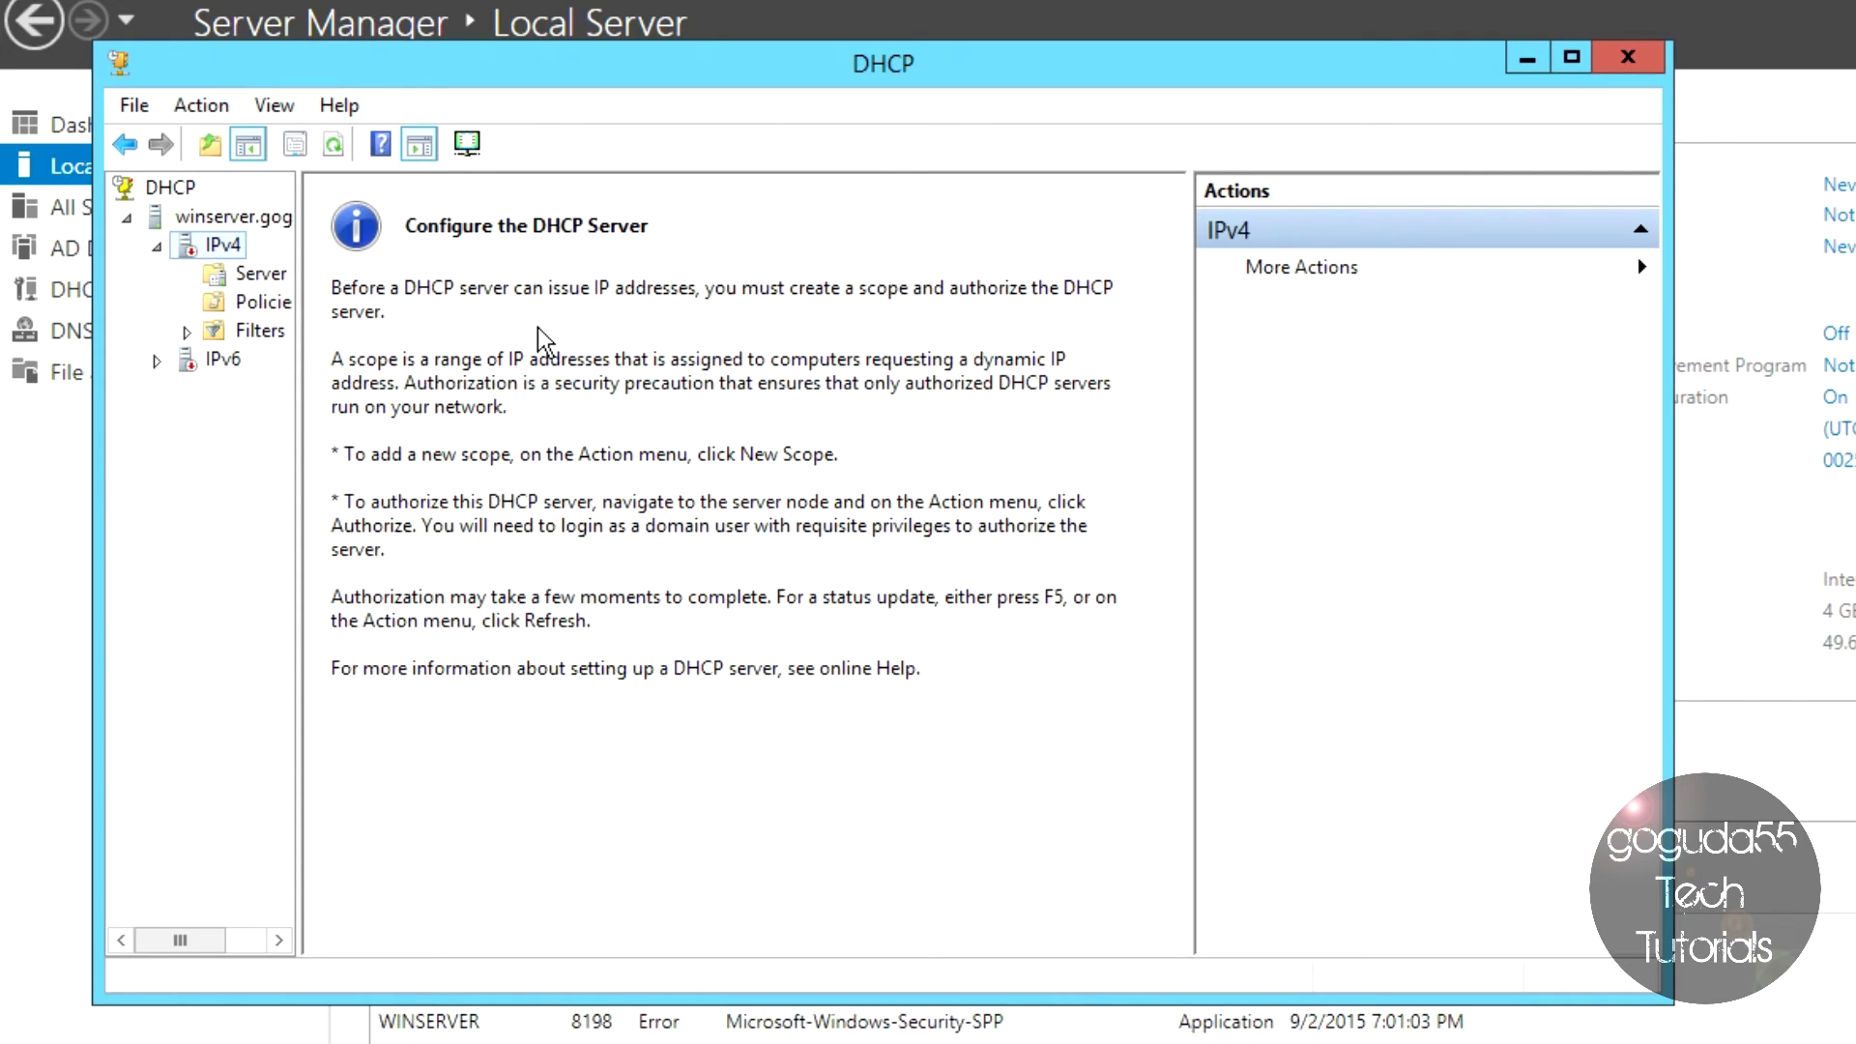
click(203, 106)
- Start a new DHCP scope named 'IPV4 DHCP SERVER'
click(232, 184)
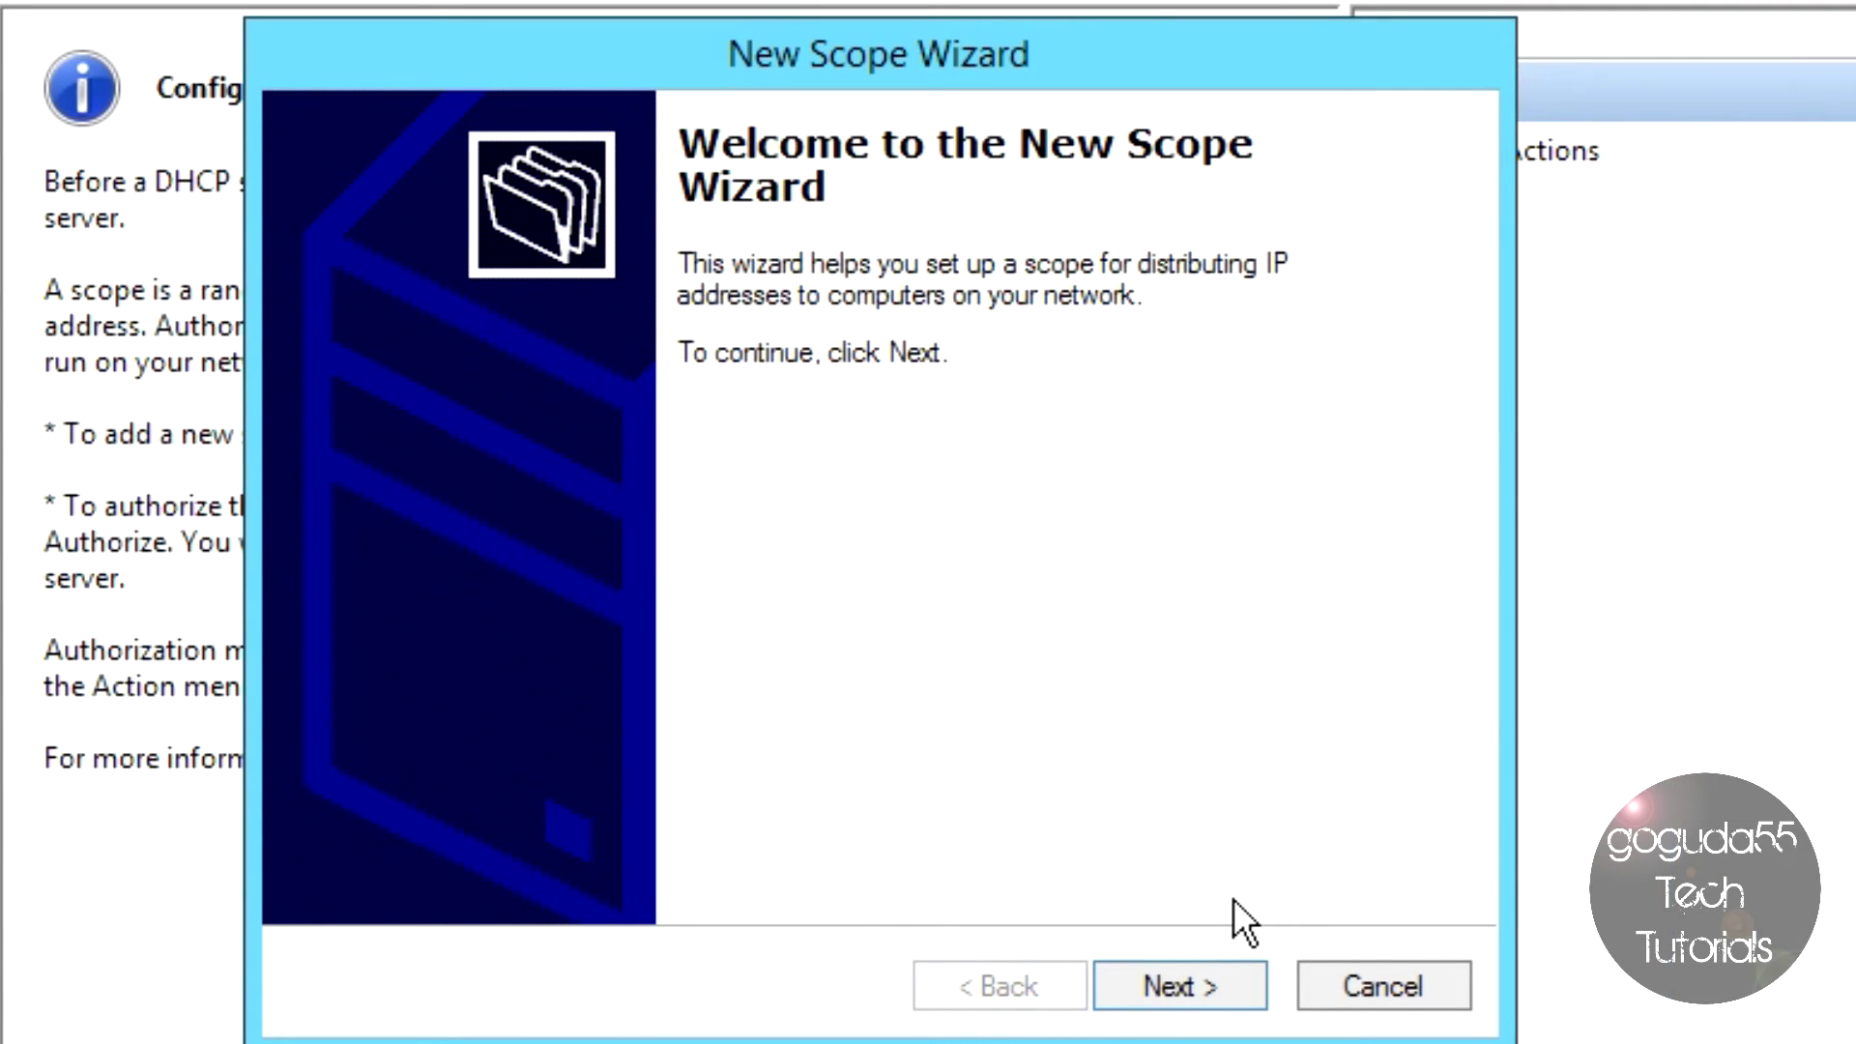
click(1175, 988)
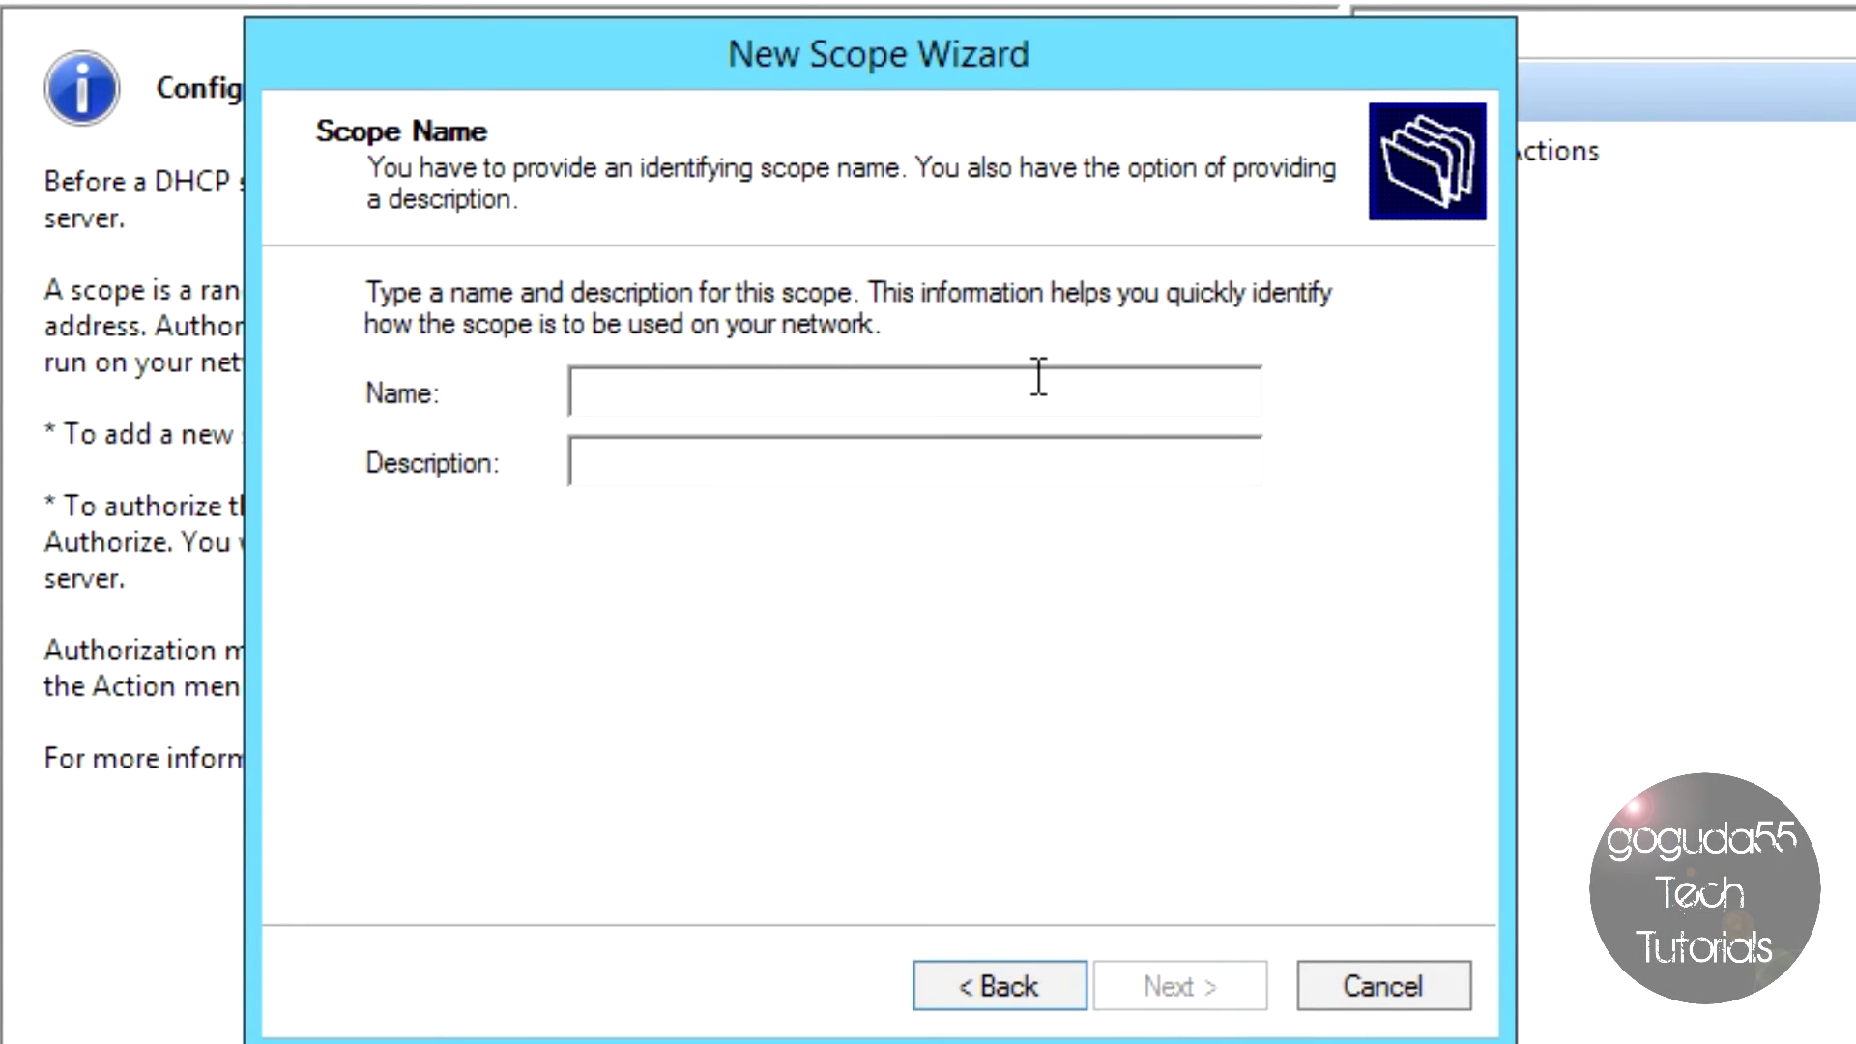
text(ip)
key(BackSpace)
key(BackSpace)
text(IPV4 DHCP SERVER)
key(Tab)
key(Return)
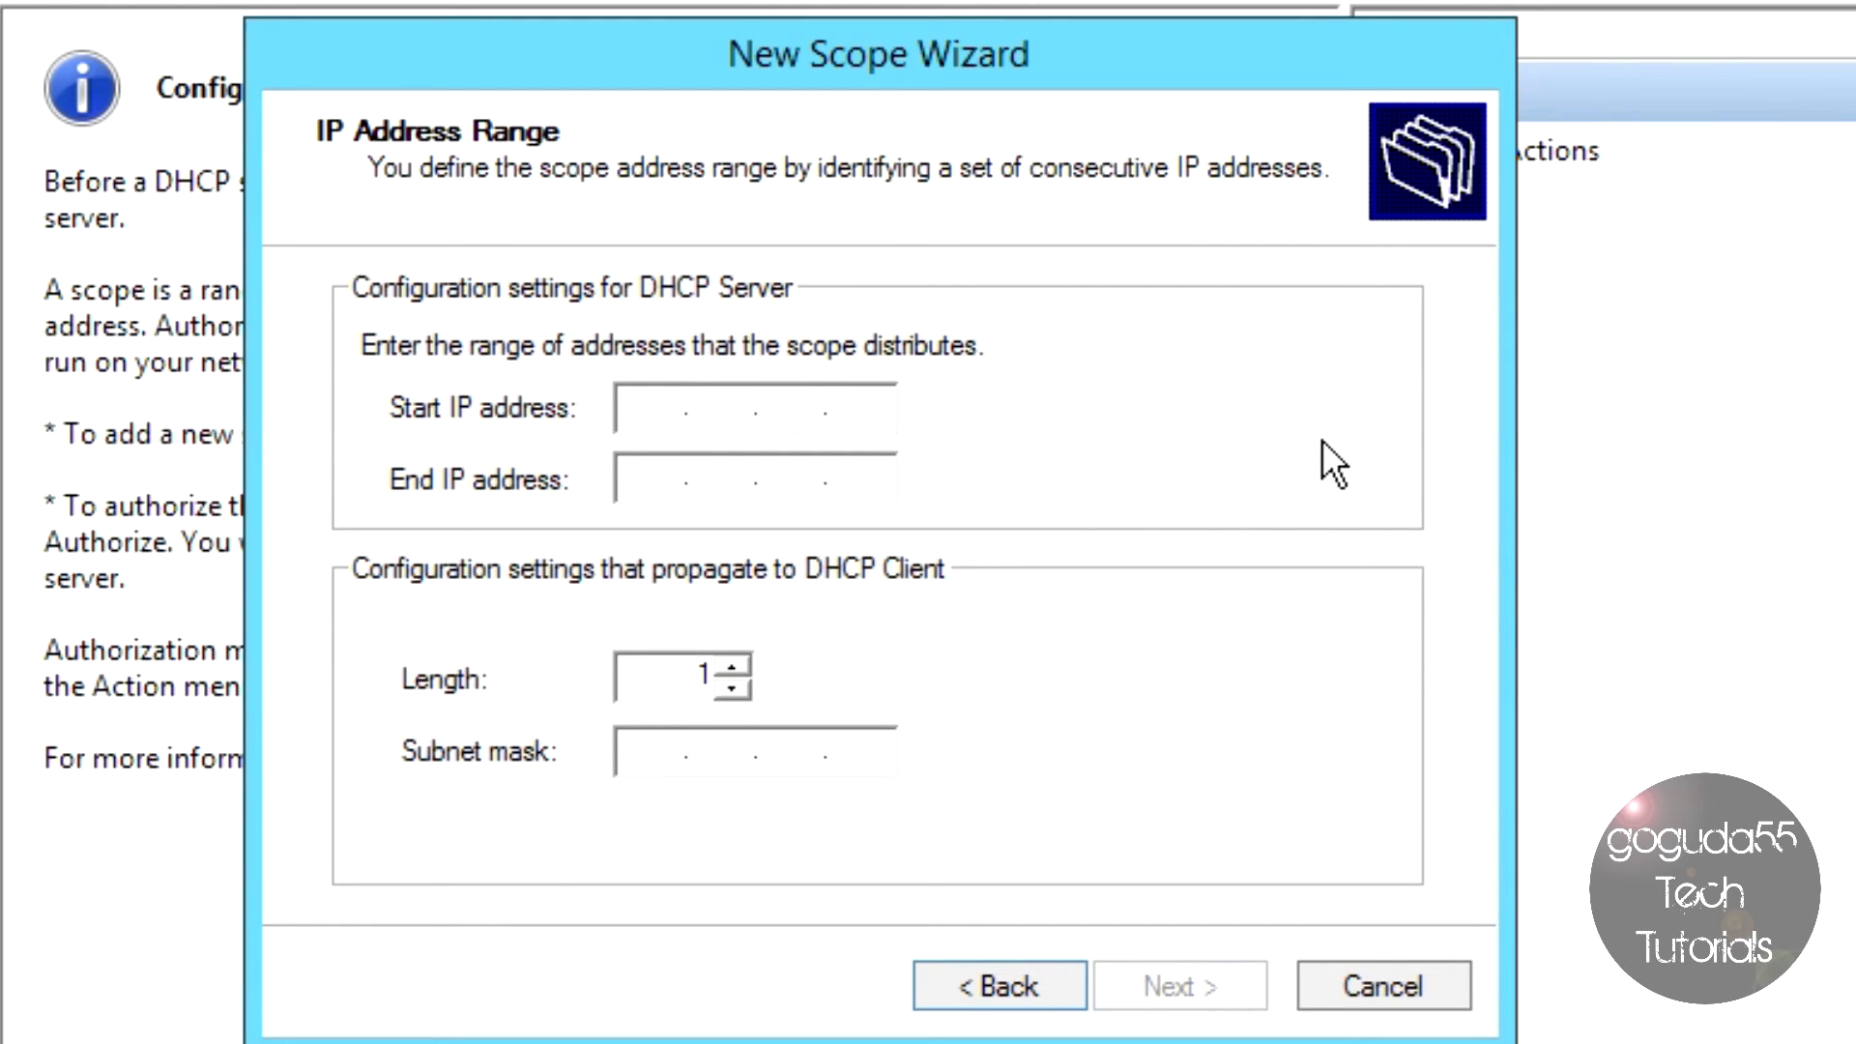
- Set the scope range 192.168.1.2–192.168.1.254 with subnet mask 255.255.255.0 (length 24)
text(192 . 168 . 1 . 2)
click(632, 474)
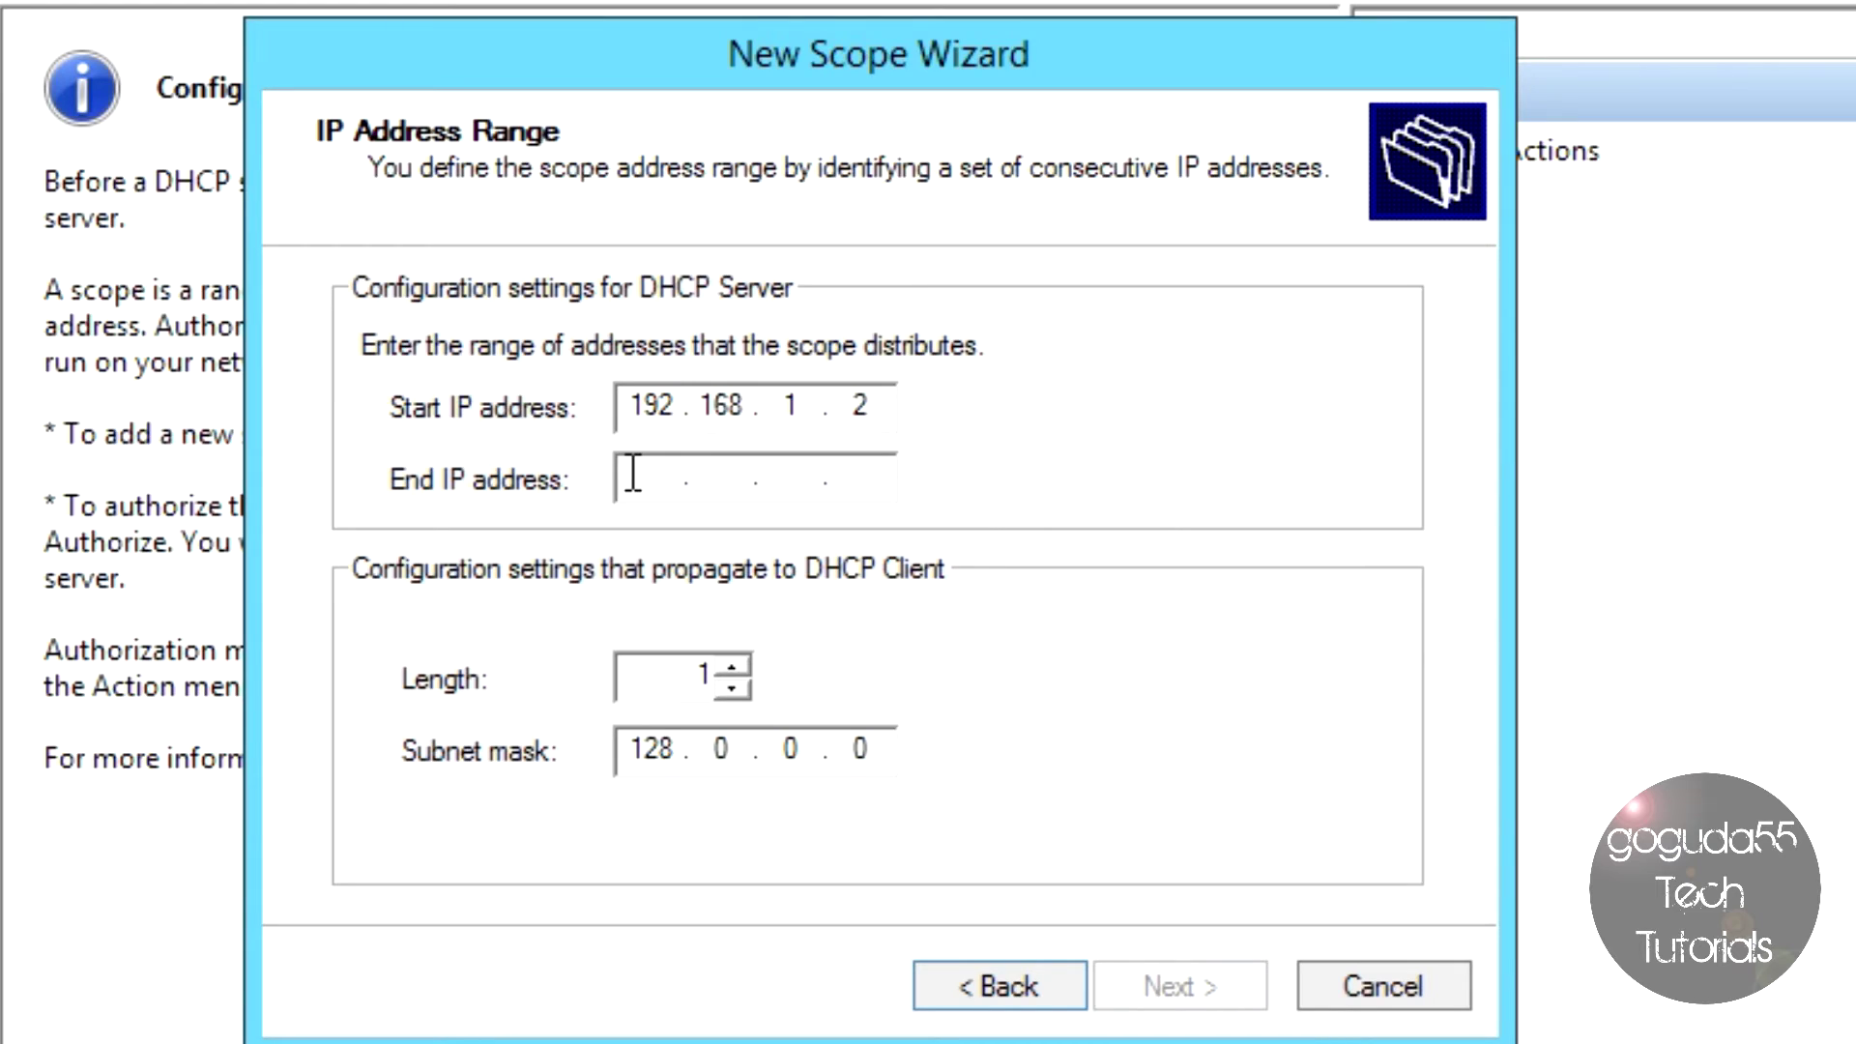
text(192.168.1.254)
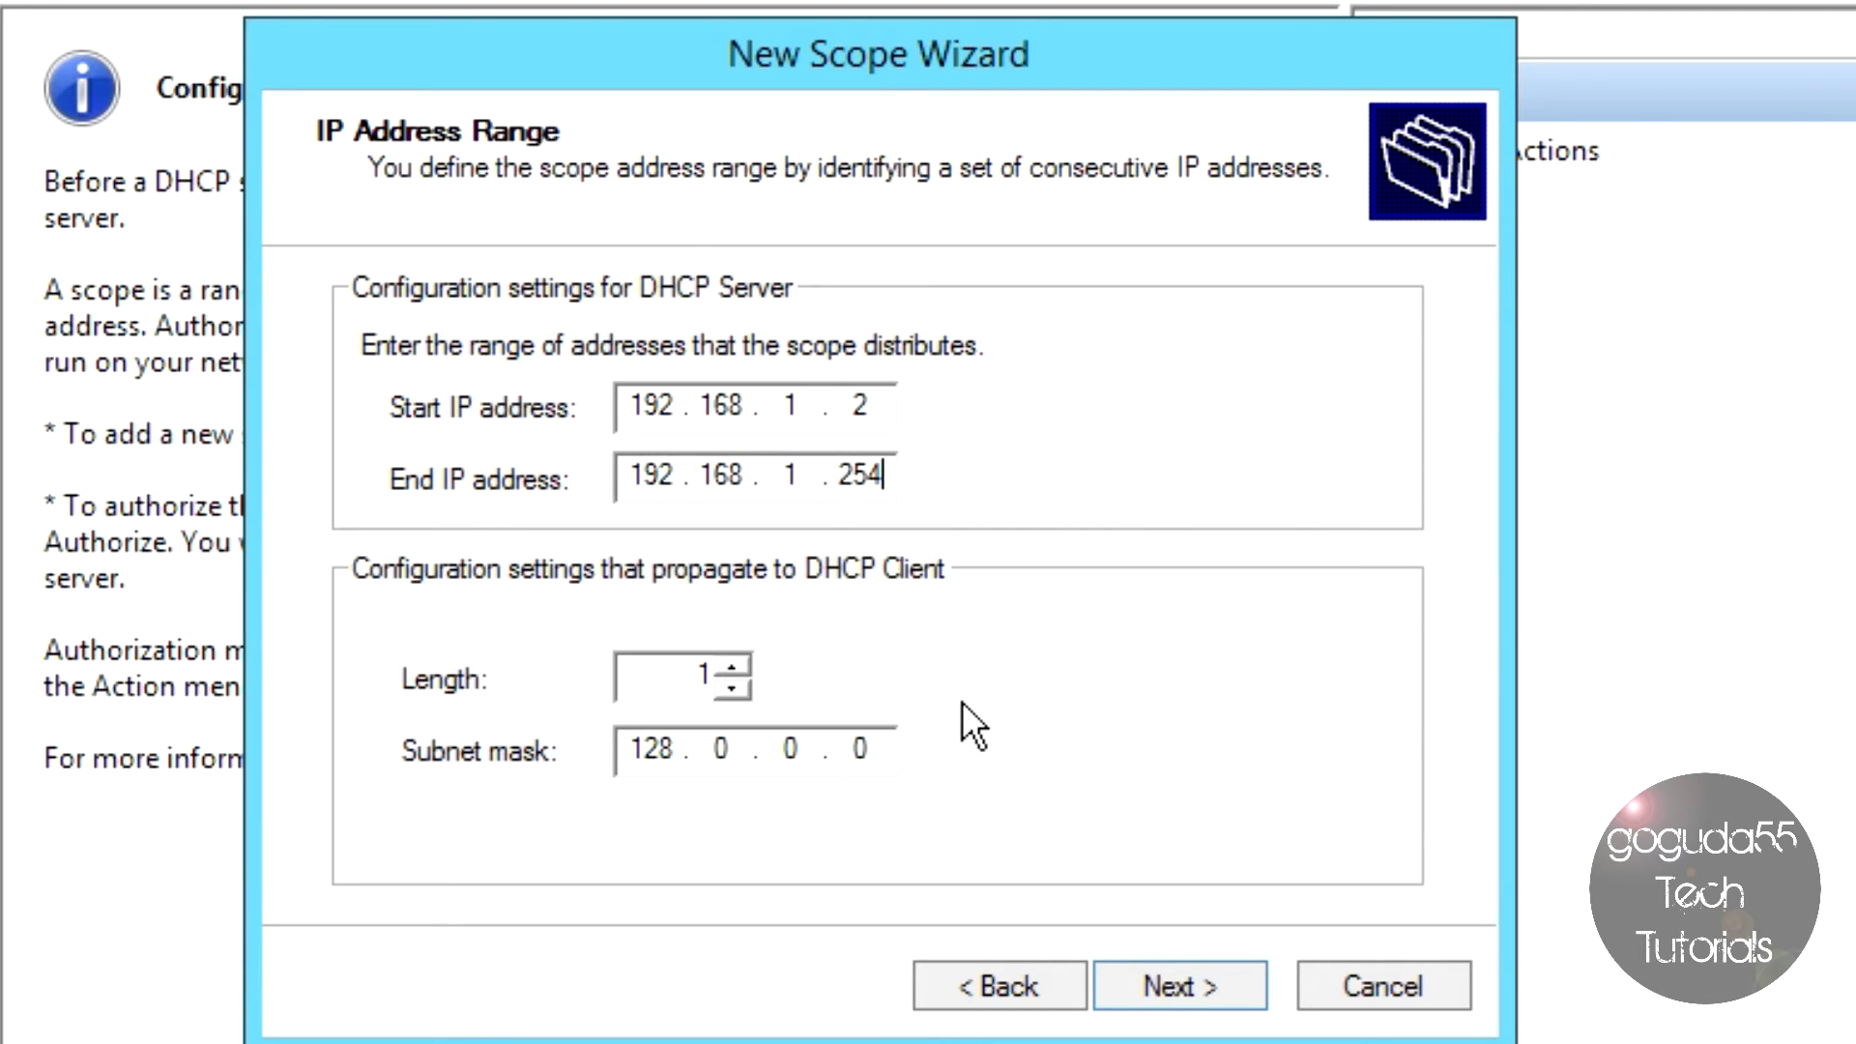
key(Tab)
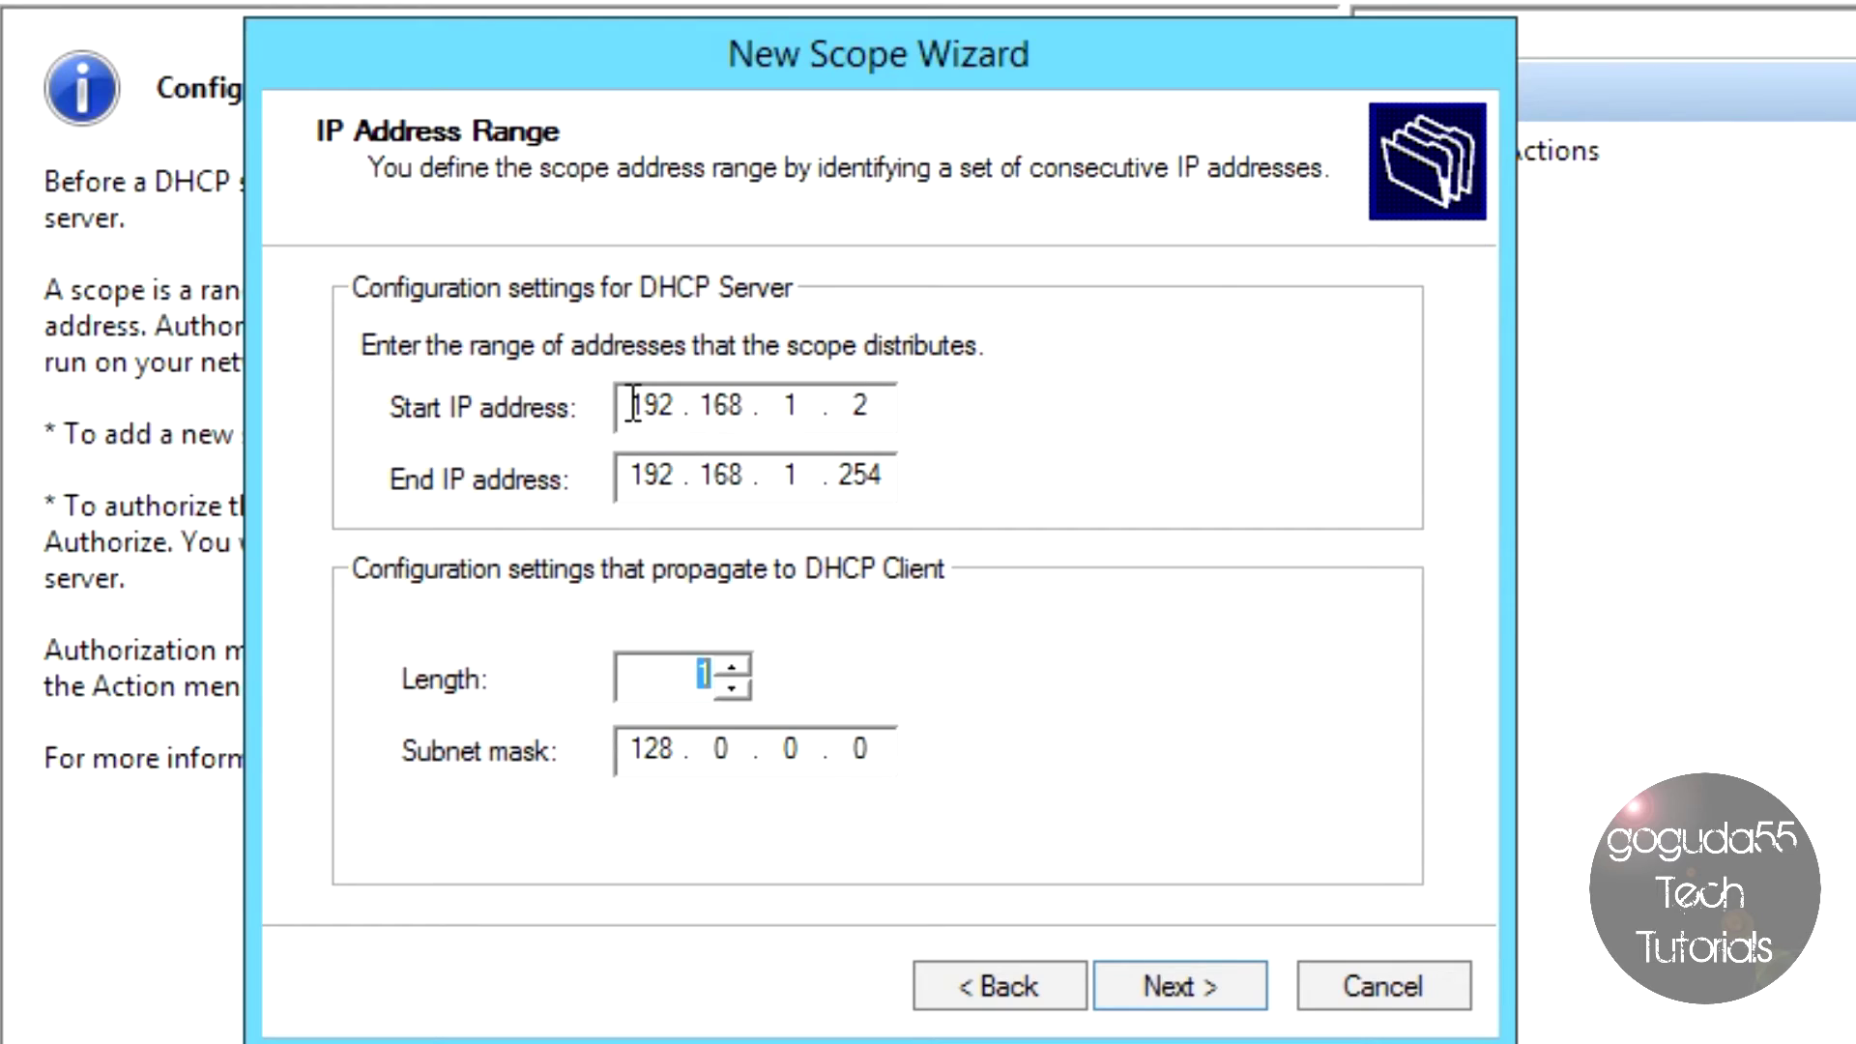
double_click(626, 751)
text(255 . 255 . 255)
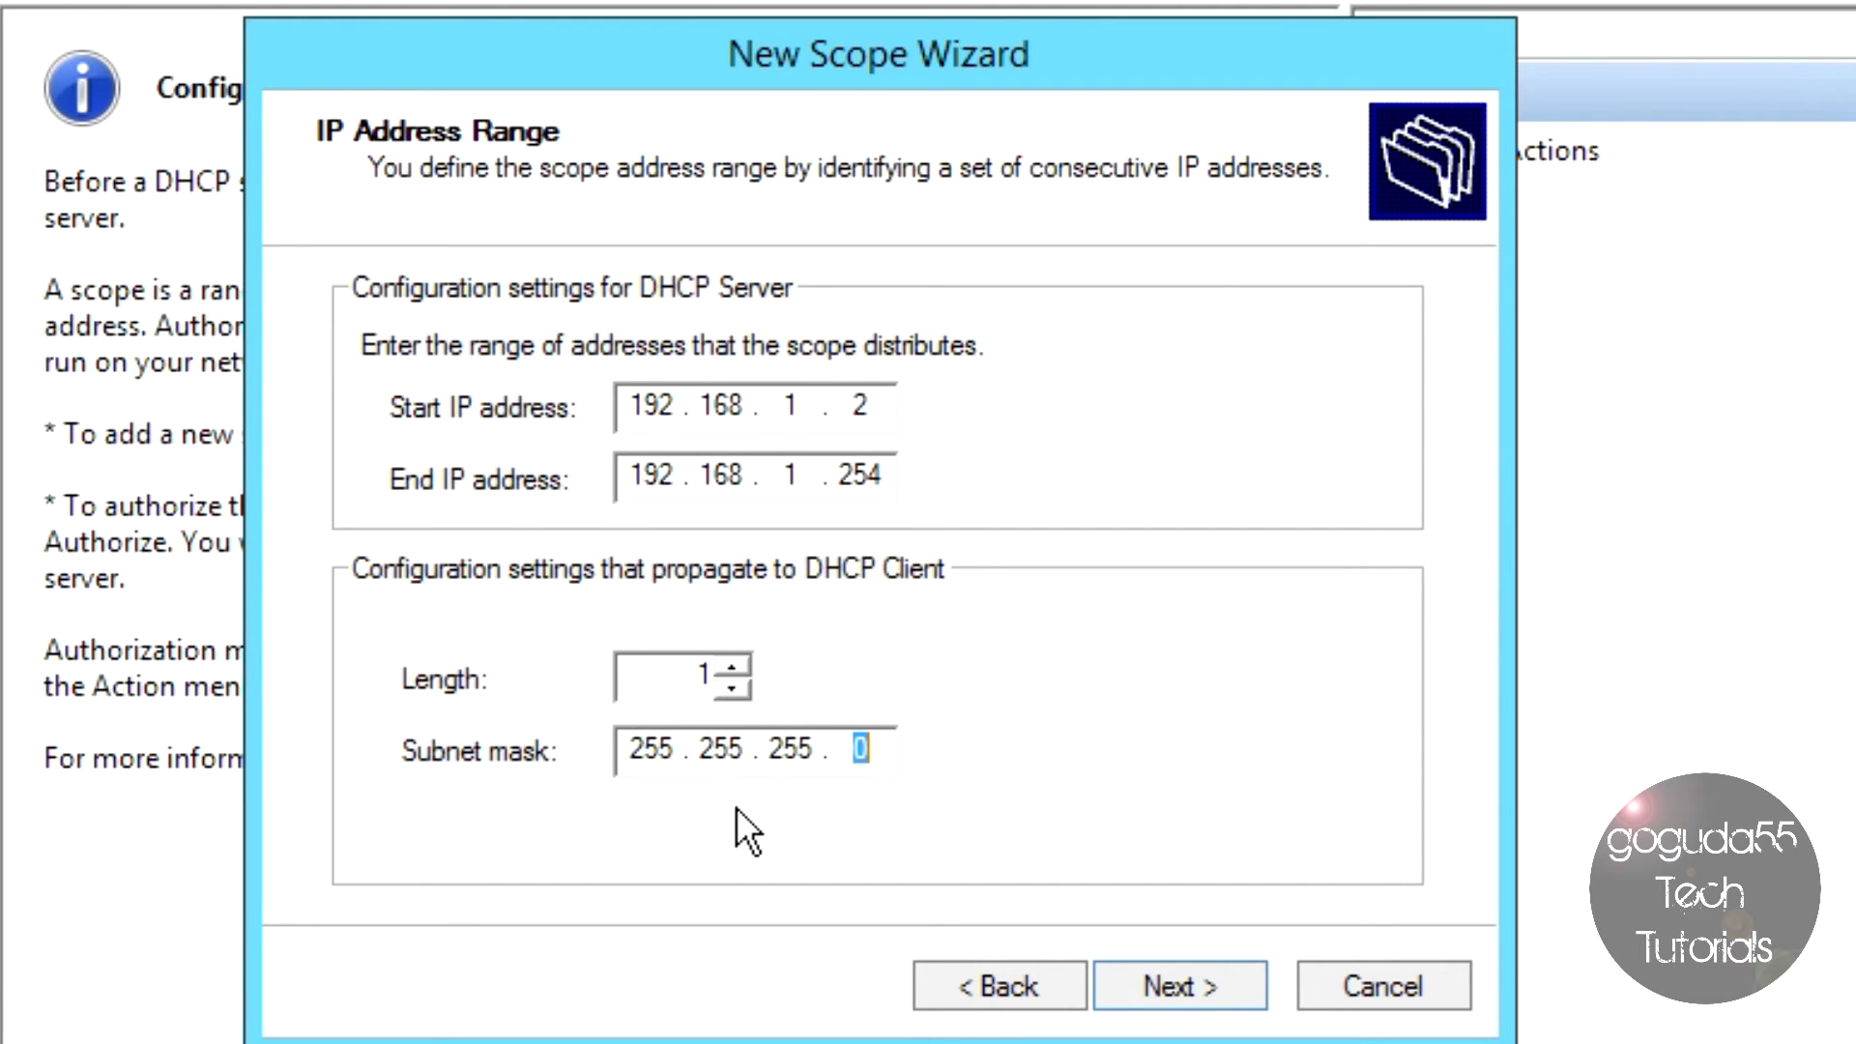
click(701, 676)
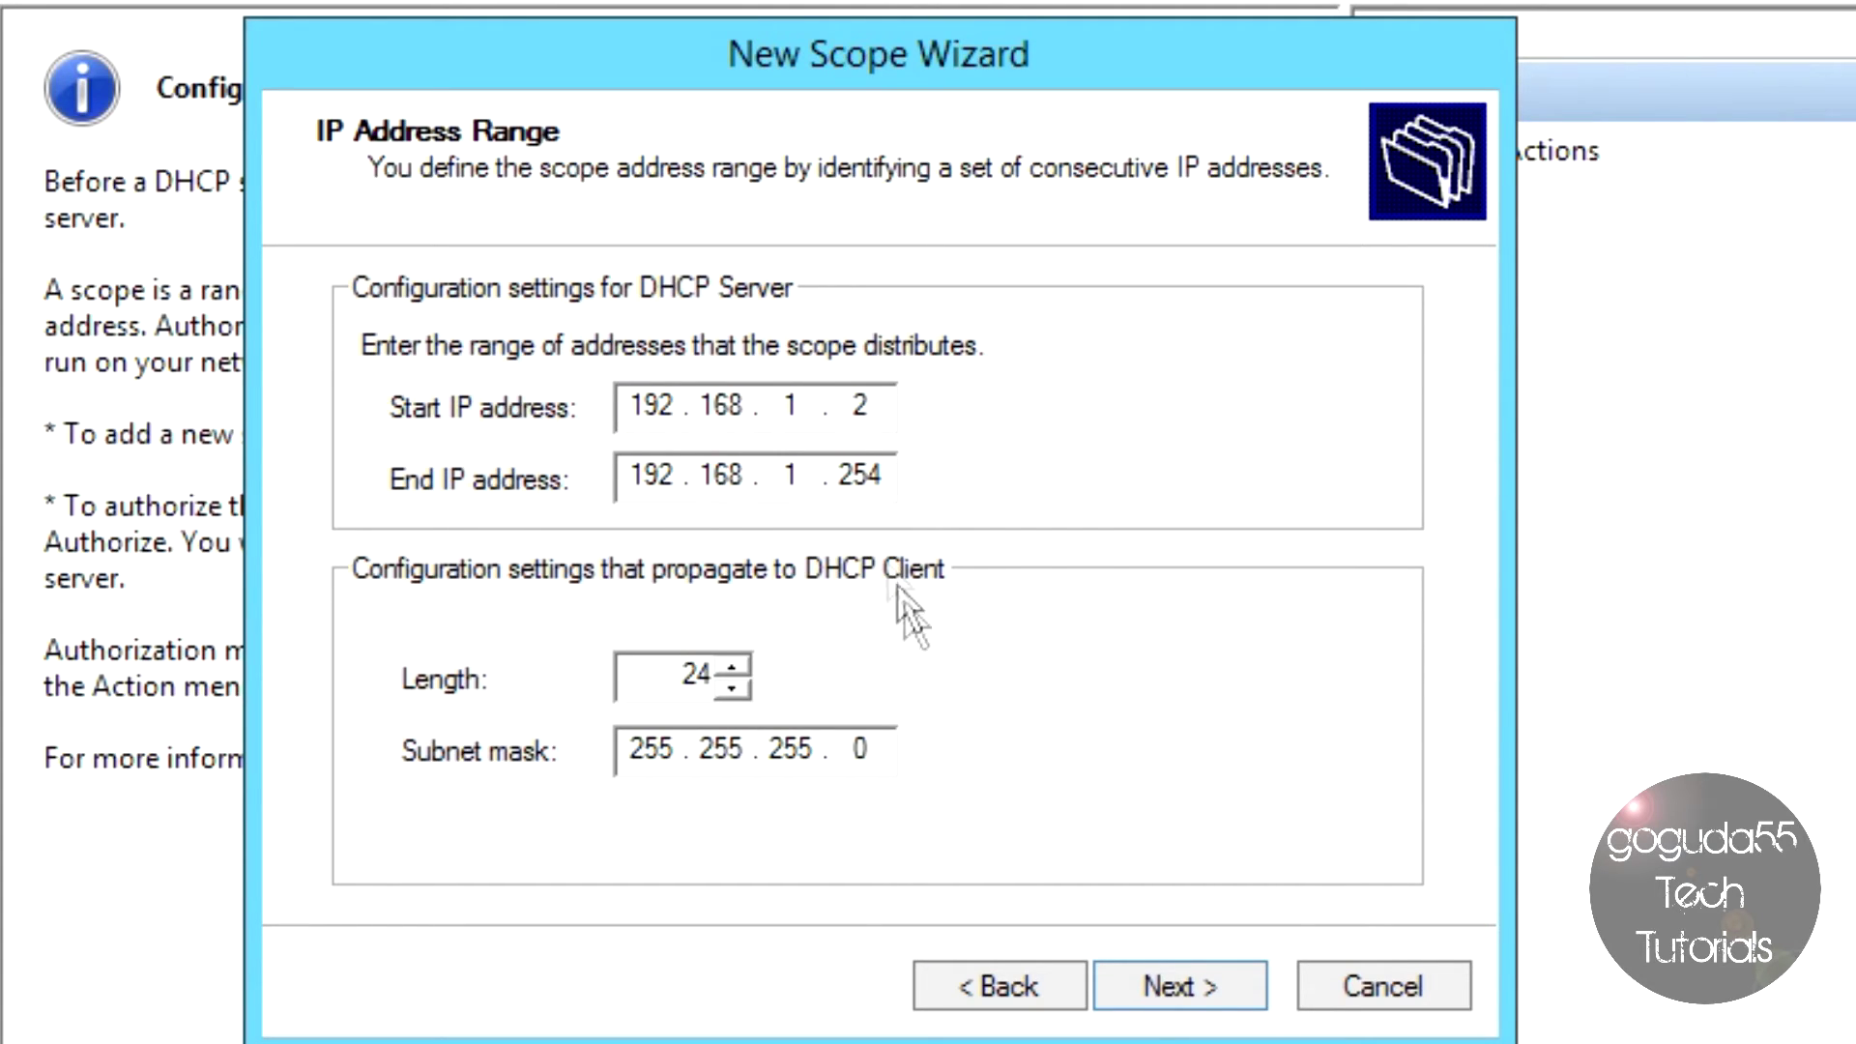
click(1166, 982)
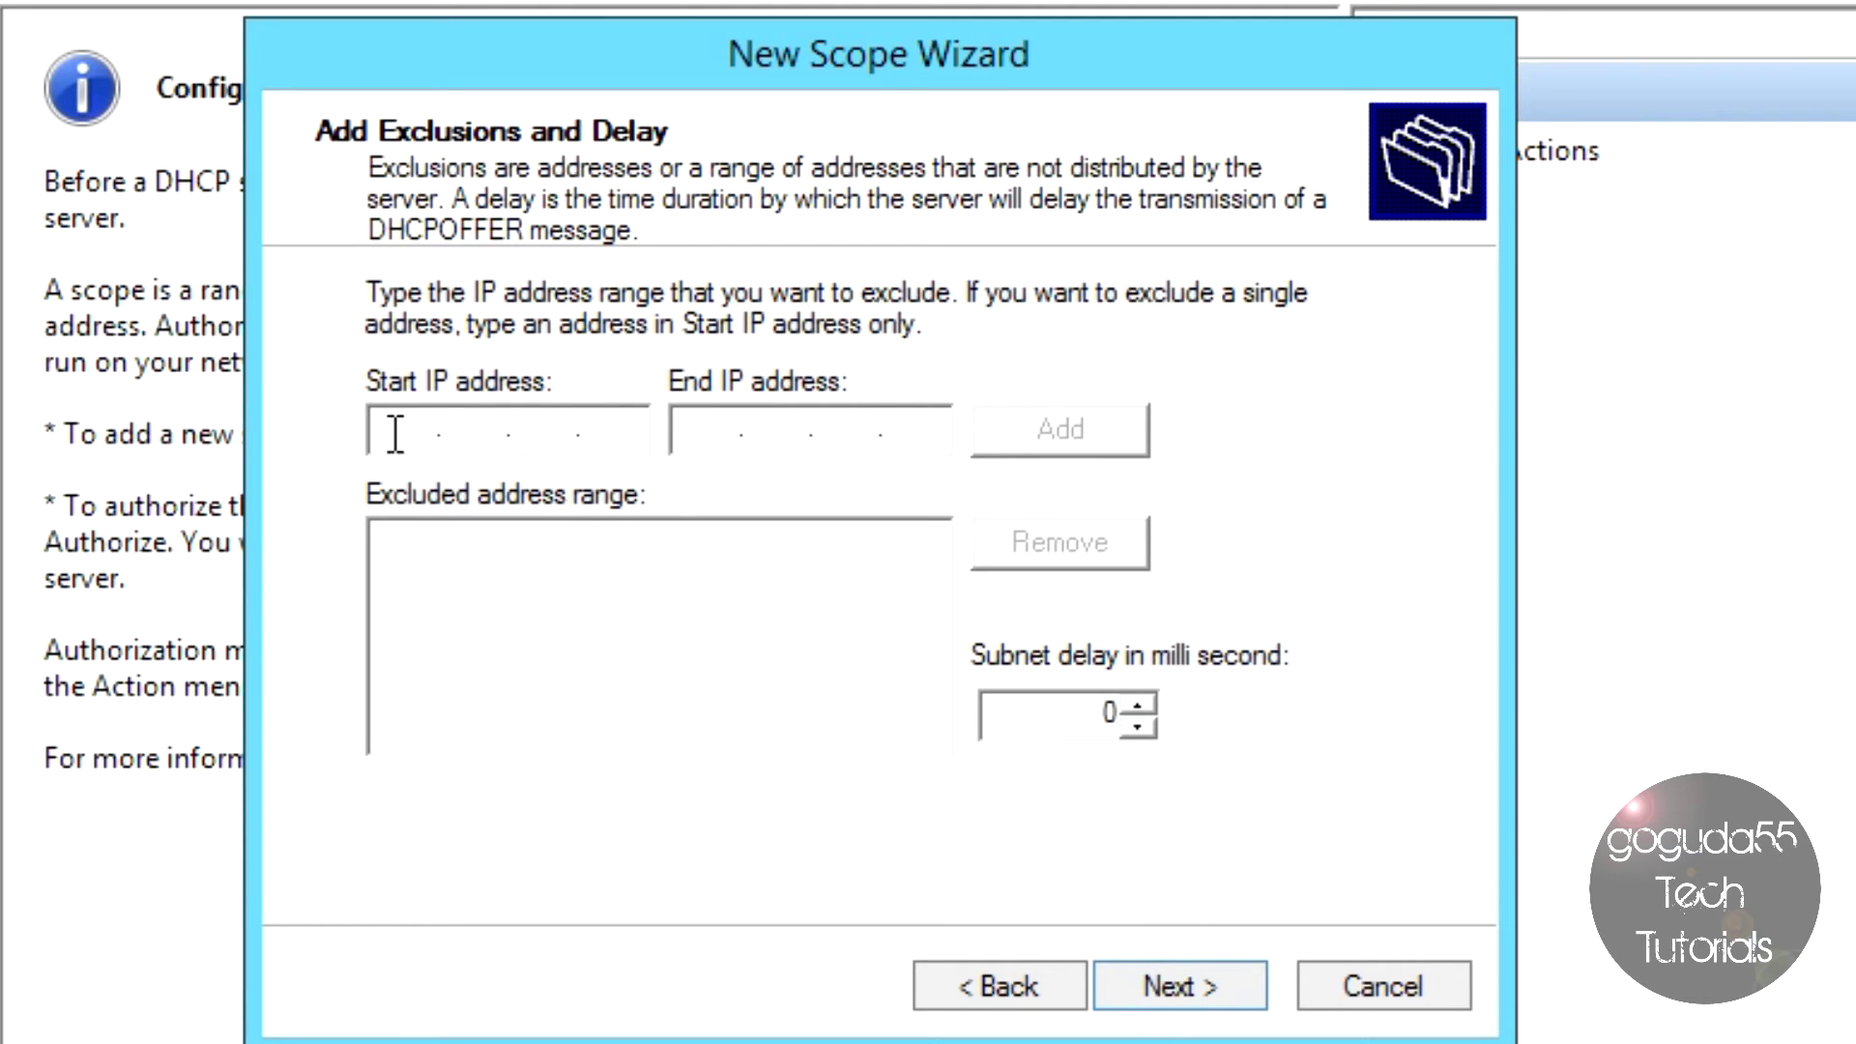
- Add 192.168.1.175 as an excluded address in the new scope
text(192 . 16 . .)
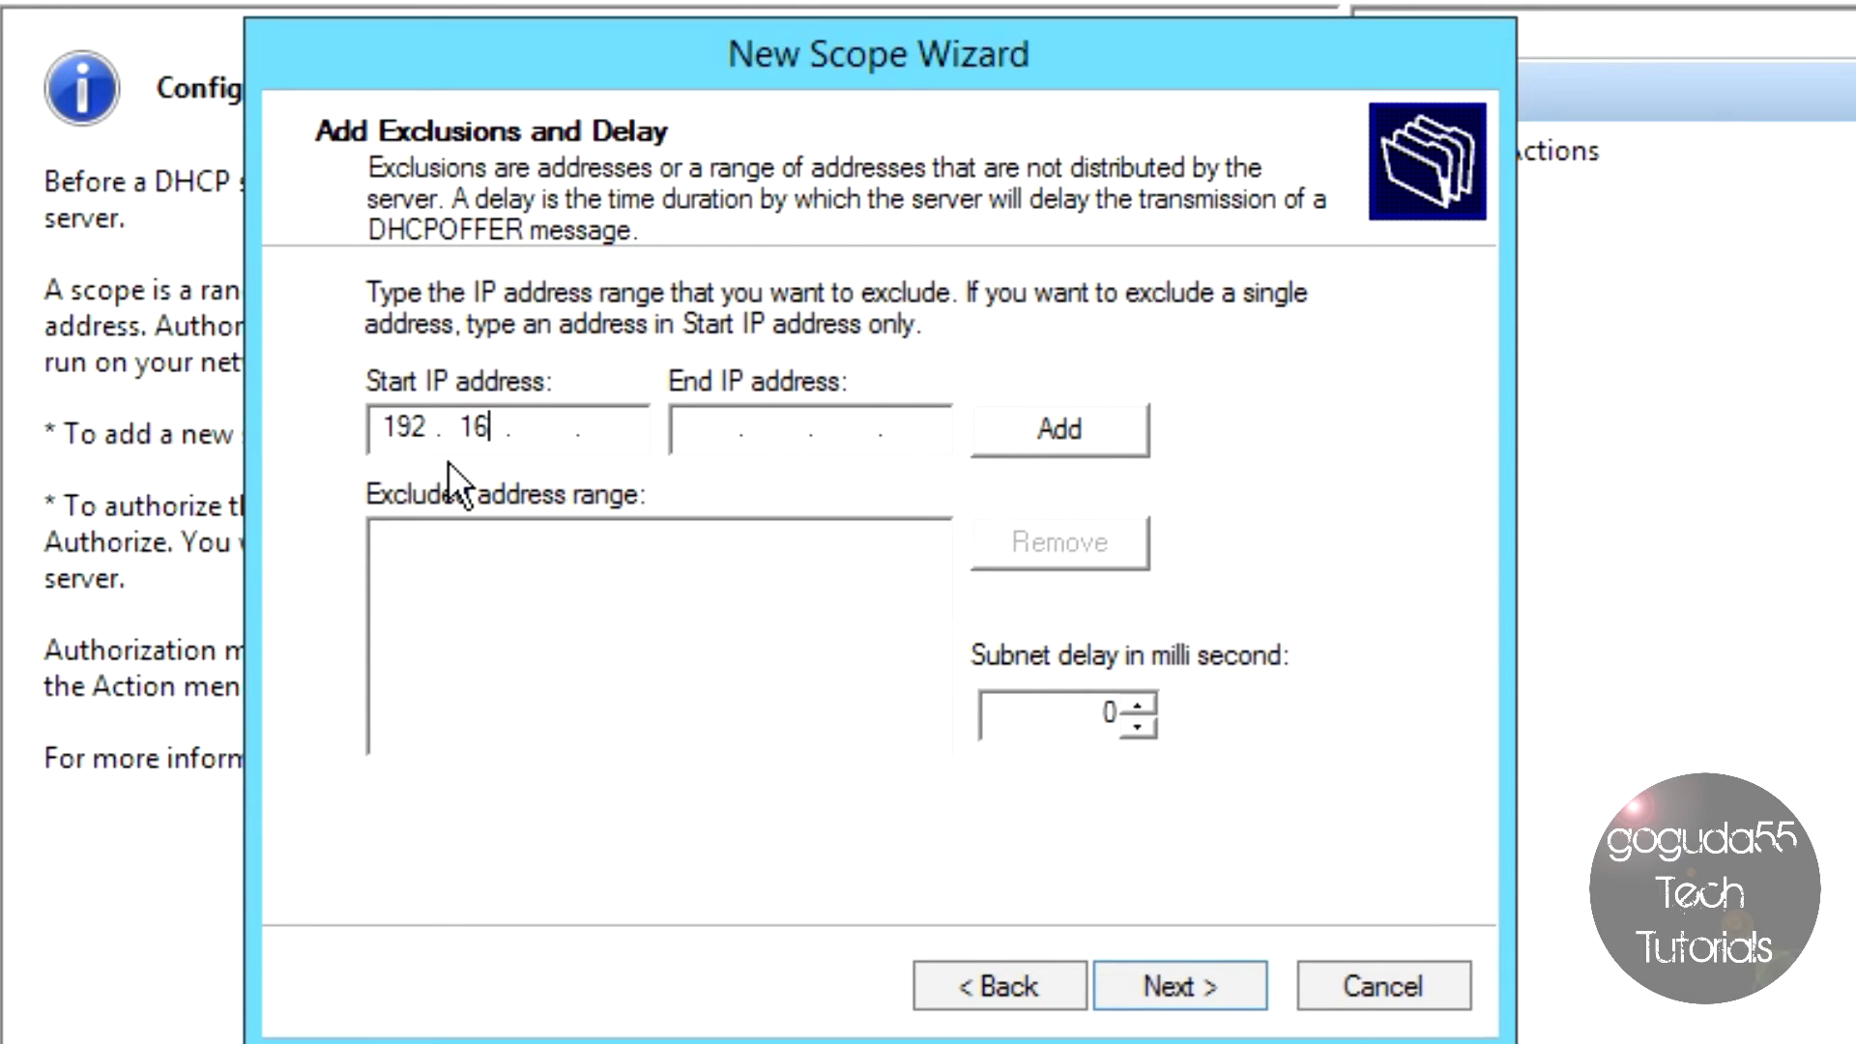
key(BackSpace)
key(BackSpace)
key(BackSpace)
key(BackSpace)
text(8 . 1 . 175)
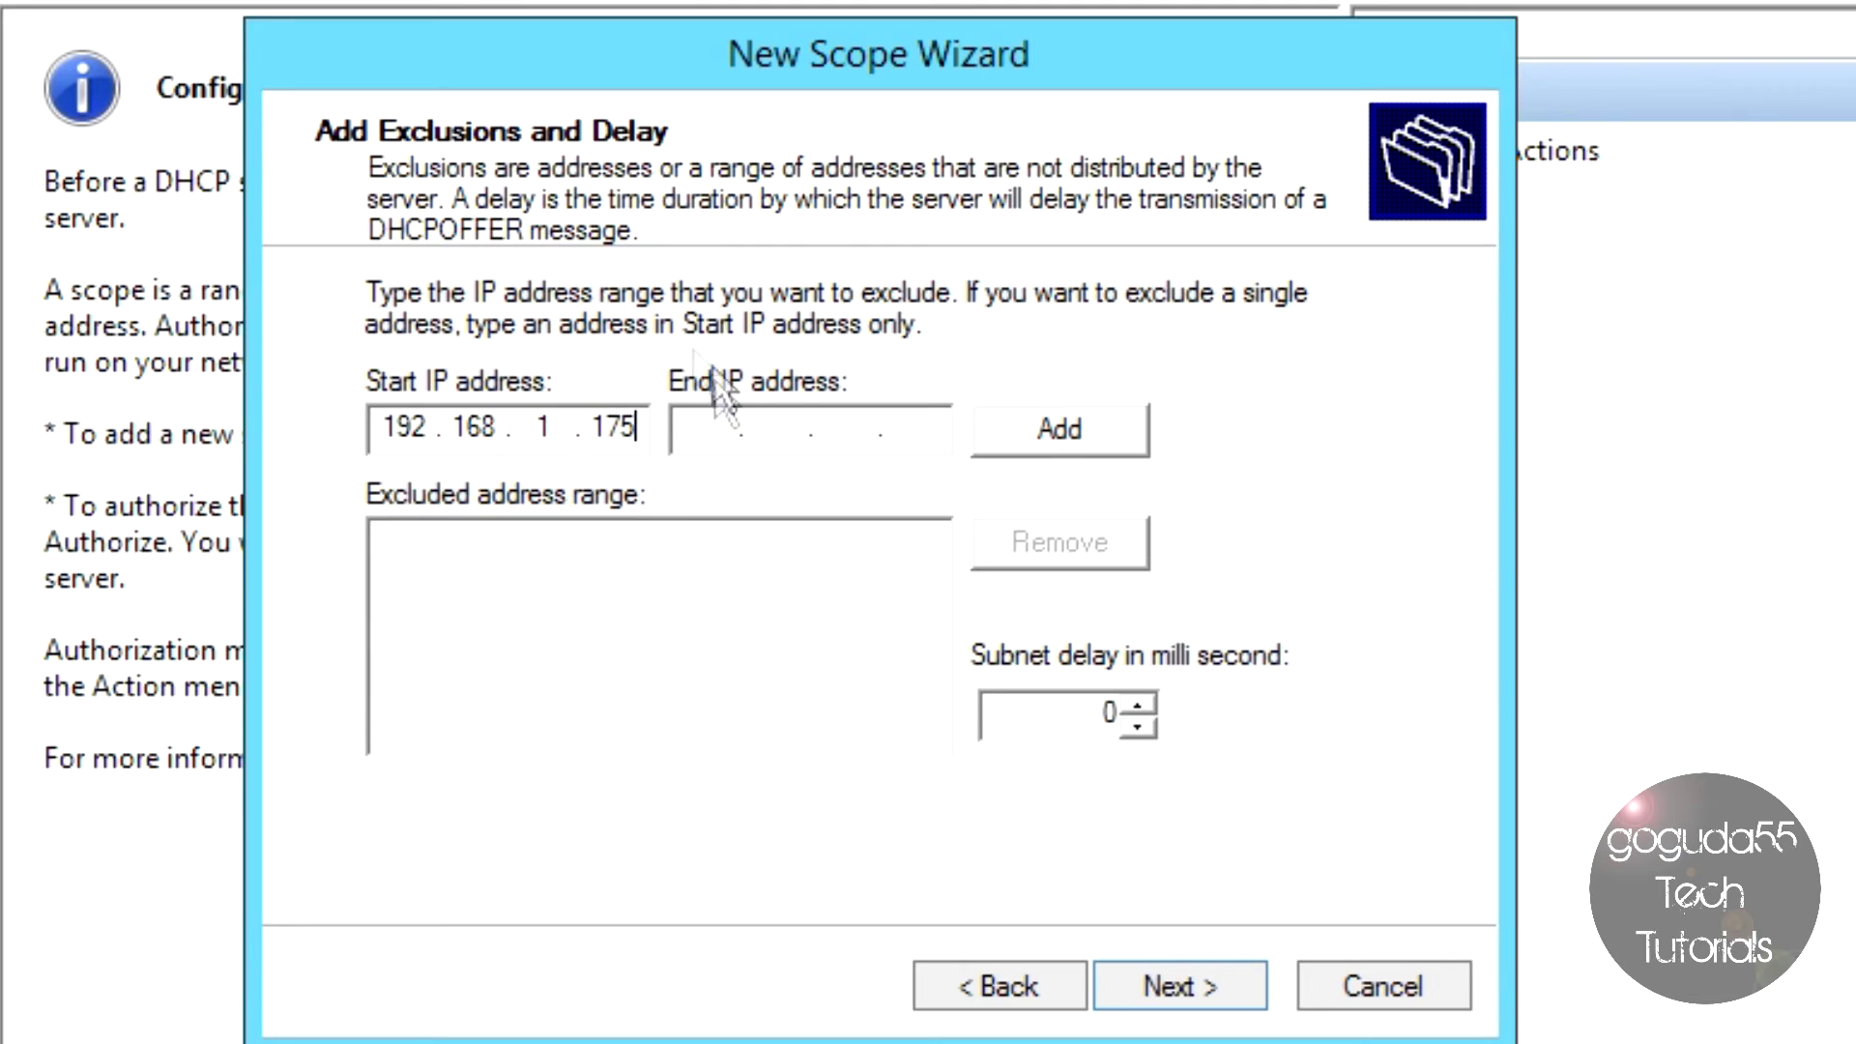
click(1077, 439)
click(1168, 984)
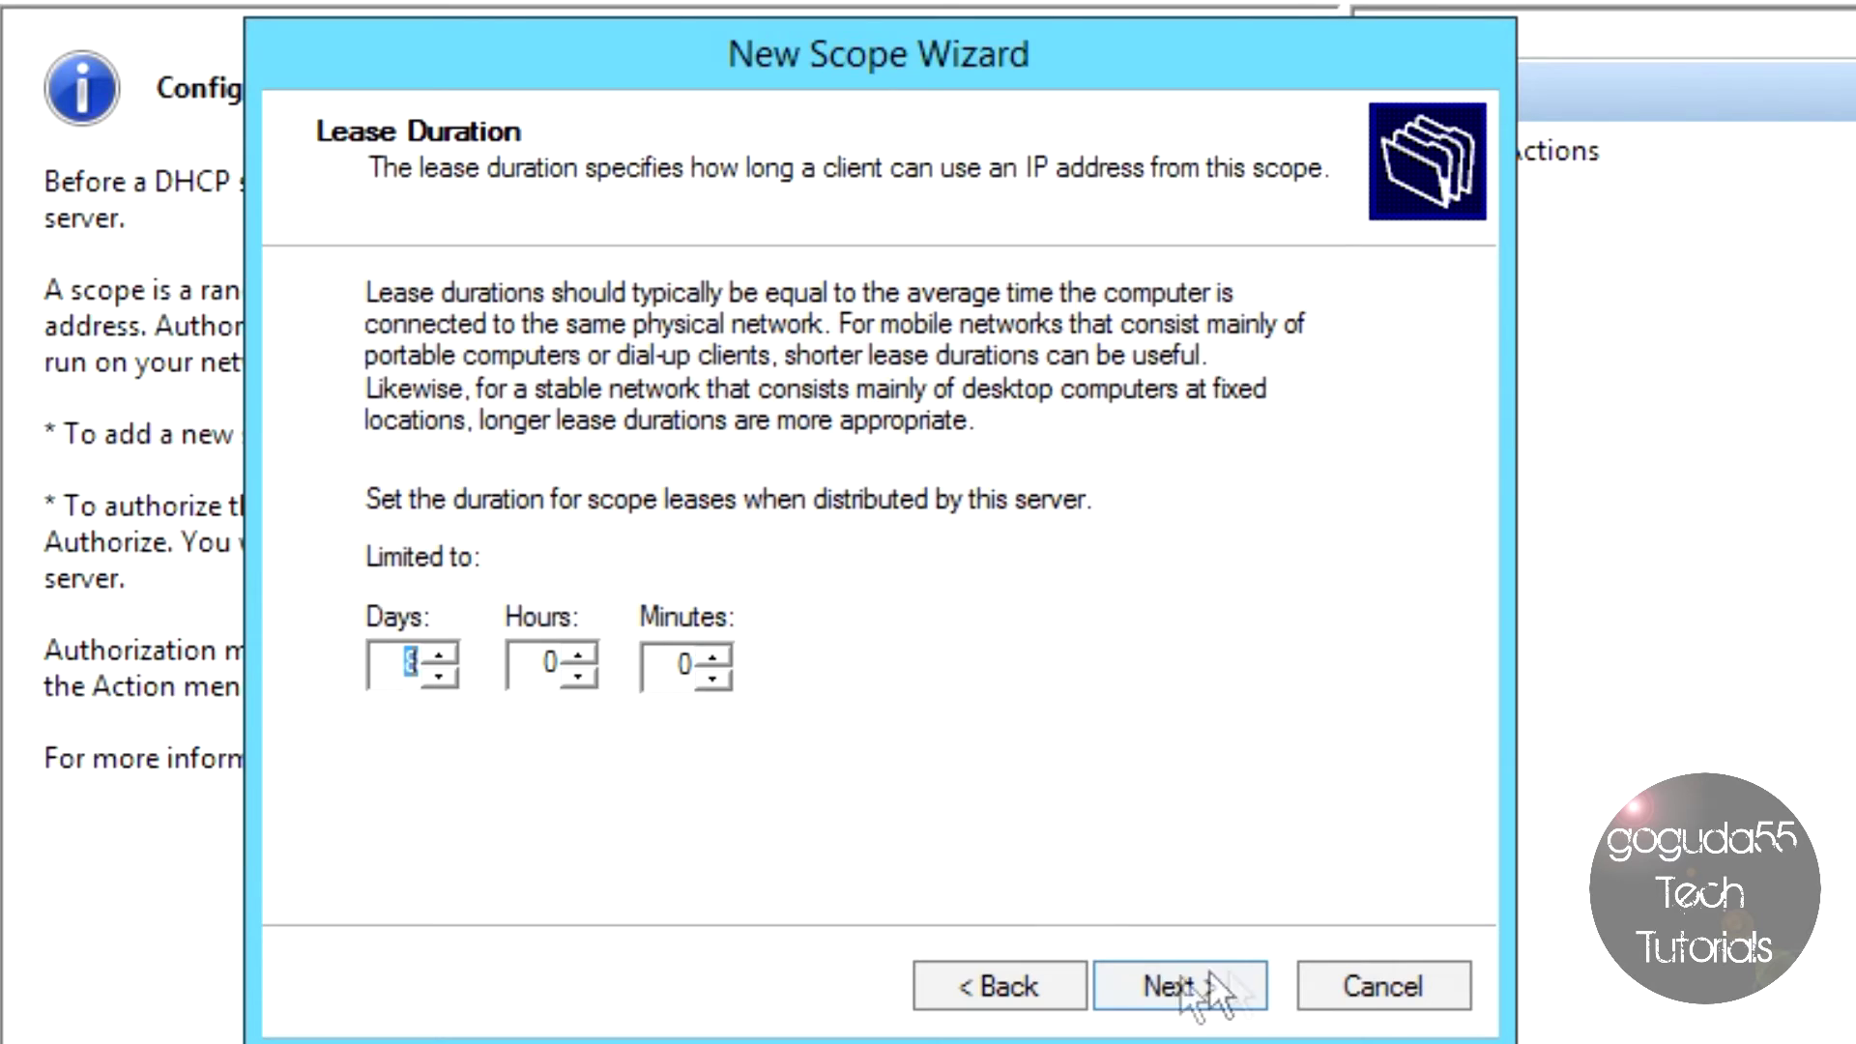
- Keep the default lease, configure options now, and set router 192.168.1.1
click(1236, 986)
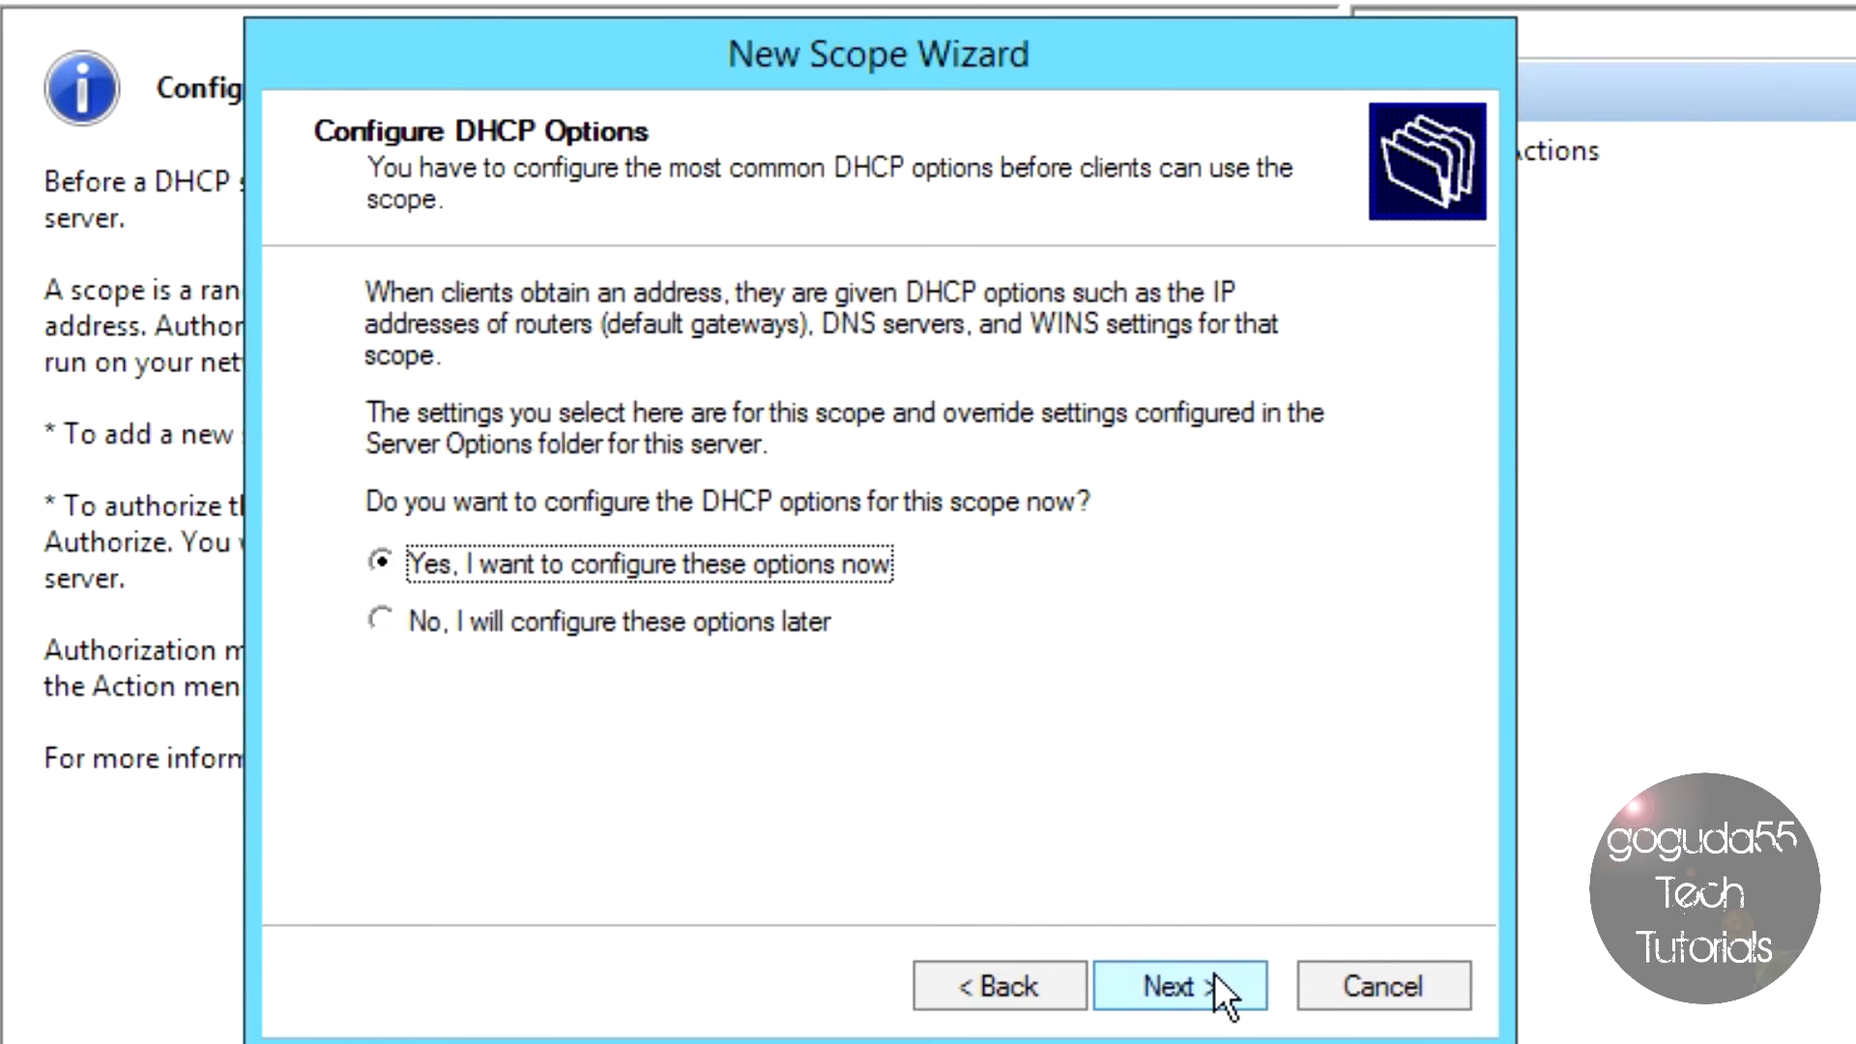
click(1192, 978)
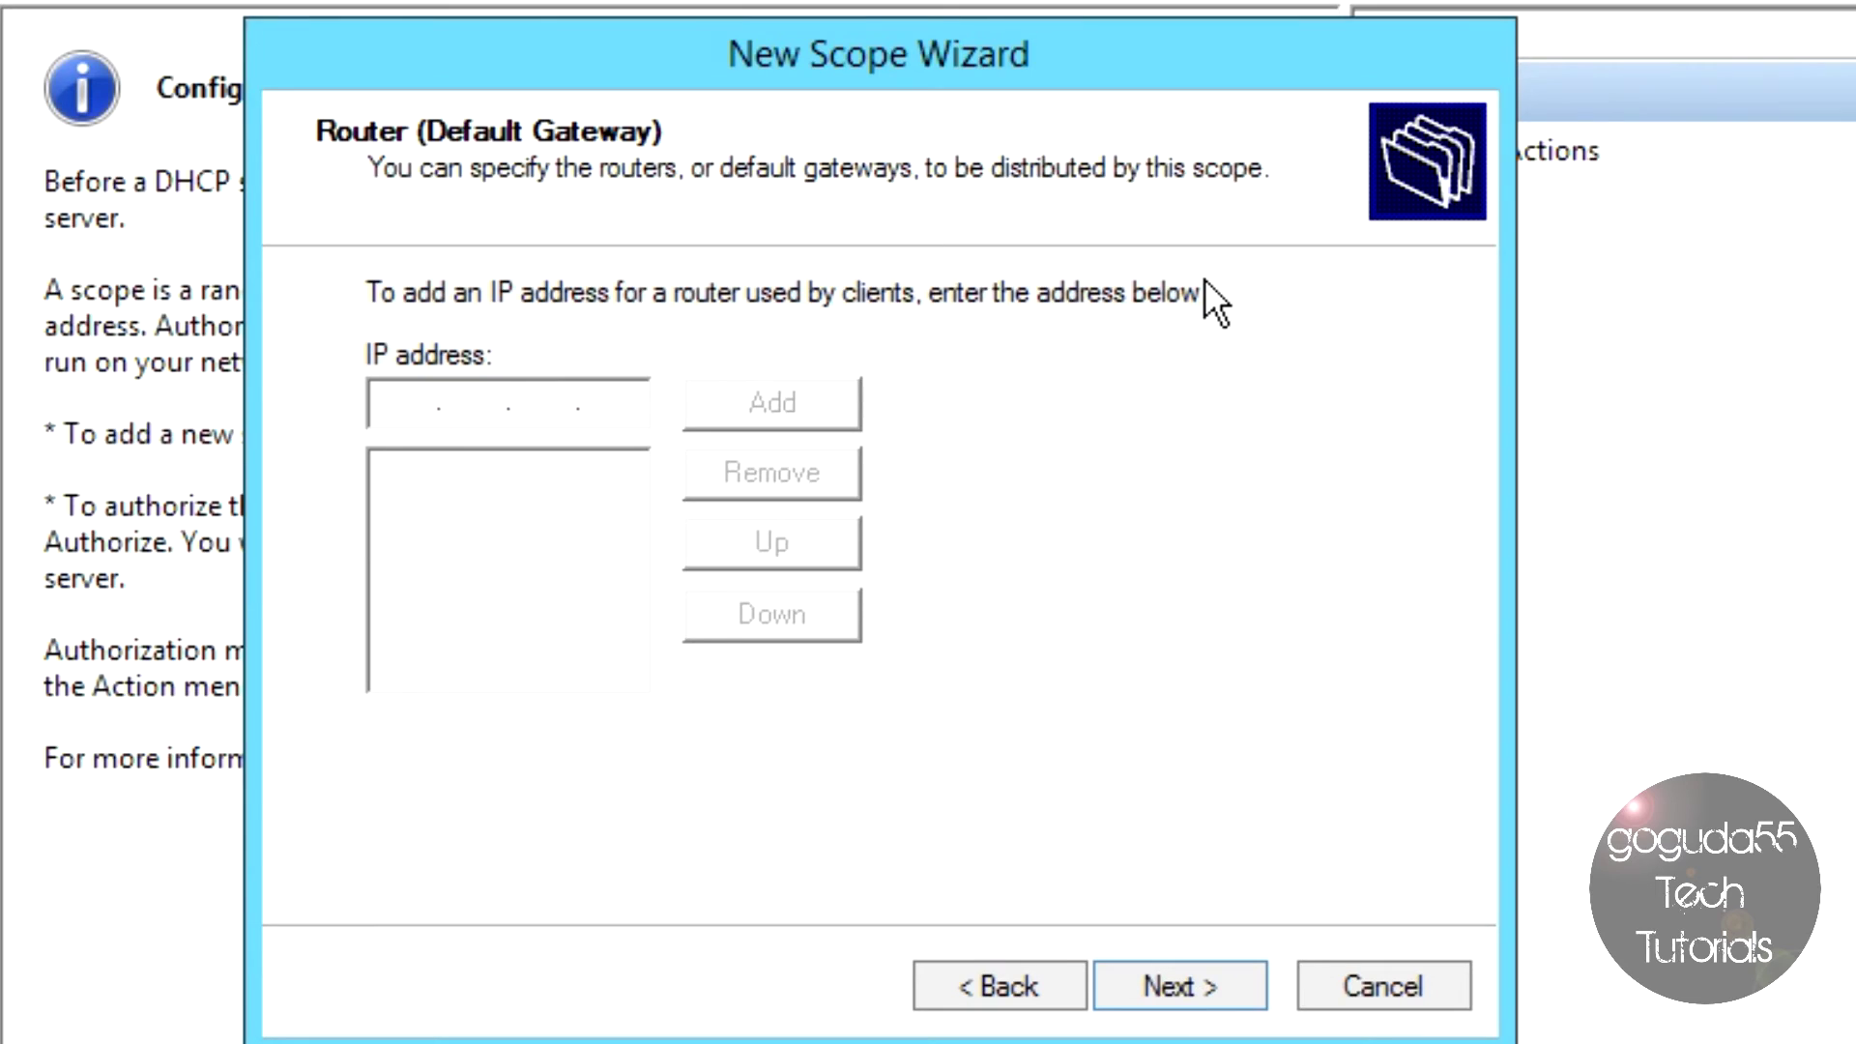
text(192167)
key(BackSpace)
text(89)
key(BackSpace)
text(1)
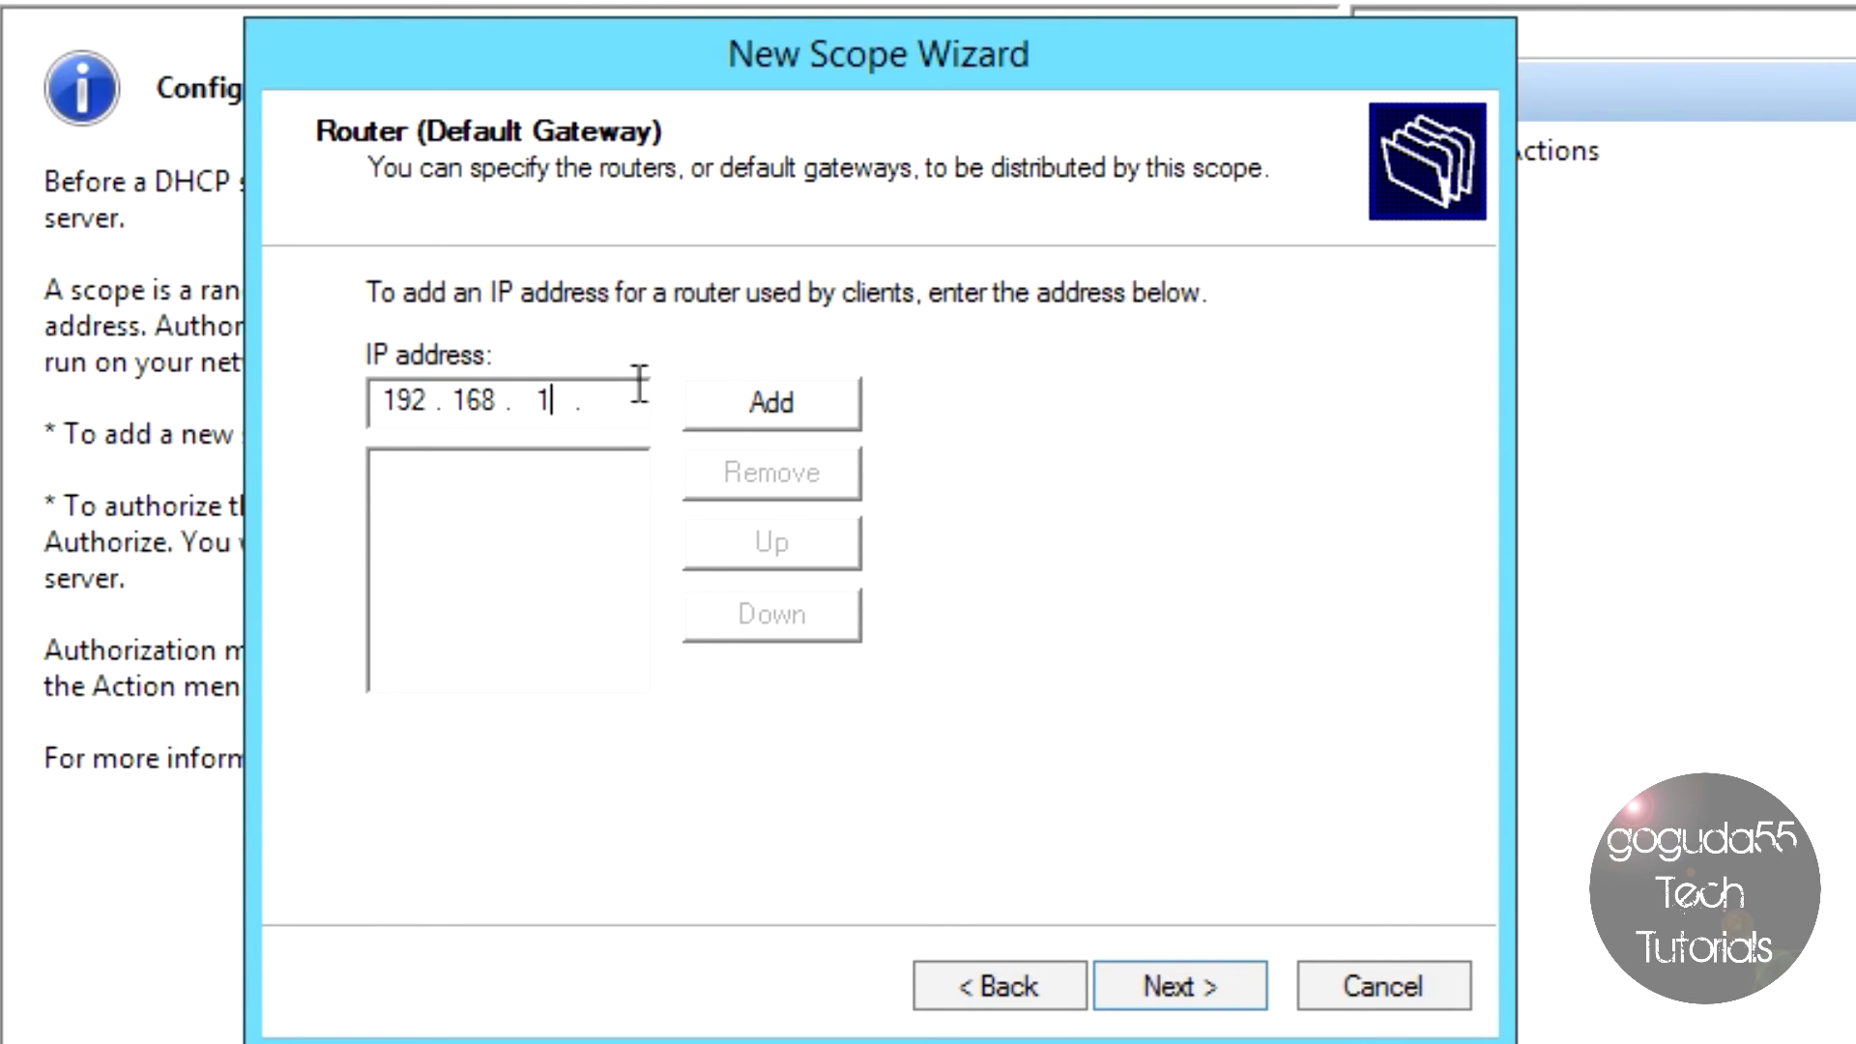
text(.1)
click(1156, 982)
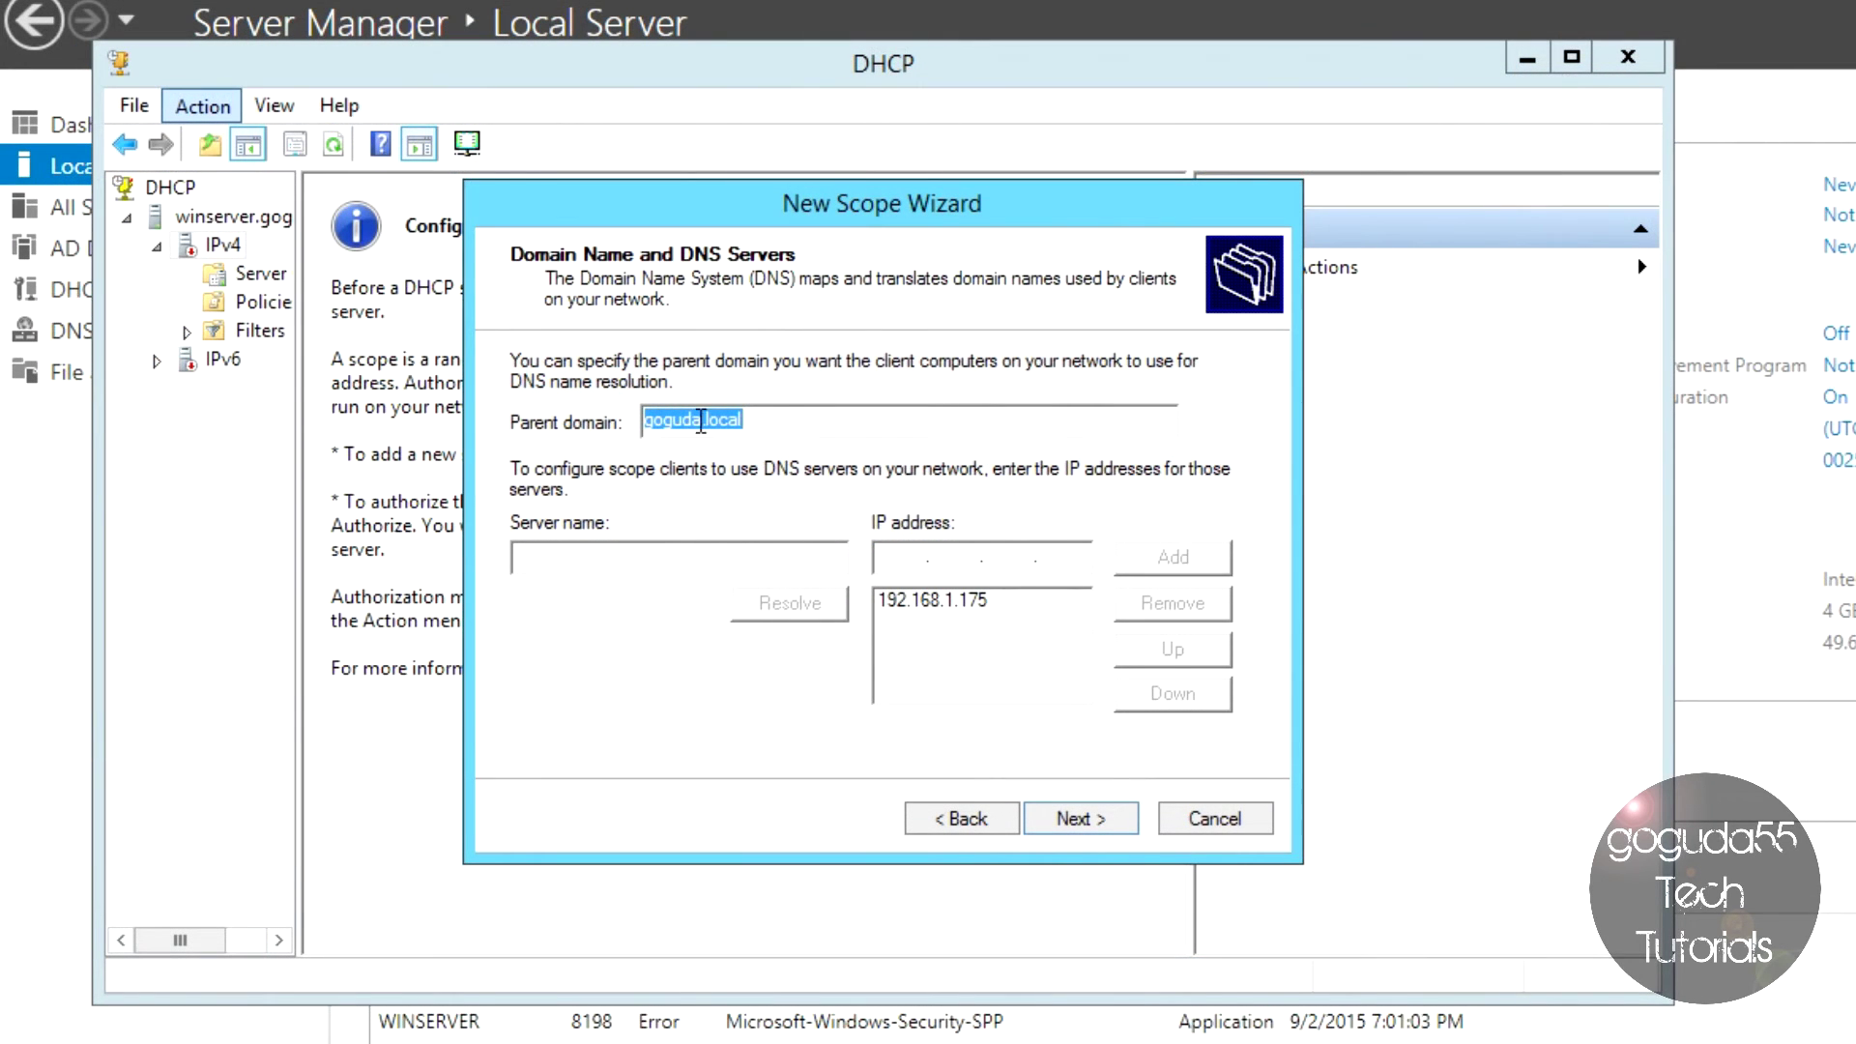
- Keep parent domain goguda.local and DNS server 192.168.1.175 after resolving WINSERVER
key(End)
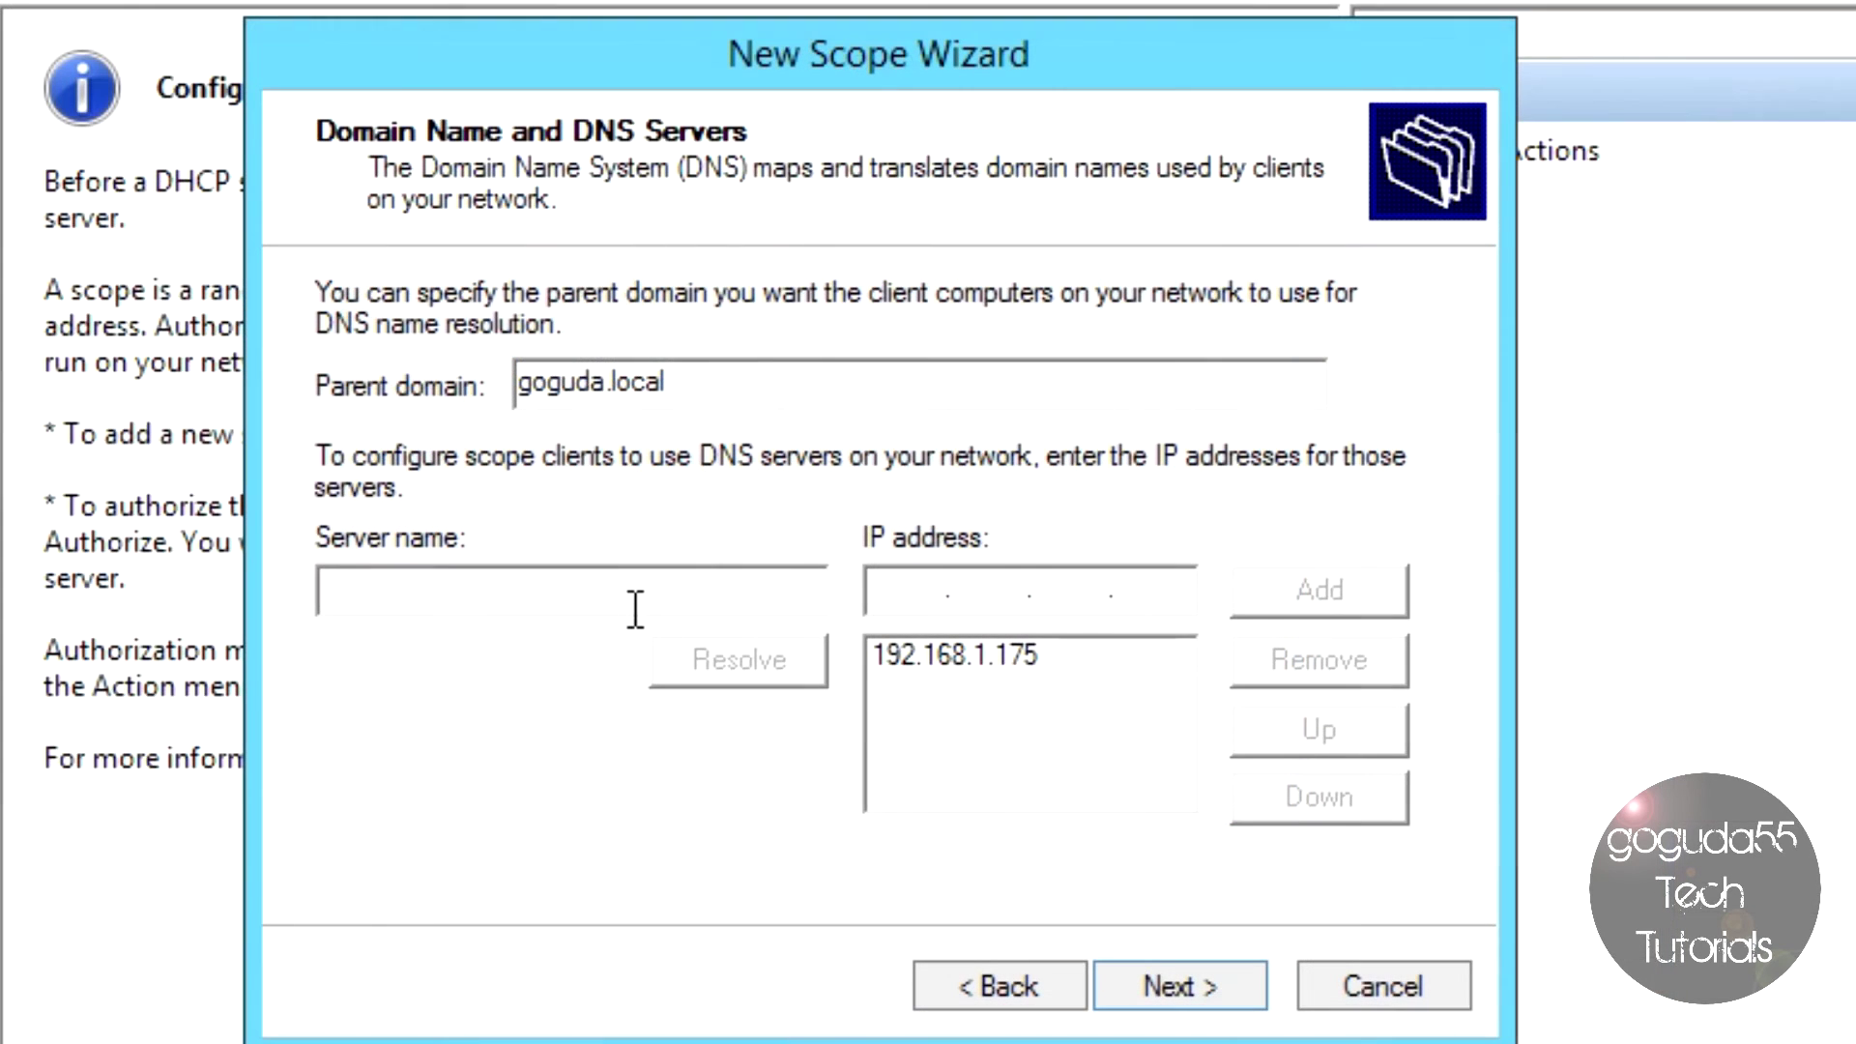
click(635, 609)
text(QW)
key(BackSpace)
key(BackSpace)
text(WINSERVER)
key(Return)
click(983, 661)
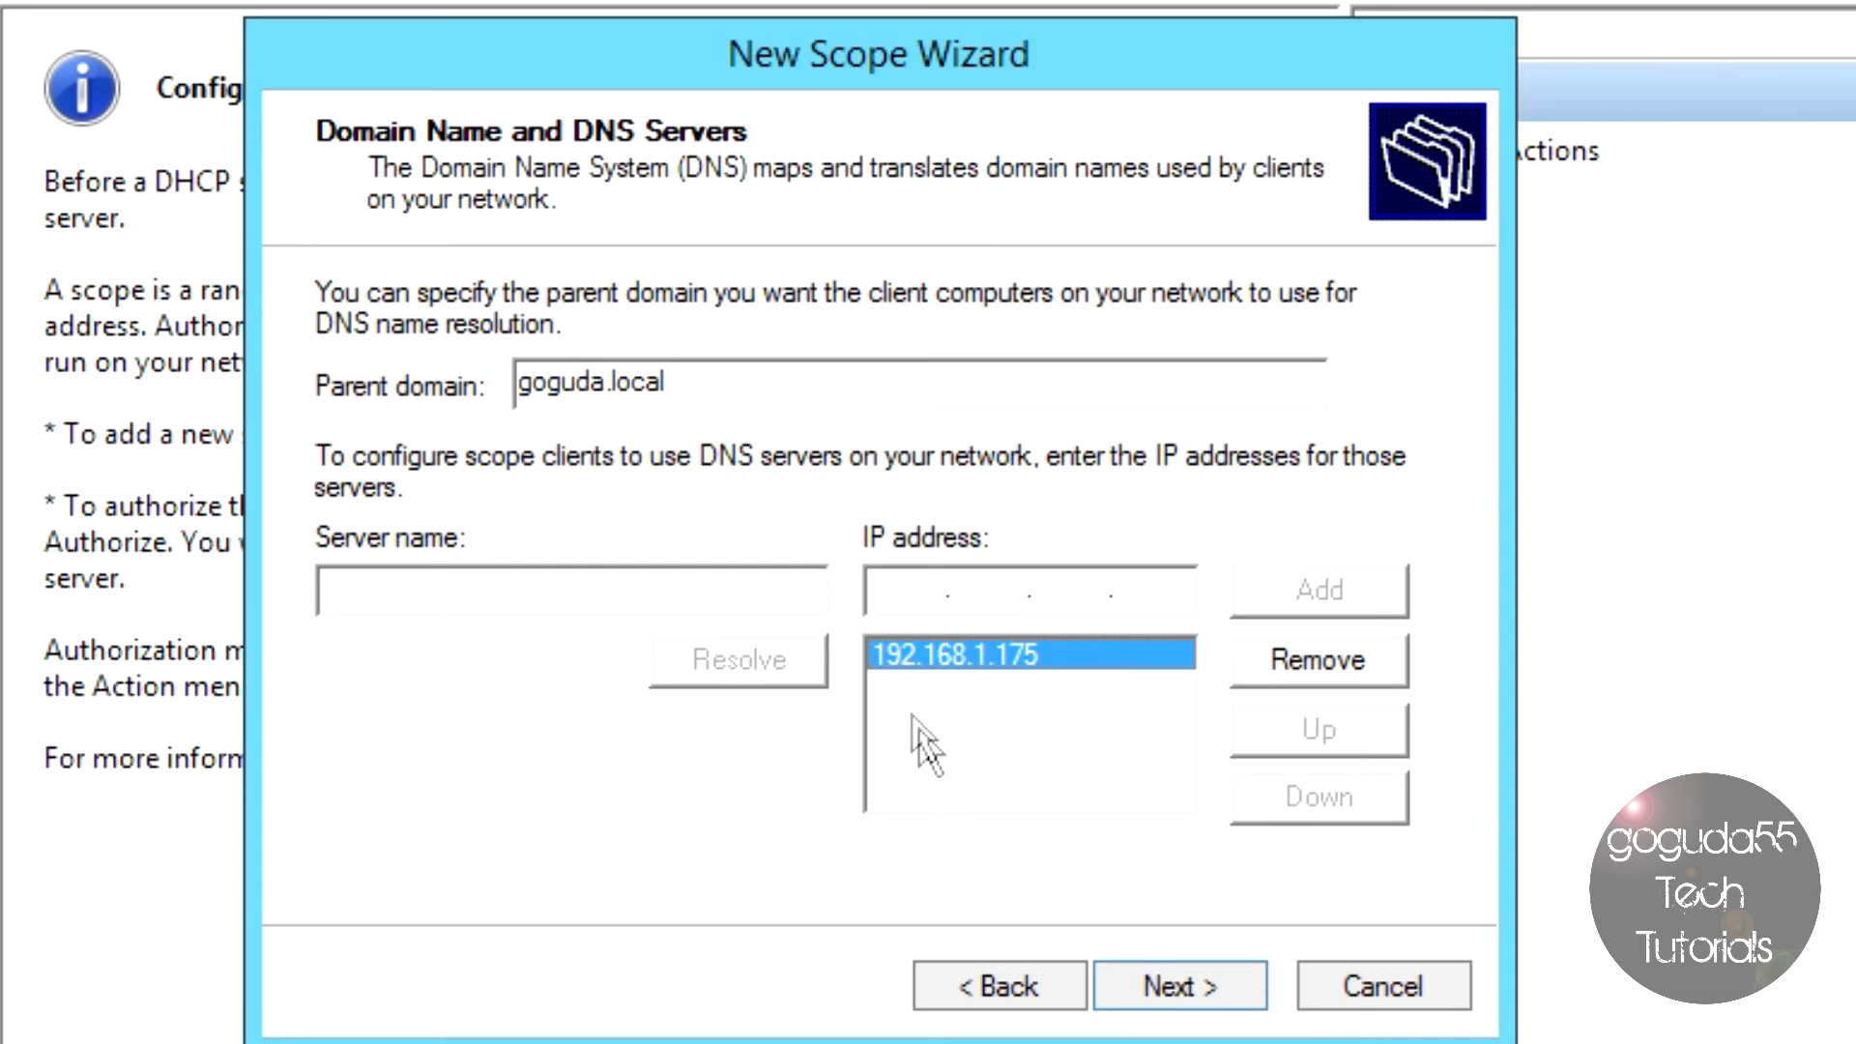
click(1154, 988)
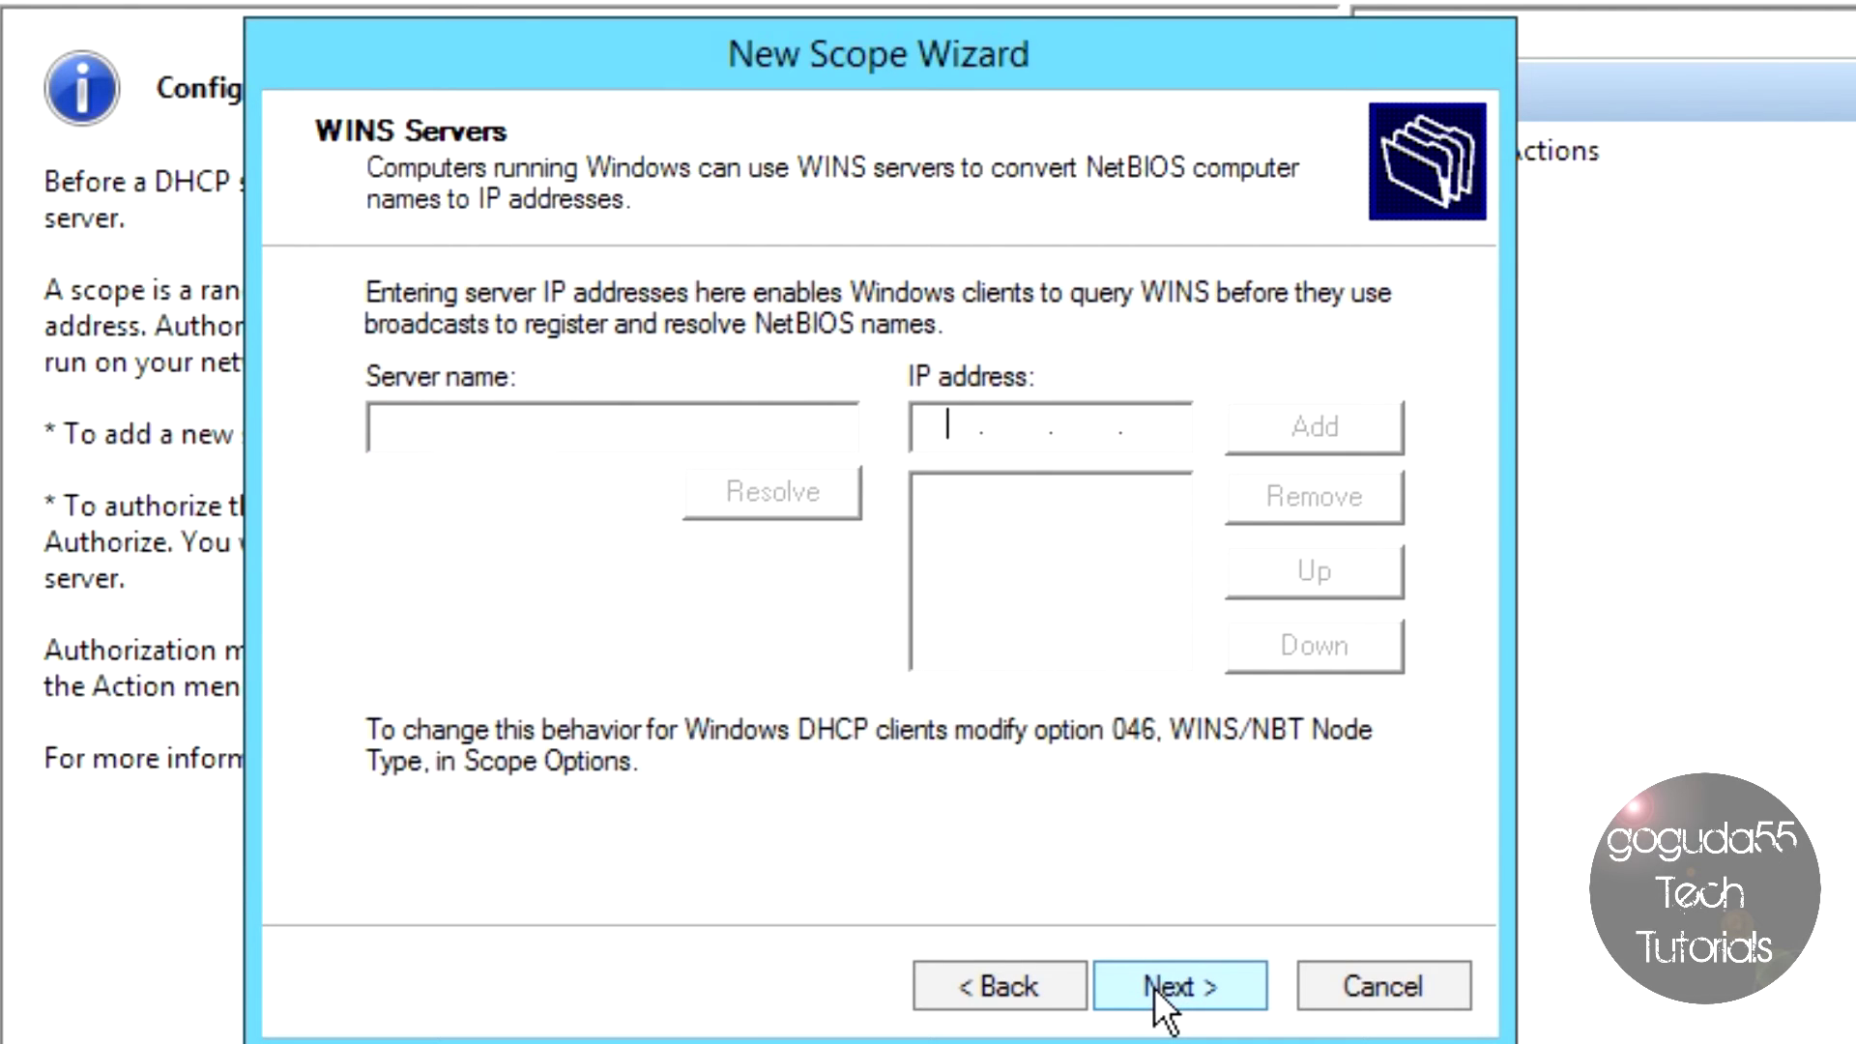
- Skip WINS servers, activate the scope immediately, and finish the wizard
click(1211, 1006)
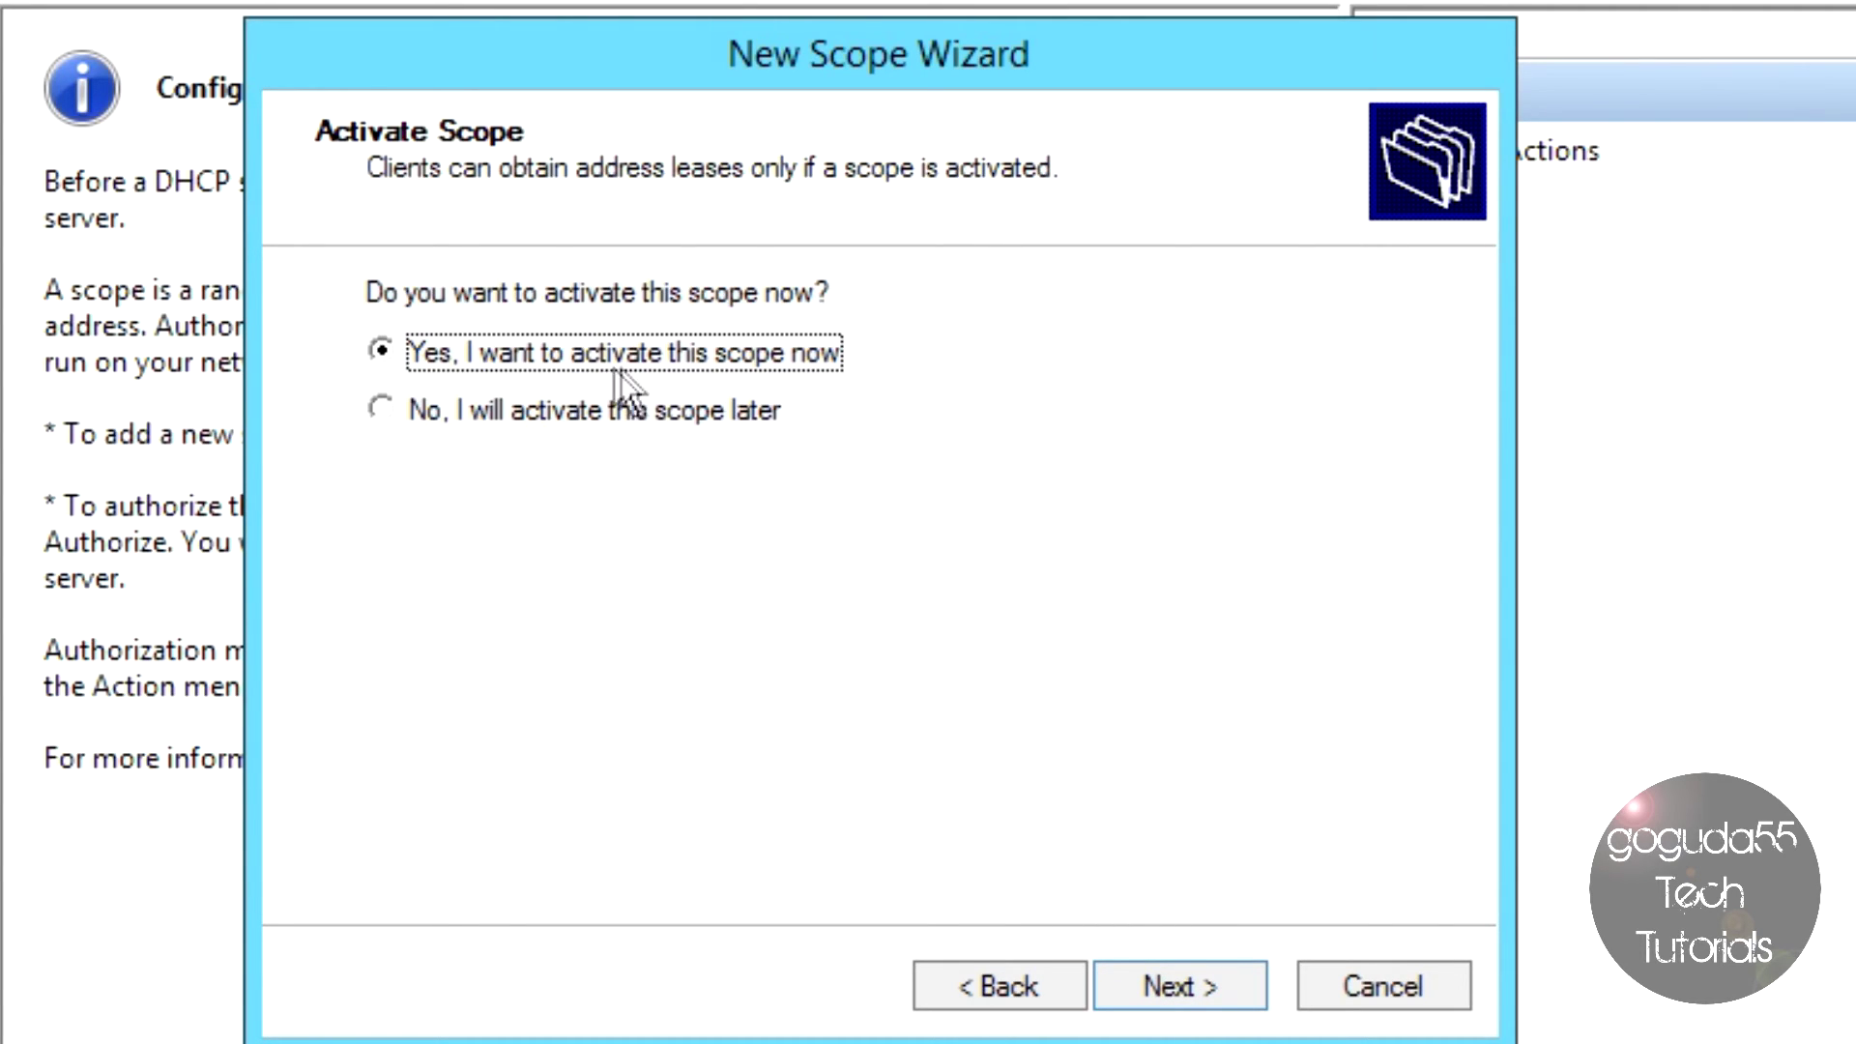
click(1177, 981)
click(1170, 990)
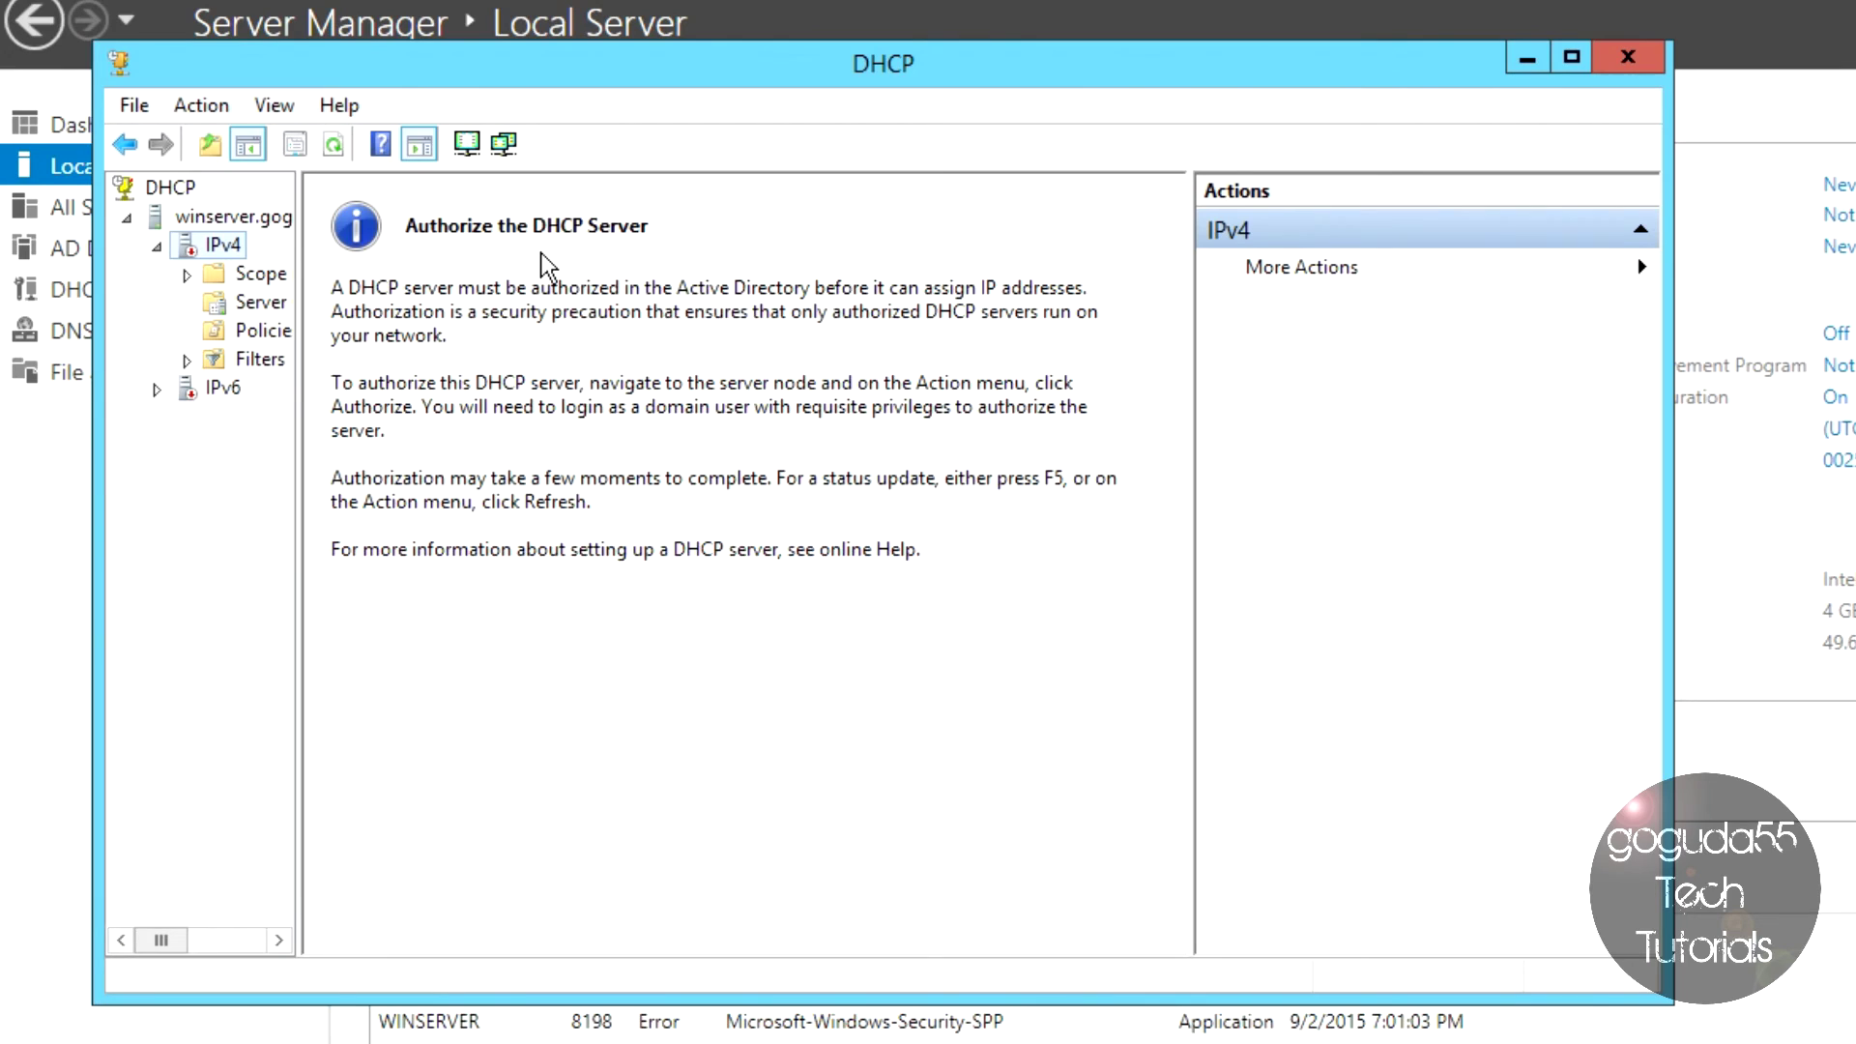
- Authorize winserver.goguda.local, refresh it, and expand IPv4 to confirm the scope
click(222, 221)
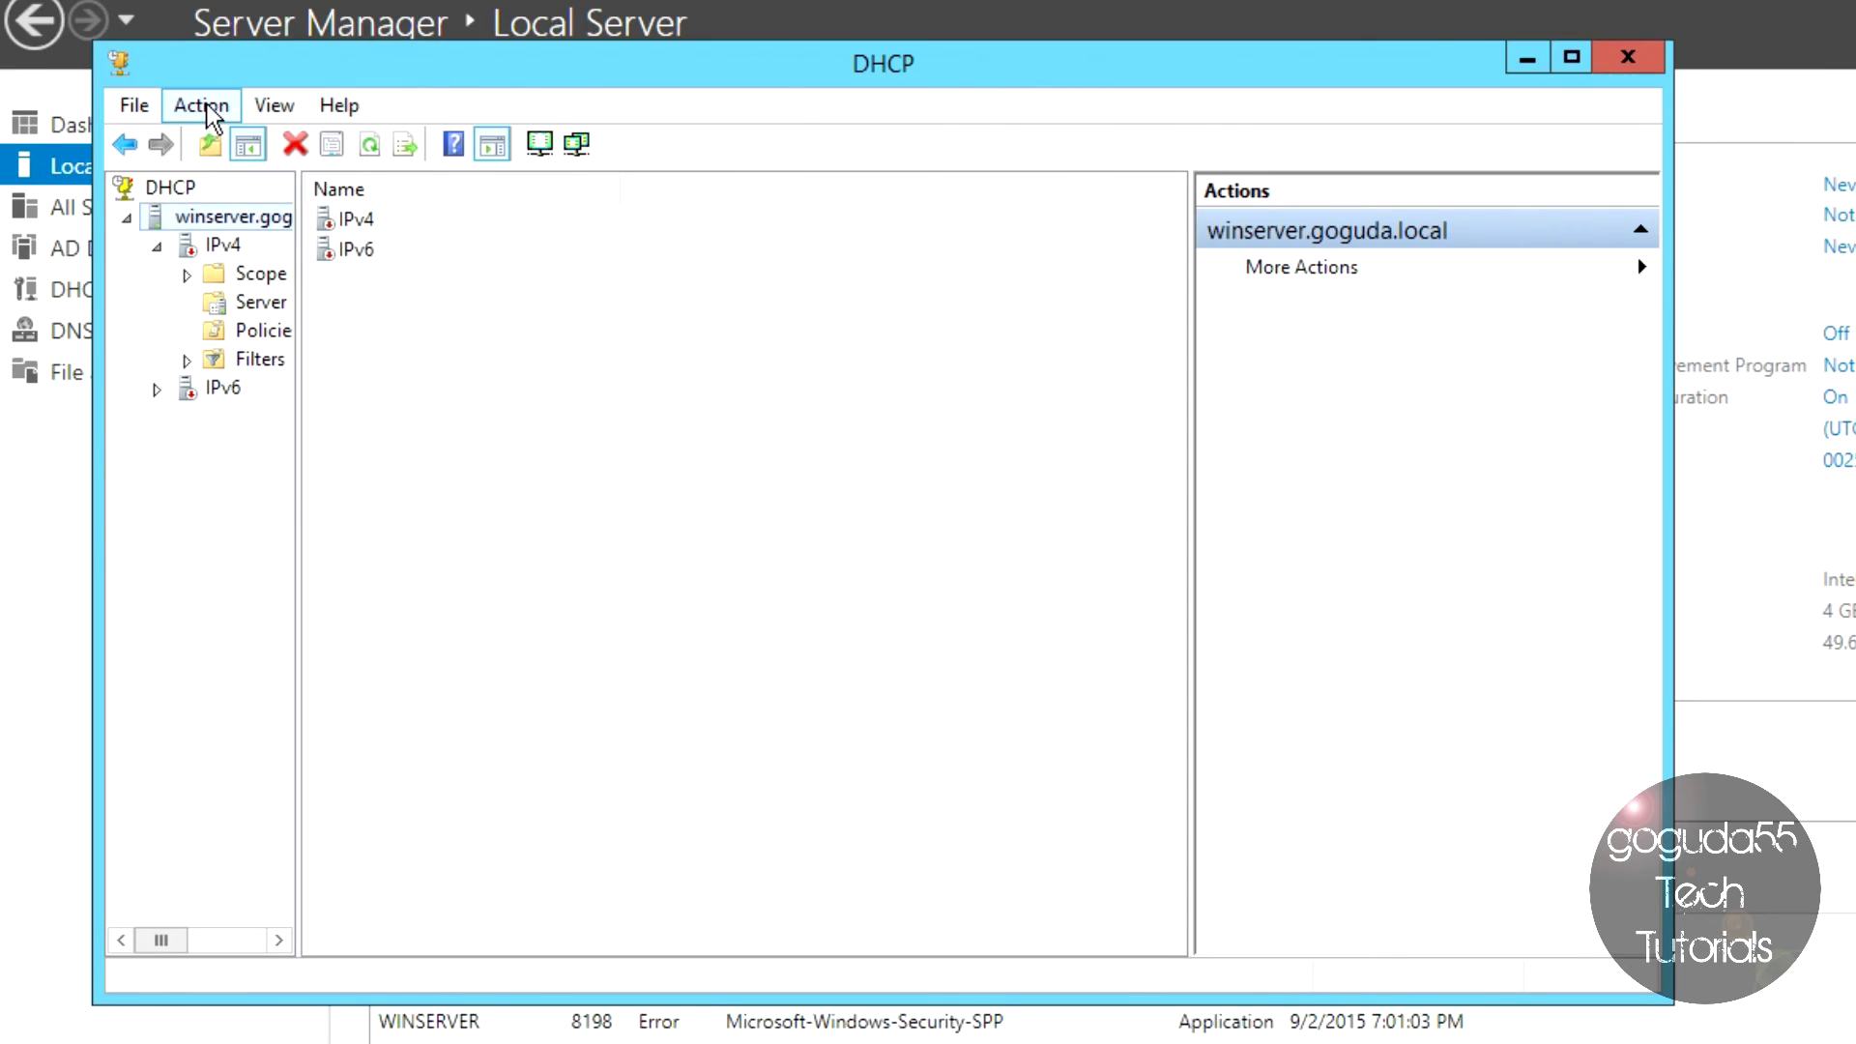
click(203, 106)
click(213, 182)
click(201, 107)
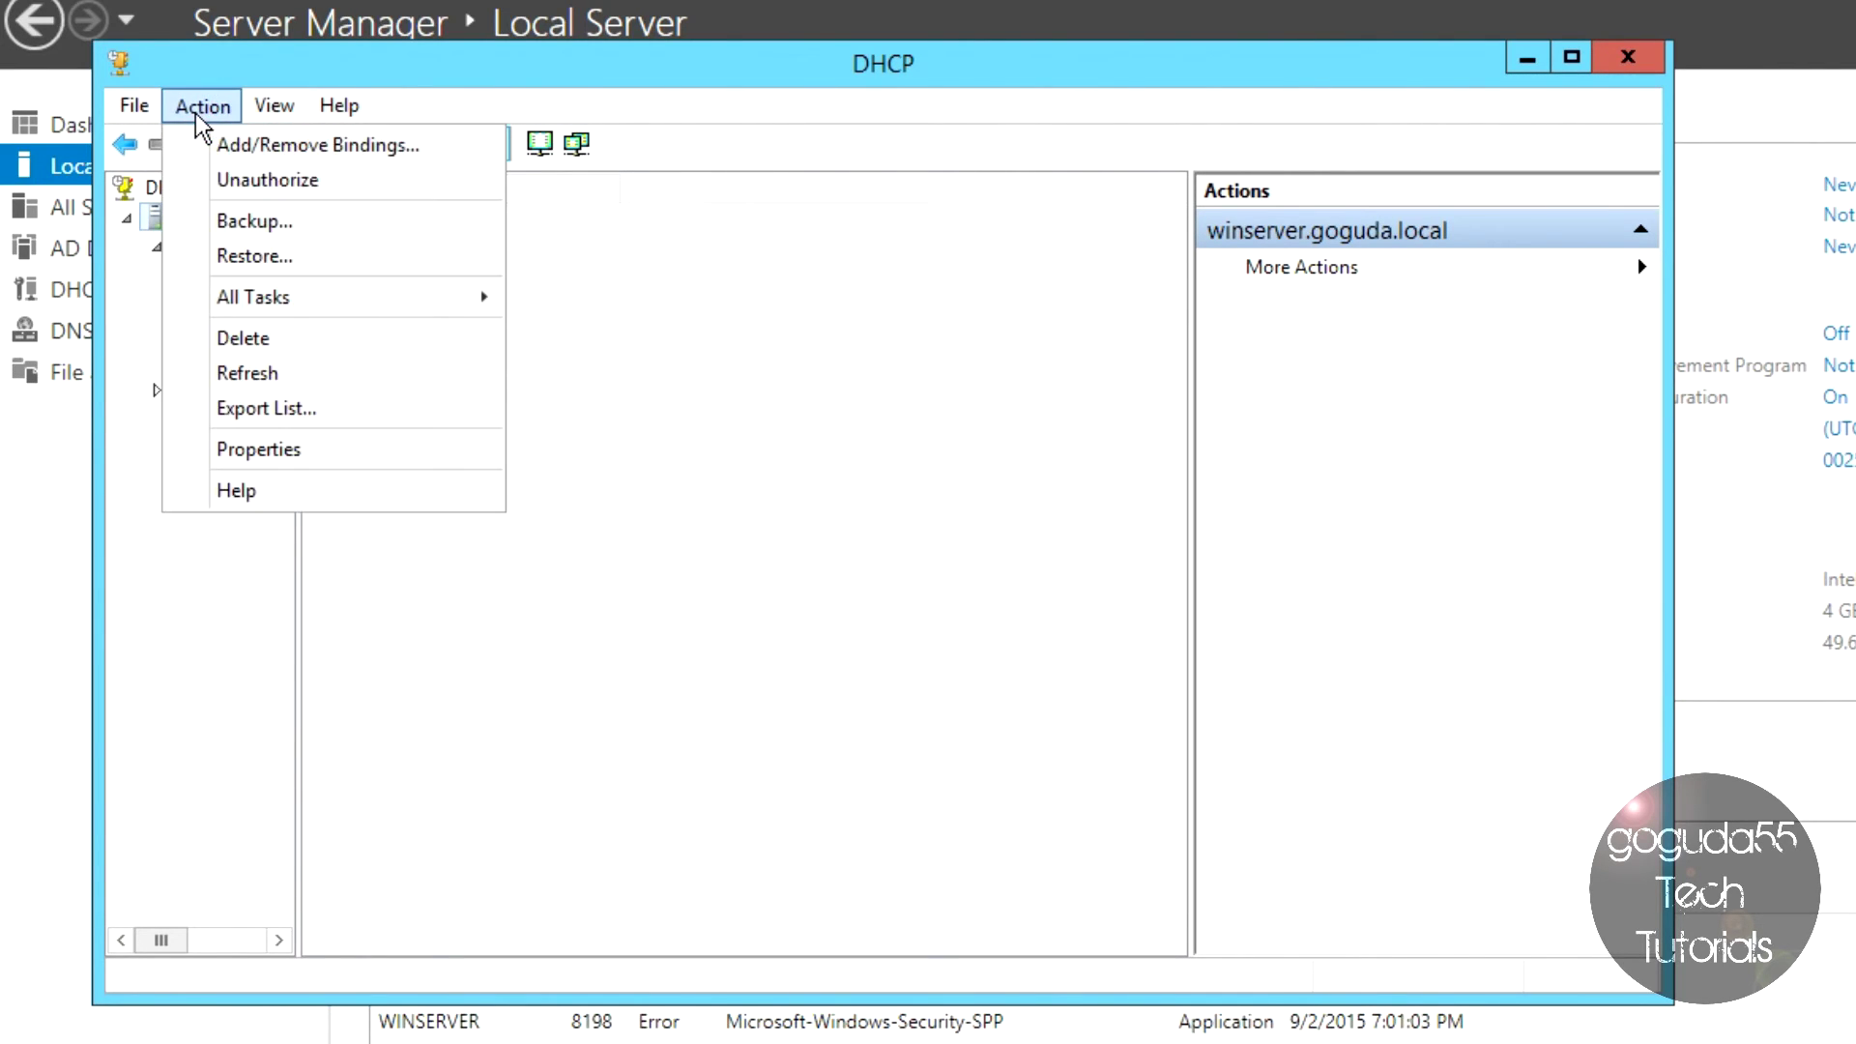
click(250, 373)
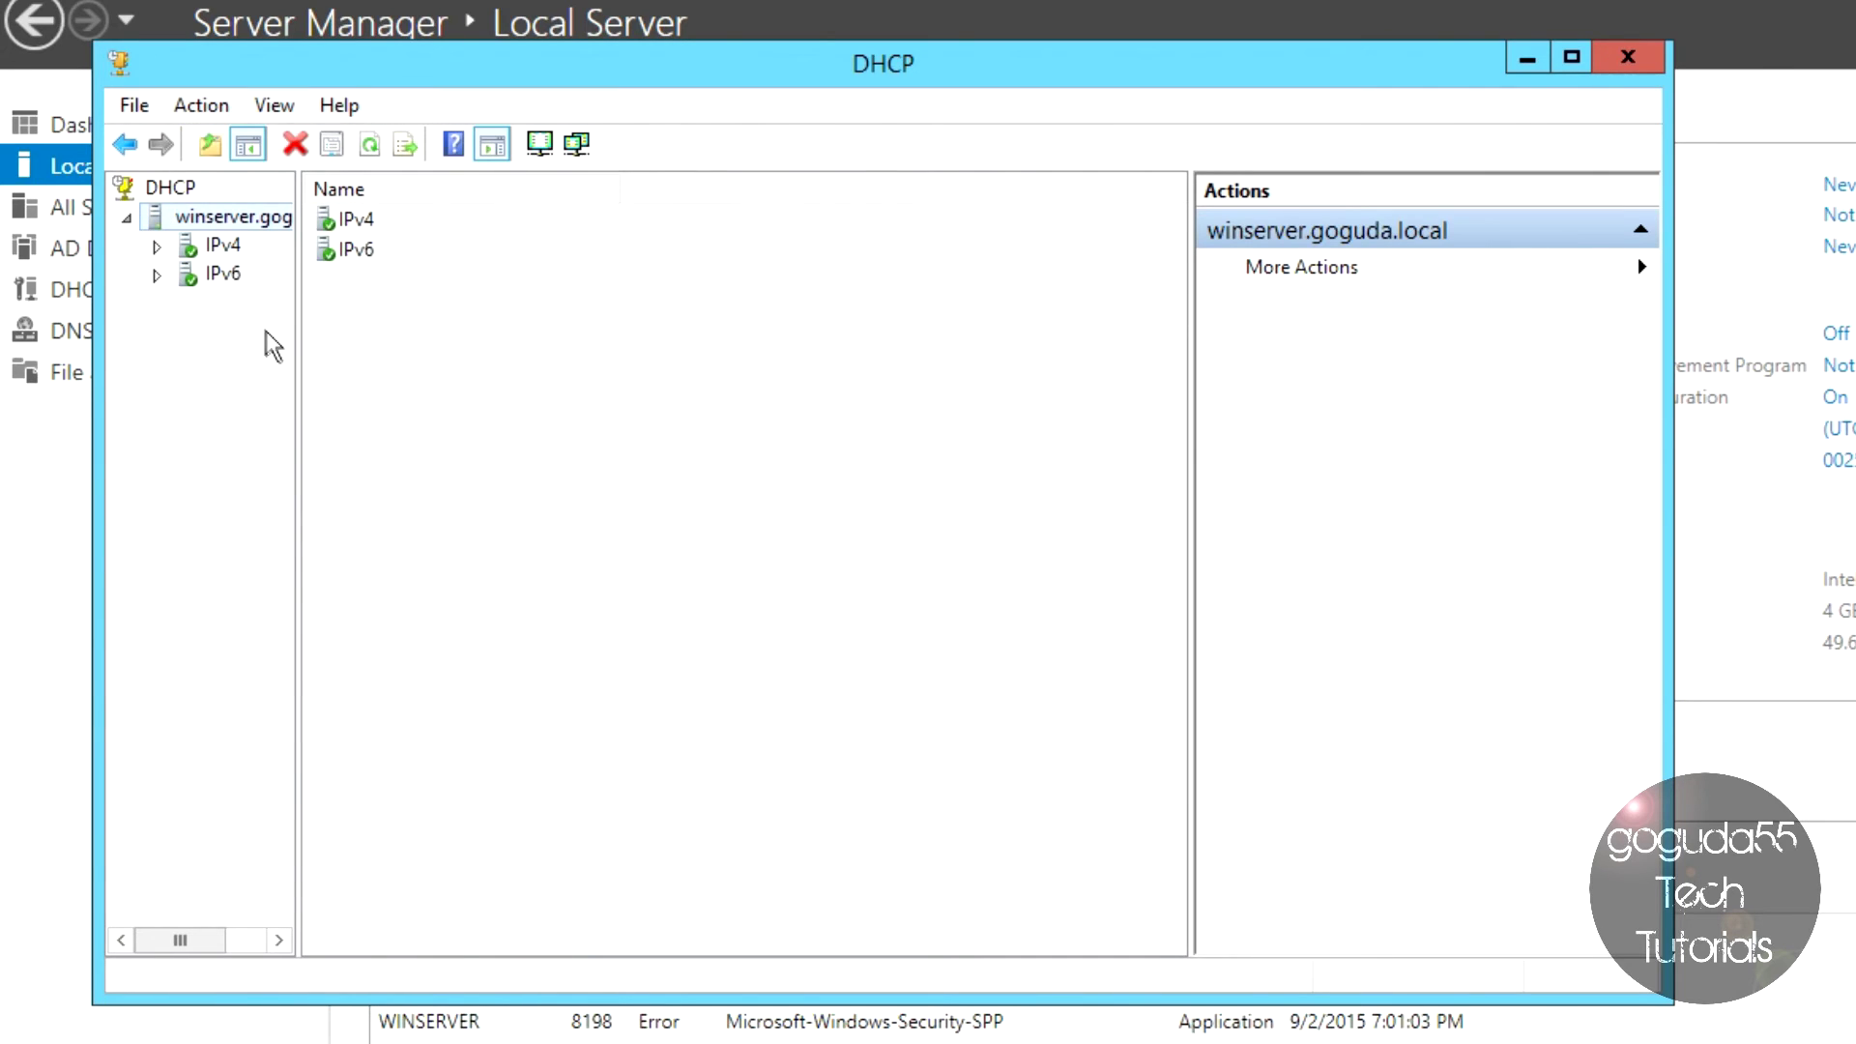
double_click(198, 250)
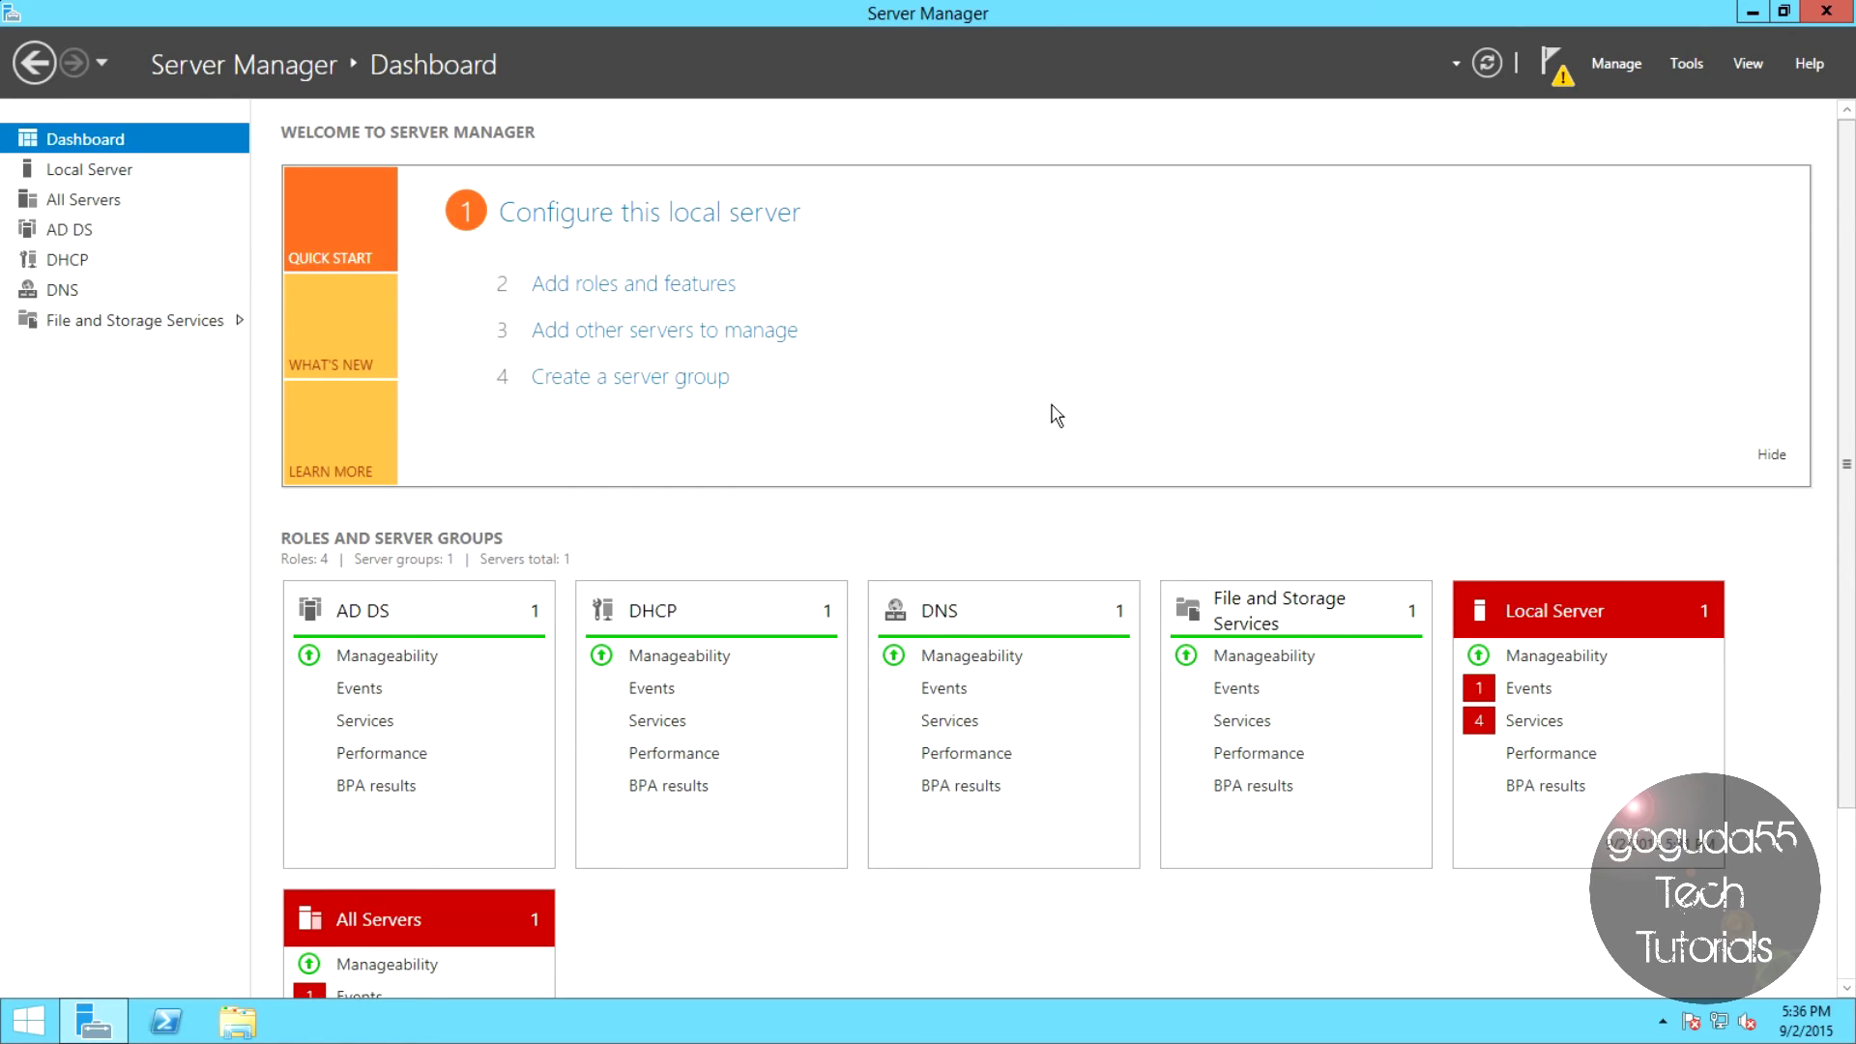
- Launch Active Directory Users and Computers and show the goguda.local Users container
click(1683, 67)
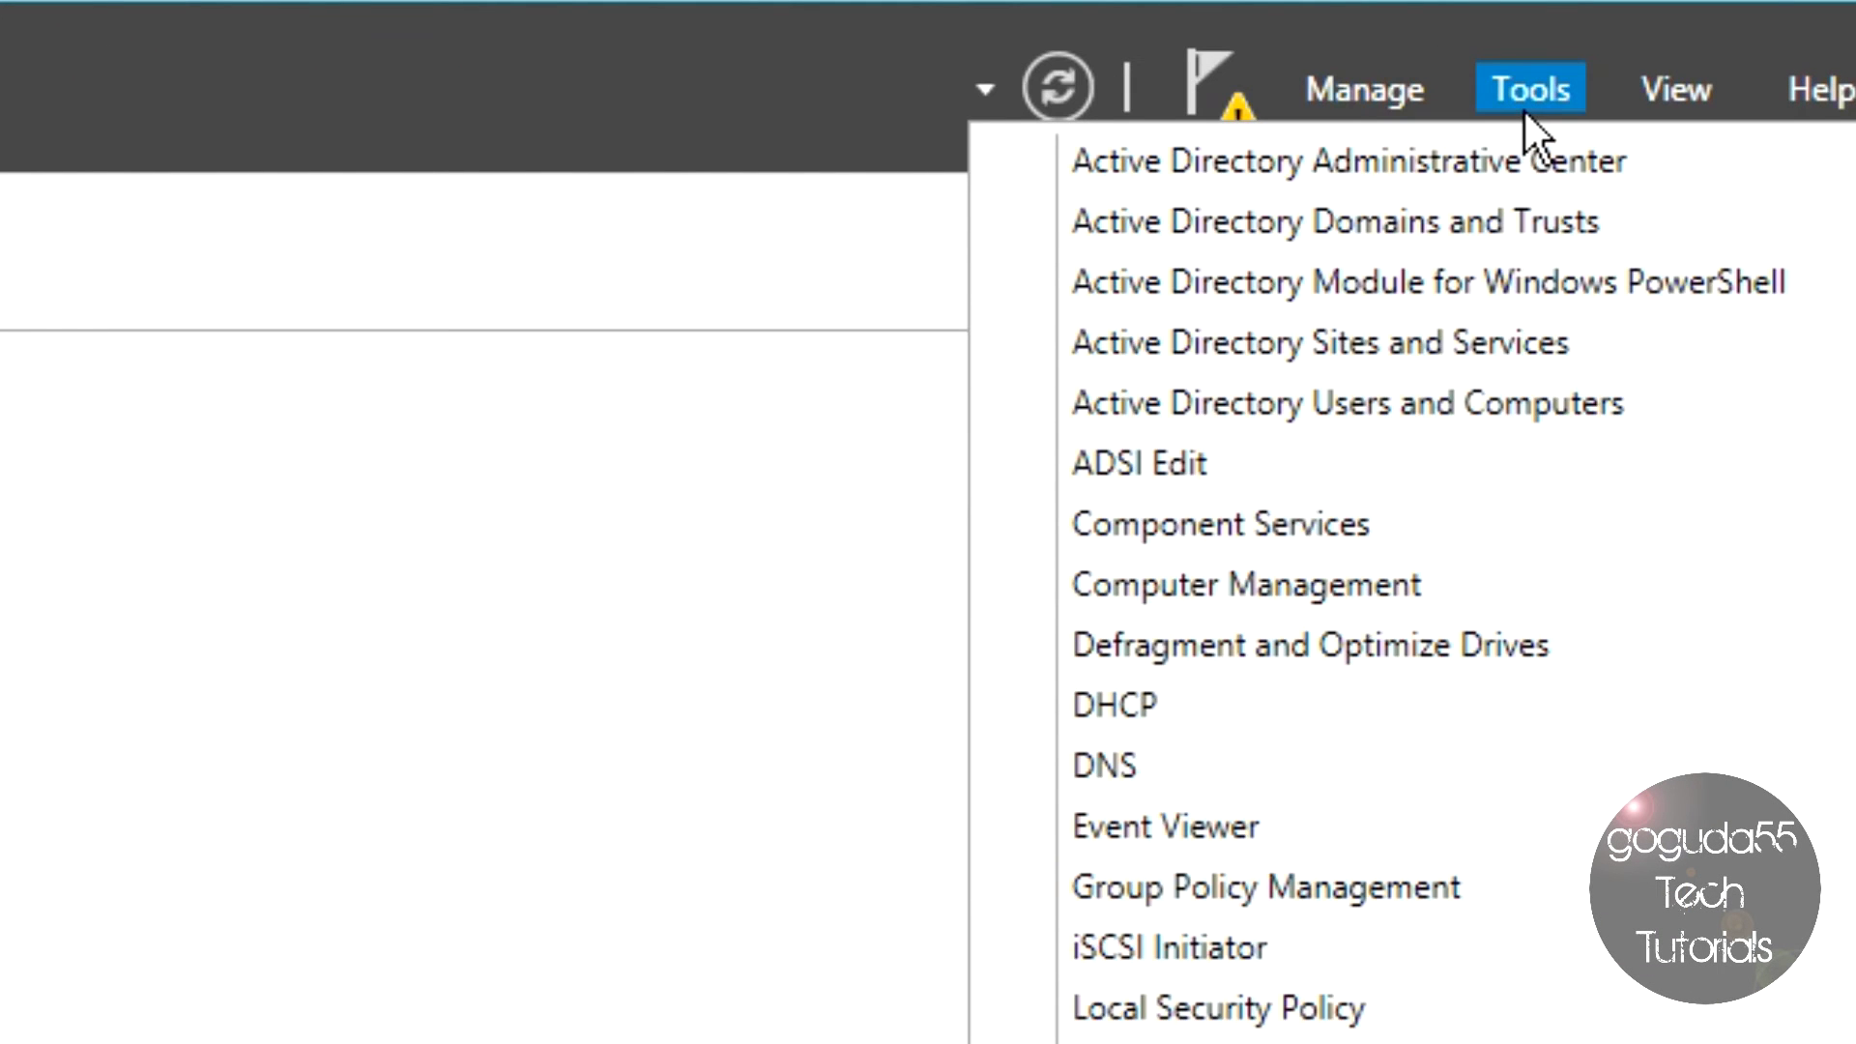
click(1467, 414)
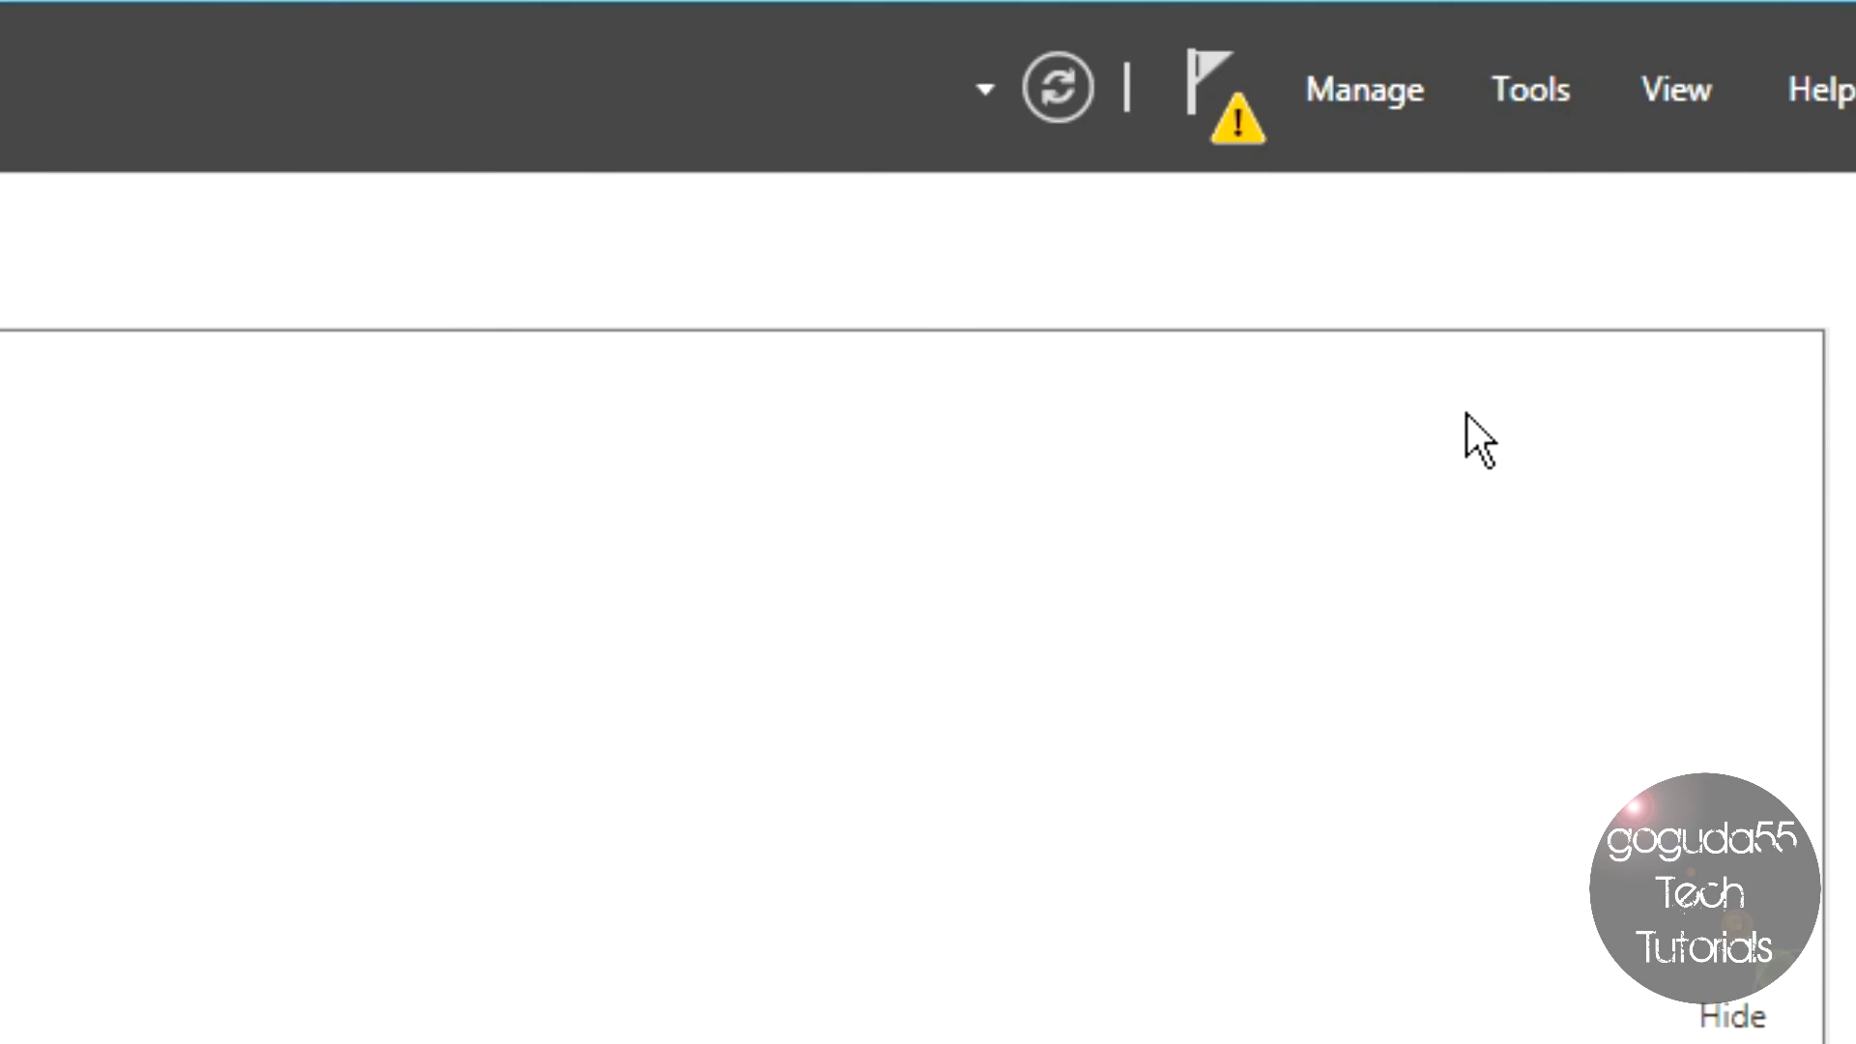
drag(1165, 819, 1434, 1033)
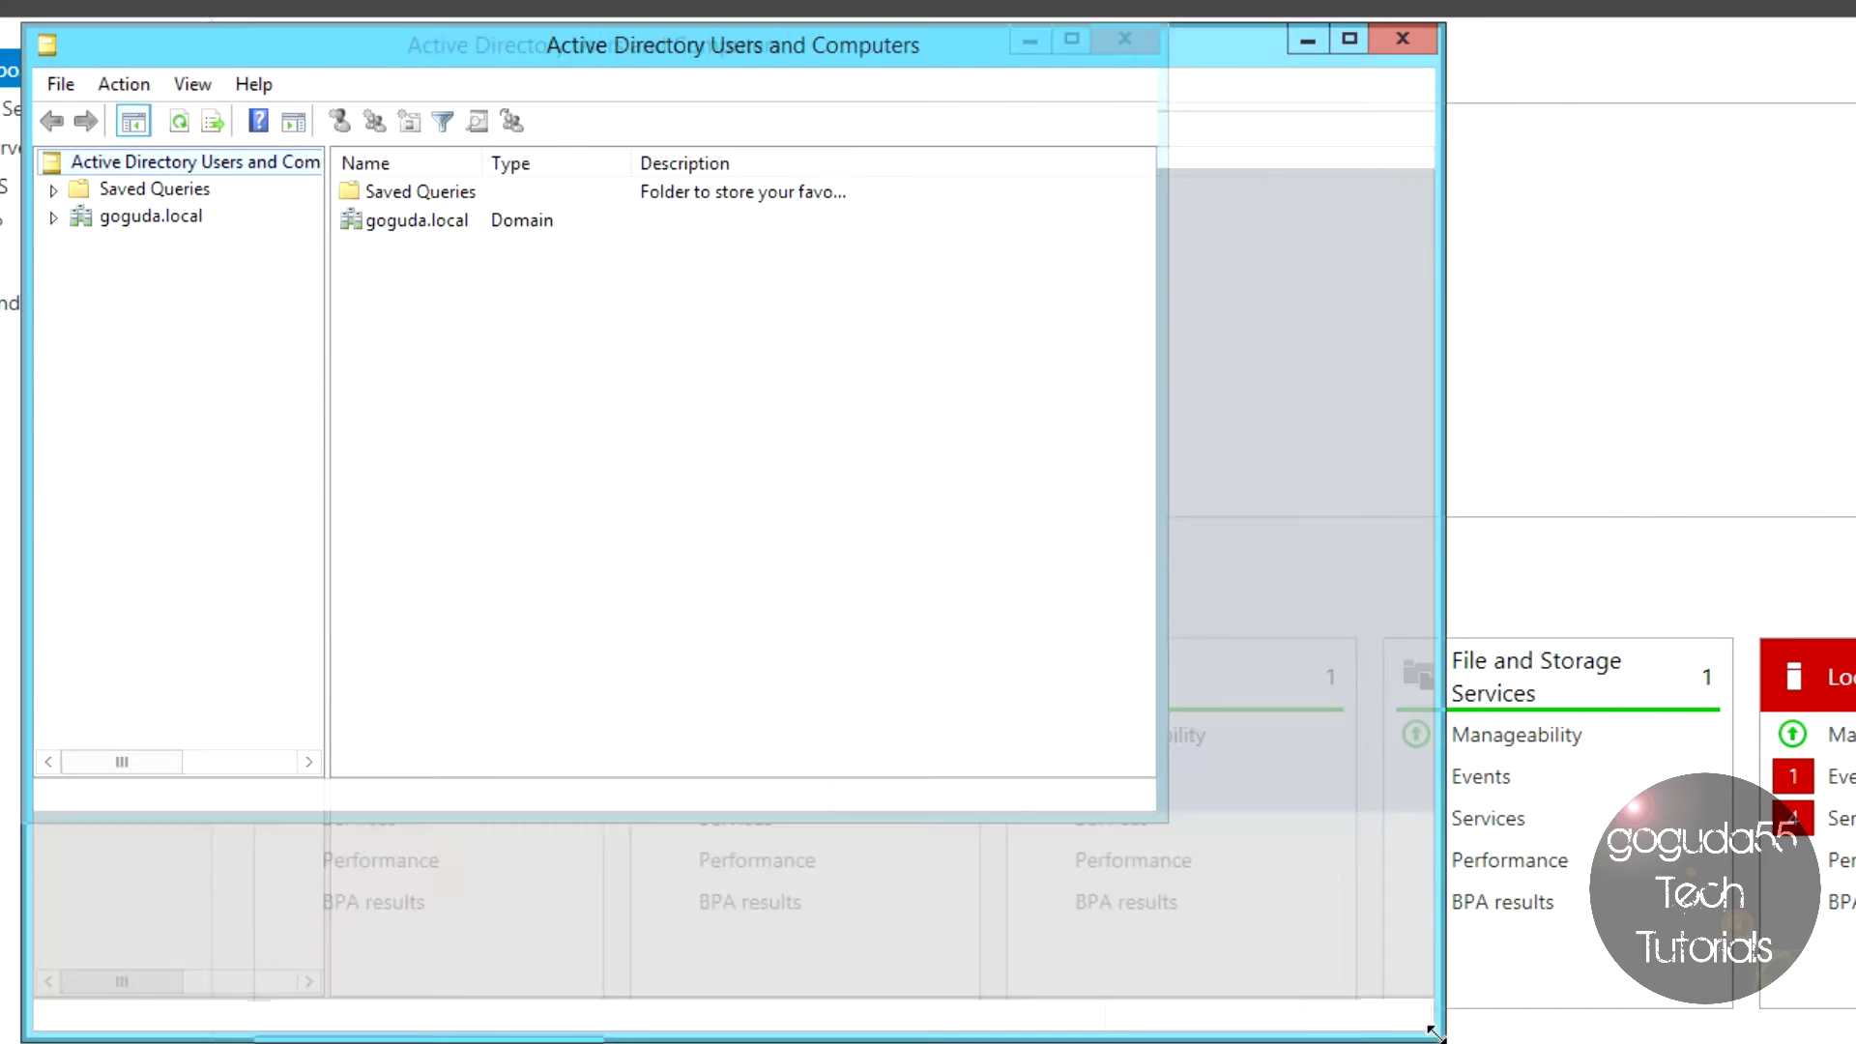
double_click(145, 216)
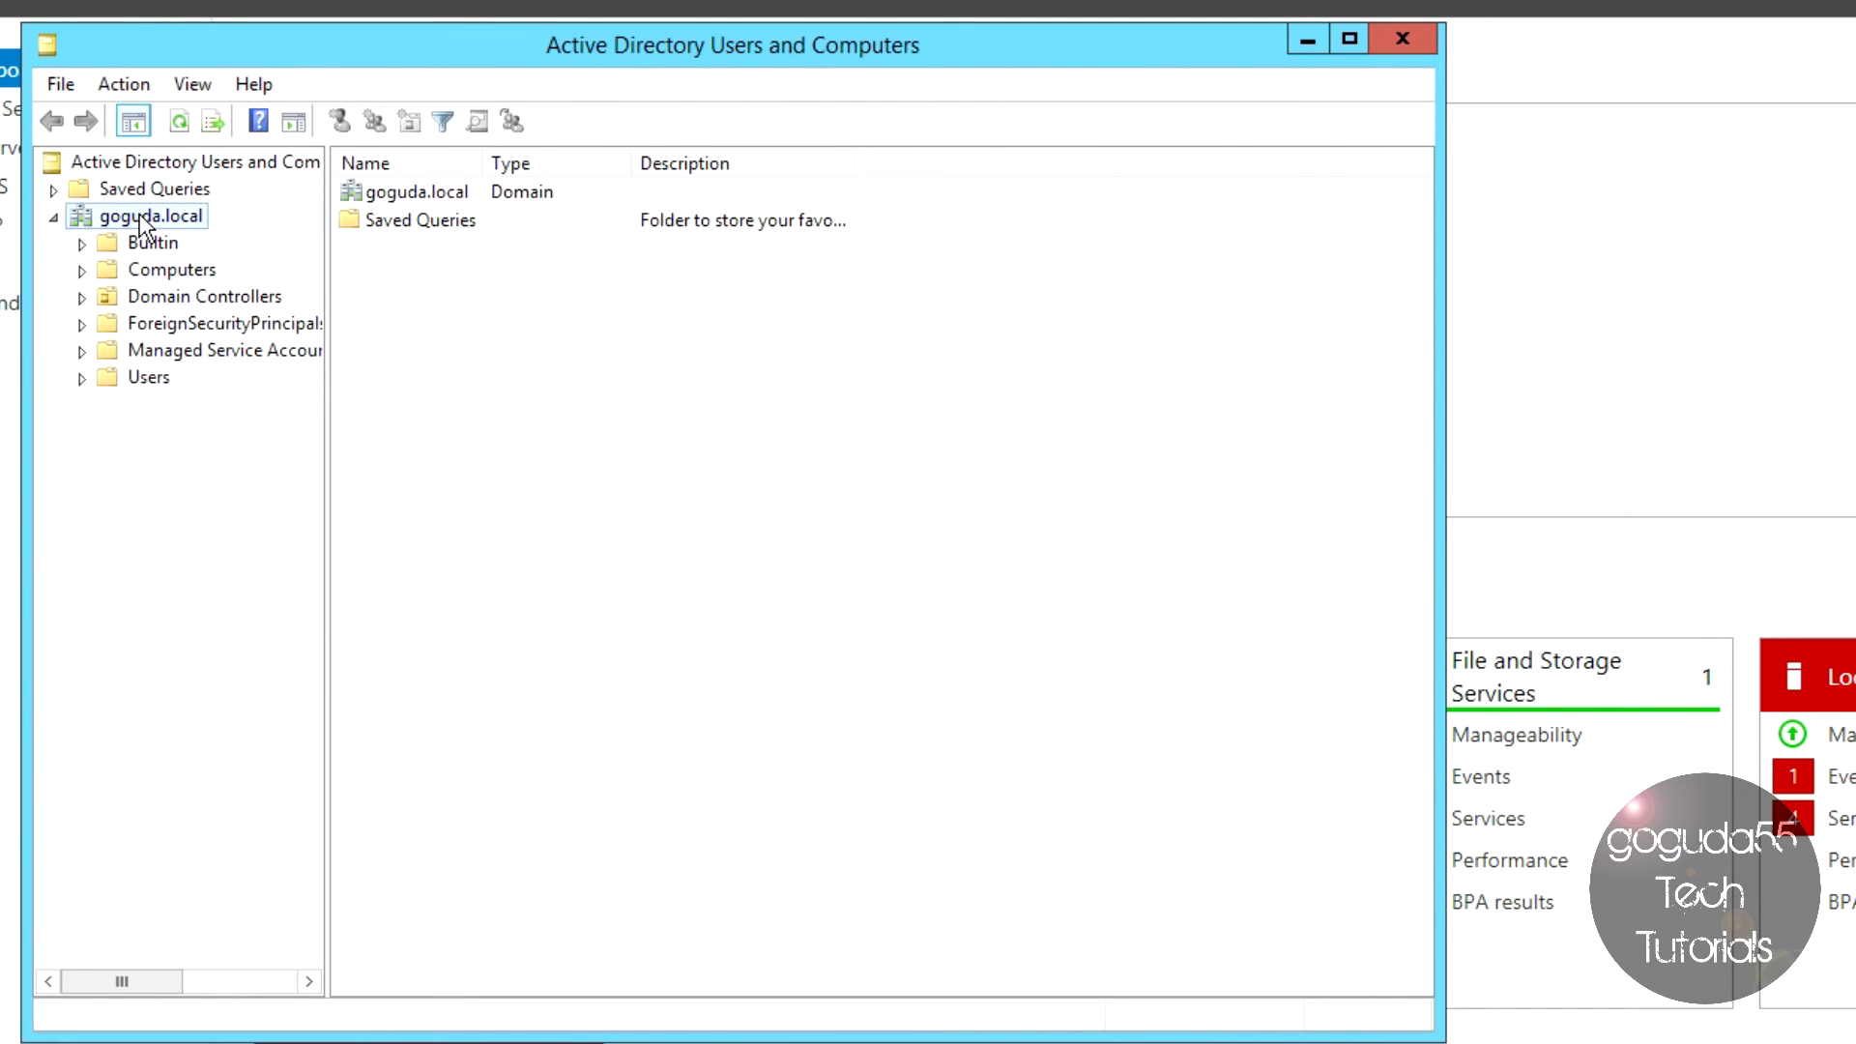
click(147, 378)
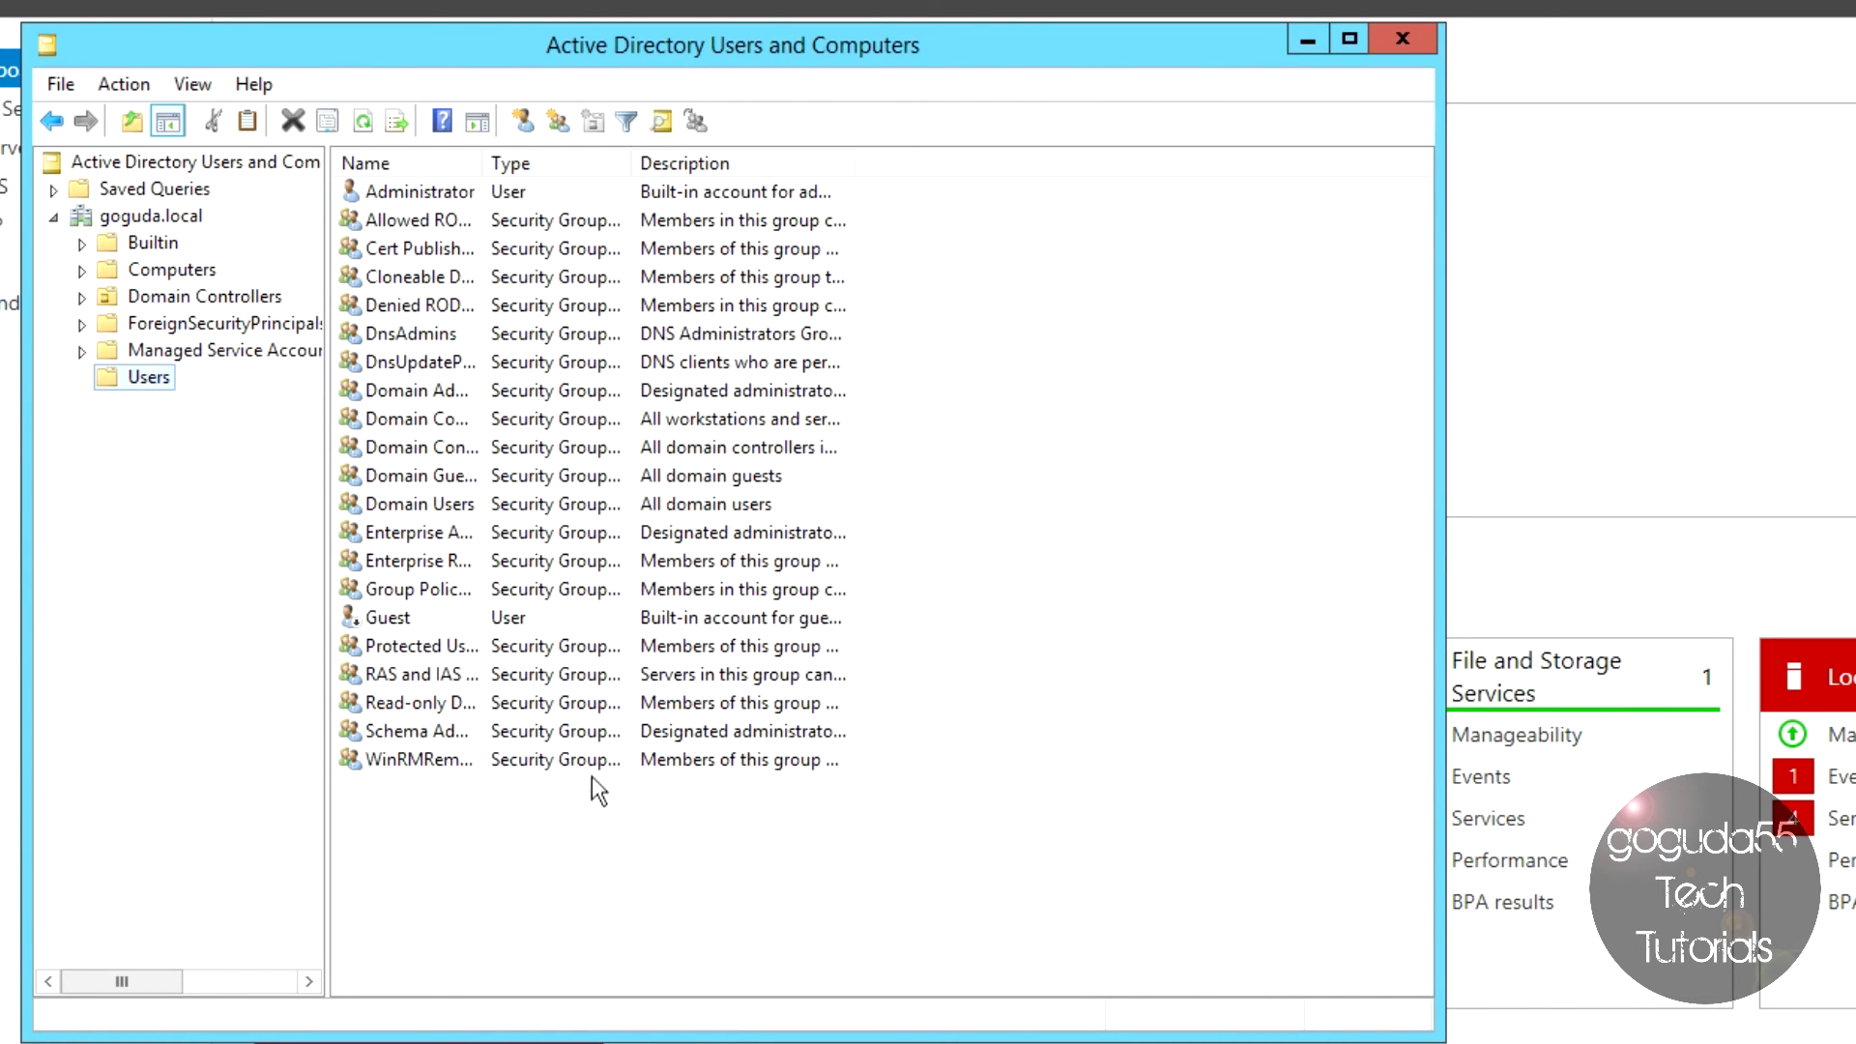
- Start a new user in Users and enter the user's first, last and logon names
right_click(592, 840)
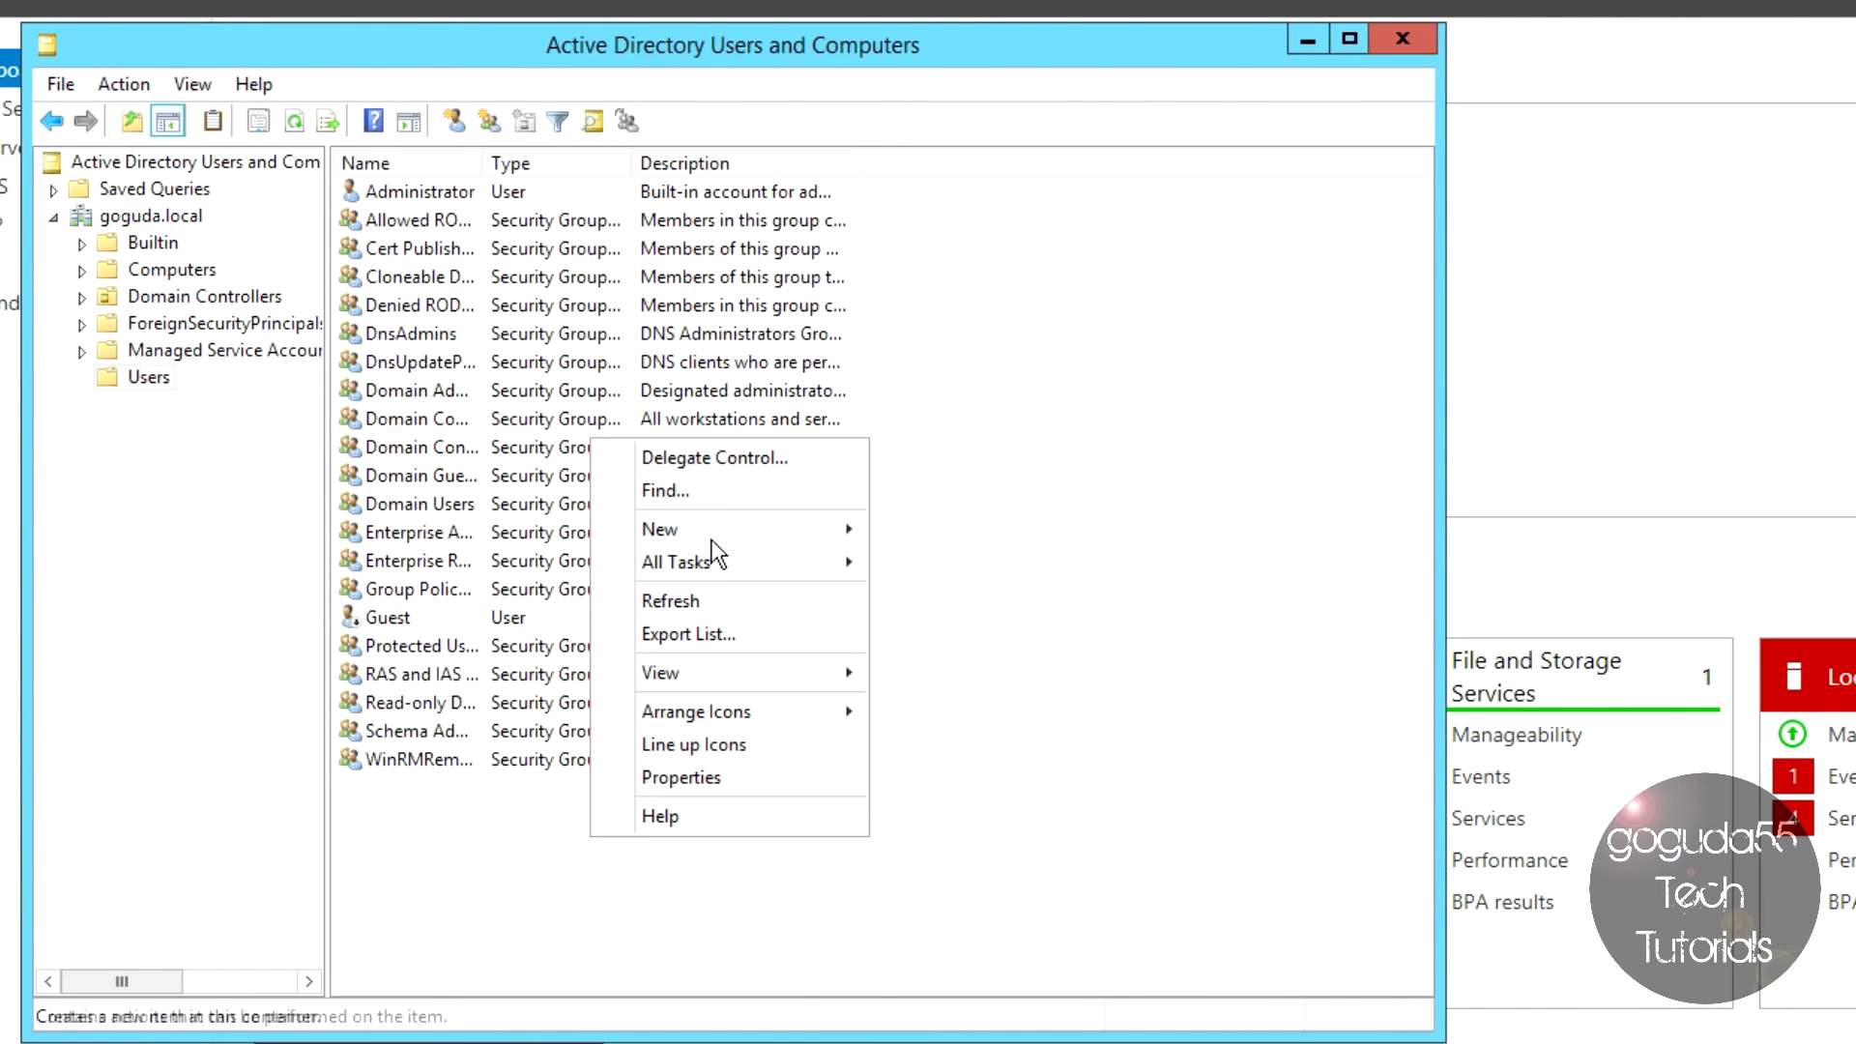
mouse_move(713, 539)
click(955, 793)
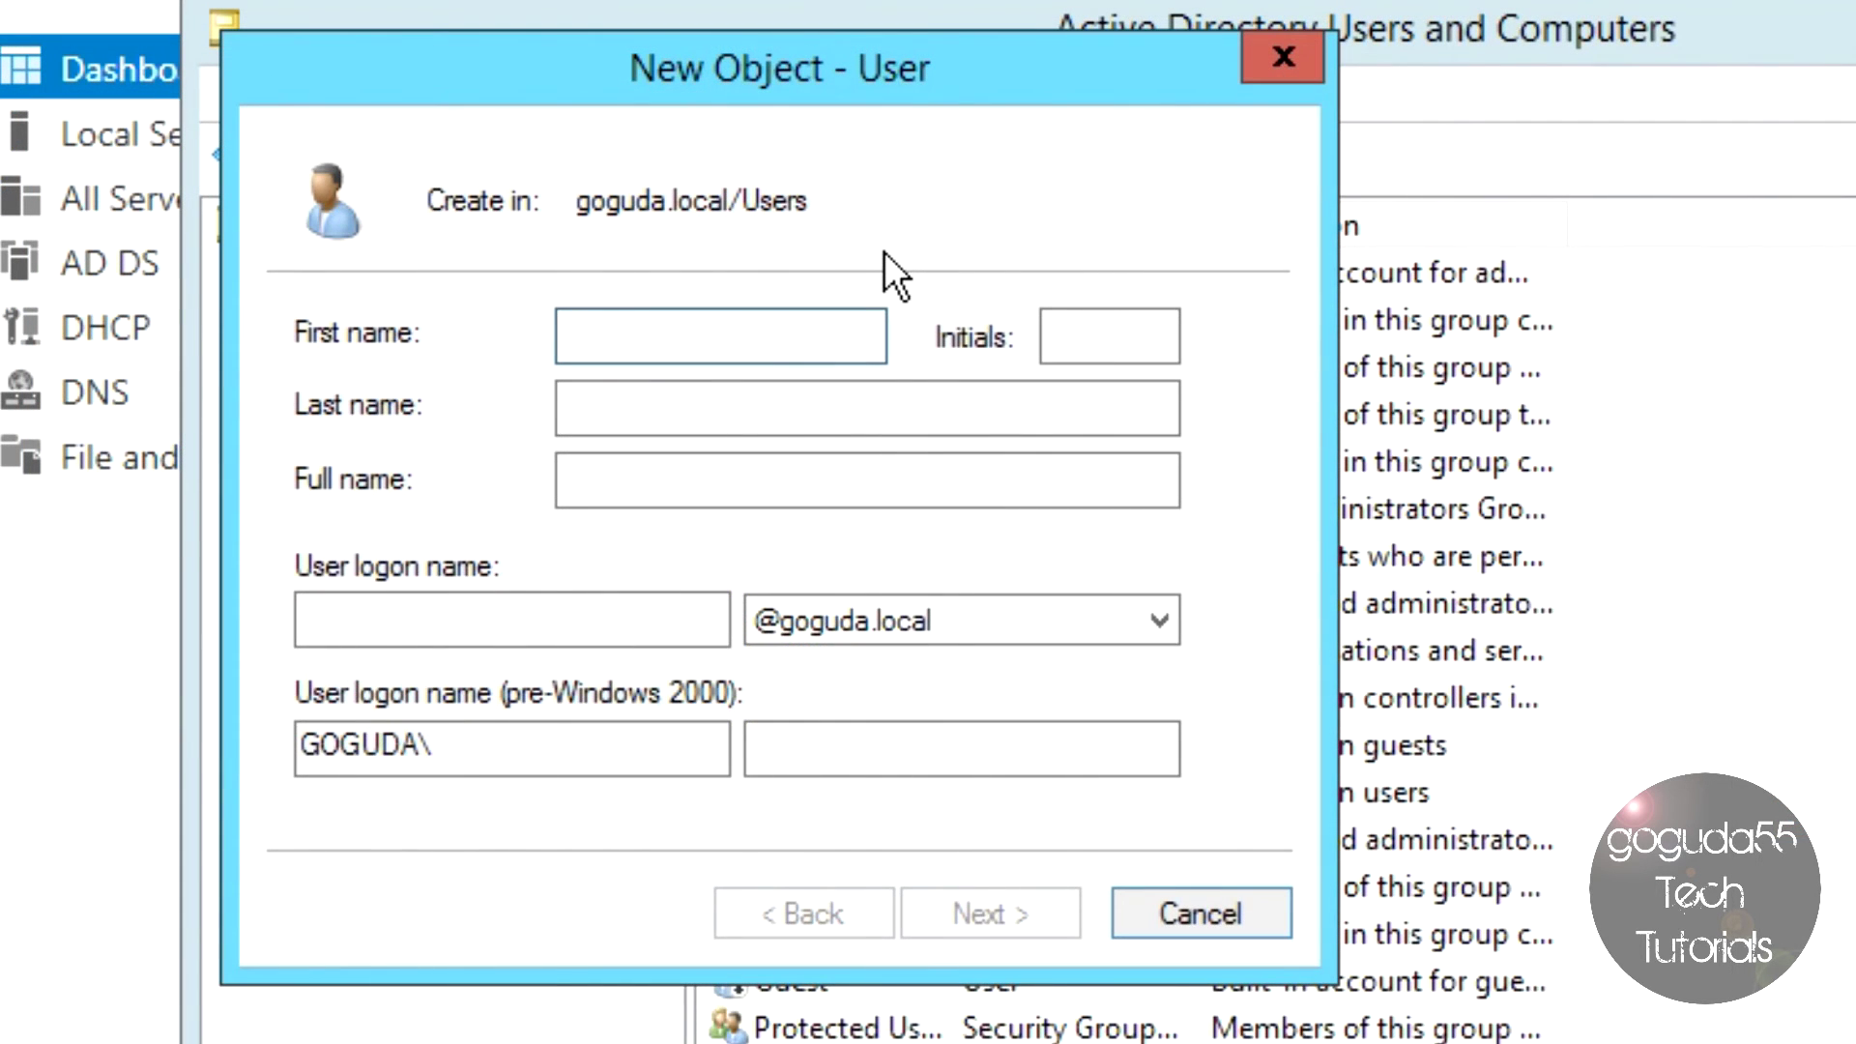
key(Tab)
key(Tab)
key(Tab)
key(Tab)
text(david)
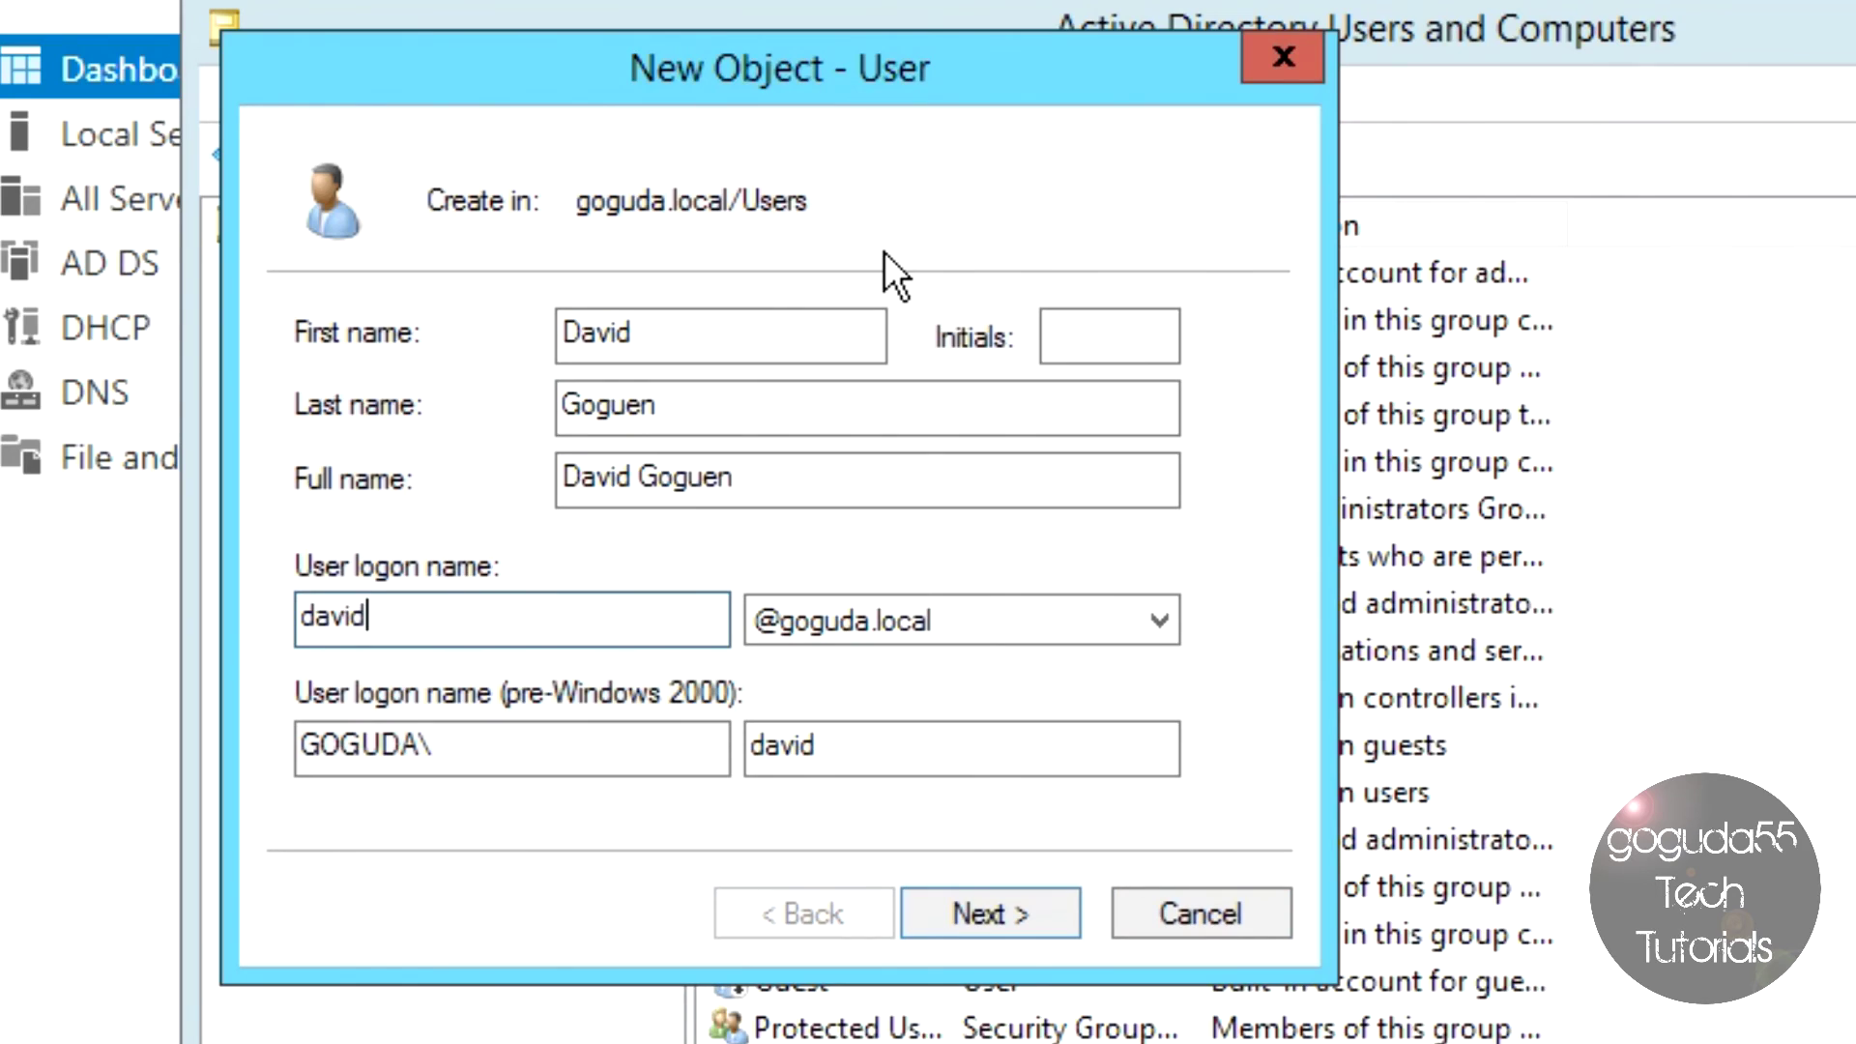
- Set the account password, clear 'must change at next logon', check 'never expires', and finish
click(979, 913)
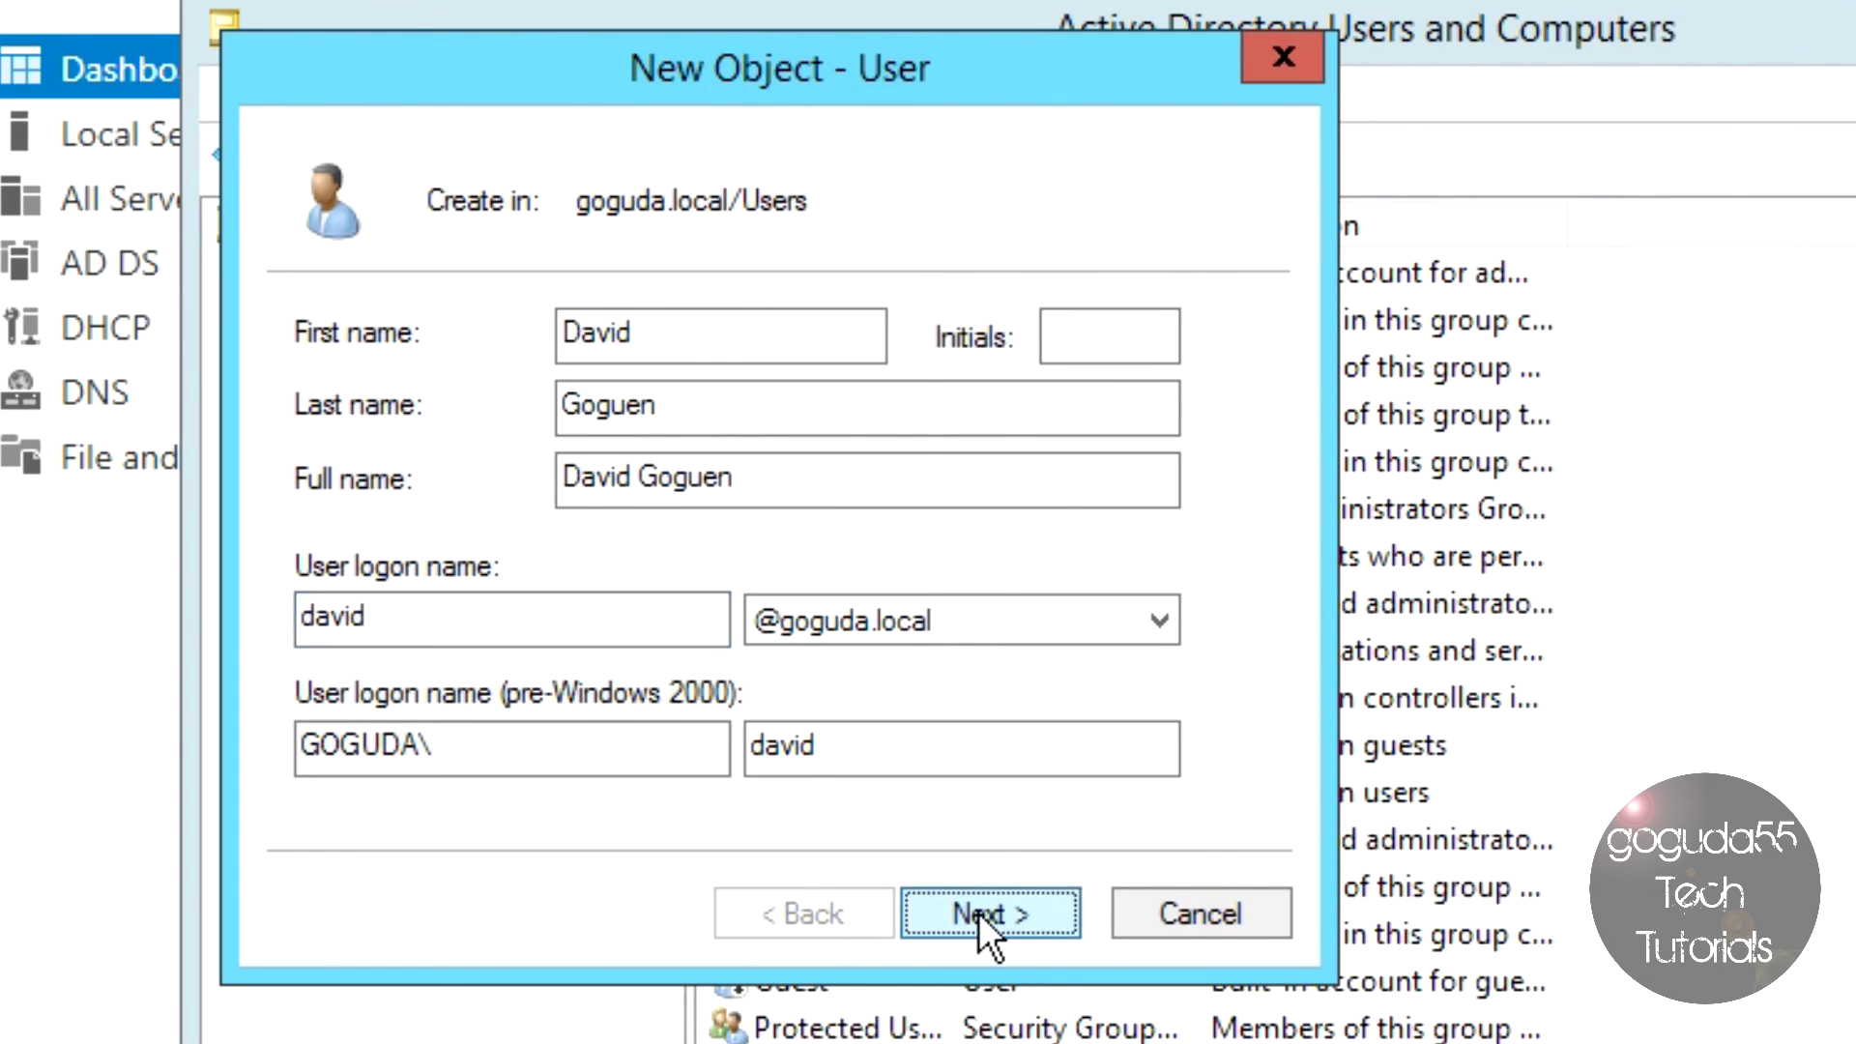
key(Tab)
click(513, 505)
click(513, 505)
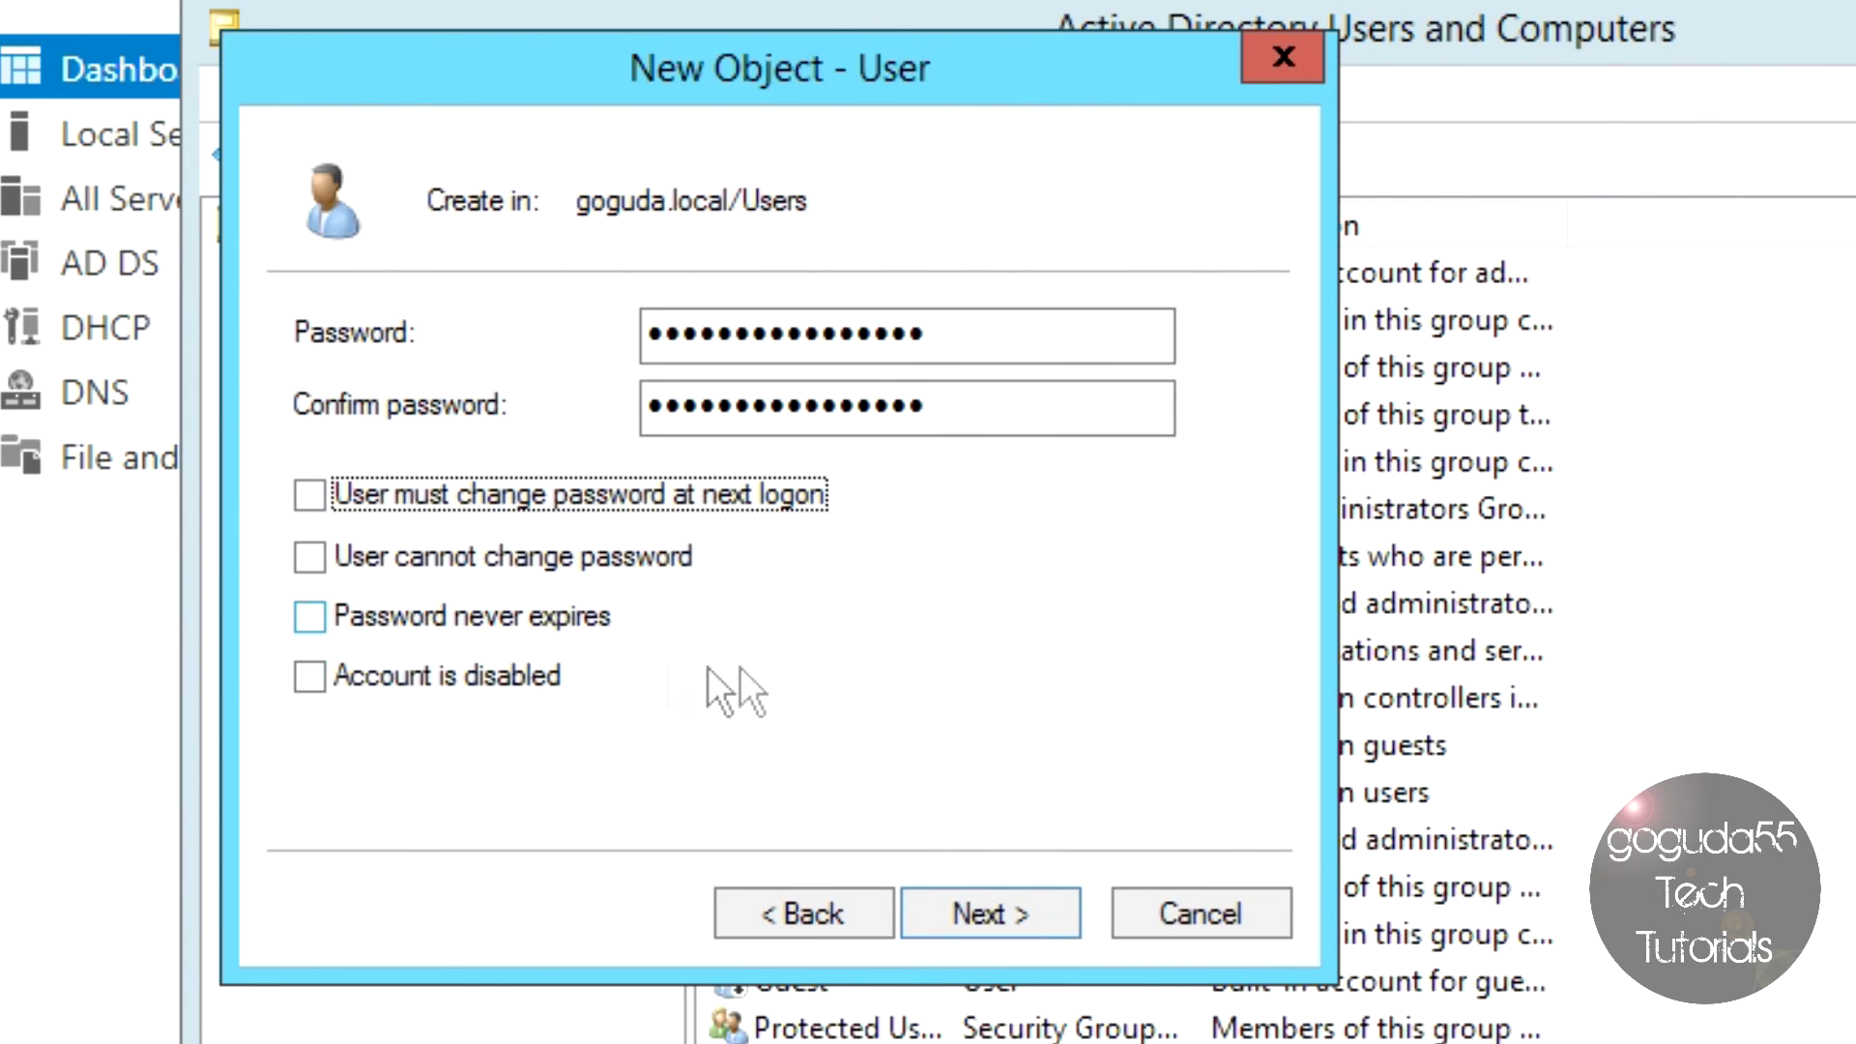
click(468, 628)
click(1006, 919)
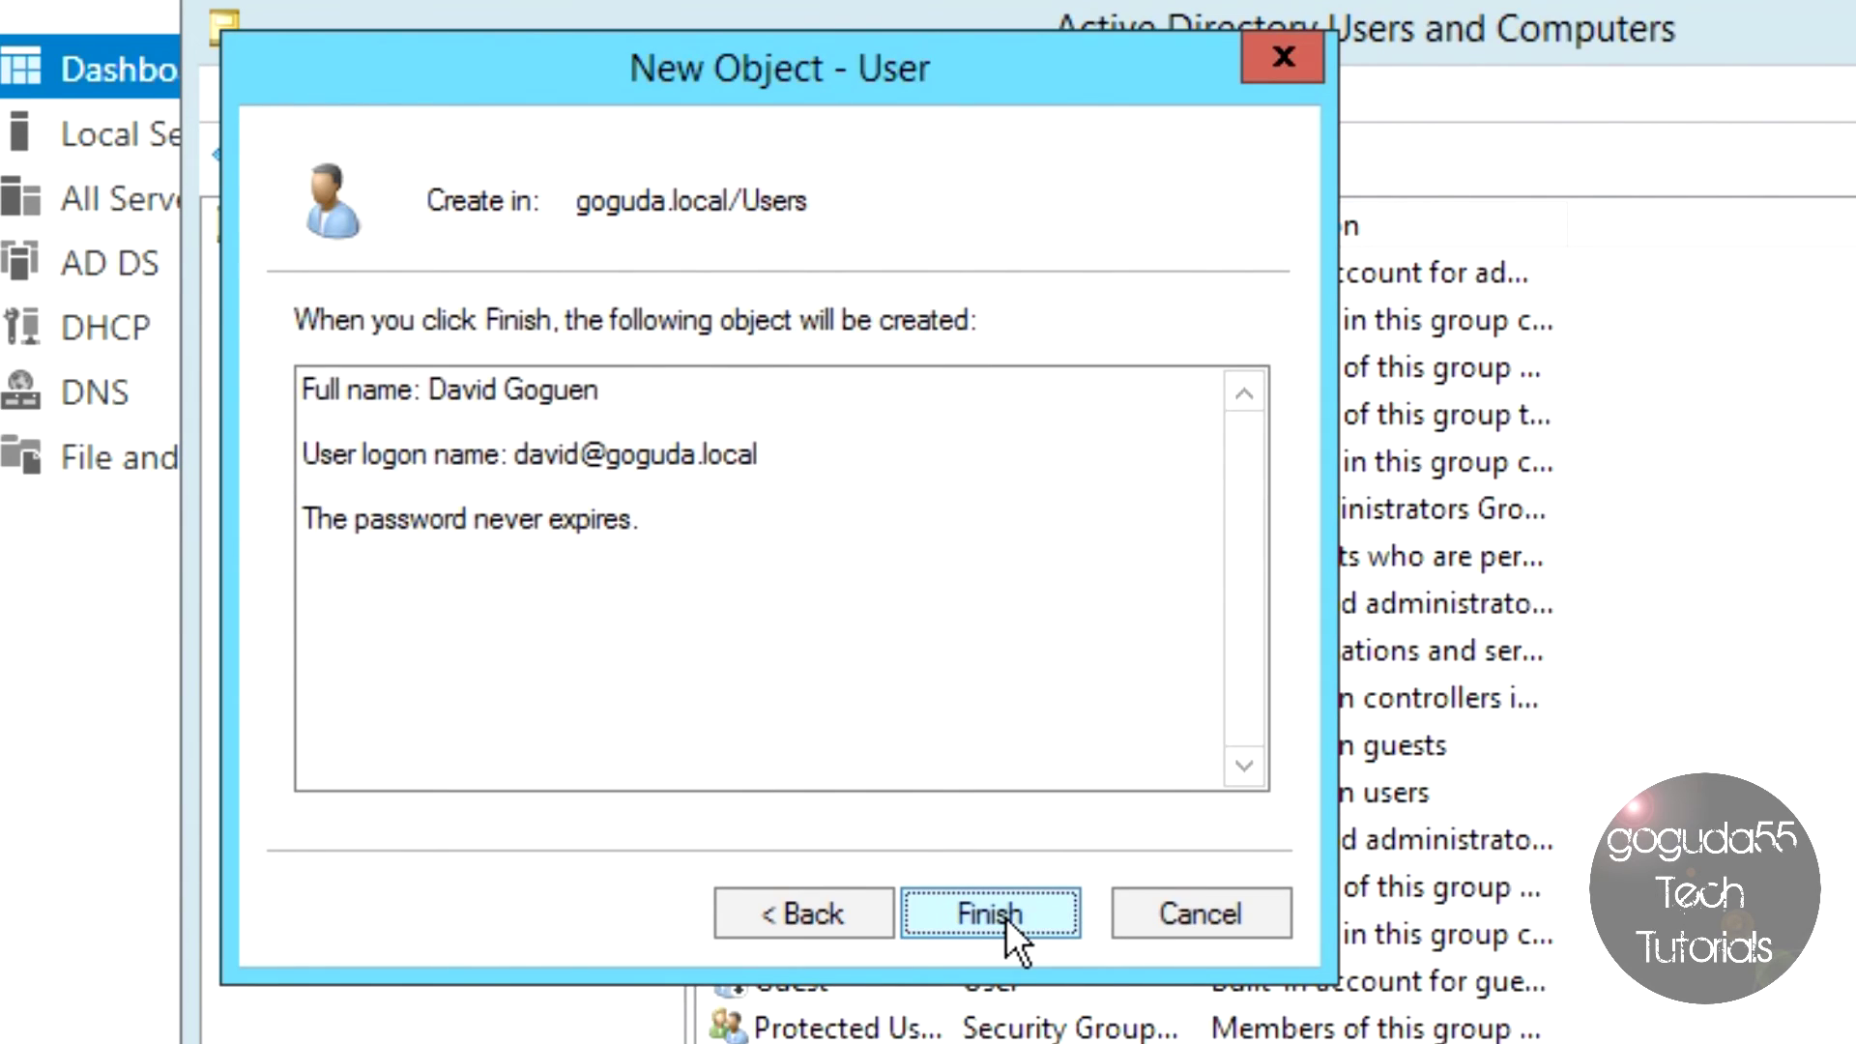
click(980, 909)
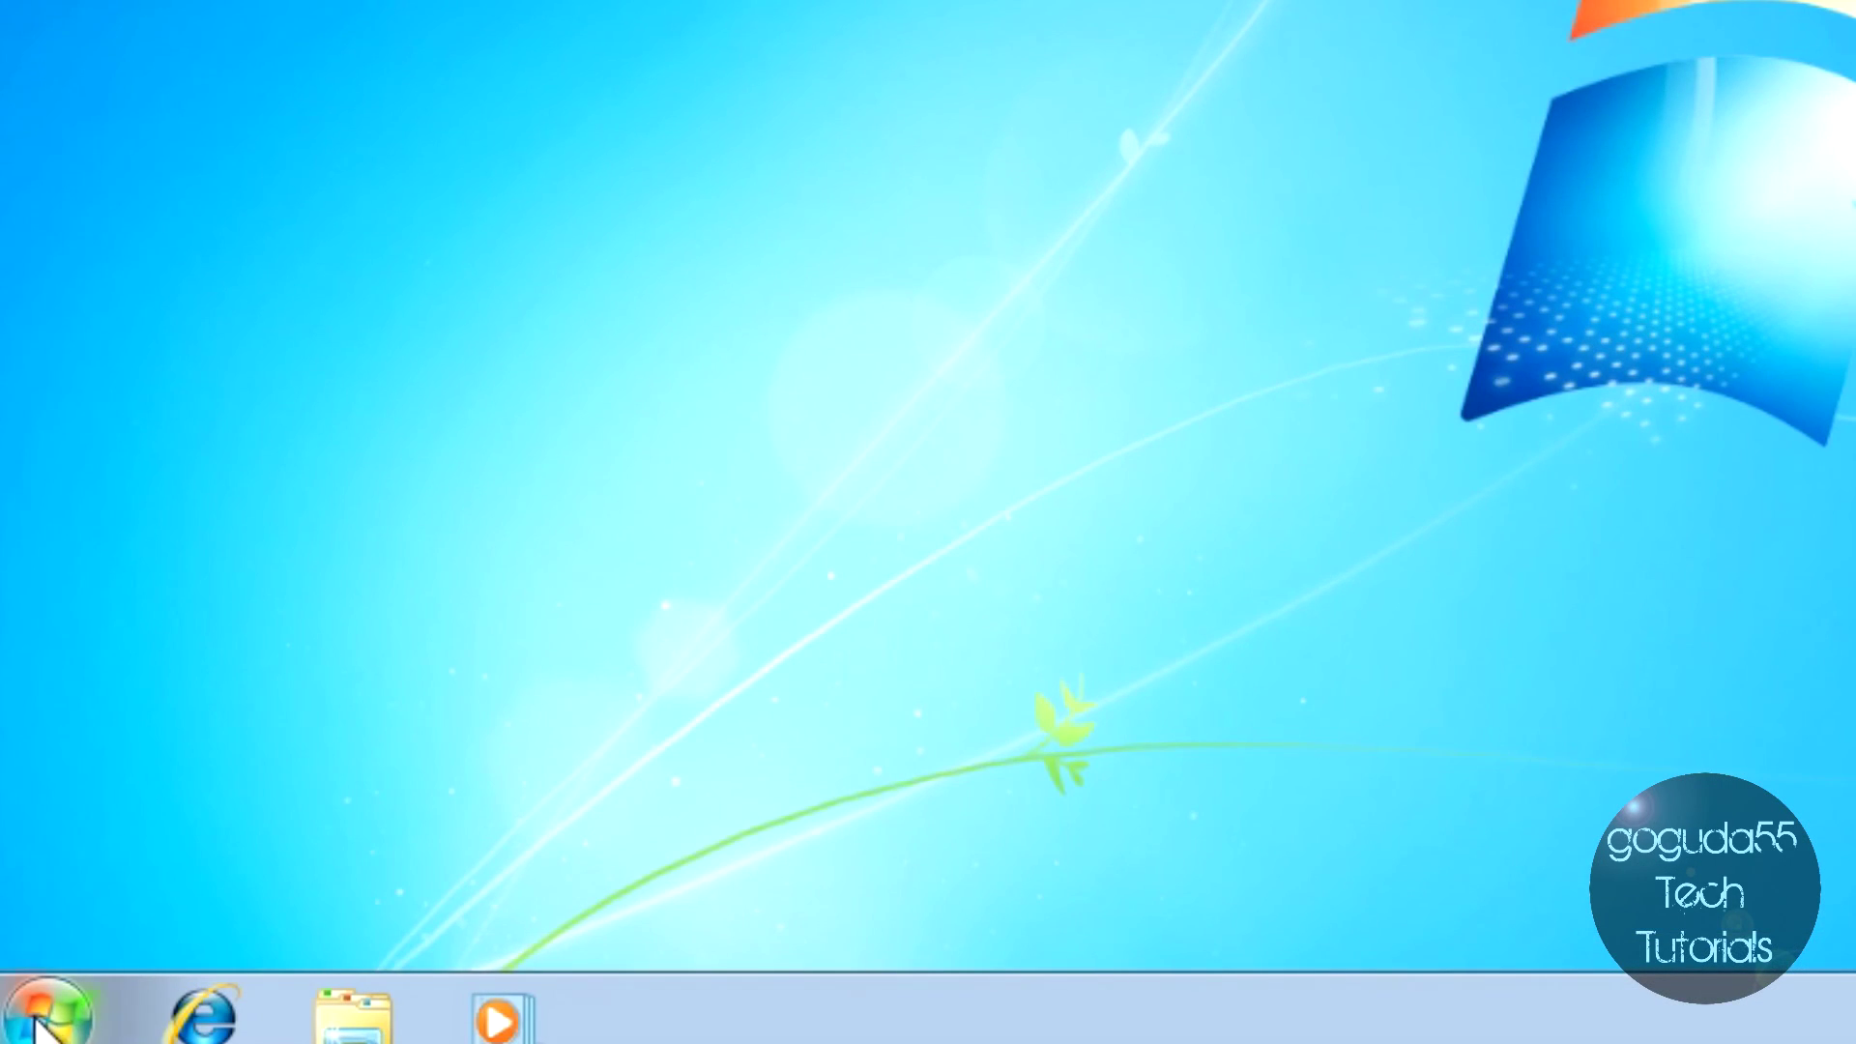
- Open System Properties for Computer at the Computer Name settings
click(39, 1020)
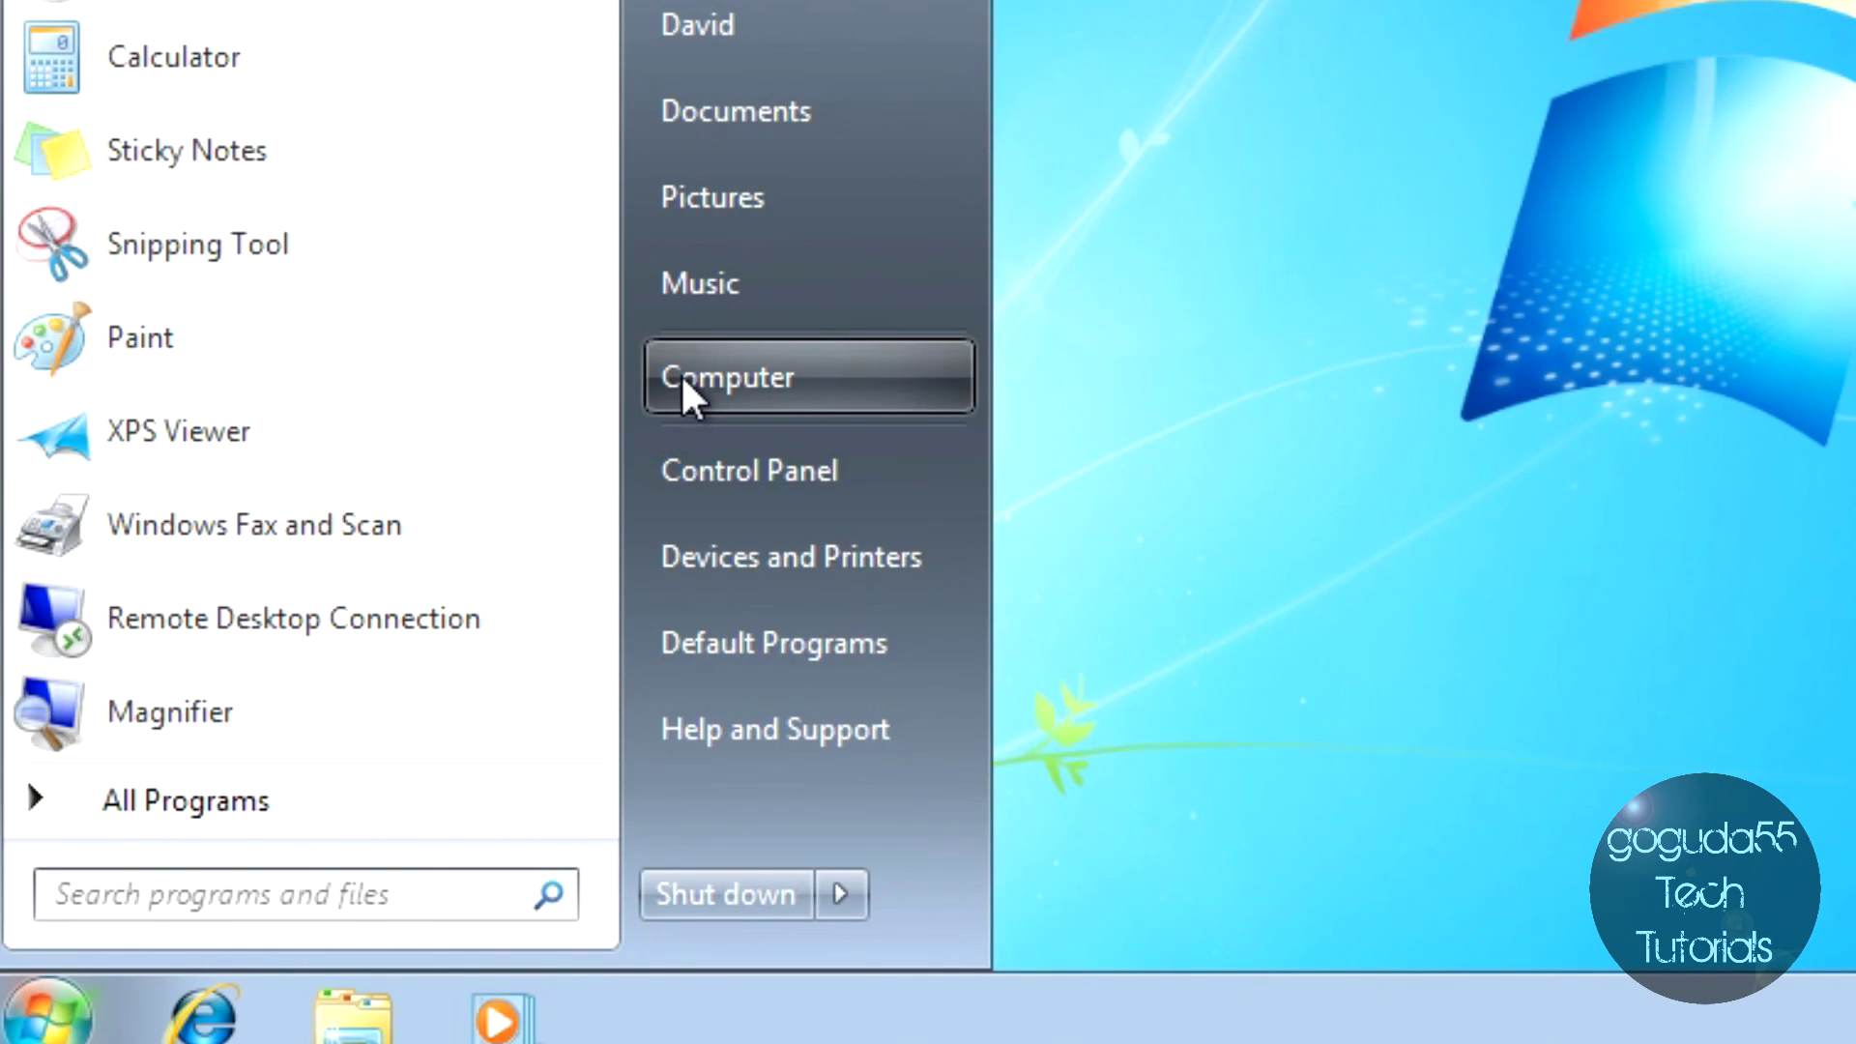
right_click(681, 374)
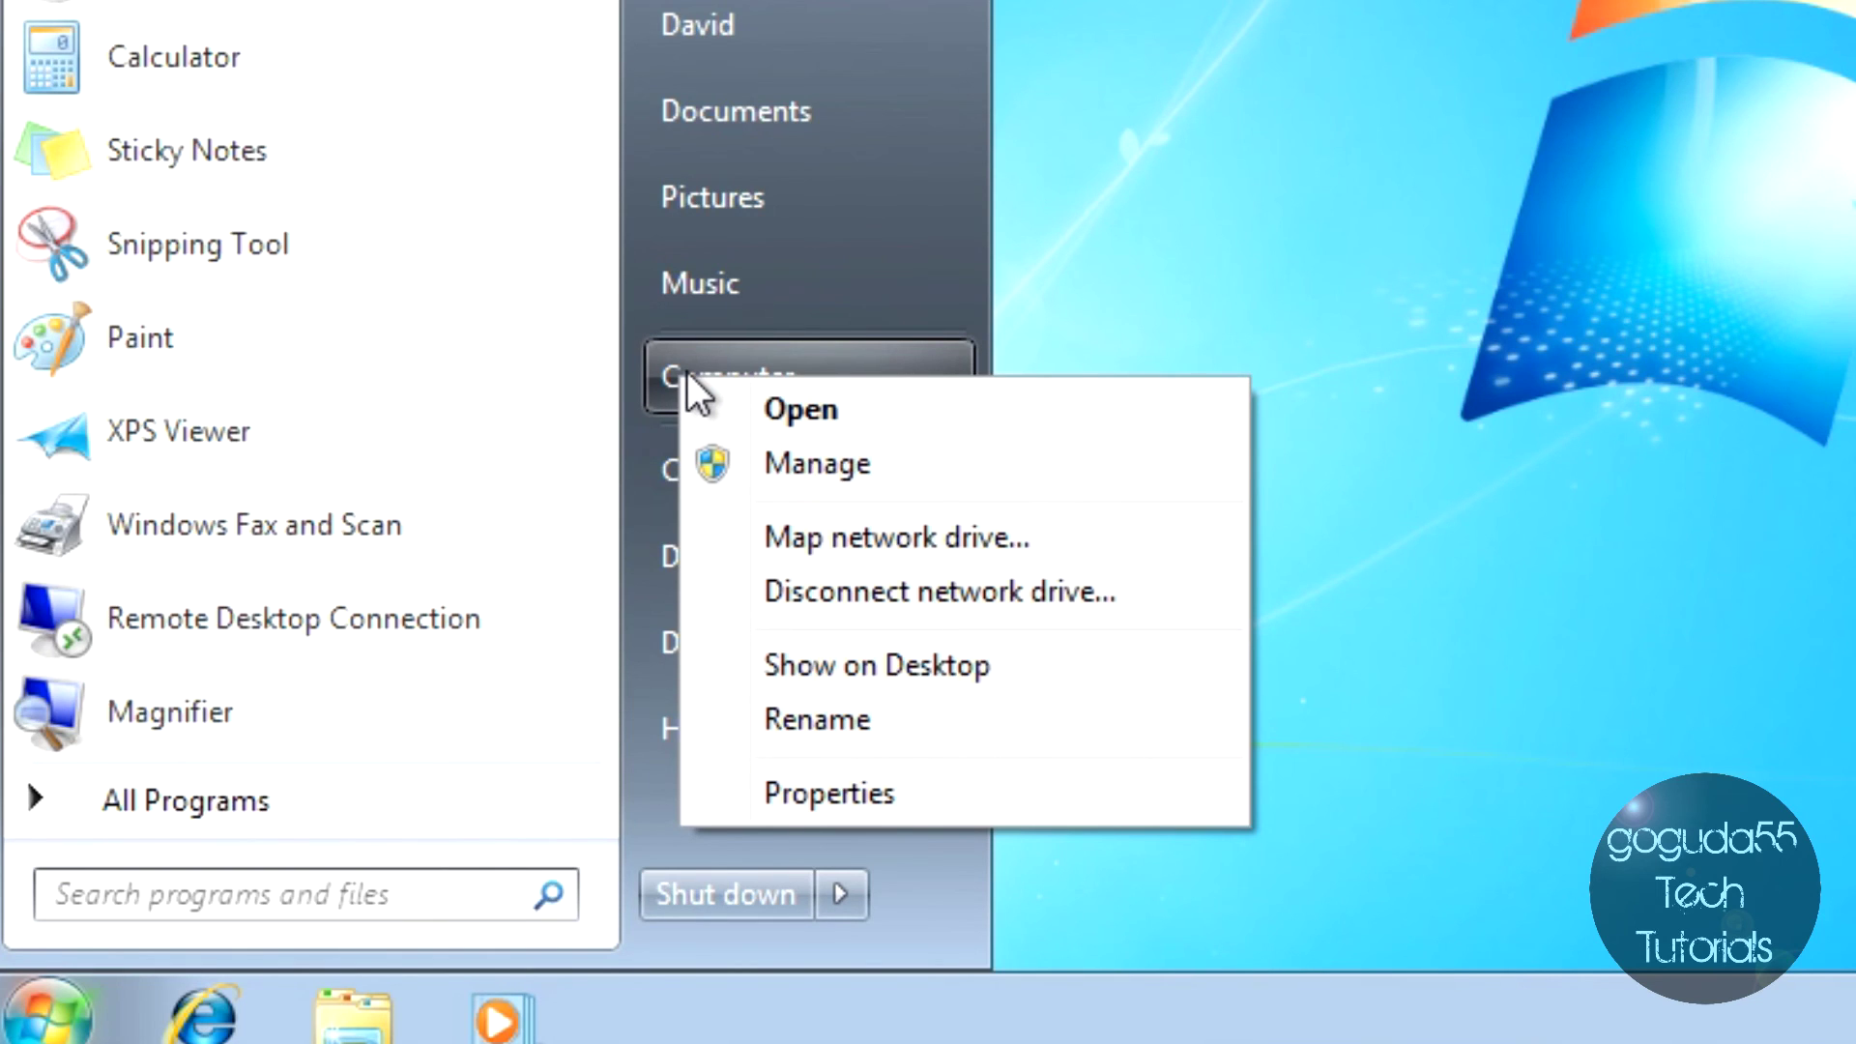
click(851, 791)
click(152, 335)
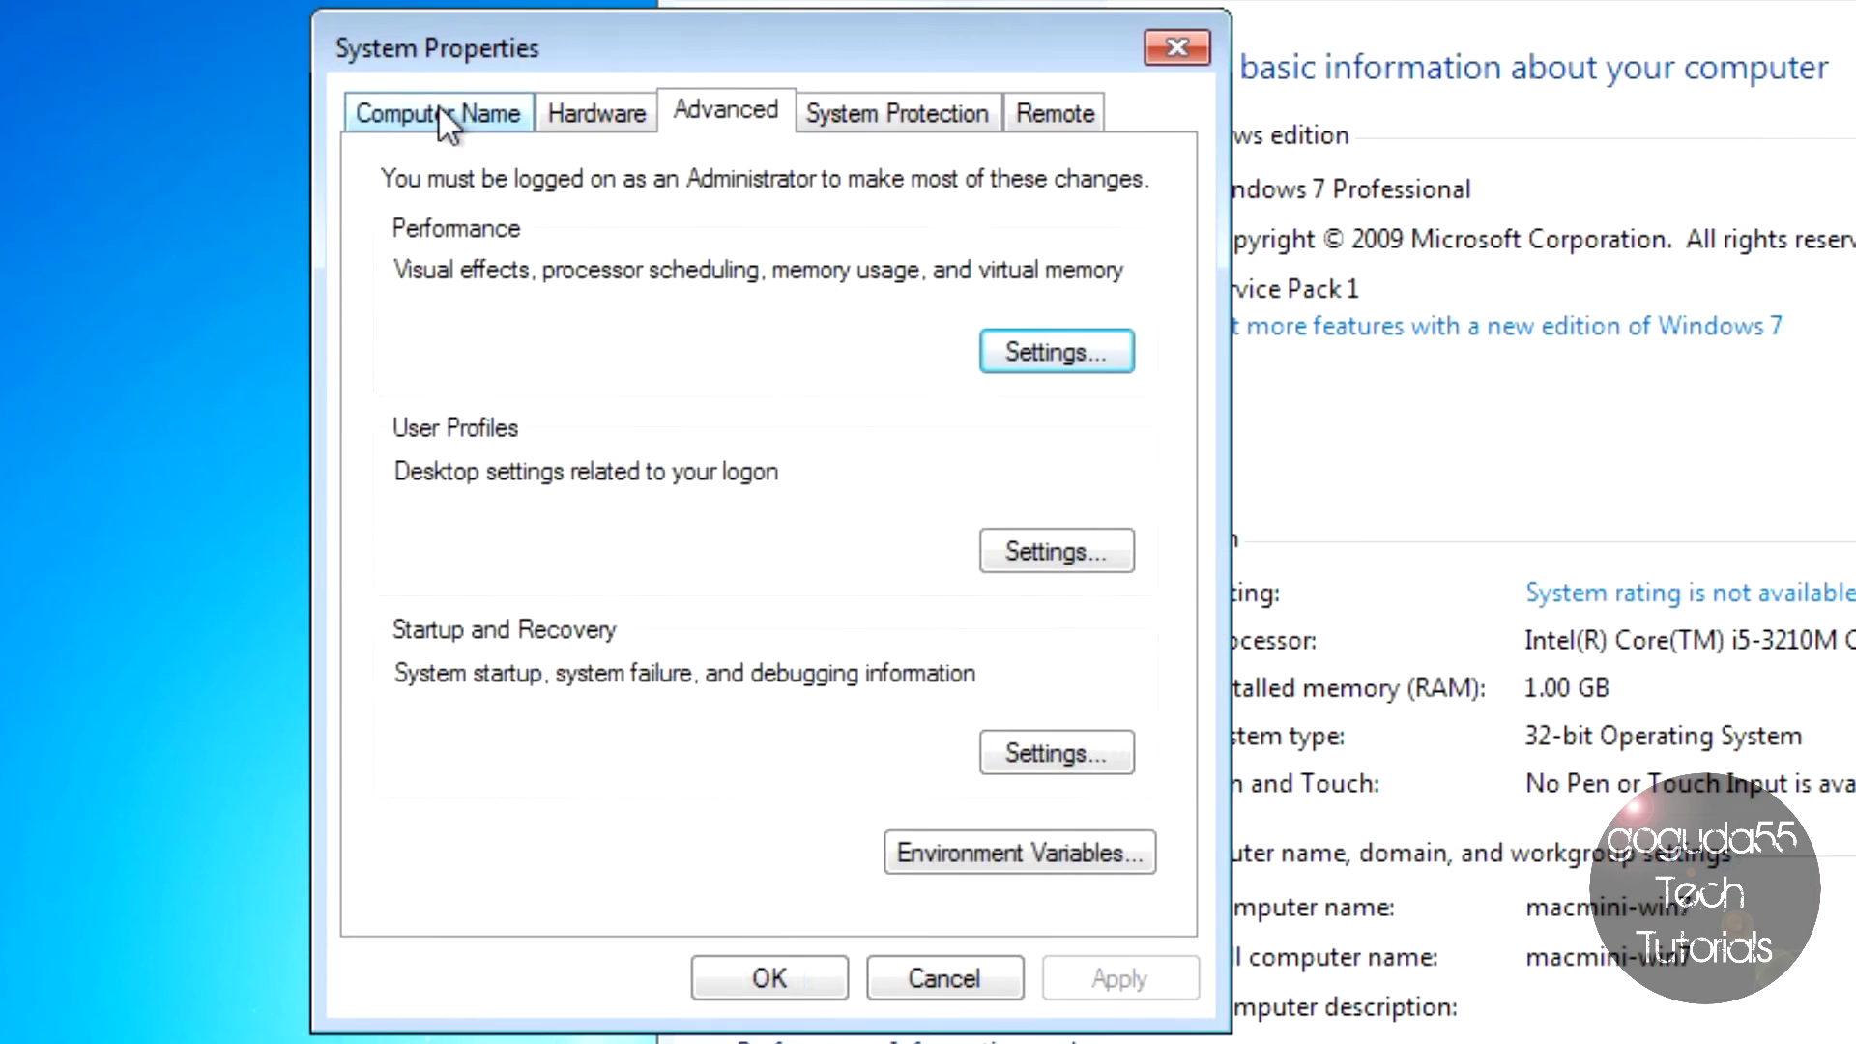
click(440, 110)
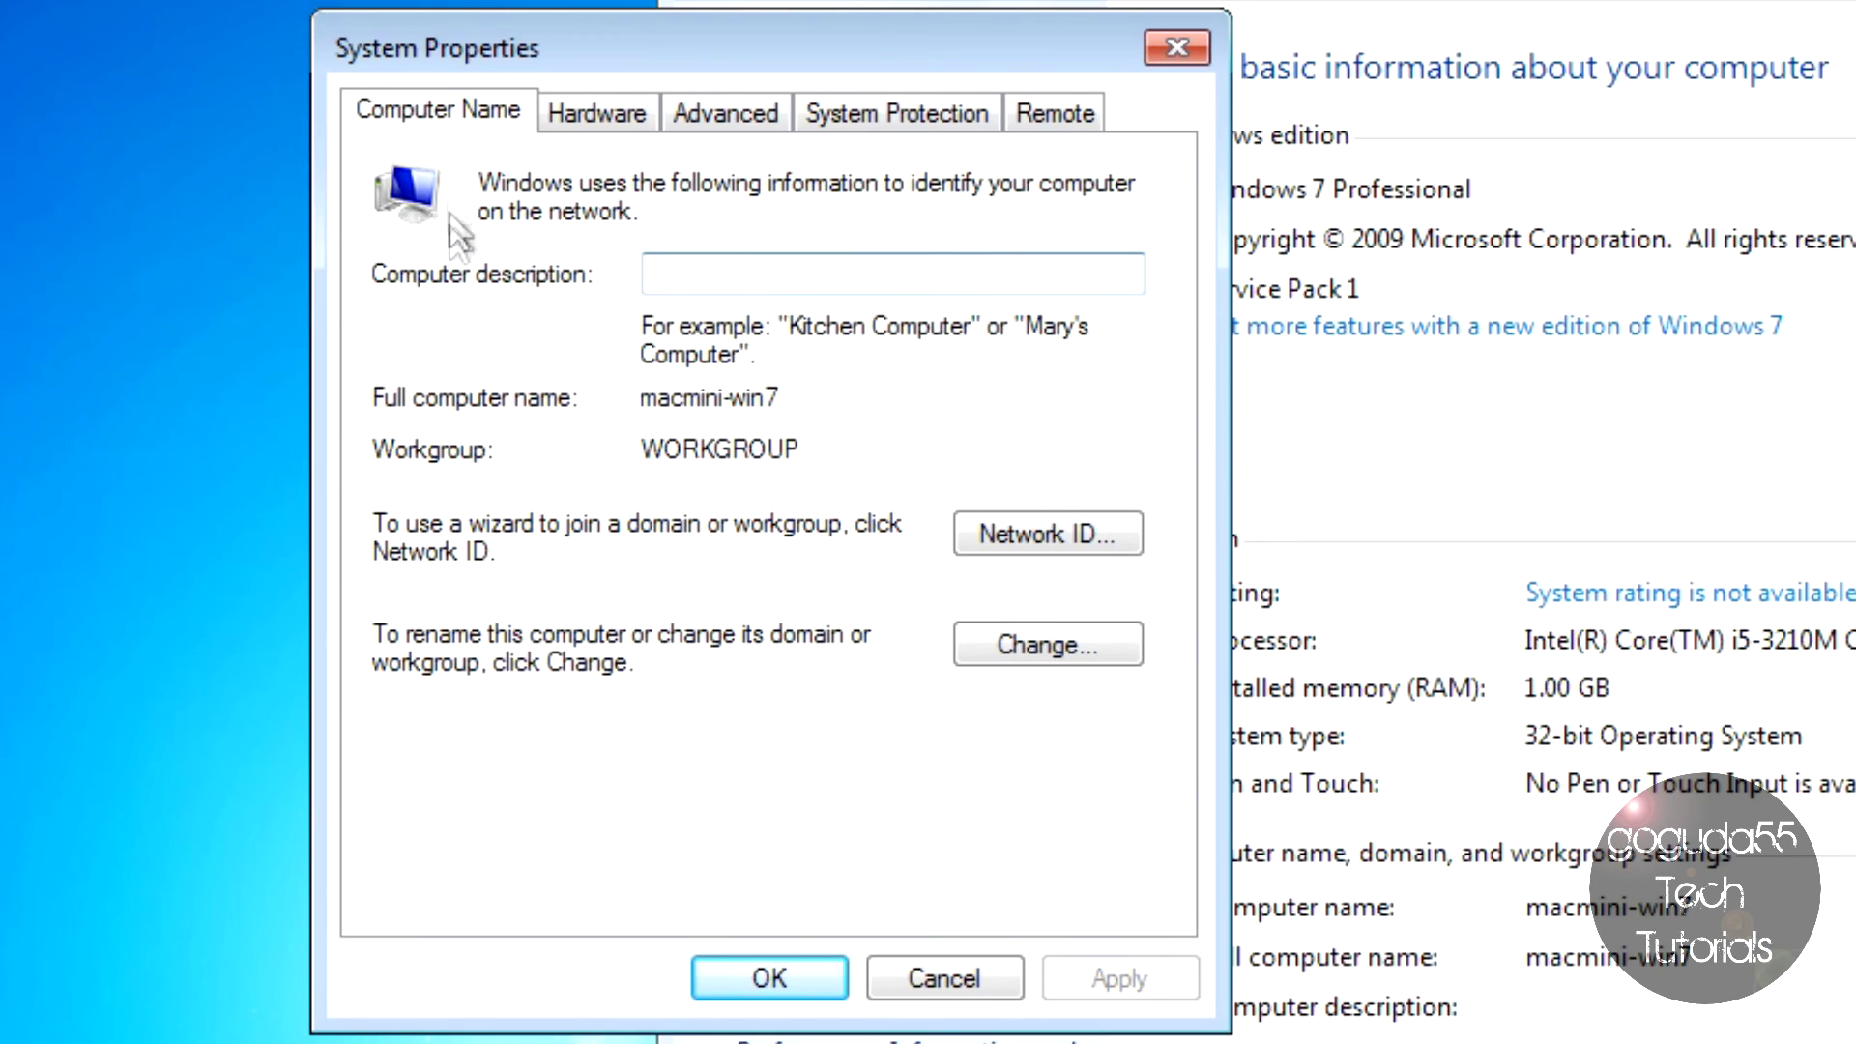
- Join the computer to the goguda.local domain using the Administrator credentials
click(1108, 643)
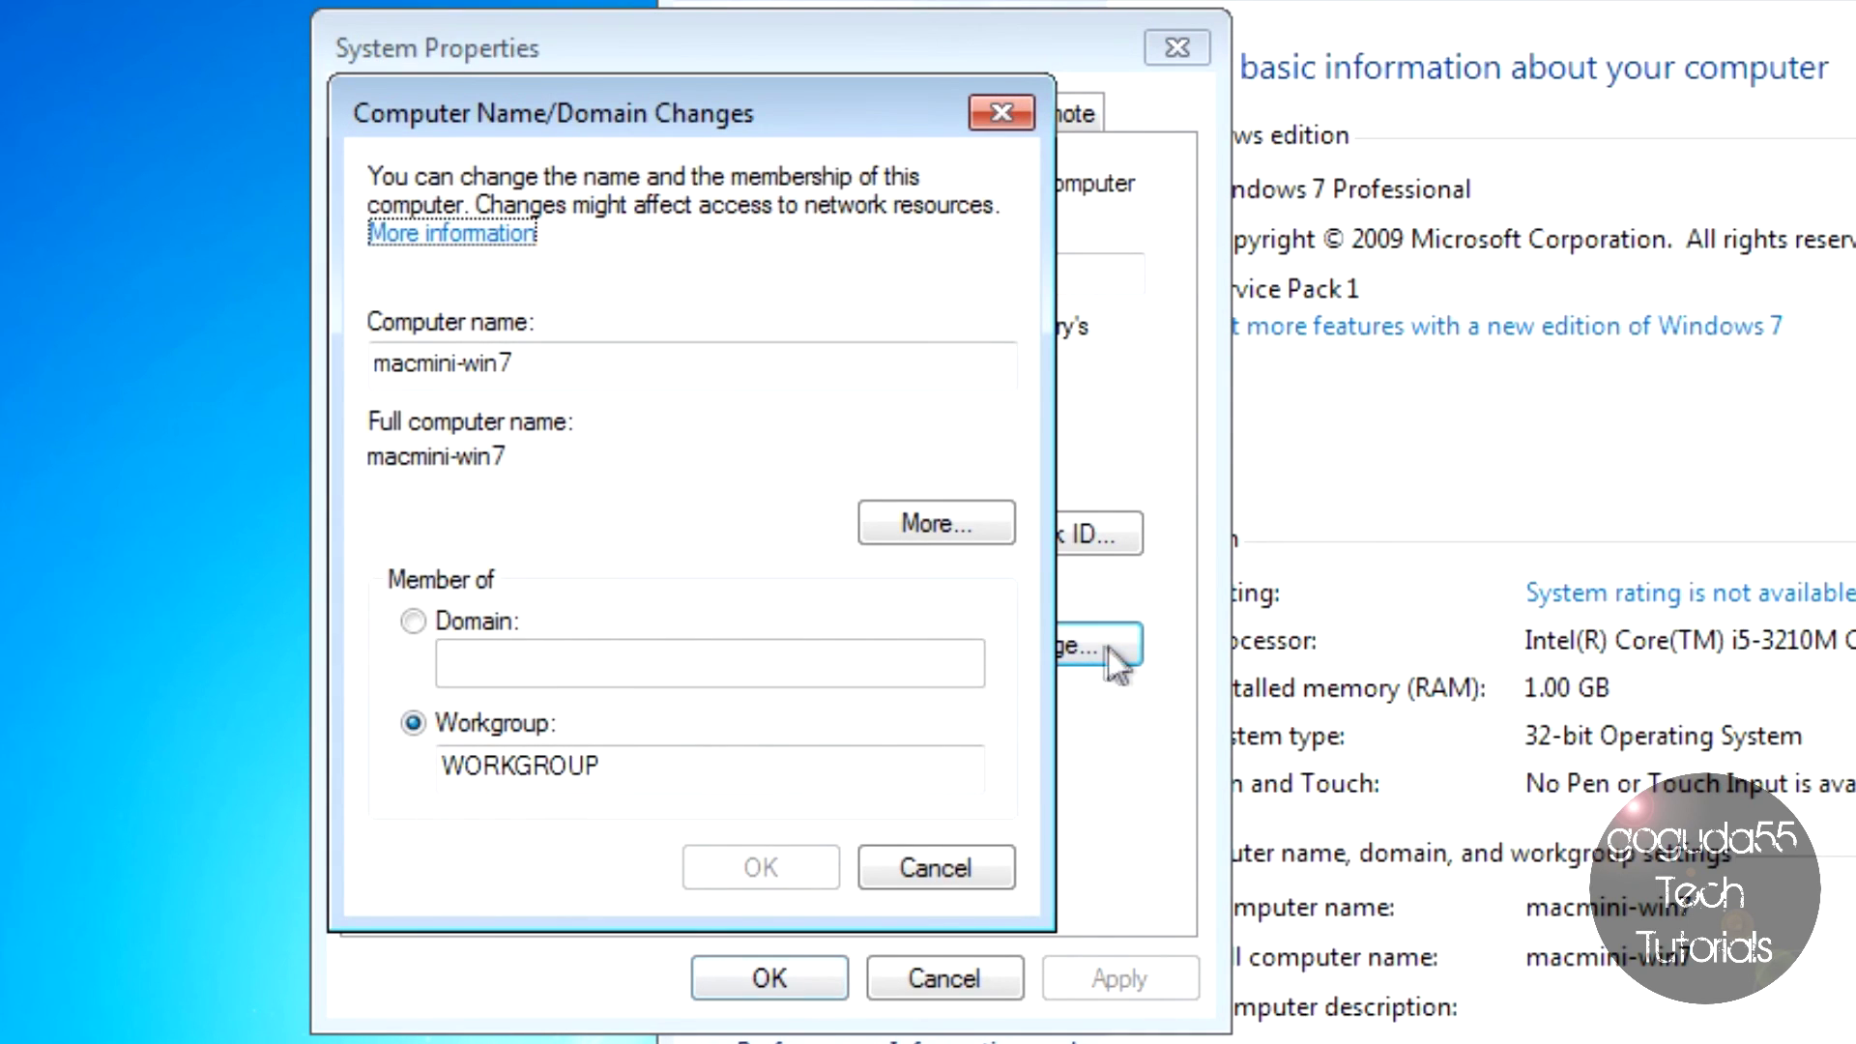
click(480, 630)
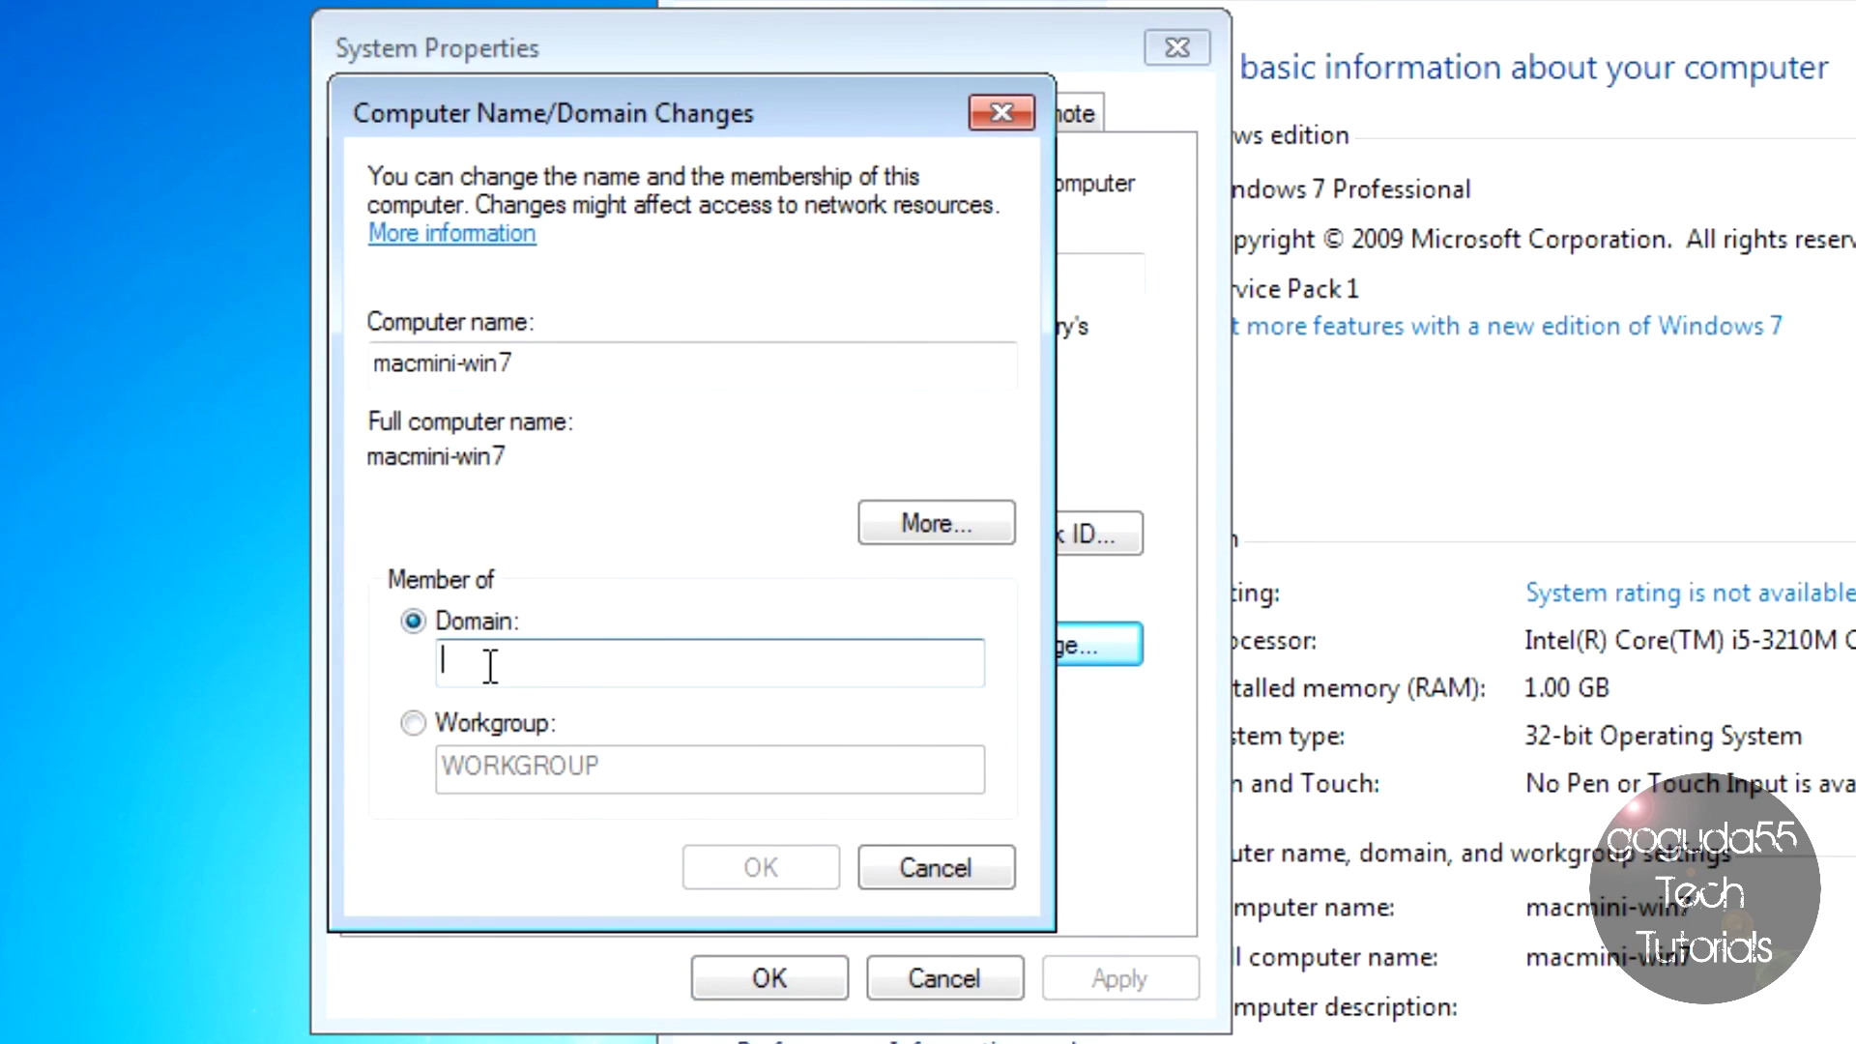
text(goguda.local)
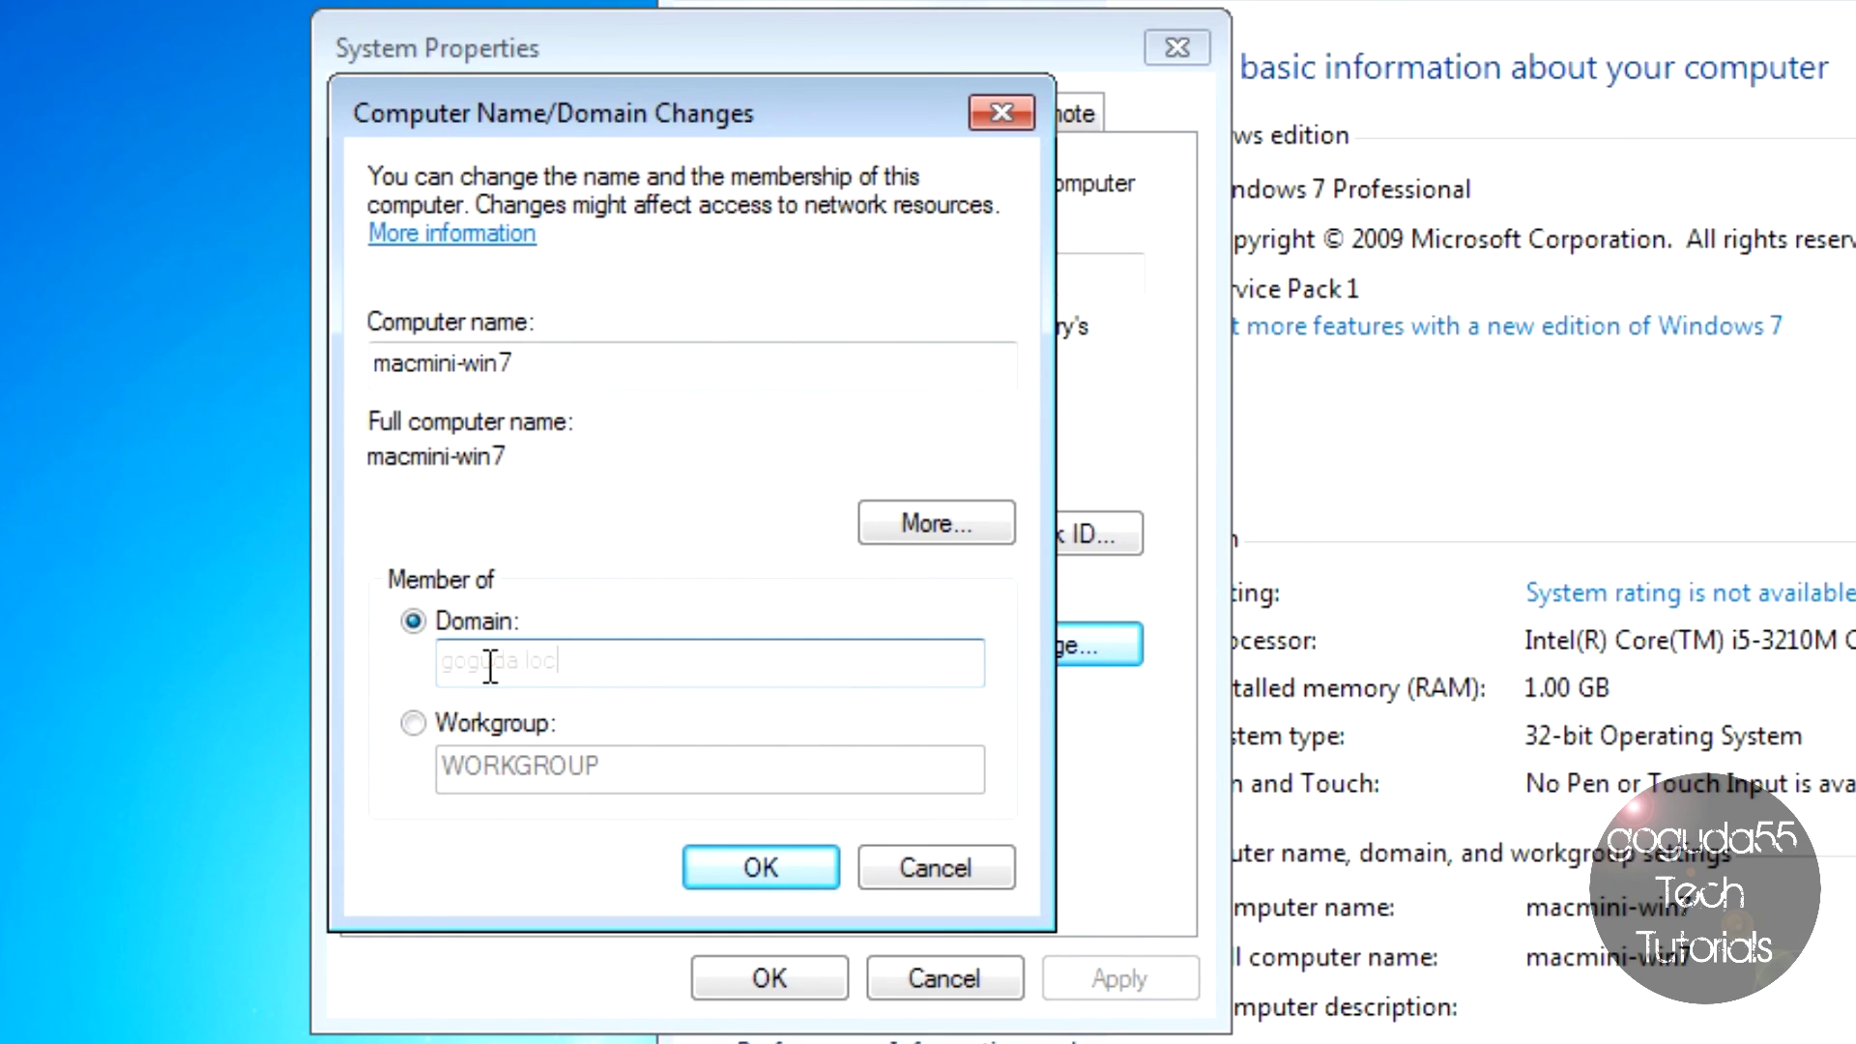
click(785, 870)
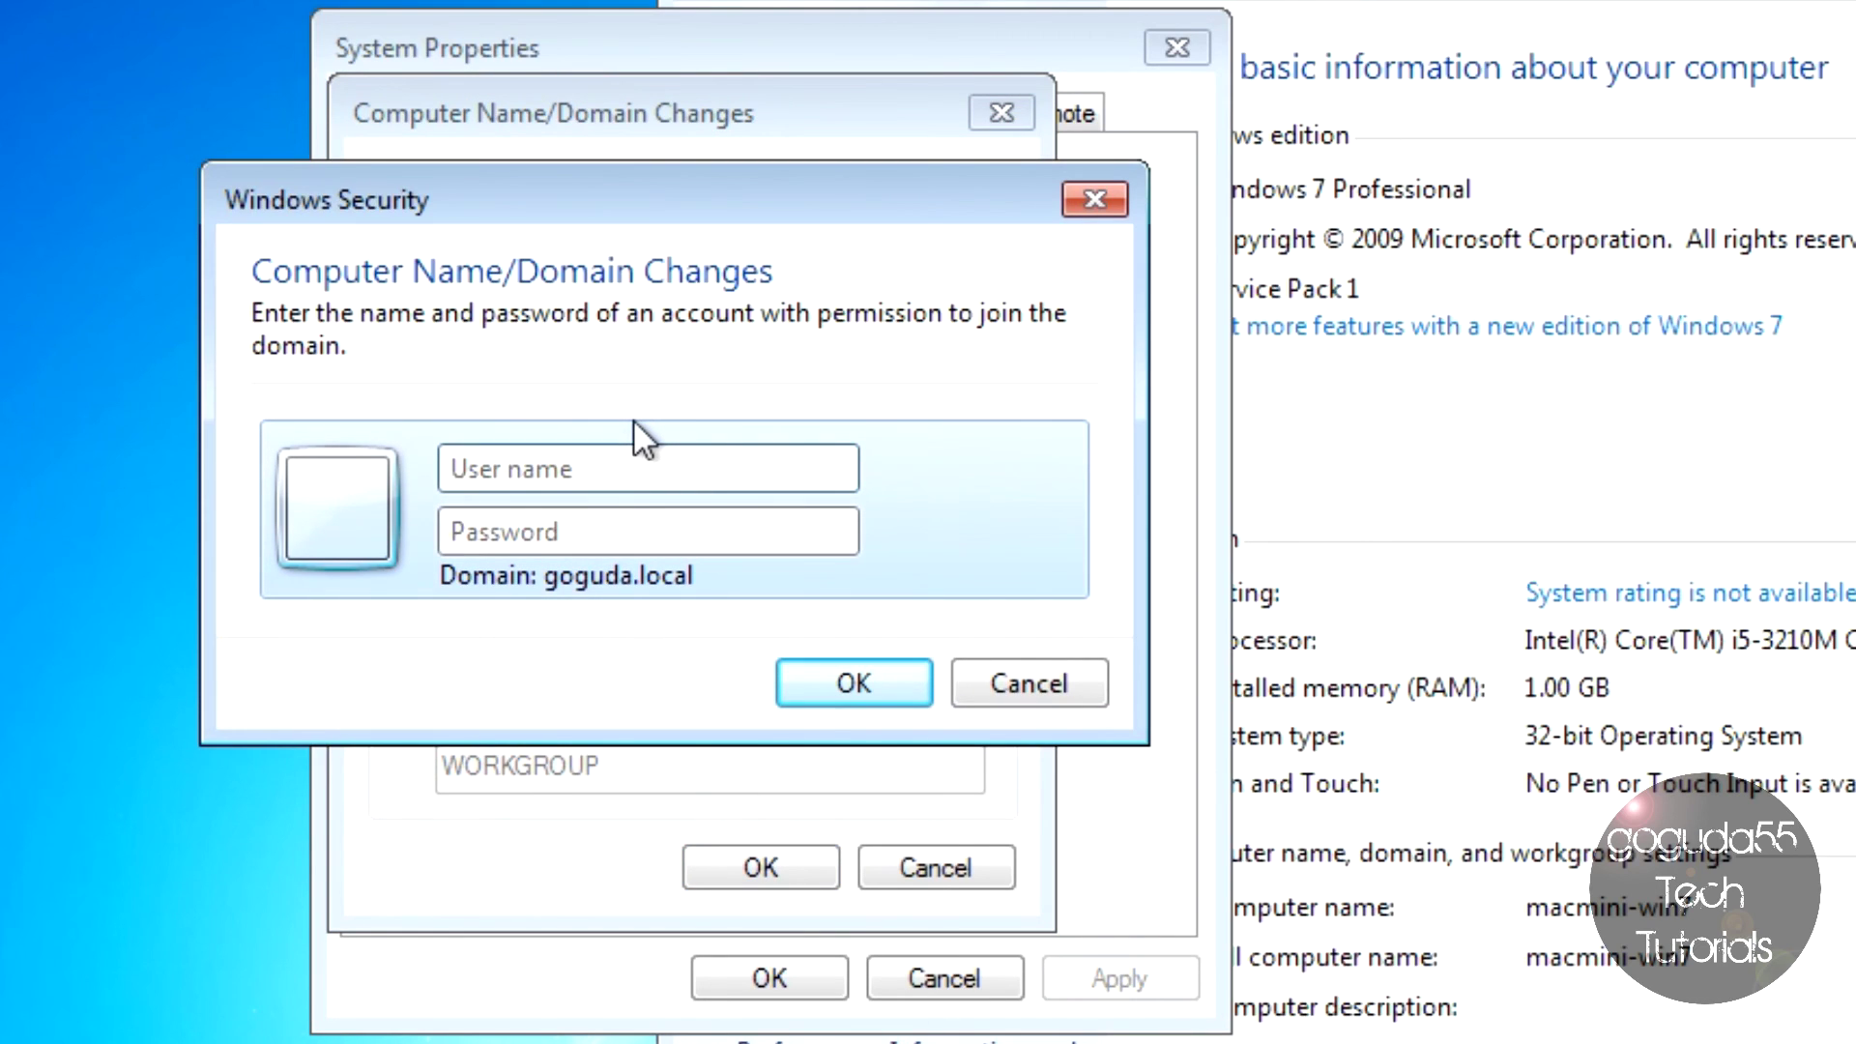
text(Administrator)
key(Tab)
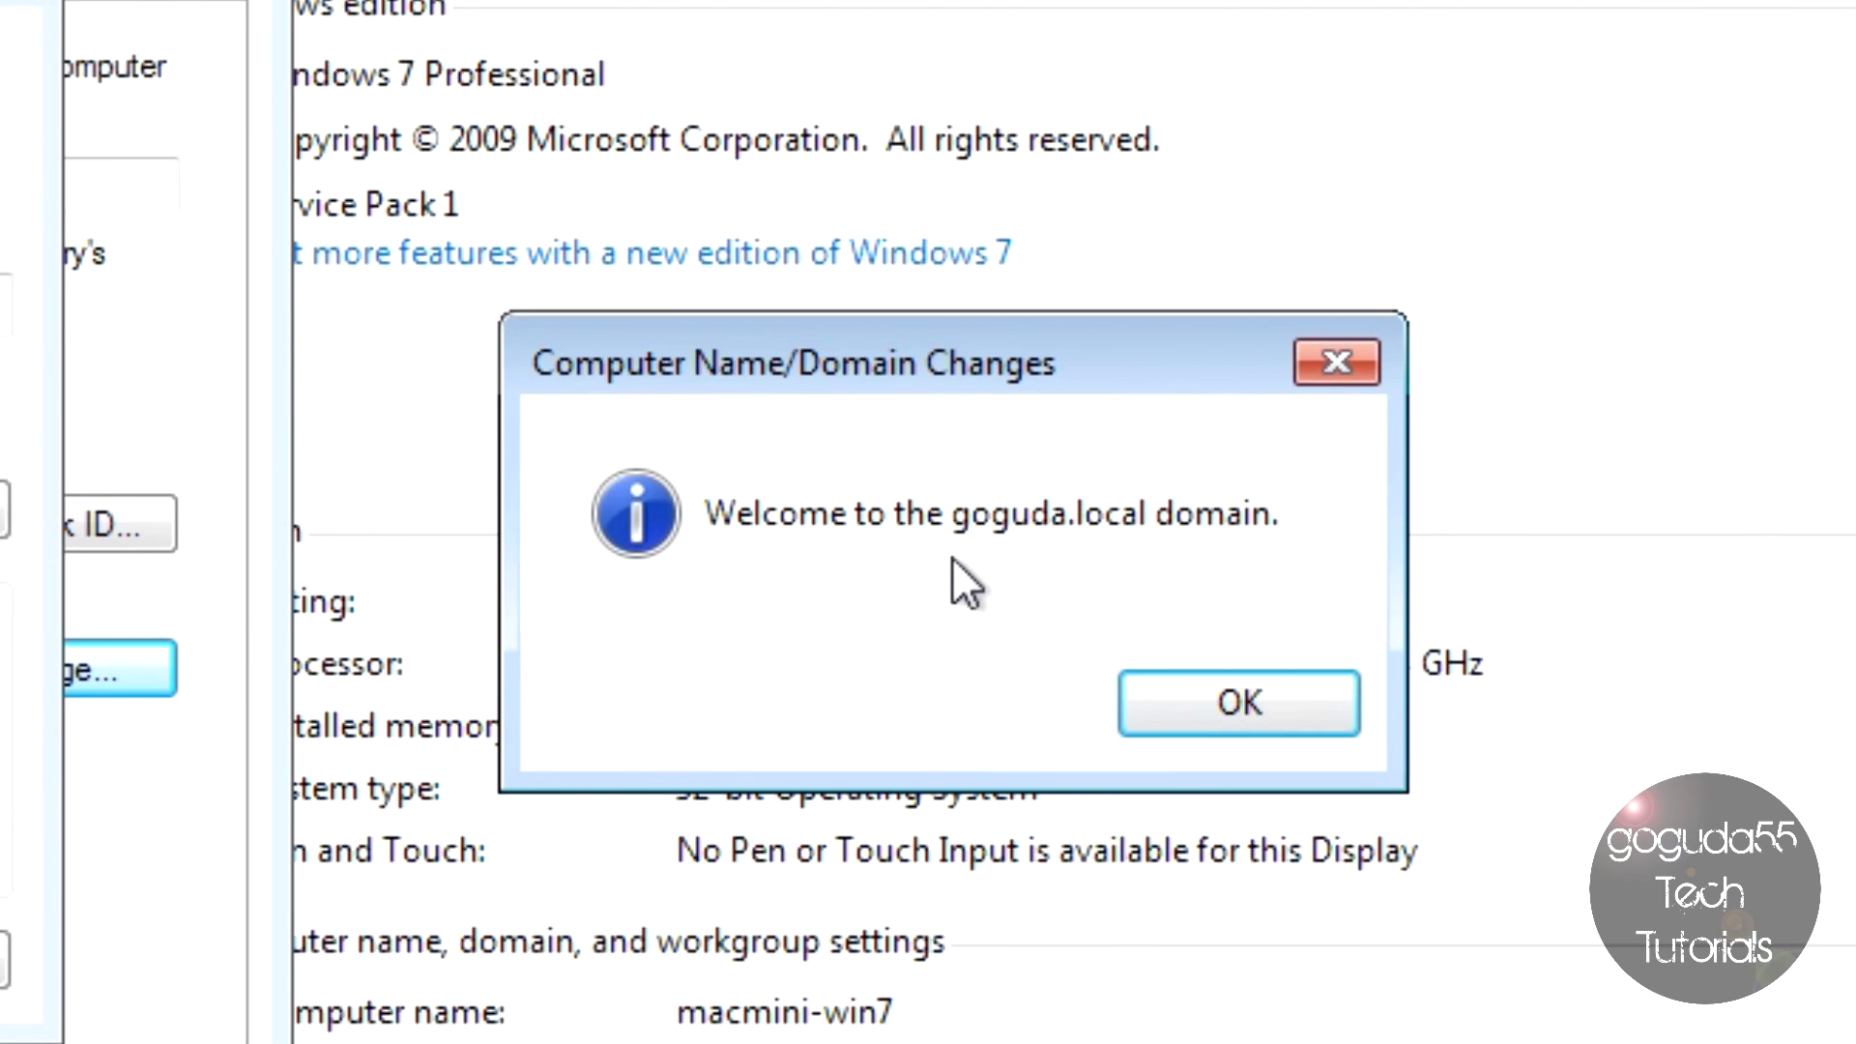
- Acknowledge the domain welcome and restart notice, then close System Properties
click(1191, 706)
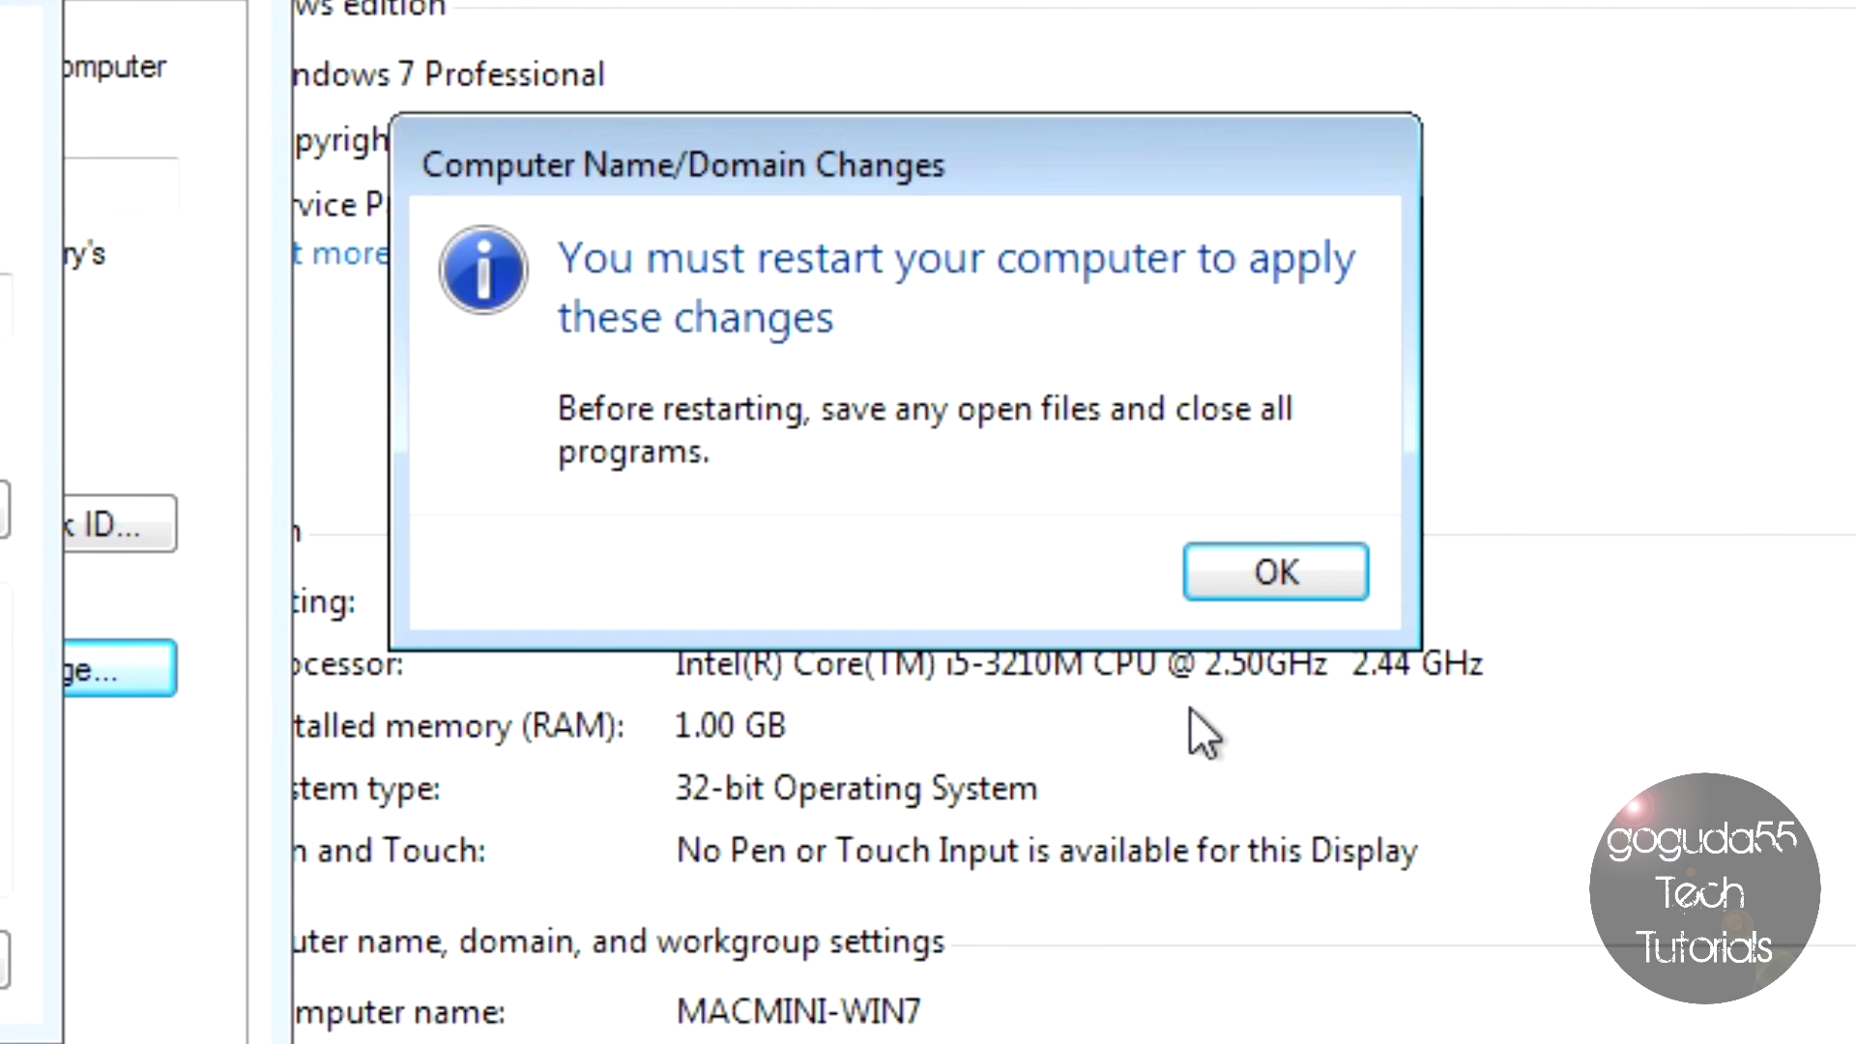
click(1257, 585)
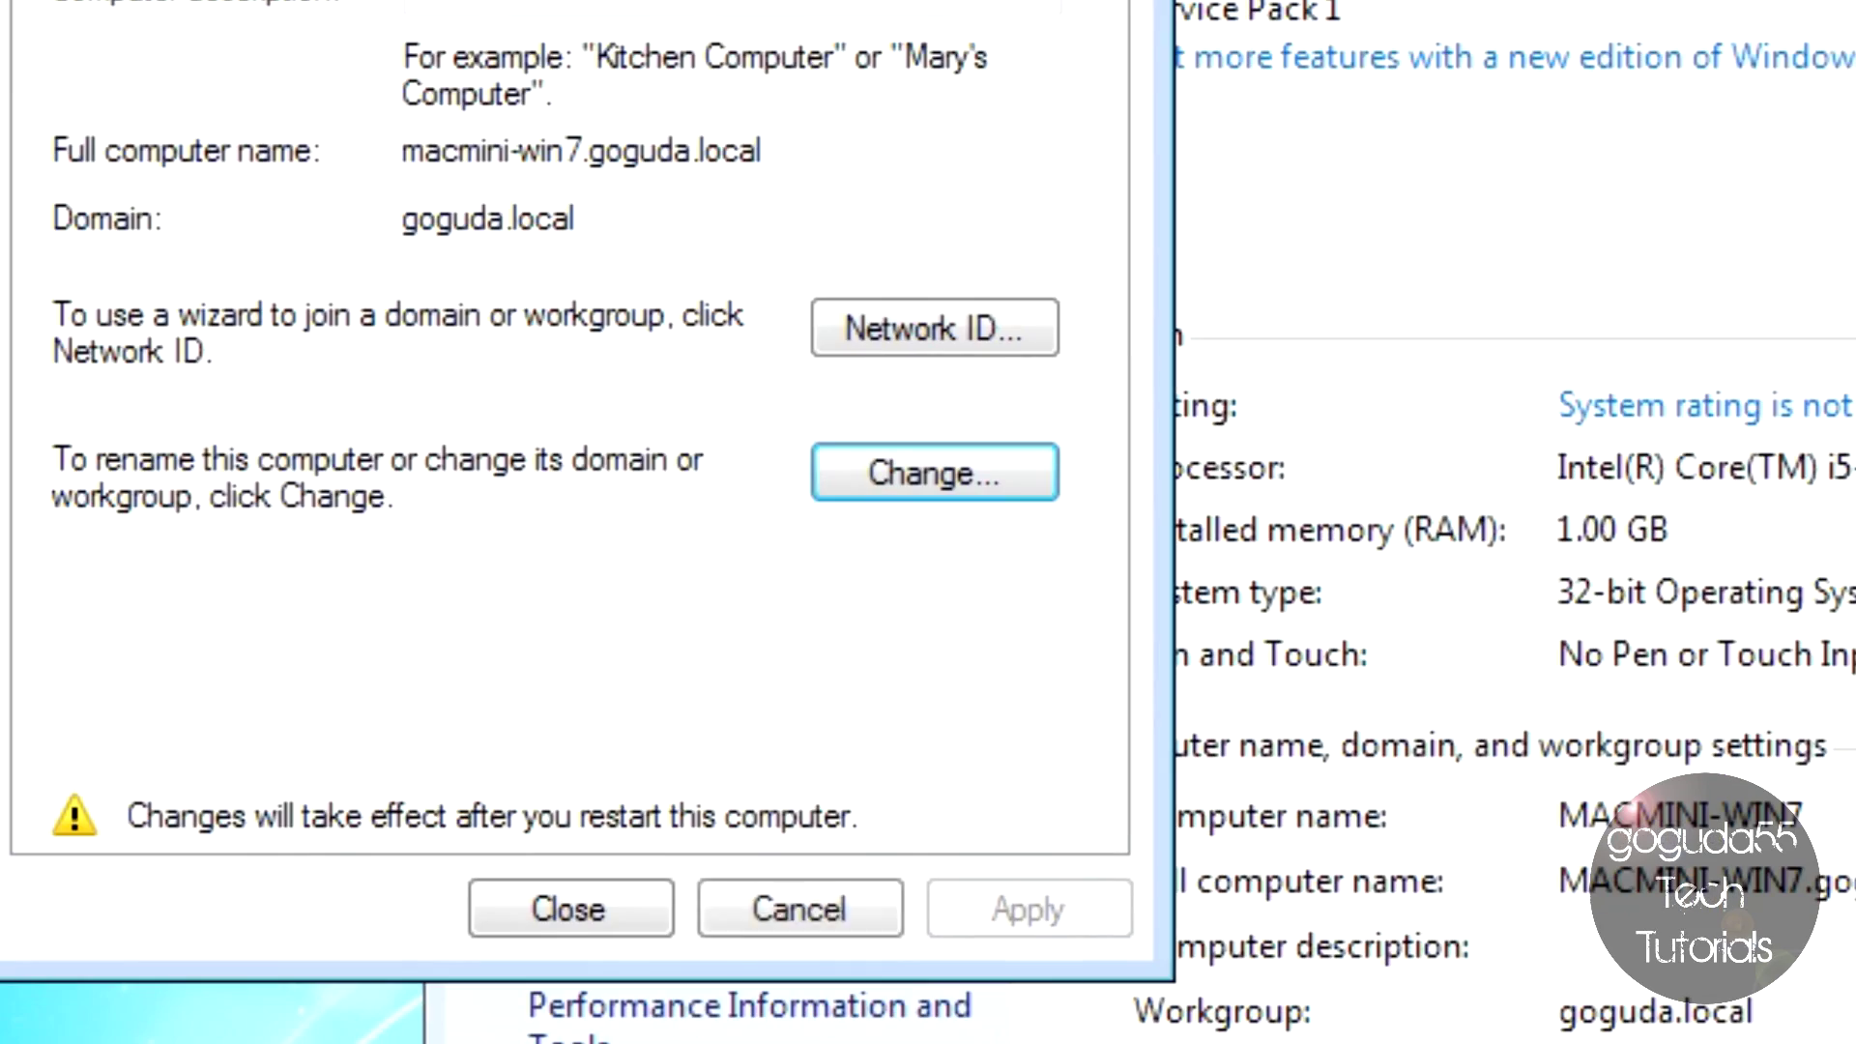
click(543, 894)
click(1001, 646)
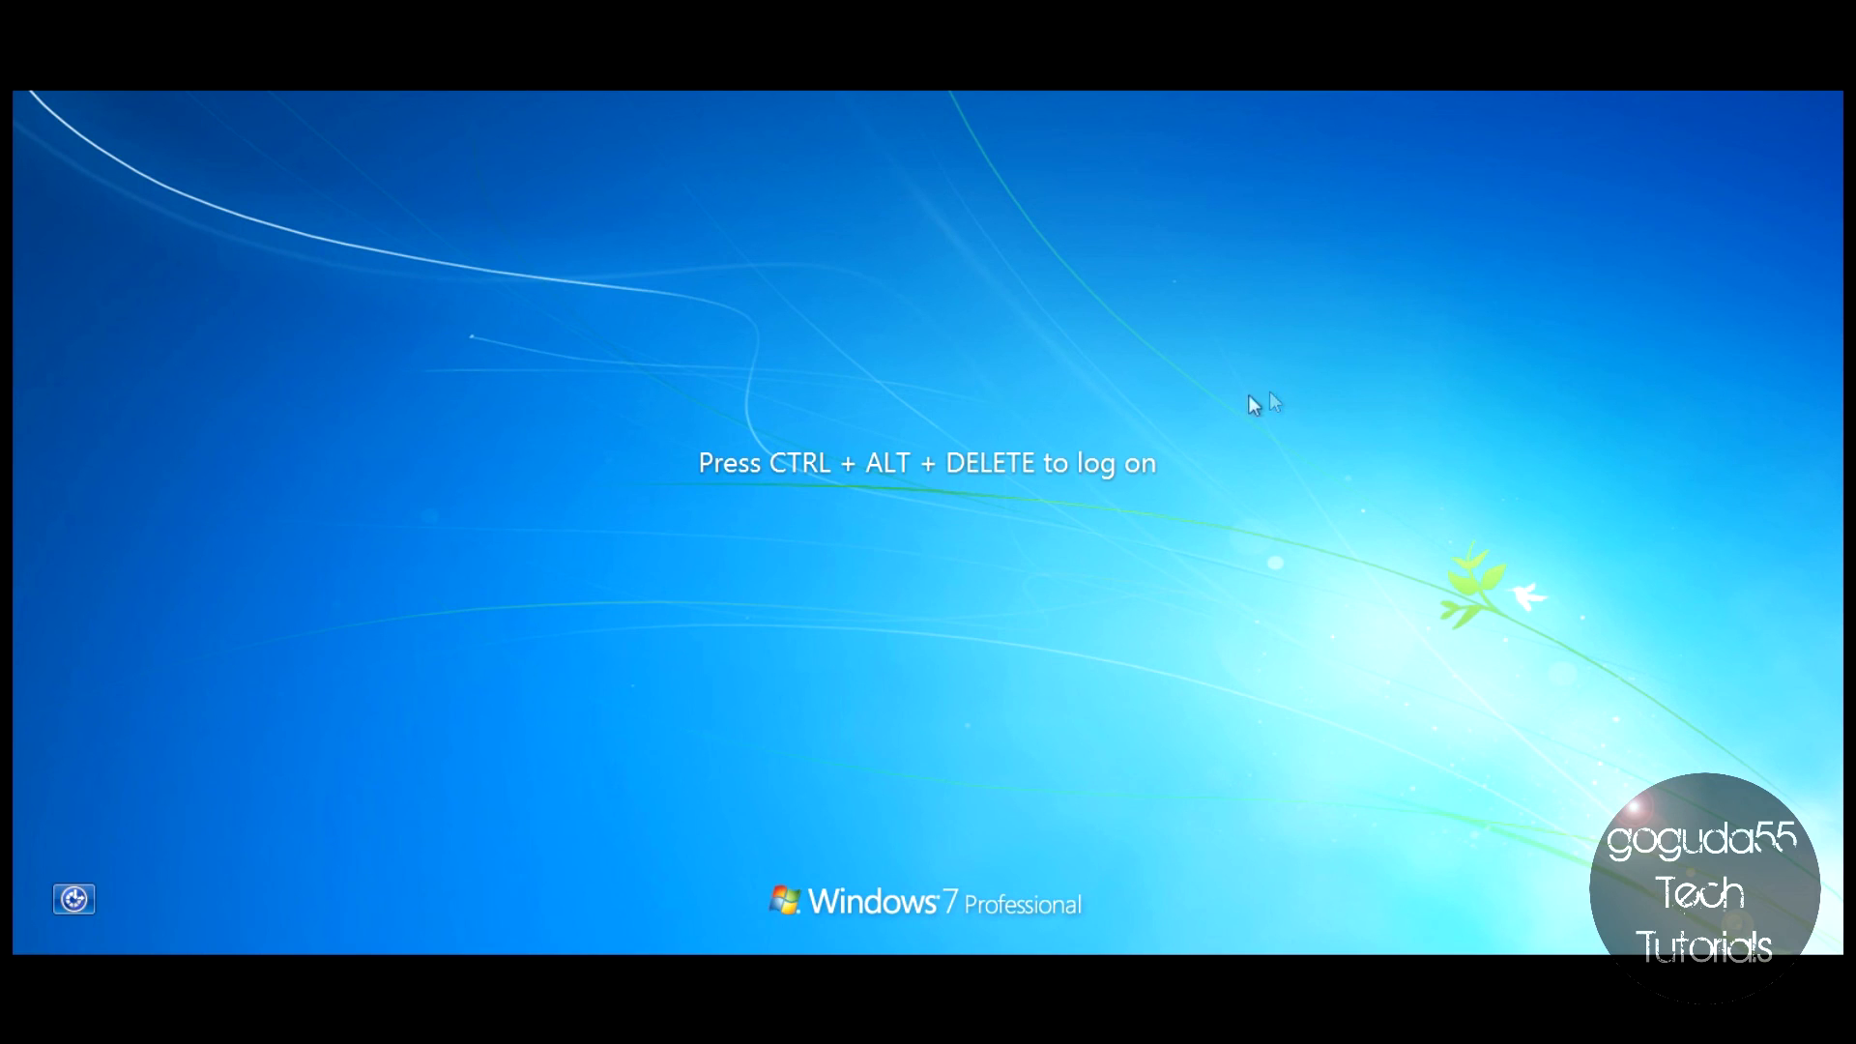
- Send Ctrl-Alt-Del to the Windows 7 VM from the VirtualBox Machine menu
mouse_move(468, 4)
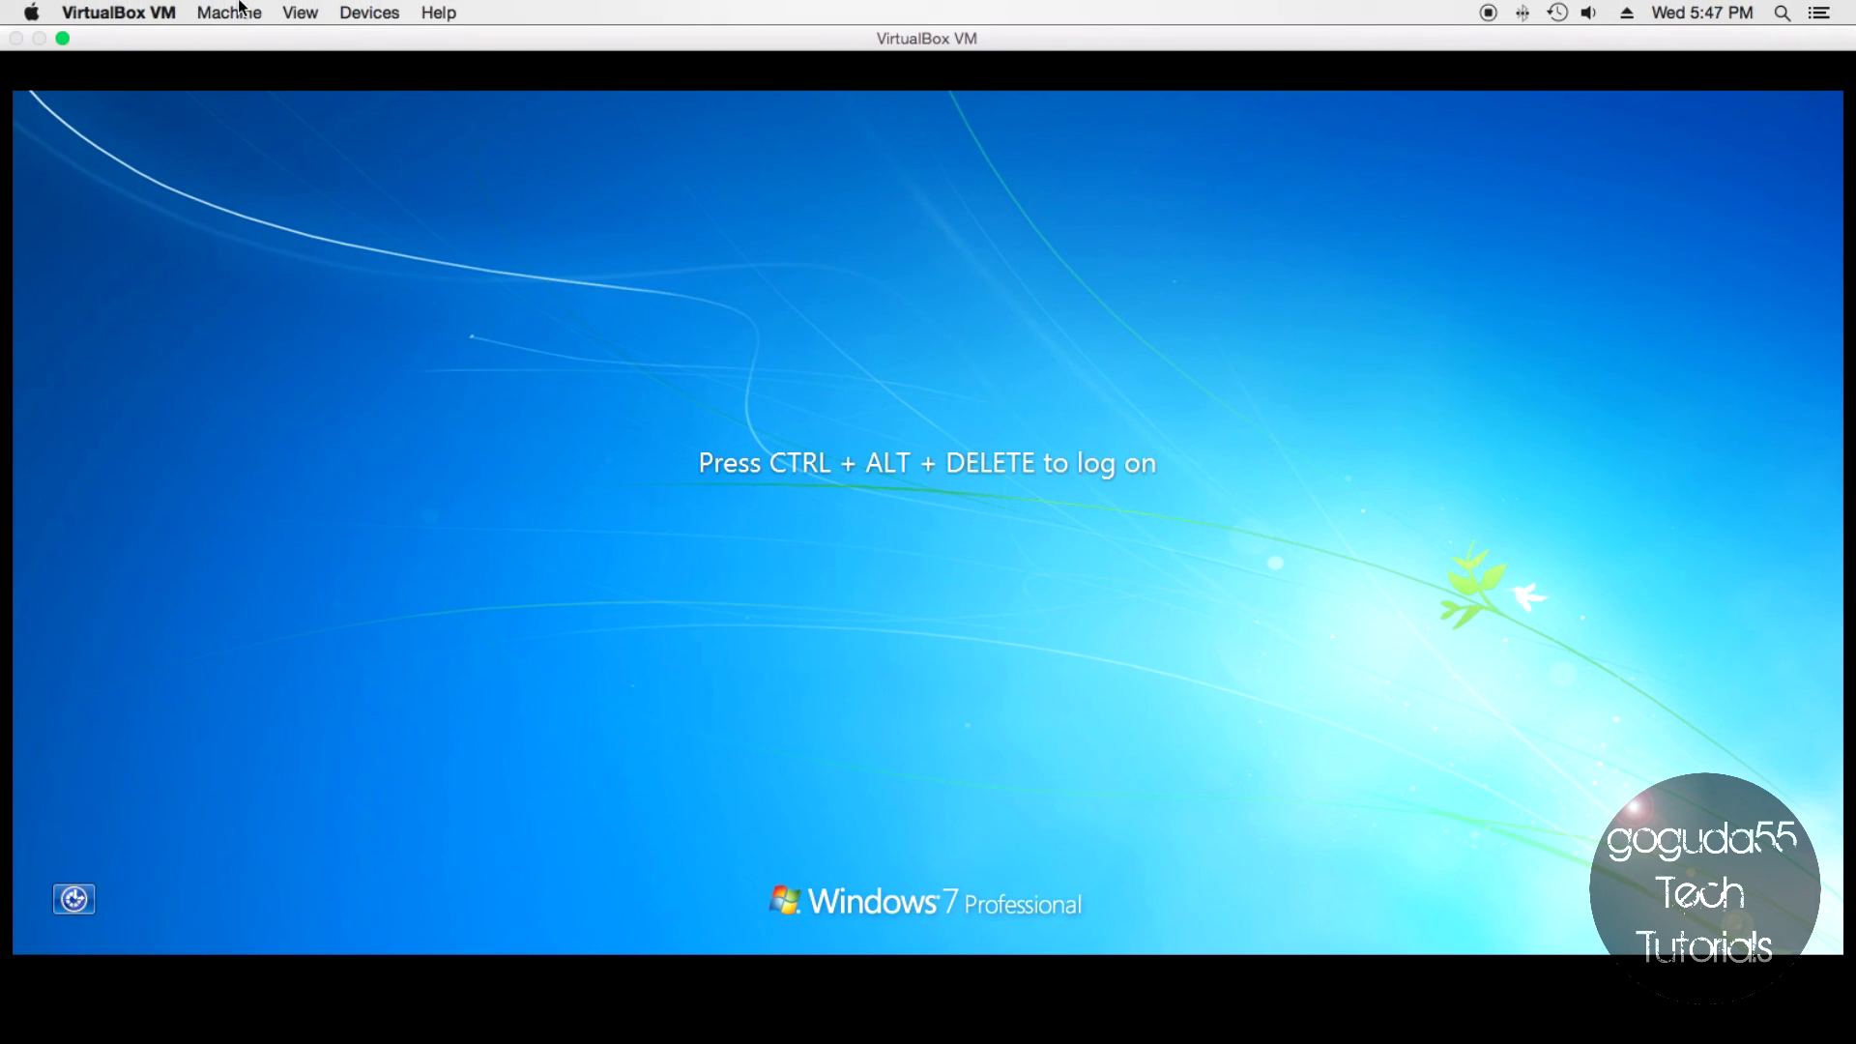
click(240, 12)
click(290, 179)
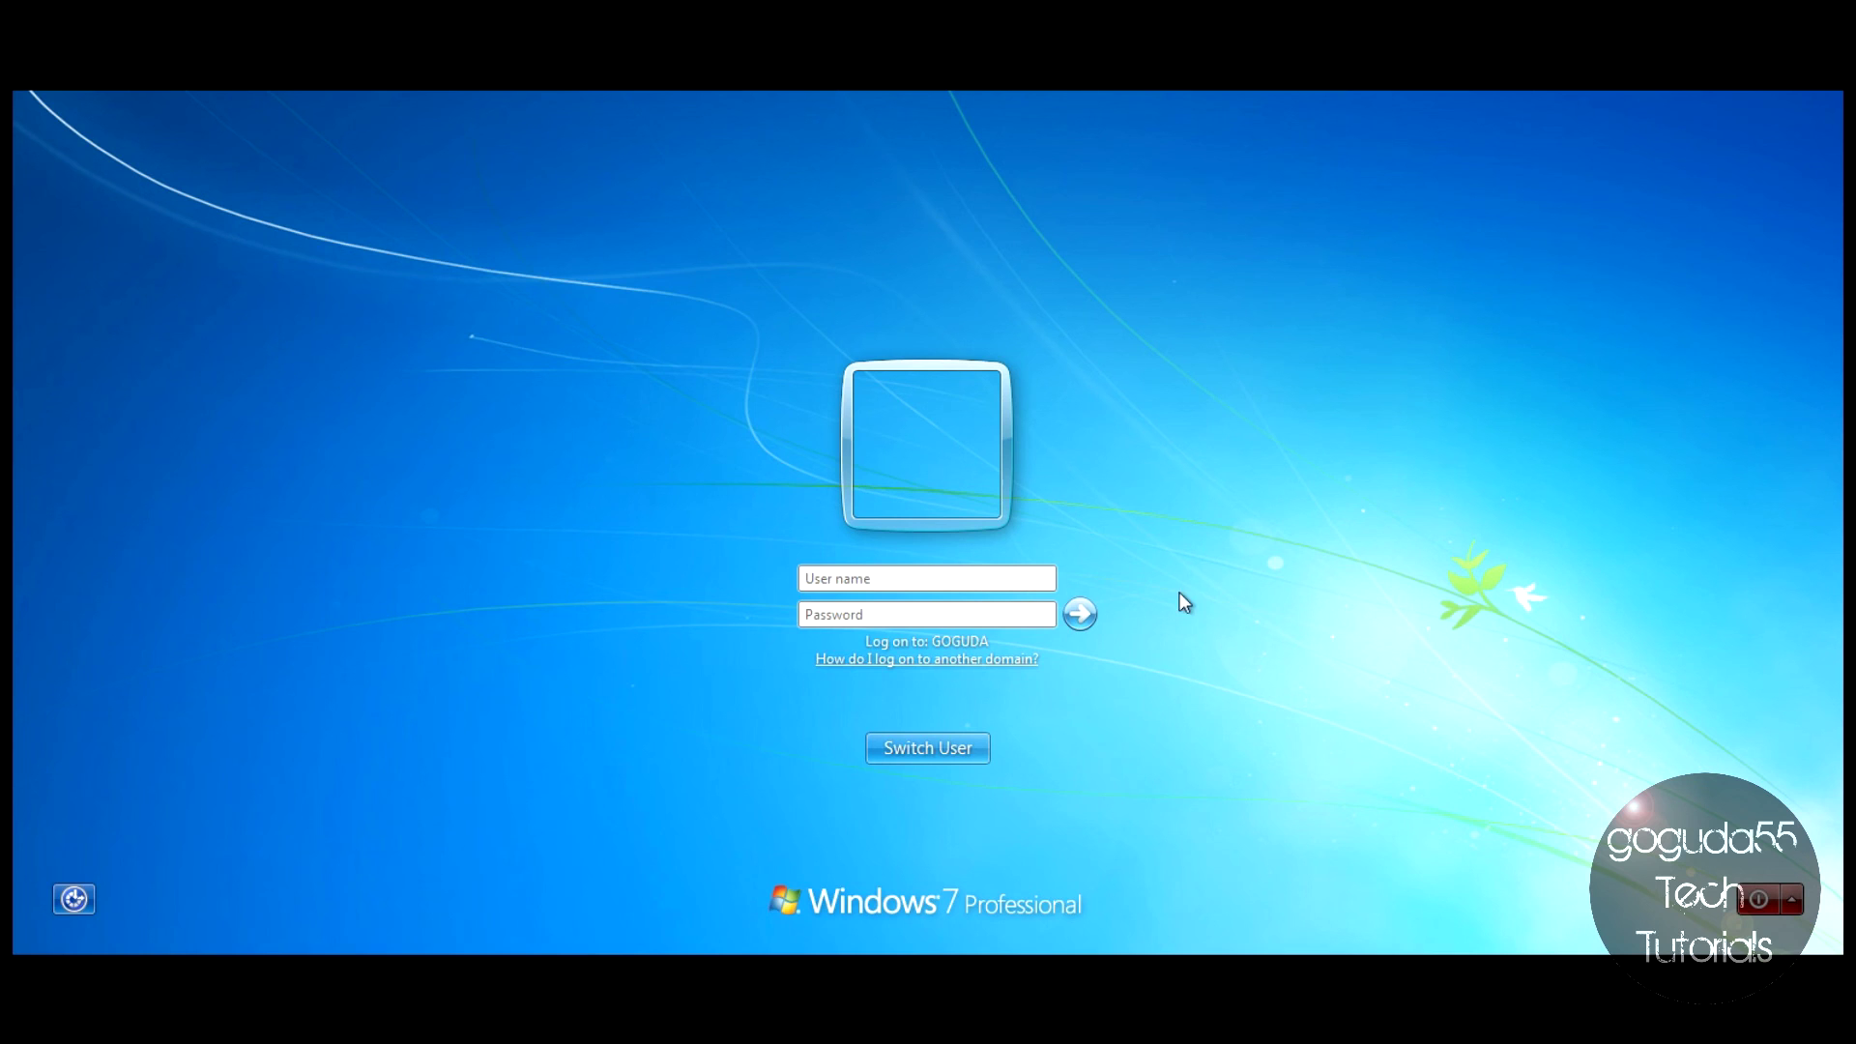
- Log on with the new domain user's name and password
text(david)
double_click(937, 583)
text(david)
key(Tab)
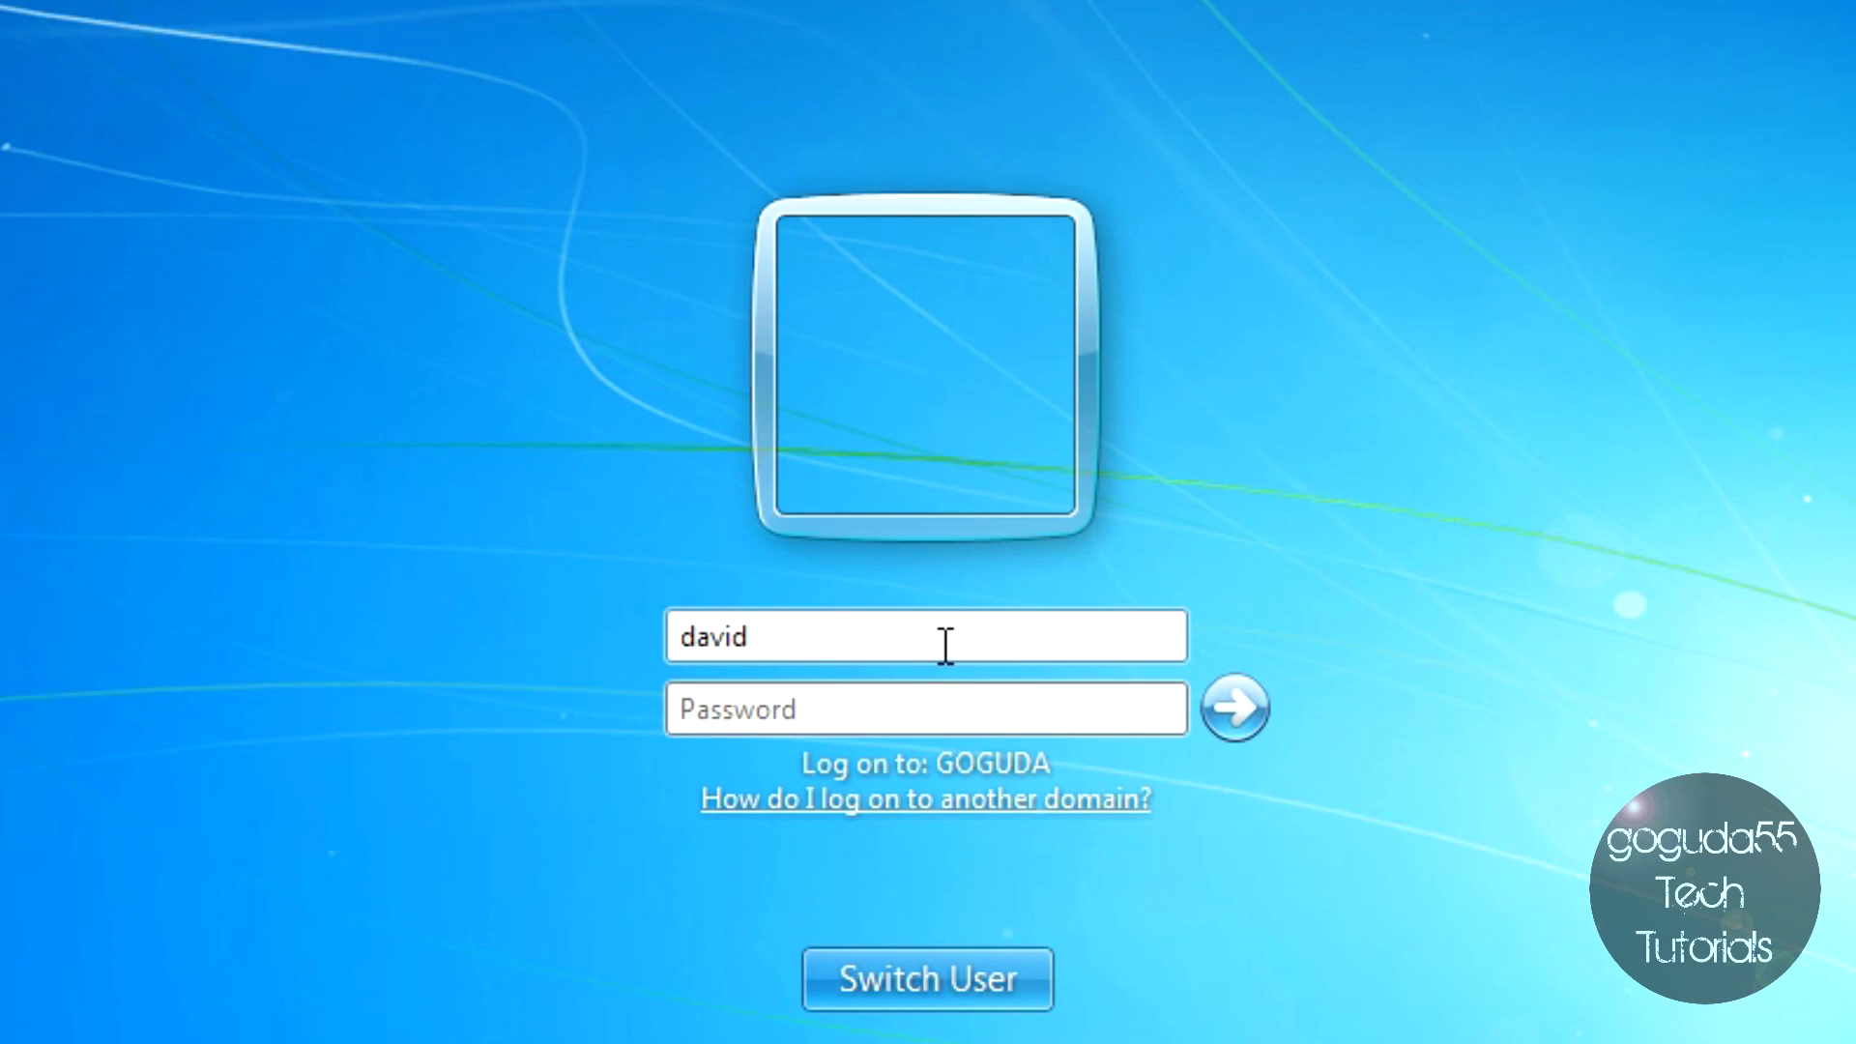
text(********)
key(Return)
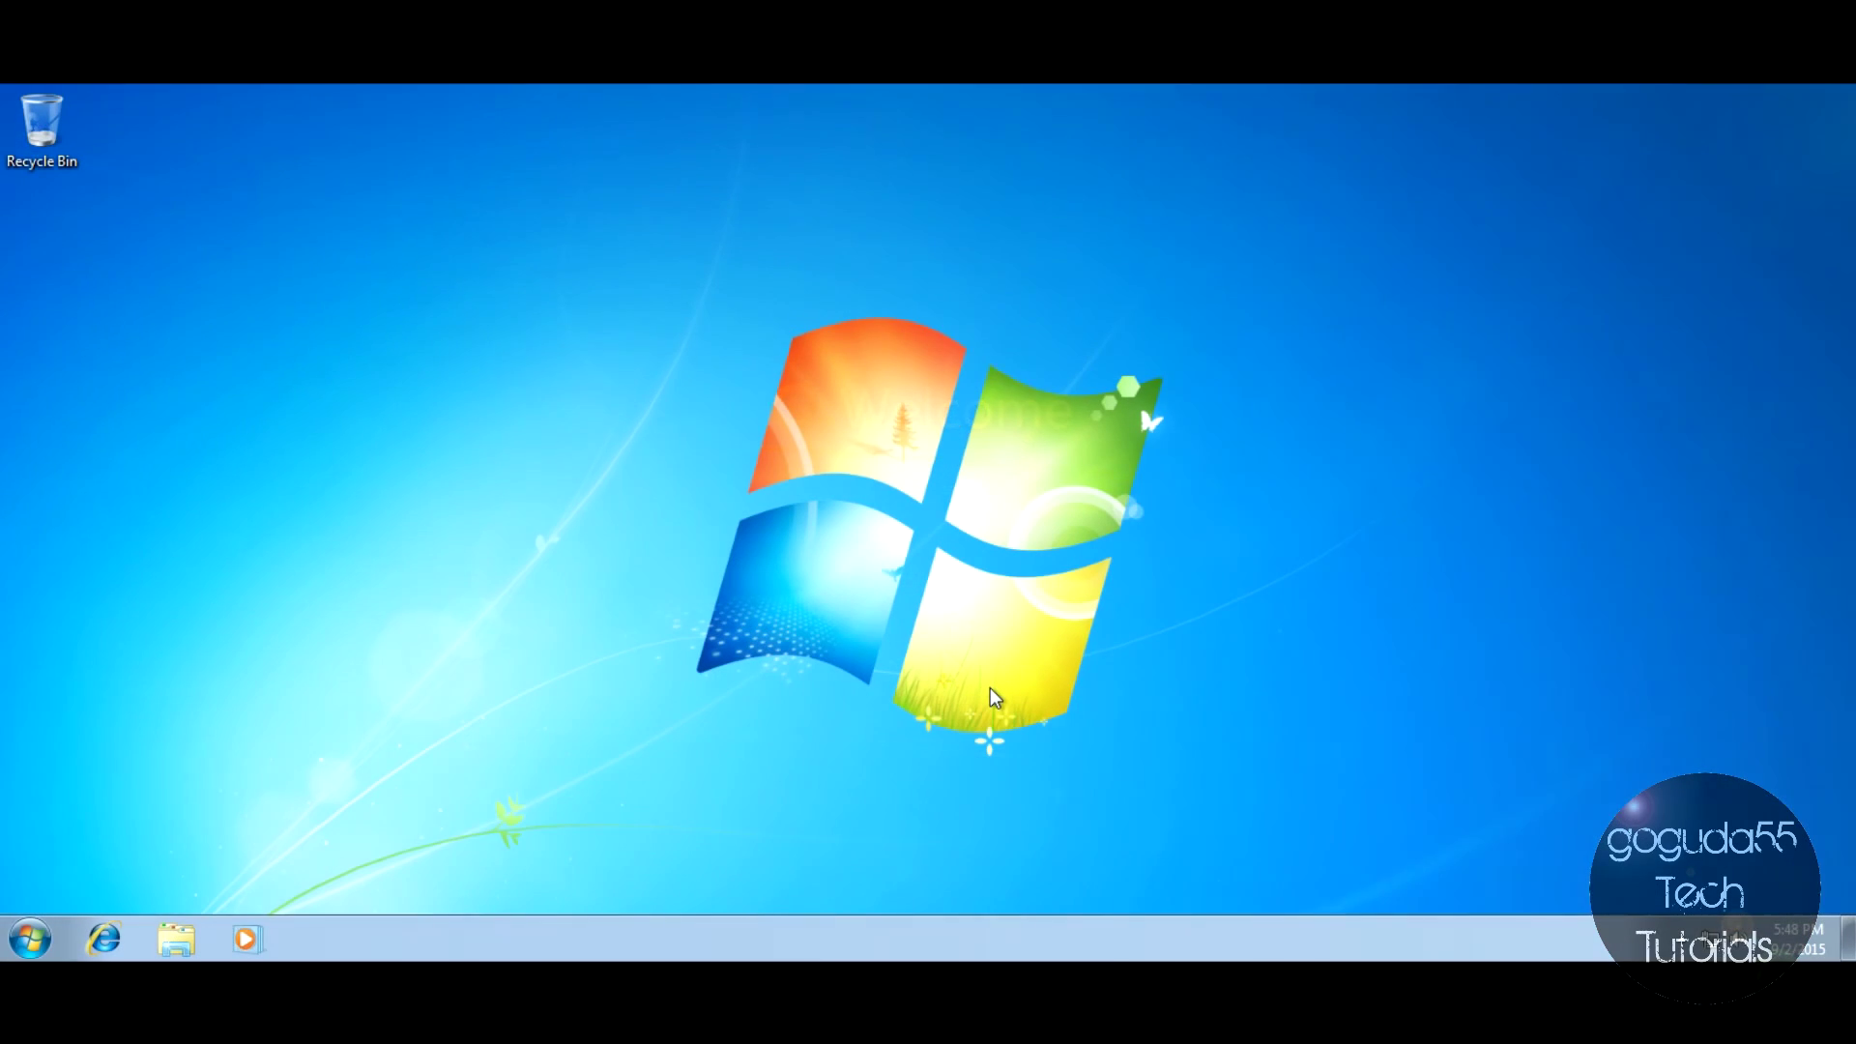